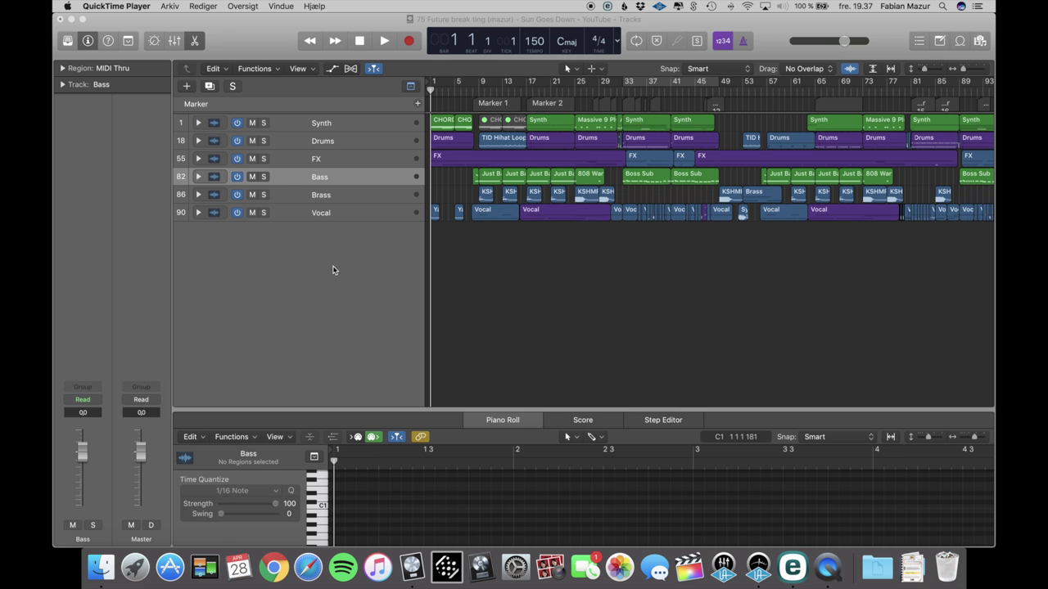
# Select the Synth, Drums, FX, Bass and Vocal track stacks one after another to show their regions
pyautogui.click(331, 123)
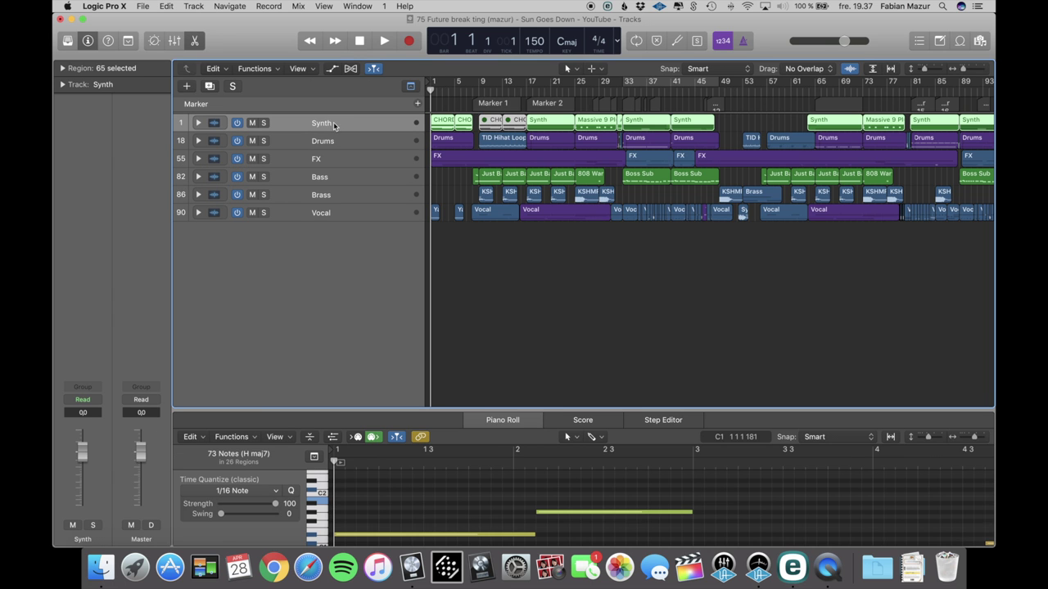
pyautogui.press('Down')
pyautogui.press('Down')
pyautogui.press('Down')
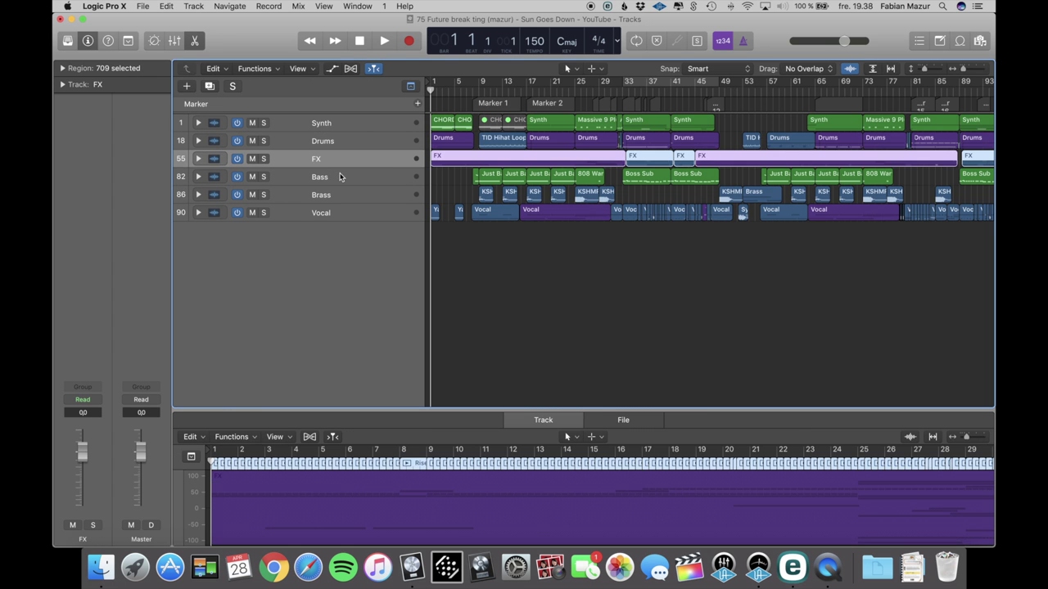
pyautogui.click(337, 214)
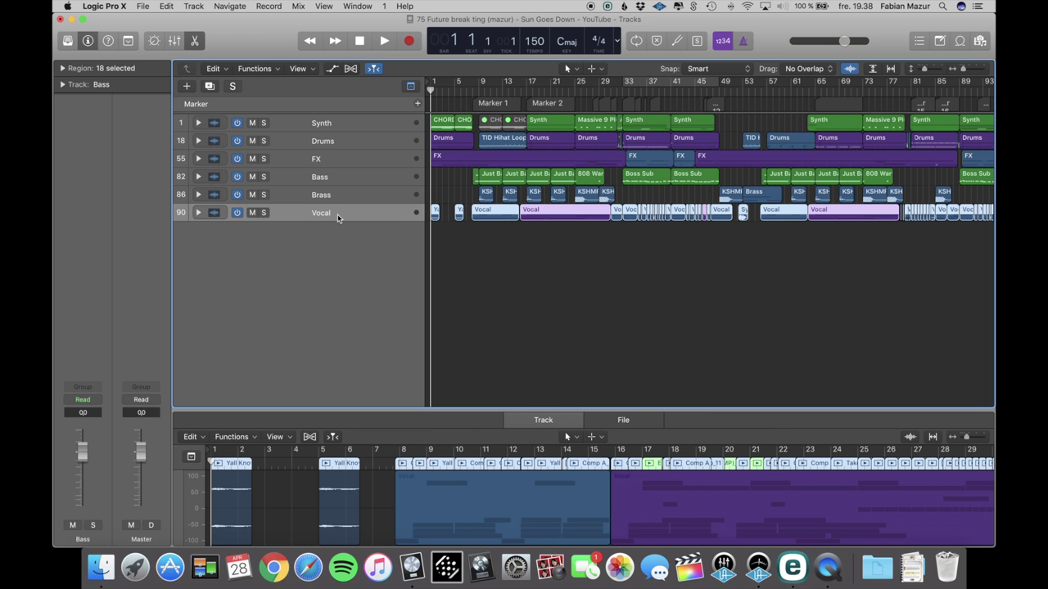
# Expand the Synth, Drums and FX track stacks and look through their subtracks
pyautogui.click(200, 124)
pyautogui.scroll(-3, 204, 158)
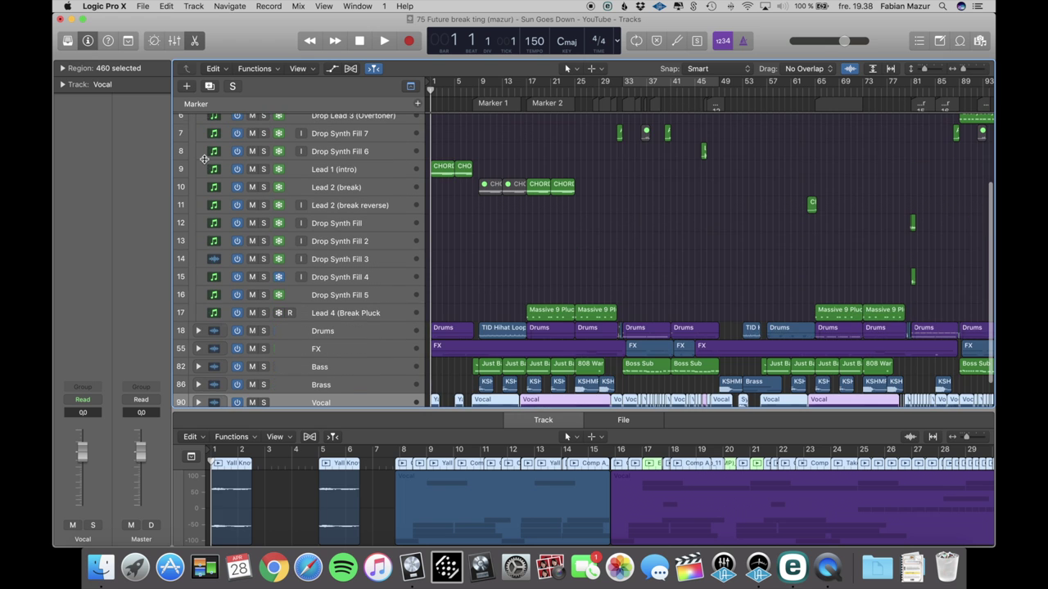
pyautogui.click(199, 332)
pyautogui.scroll(-8, 200, 327)
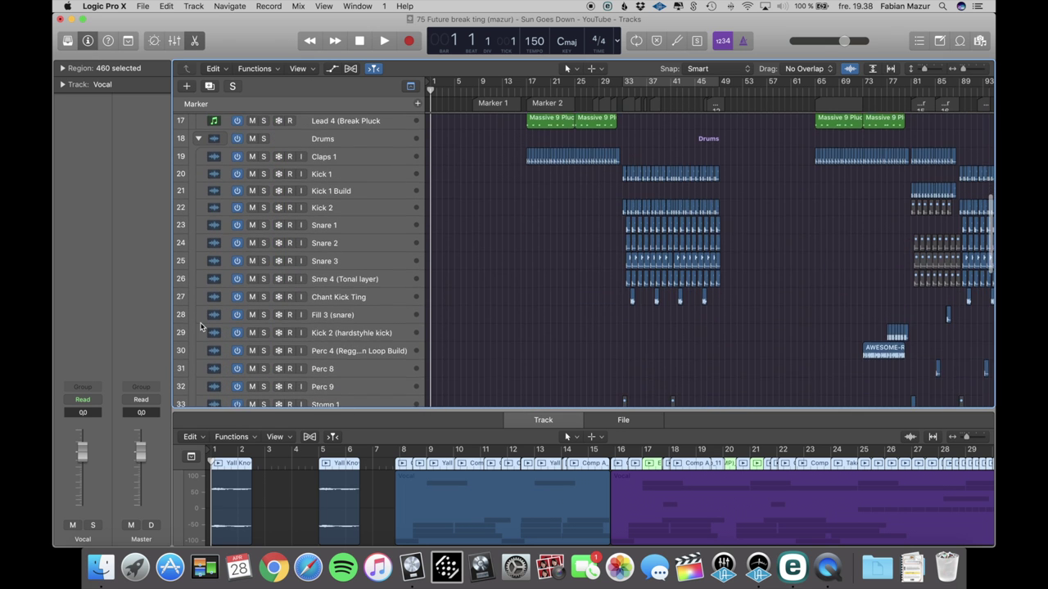
pyautogui.scroll(-10, 199, 326)
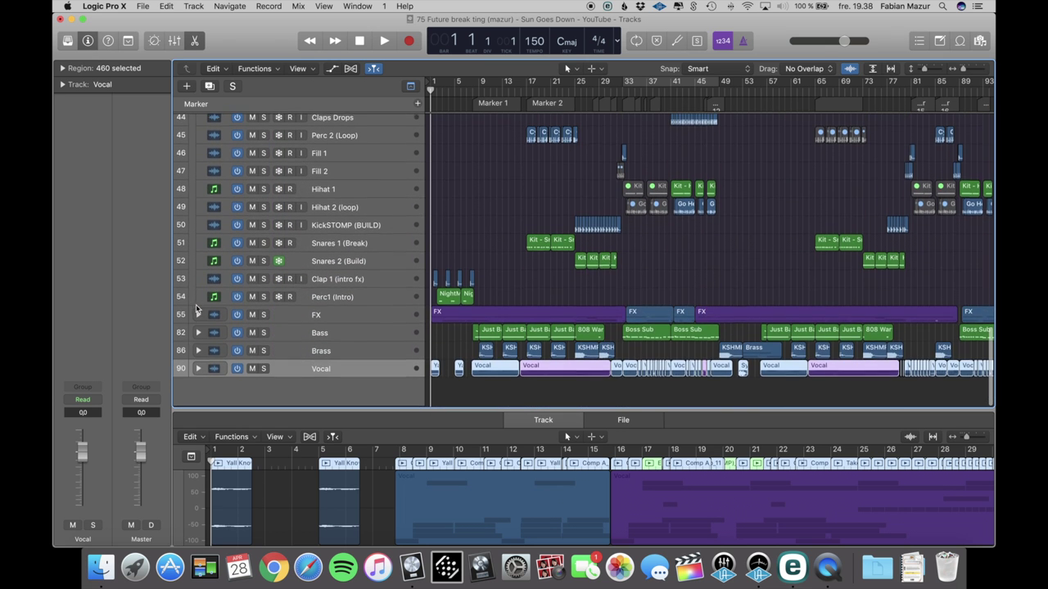
pyautogui.click(198, 315)
pyautogui.scroll(-10, 203, 331)
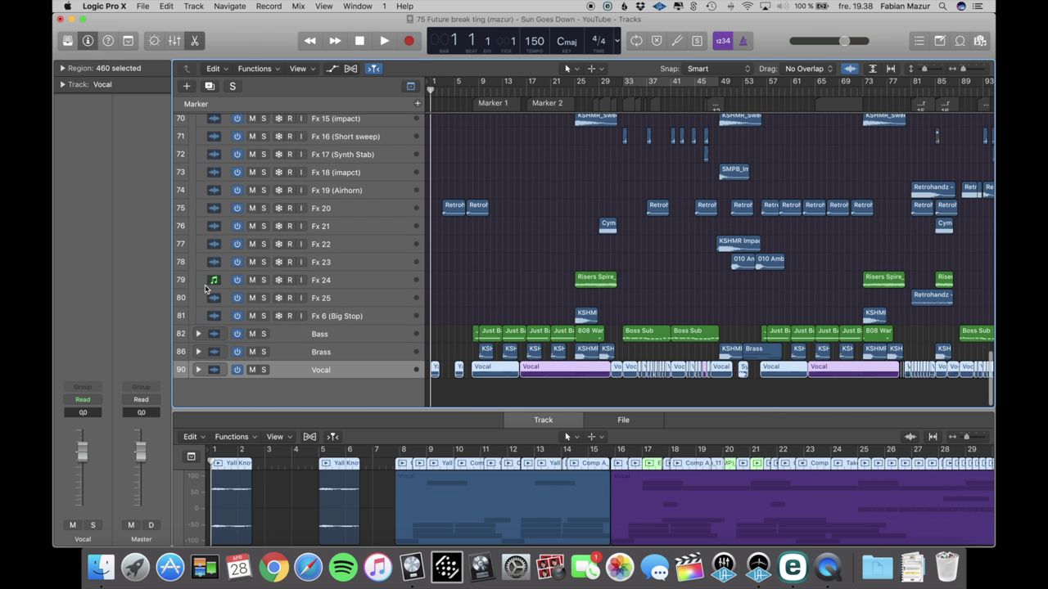
# Expand the Bass, Brass and Vocal track stacks and look through their subtracks
pyautogui.click(198, 333)
pyautogui.scroll(-3, 201, 344)
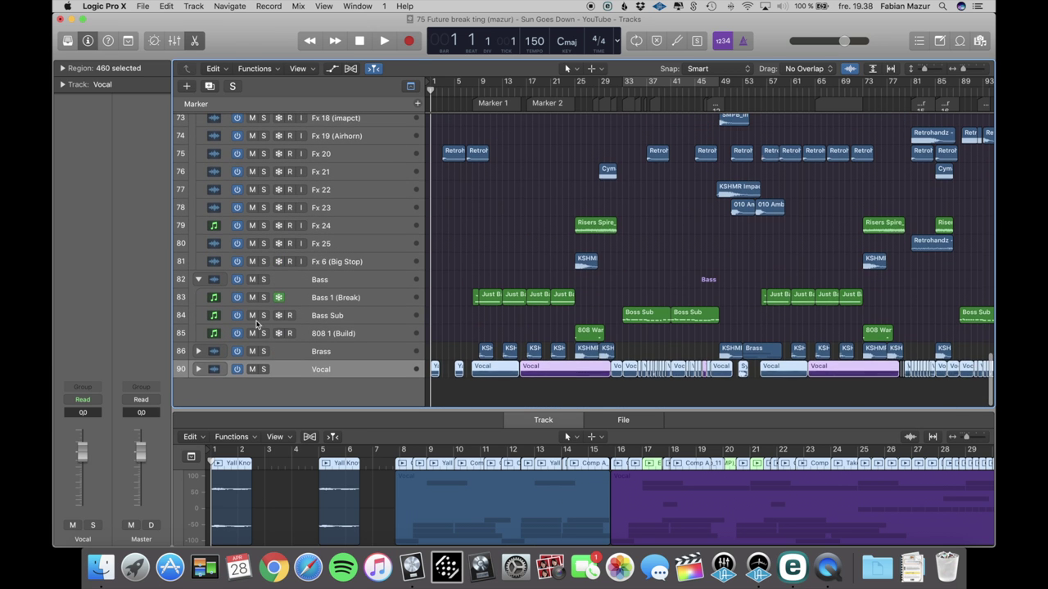
pyautogui.click(198, 351)
pyautogui.scroll(-3, 204, 363)
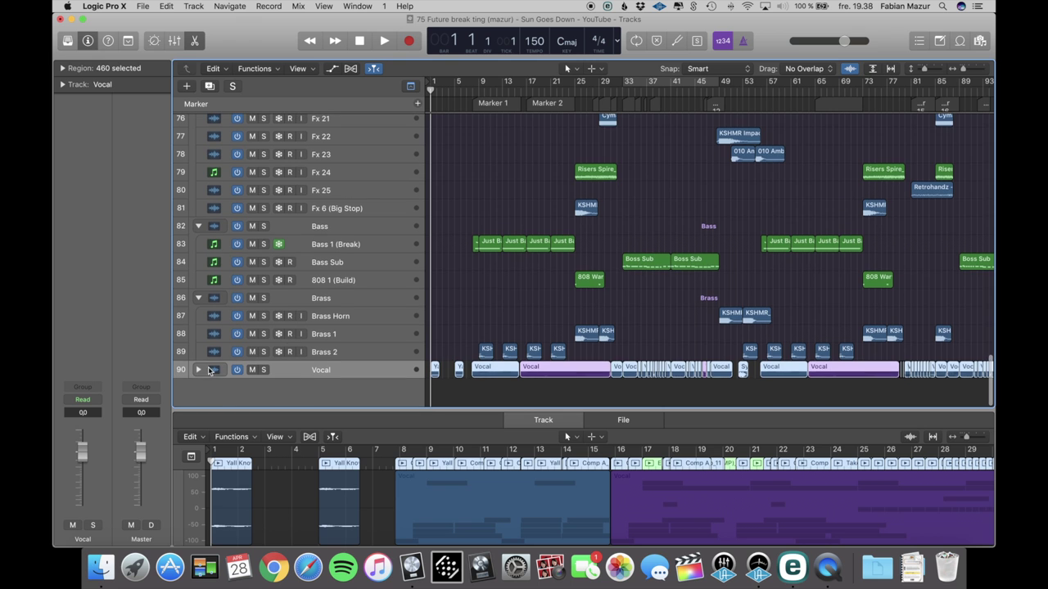
pyautogui.click(198, 369)
pyautogui.scroll(-8, 205, 370)
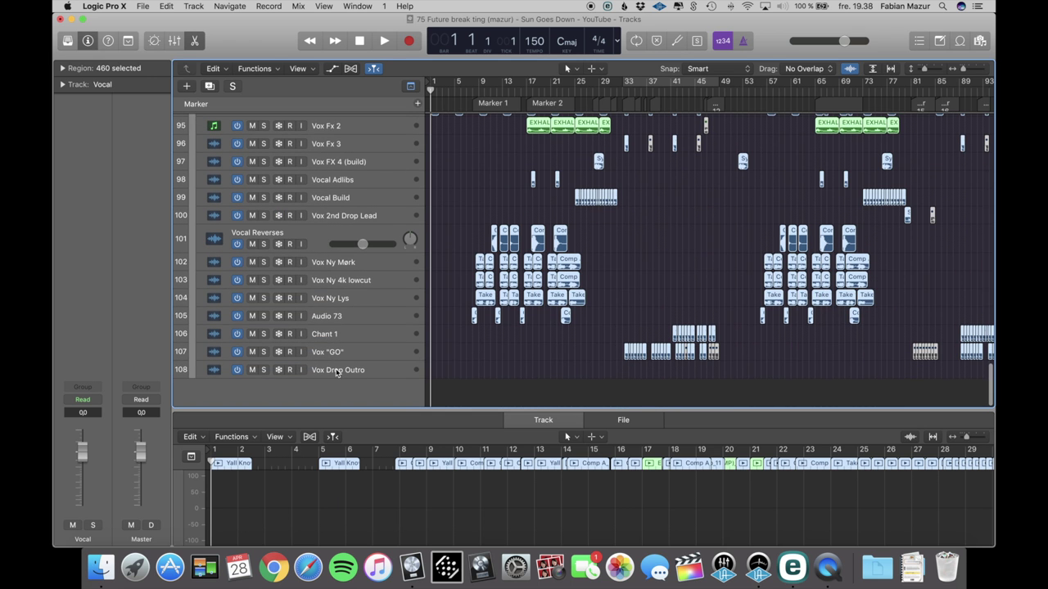
# Clear the region selection and survey the synth and drum regions across the whole arrangement
pyautogui.click(464, 358)
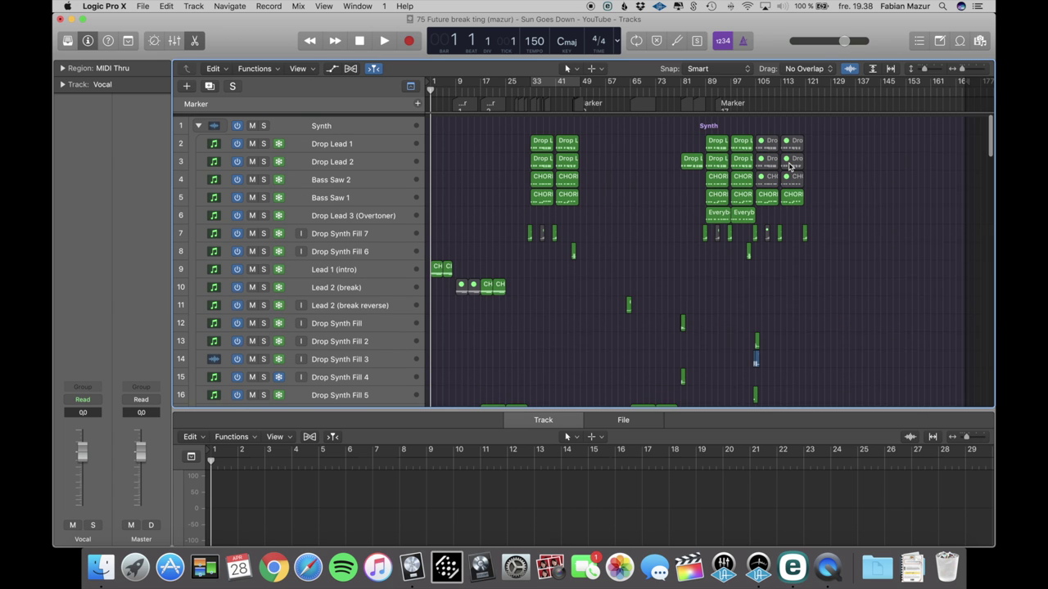
pyautogui.moveTo(961, 69); pyautogui.dragTo(964, 72)
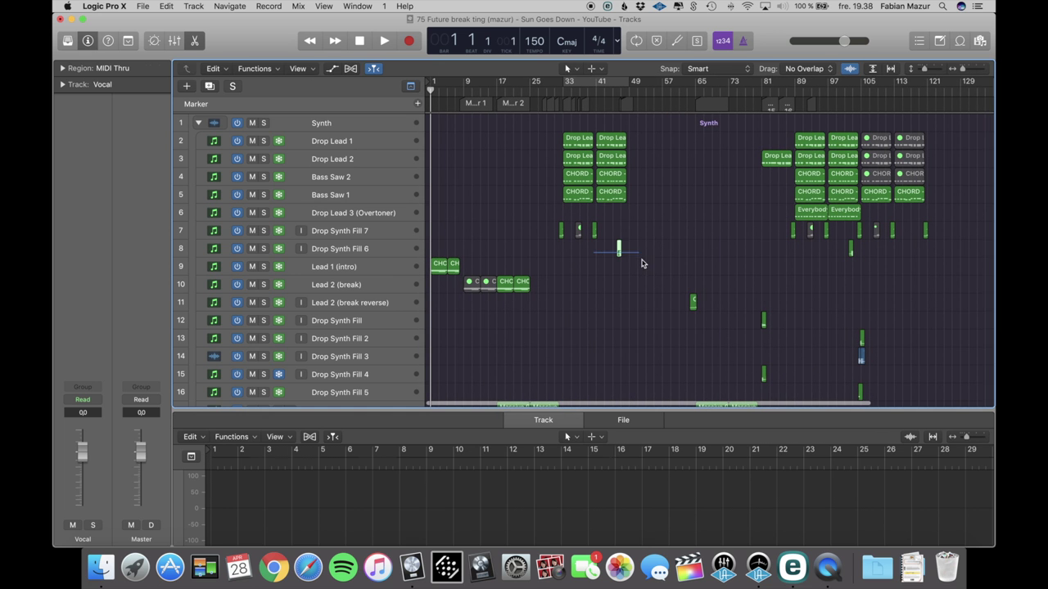
pyautogui.scroll(-8, 619, 245)
pyautogui.scroll(-4, 637, 268)
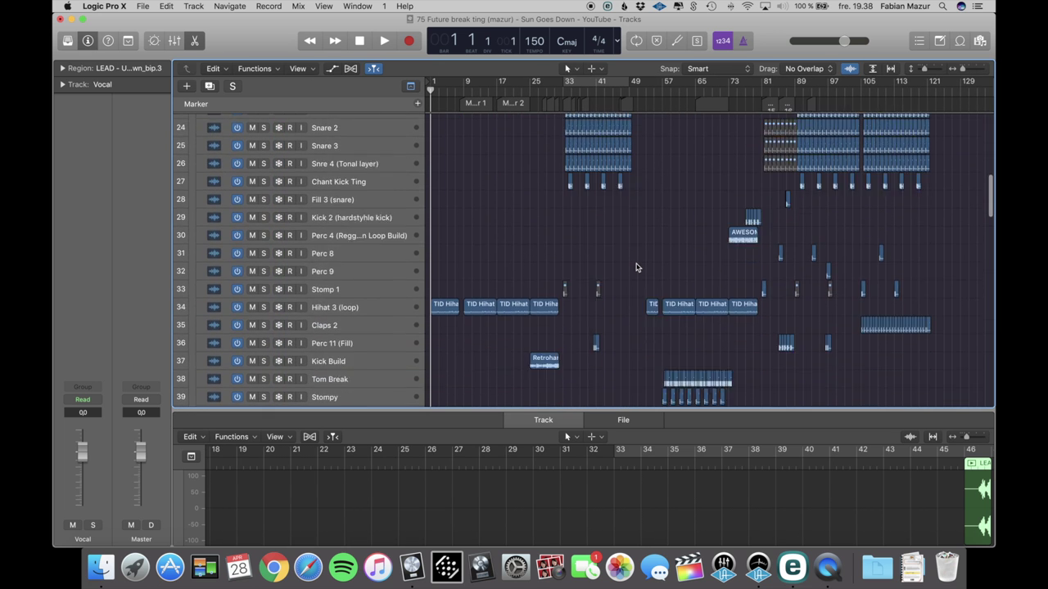
pyautogui.click(789, 220)
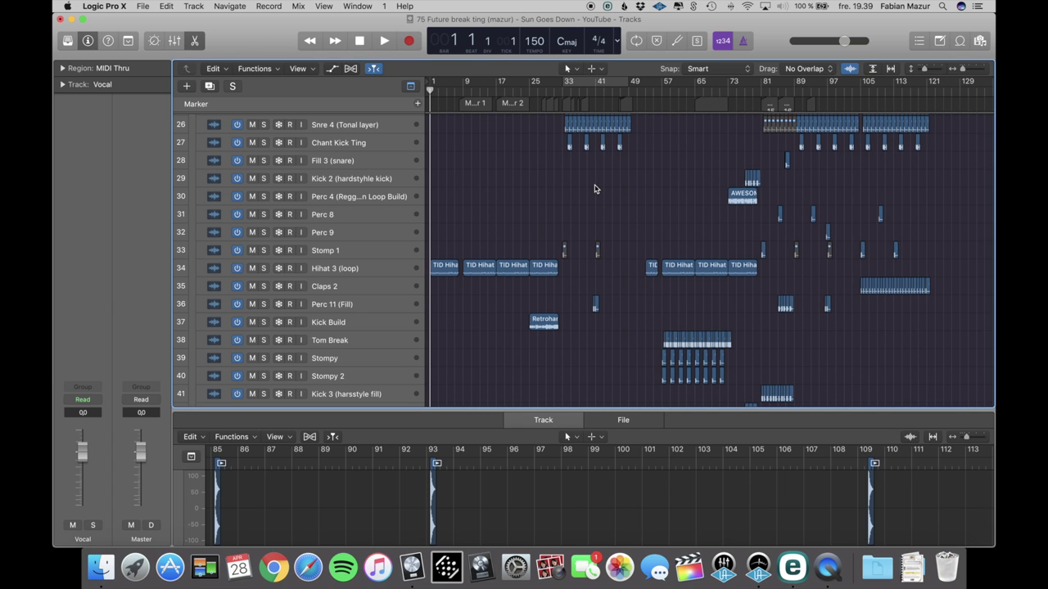
pyautogui.scroll(10, 491, 218)
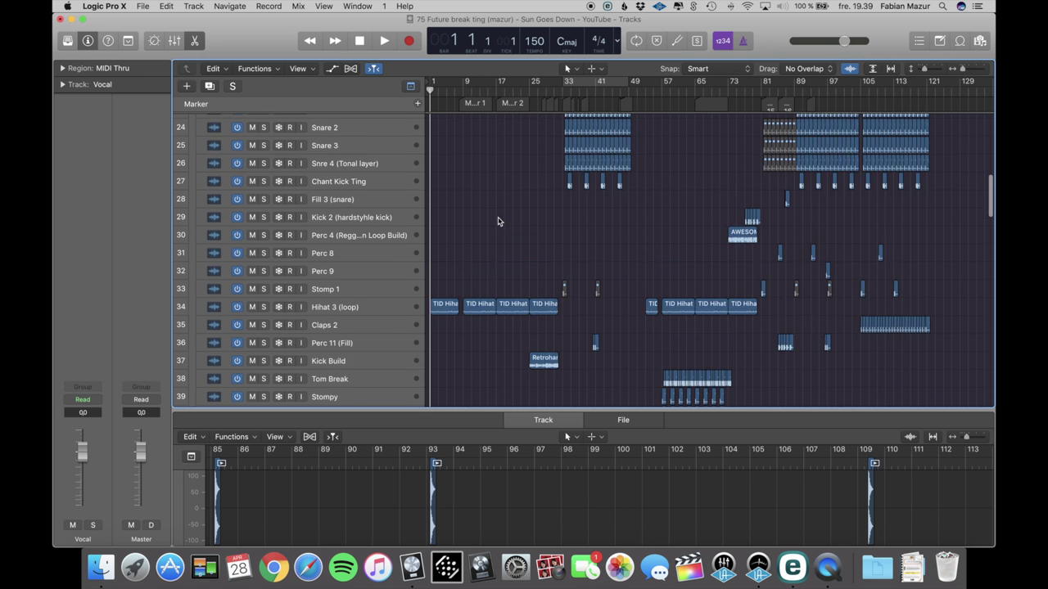
# Collapse the Synth, Drums, FX, Bass, Brass and Vocal track stacks
pyautogui.click(197, 124)
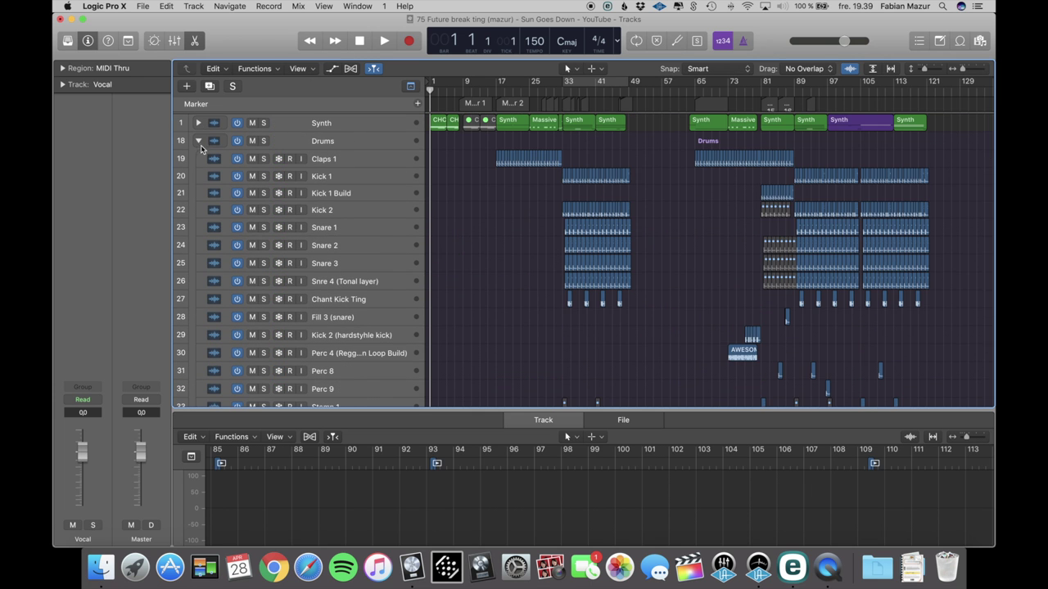
pyautogui.click(197, 141)
pyautogui.click(197, 159)
pyautogui.click(198, 177)
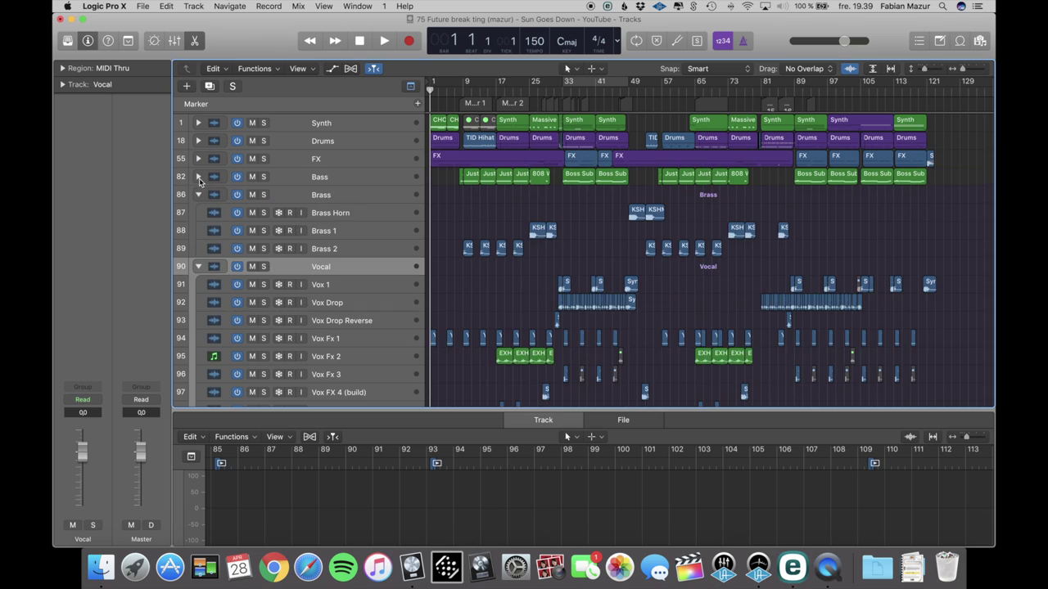
pyautogui.click(197, 195)
pyautogui.click(198, 212)
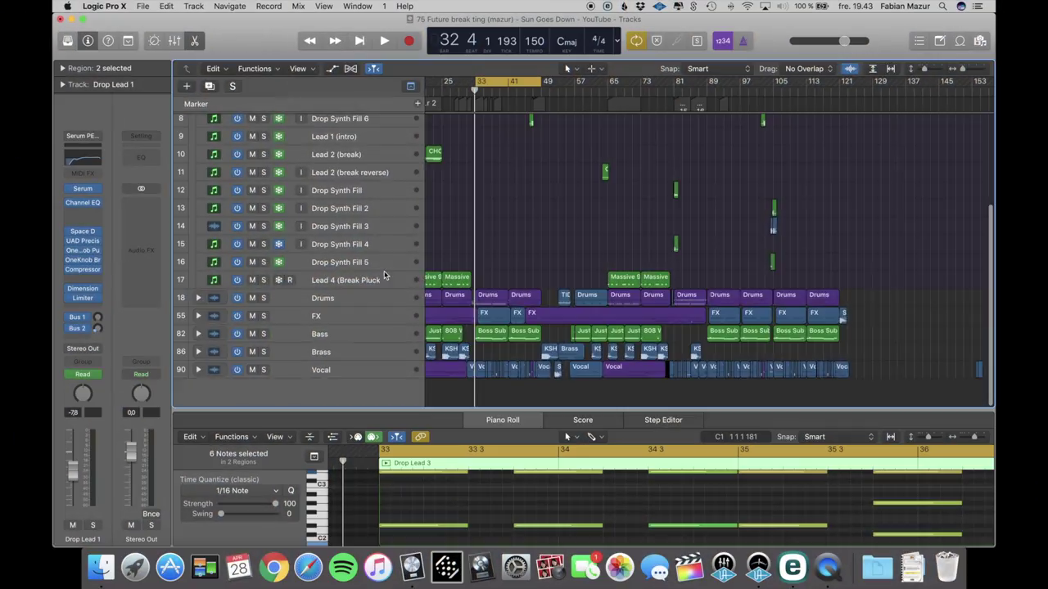
# Solo the Drop Lead 1 track, listen to its part in the cycle range from bar 33, and stop playback
pyautogui.scroll(5, 370, 137)
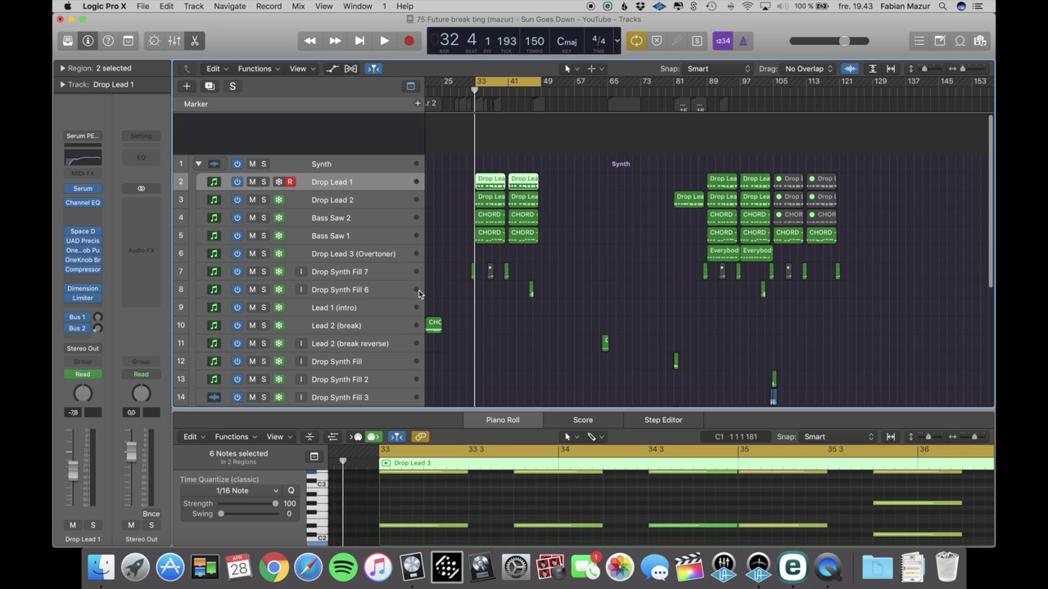
pyautogui.click(264, 141)
pyautogui.press('space')
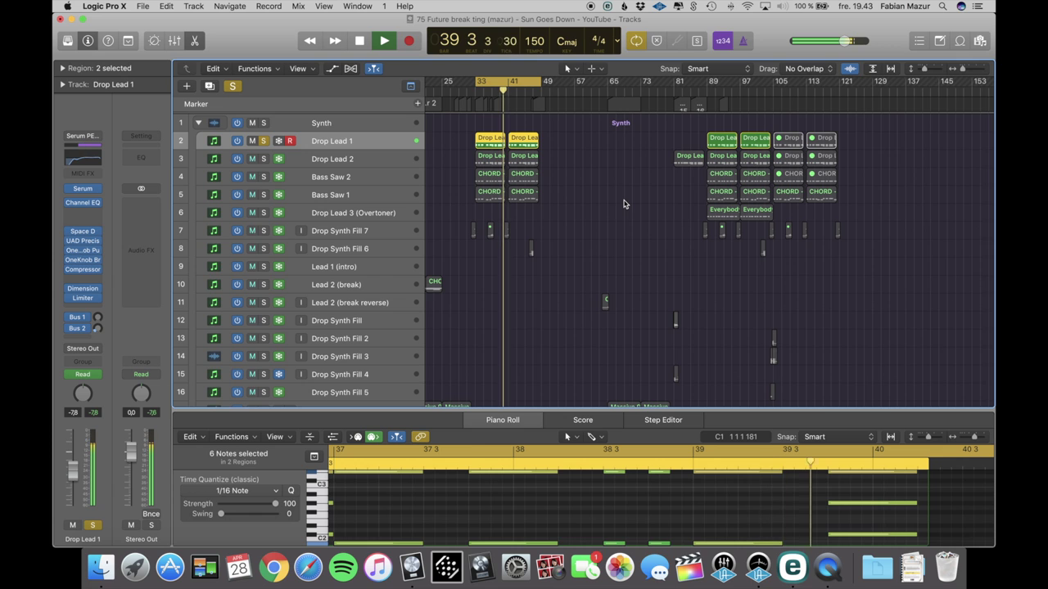
pyautogui.press('space')
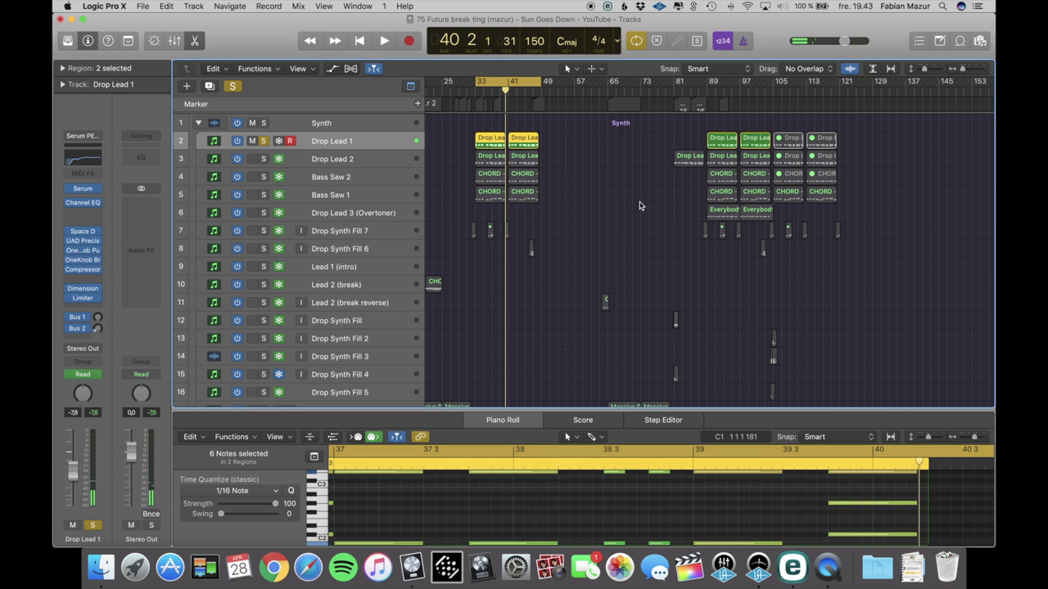
# Examine the Serum preset and oscillator settings on Drop Lead 1, and close the plug-in
pyautogui.moveTo(86, 192)
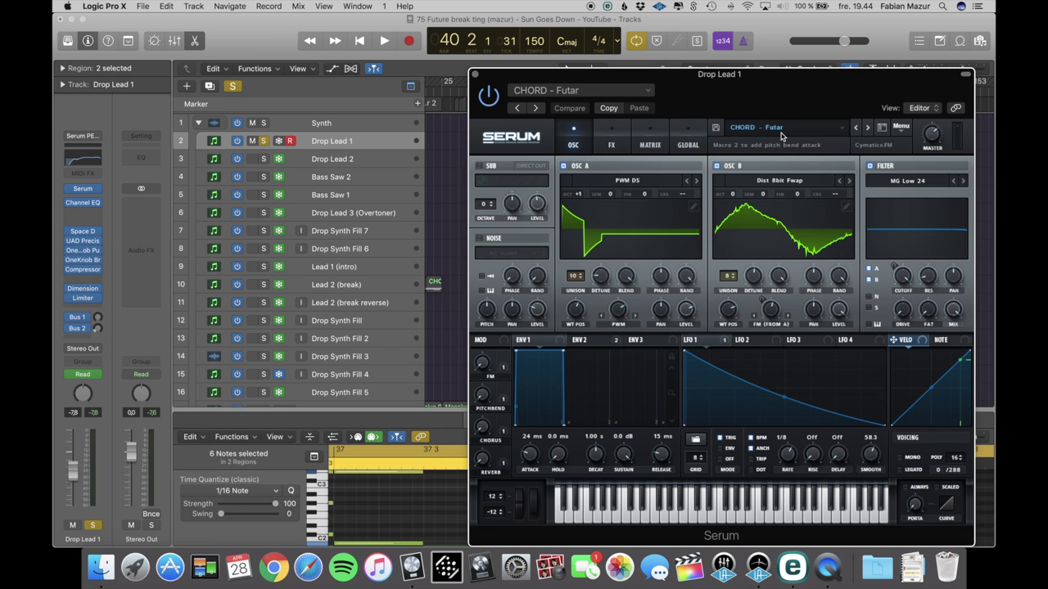
pyautogui.click(475, 74)
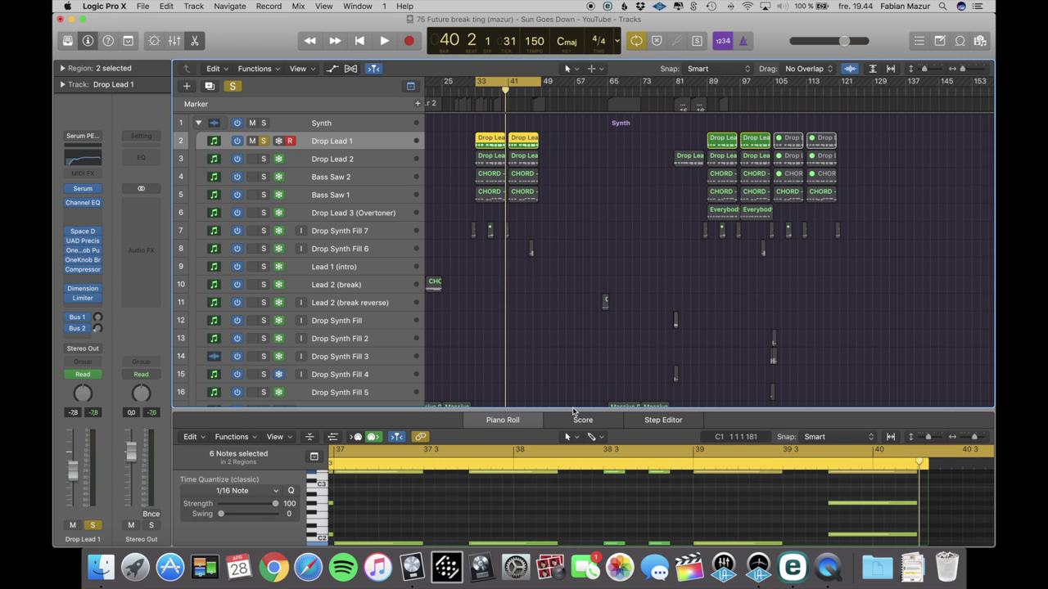
# Enlarge the Piano Roll and examine the Drop Lead 1 chord notes from bar 33 to bar 40
pyautogui.moveTo(570, 408); pyautogui.dragTo(587, 246)
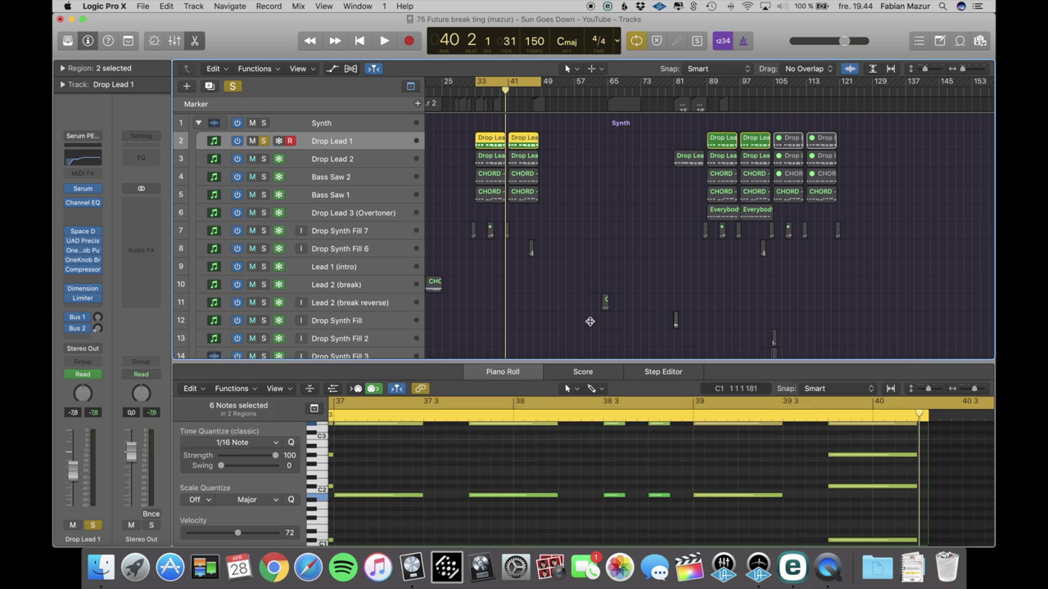
pyautogui.hscroll(-10, 559, 409)
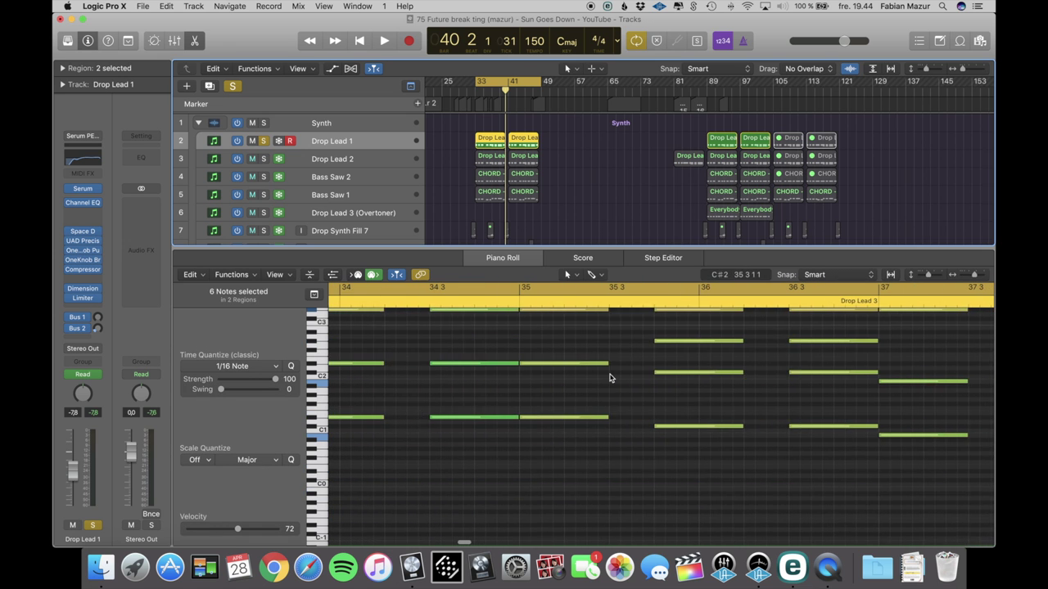
pyautogui.scroll(5, 610, 377)
pyautogui.scroll(2, 610, 378)
pyautogui.hscroll(-5, 622, 380)
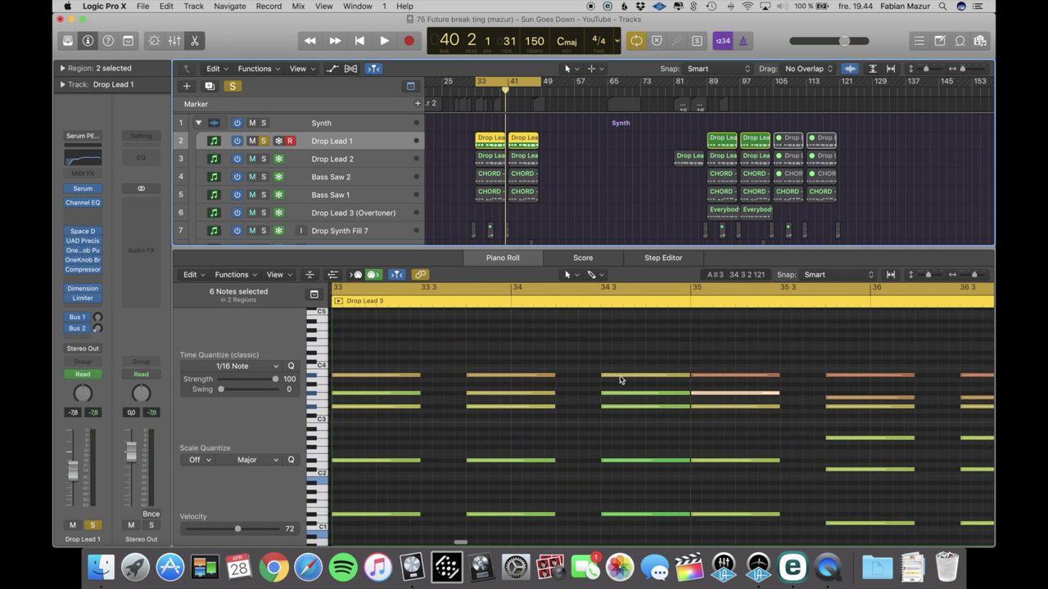
pyautogui.scroll(-1, 632, 383)
pyautogui.hscroll(3, 633, 382)
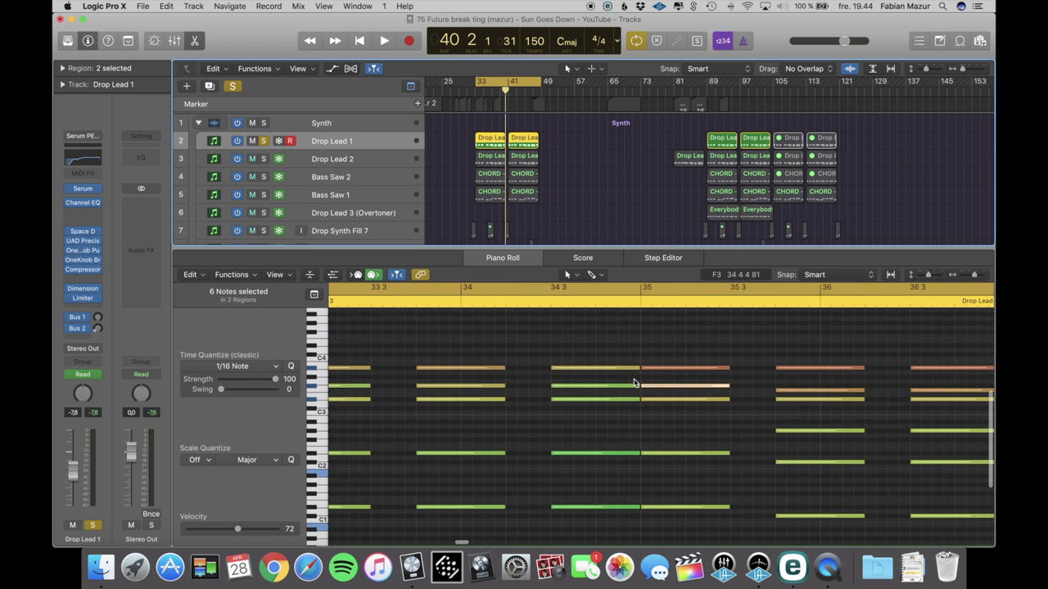
pyautogui.hscroll(3, 633, 382)
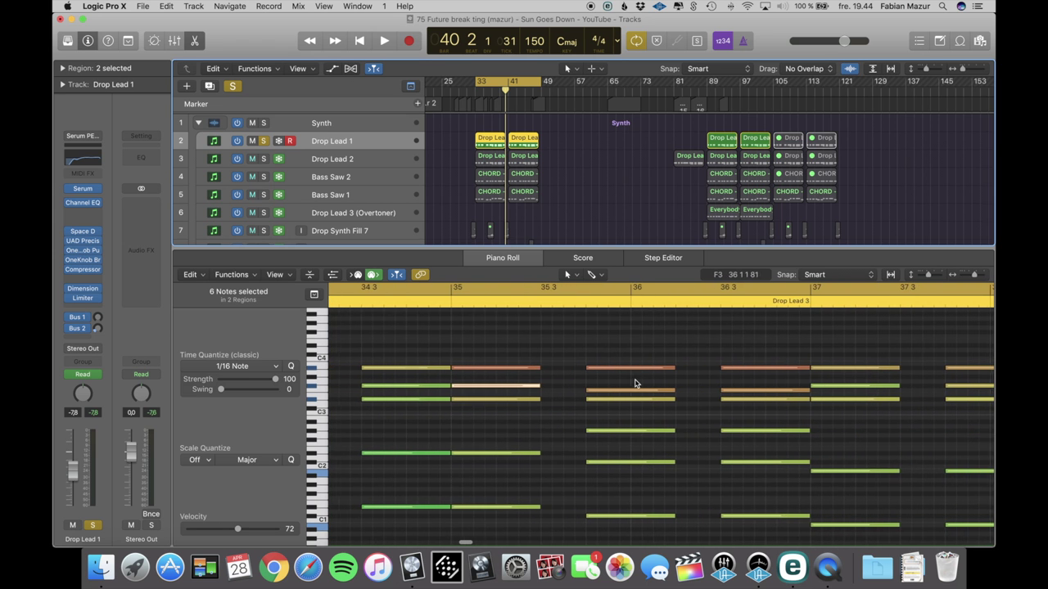
pyautogui.hscroll(6, 634, 383)
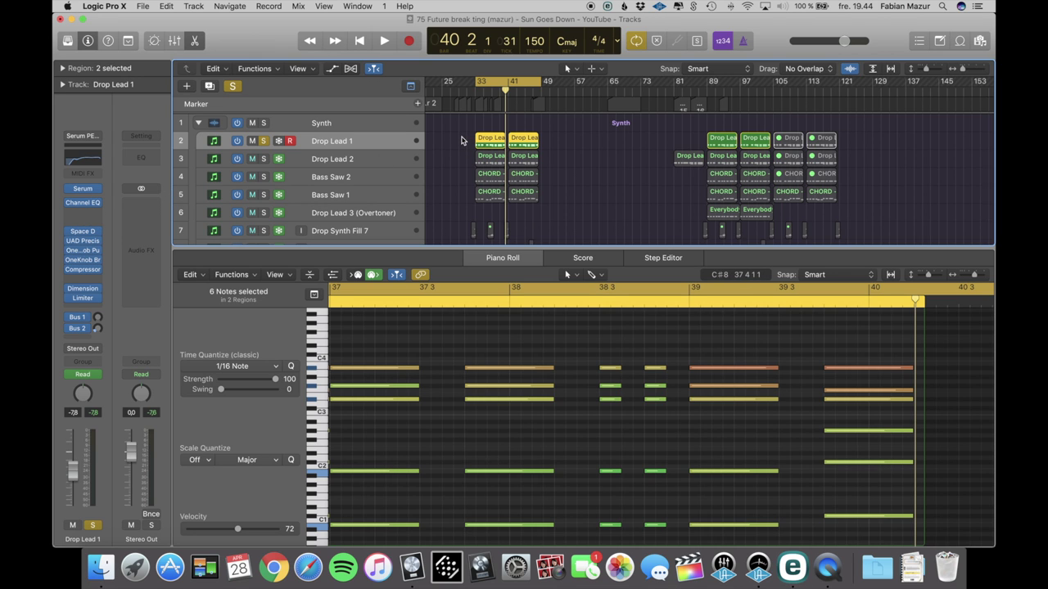
# Open the Channel EQ on Drop Lead 1 and start playback to examine the curve against the lead's spectrum
pyautogui.click(71, 208)
pyautogui.moveTo(709, 245); pyautogui.dragTo(589, 216)
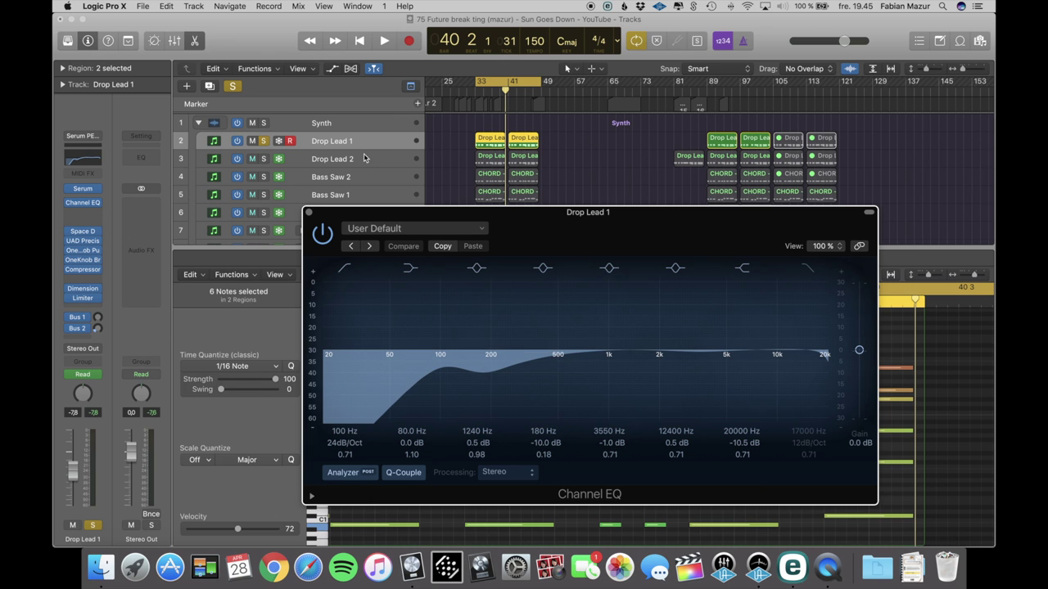
pyautogui.press('space')
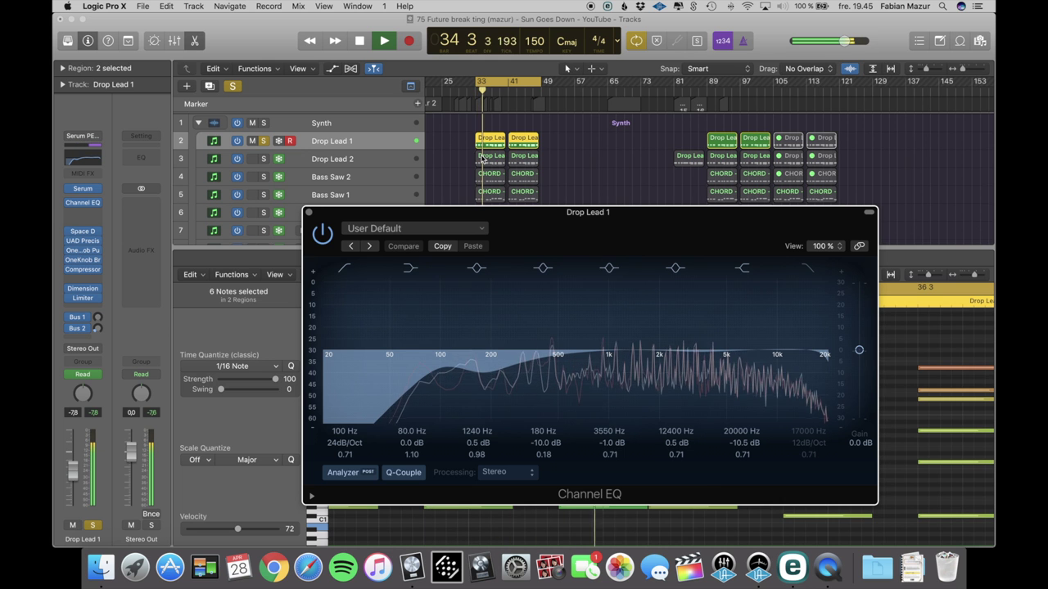
# Try the 180 Hz EQ band at 425 Hz and -1.0 dB during playback, stop, and restore the low-mid cut
pyautogui.moveTo(483, 373); pyautogui.dragTo(557, 353)
pyautogui.press('space')
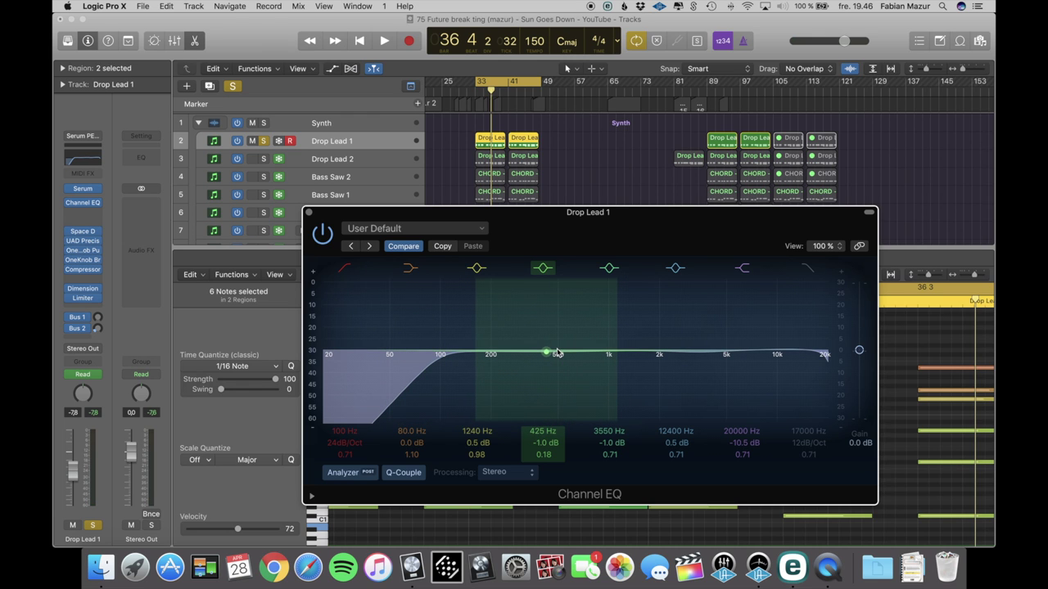
pyautogui.moveTo(558, 353); pyautogui.dragTo(492, 380)
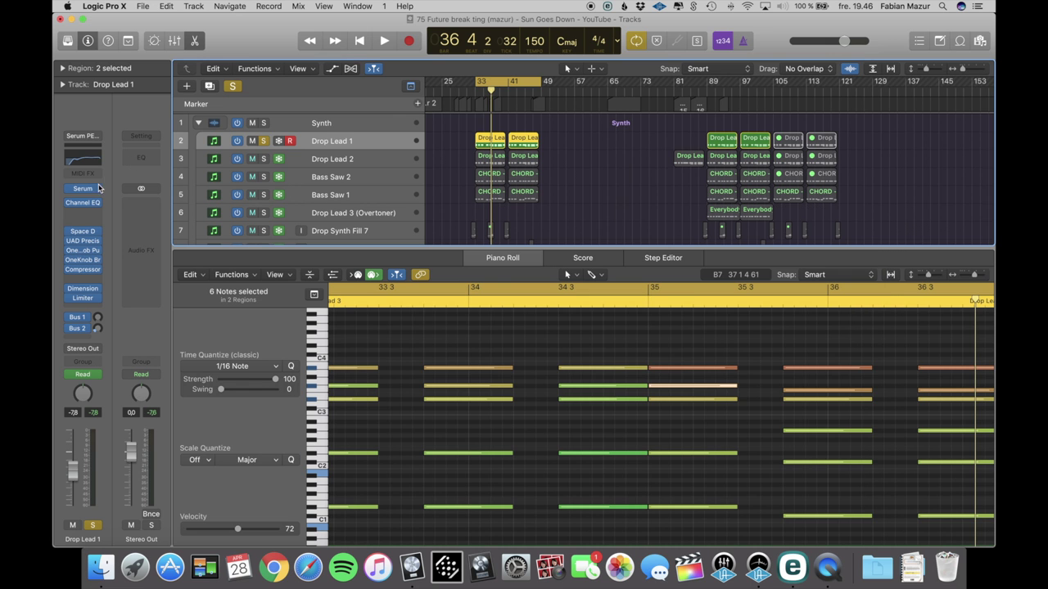
# Open Space Designer on Drop Lead 1 to examine its reverb preset and settings, and close it
pyautogui.click(82, 231)
pyautogui.moveTo(266, 40); pyautogui.dragTo(739, 217)
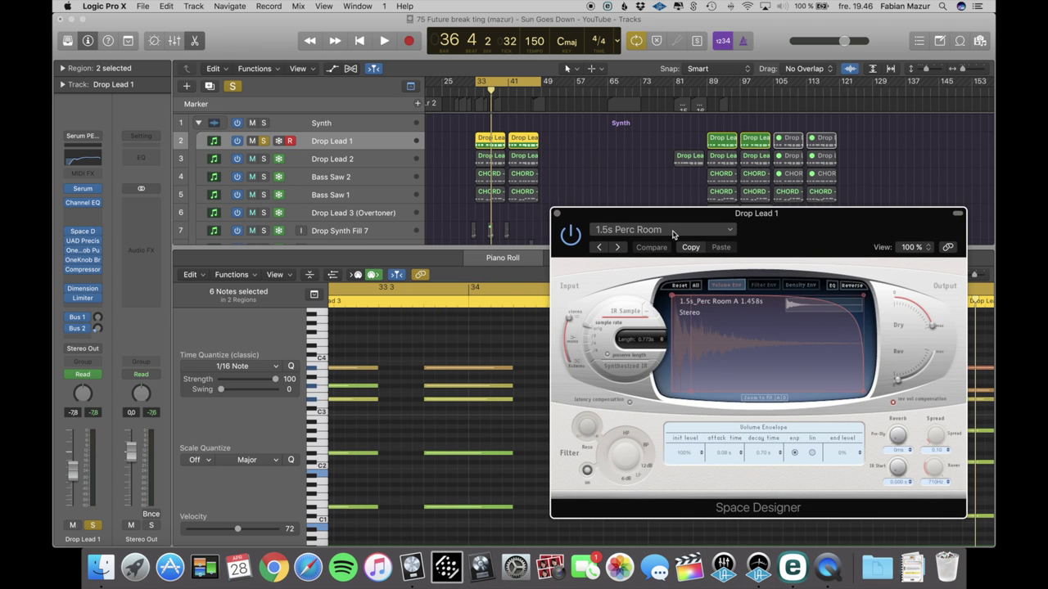
pyautogui.click(555, 214)
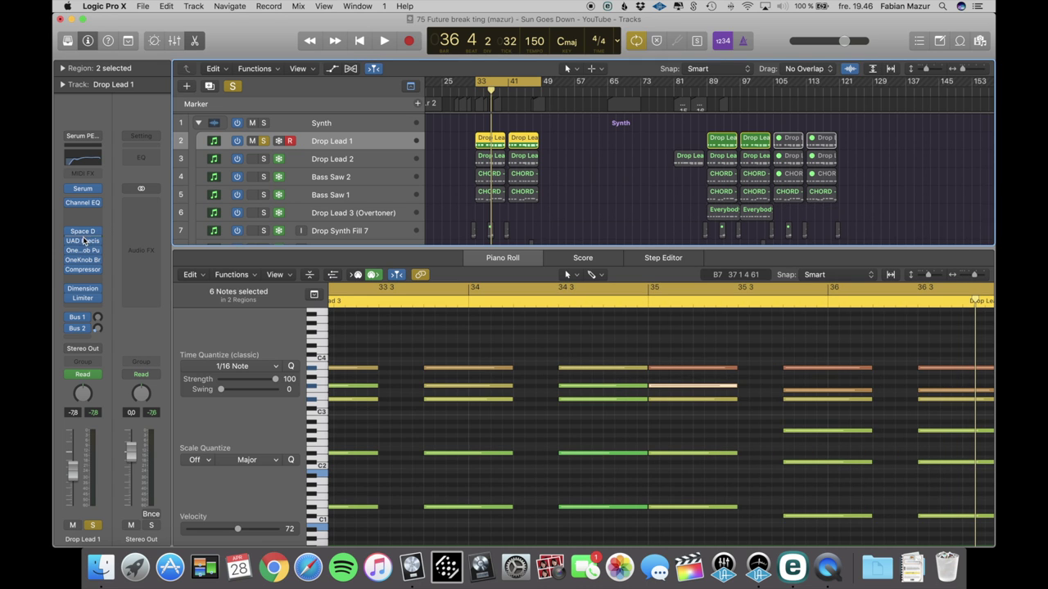
# Open UAD Precision K-Stereo on Drop Lead 1 to examine its settings, look up the Stereo Spread alternative, and close it
pyautogui.click(83, 241)
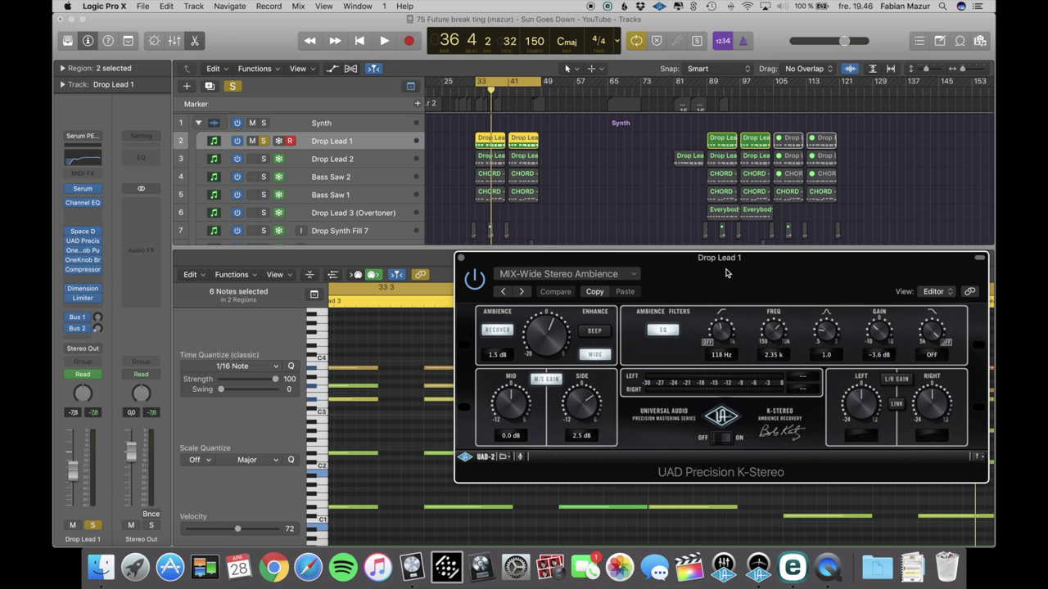
pyautogui.click(90, 211)
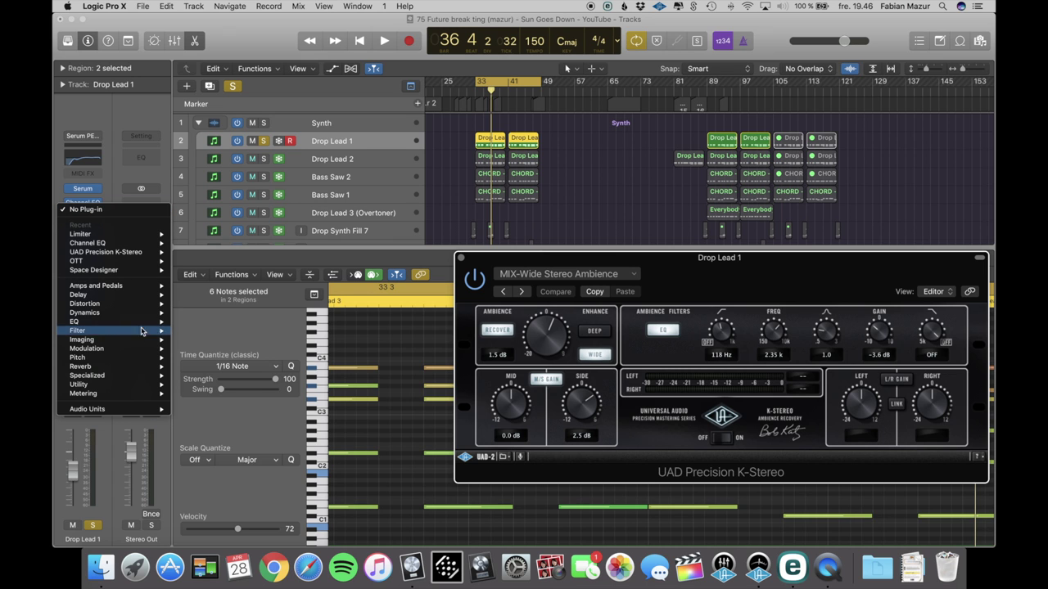
pyautogui.moveTo(144, 341)
pyautogui.moveTo(273, 360)
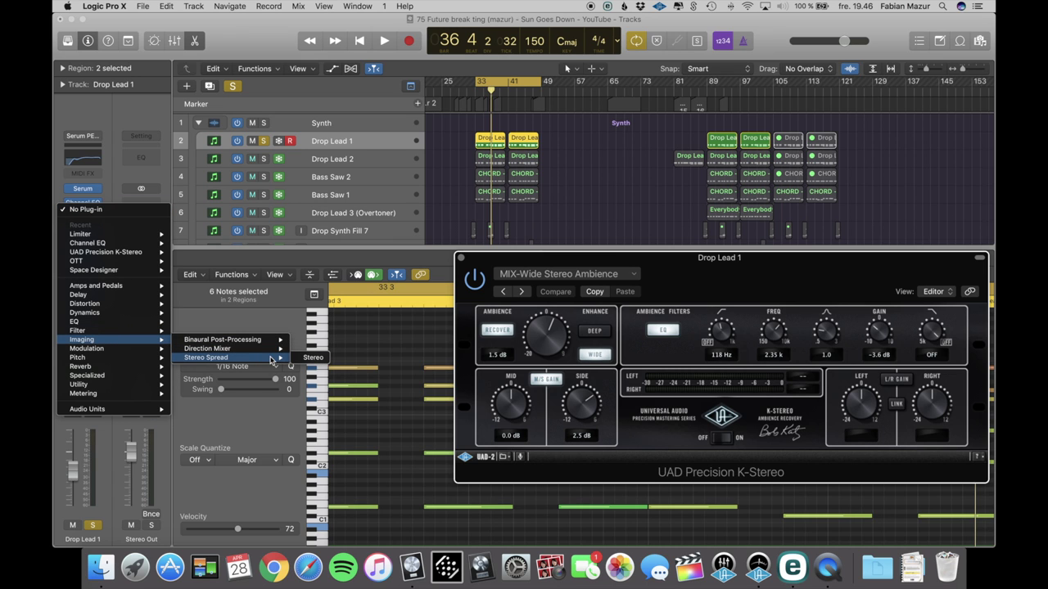
pyautogui.click(714, 268)
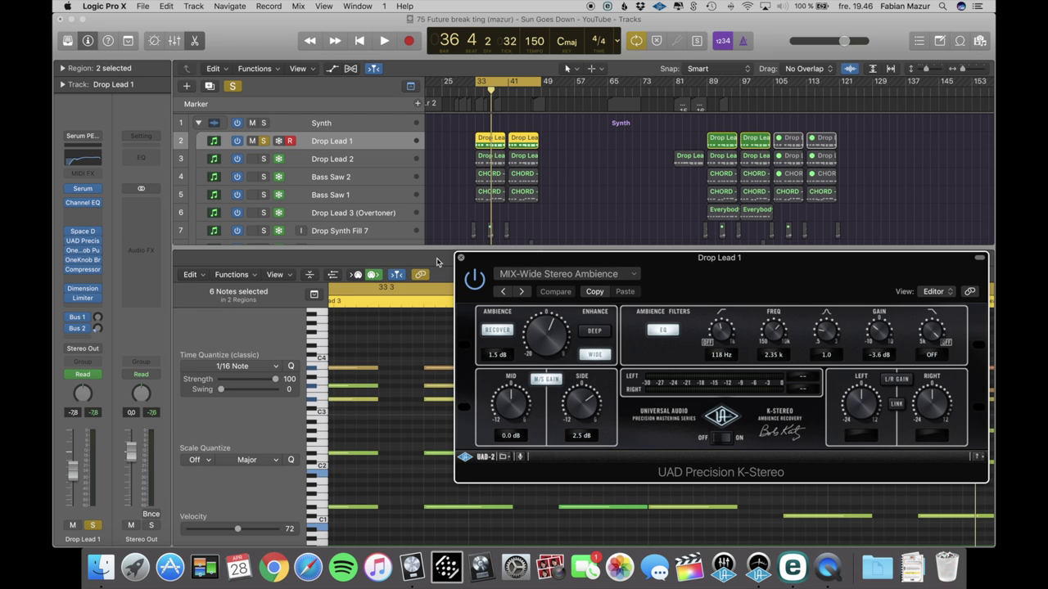
pyautogui.click(461, 257)
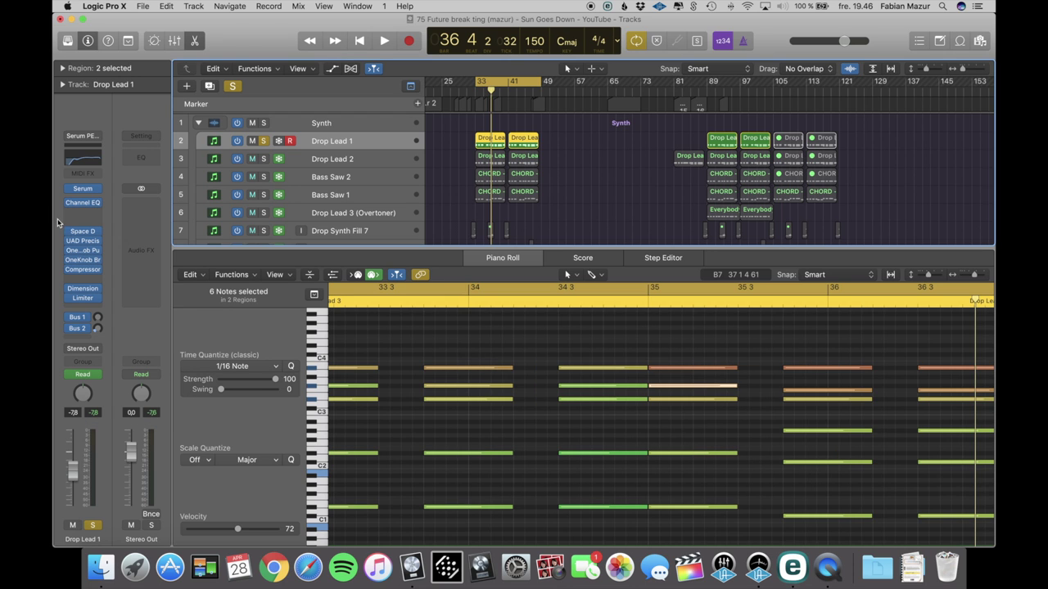
# Open OneKnob Pumper on Drop Lead 1 and examine its available rate options without changing the rate
pyautogui.click(83, 255)
pyautogui.moveTo(677, 302); pyautogui.dragTo(646, 182)
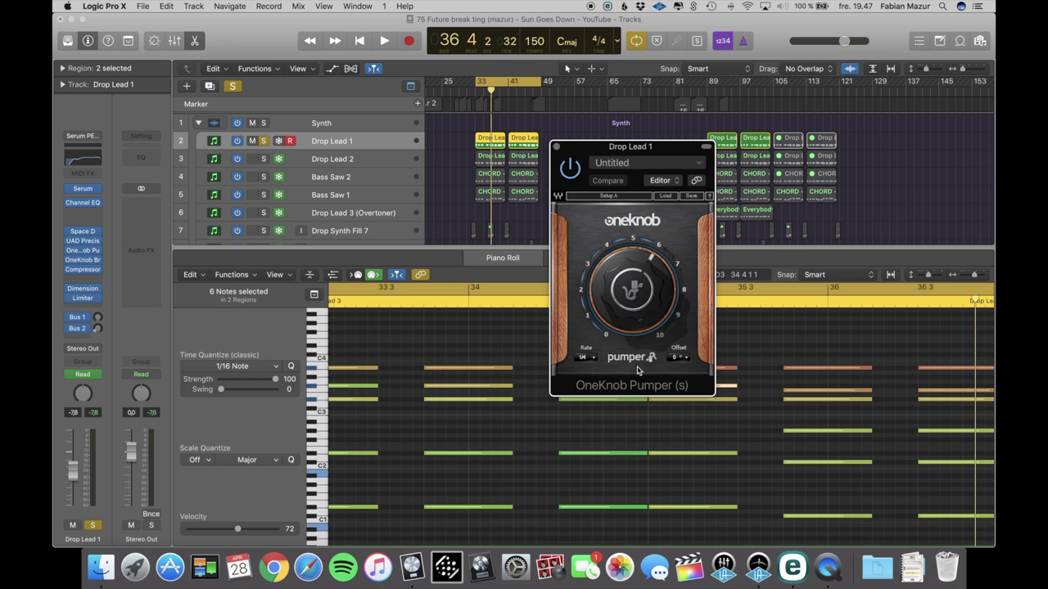
pyautogui.click(597, 359)
pyautogui.click(609, 282)
pyautogui.click(595, 359)
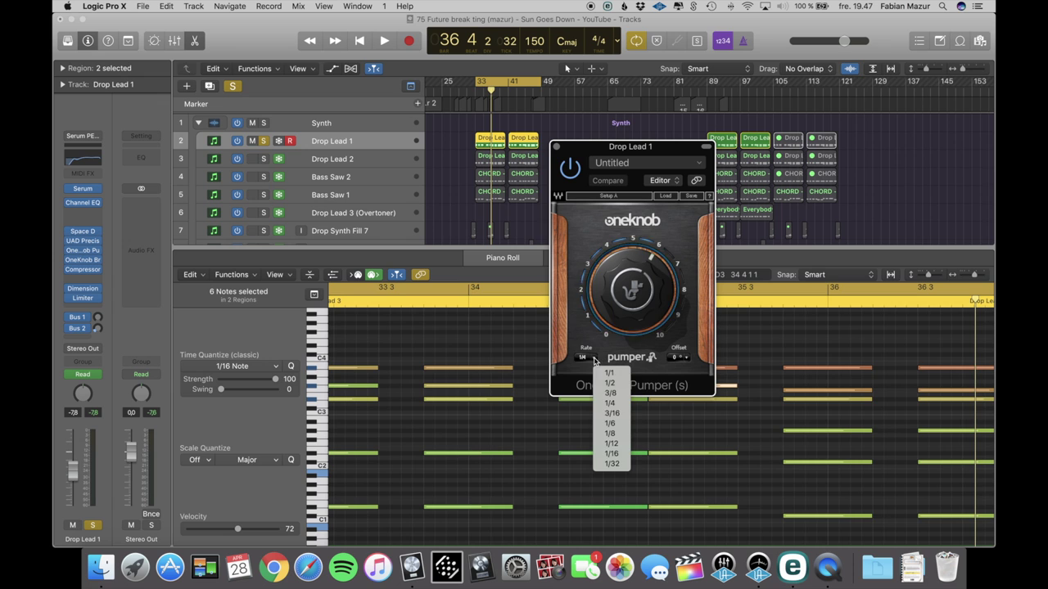
pyautogui.click(571, 318)
pyautogui.click(586, 360)
pyautogui.click(553, 310)
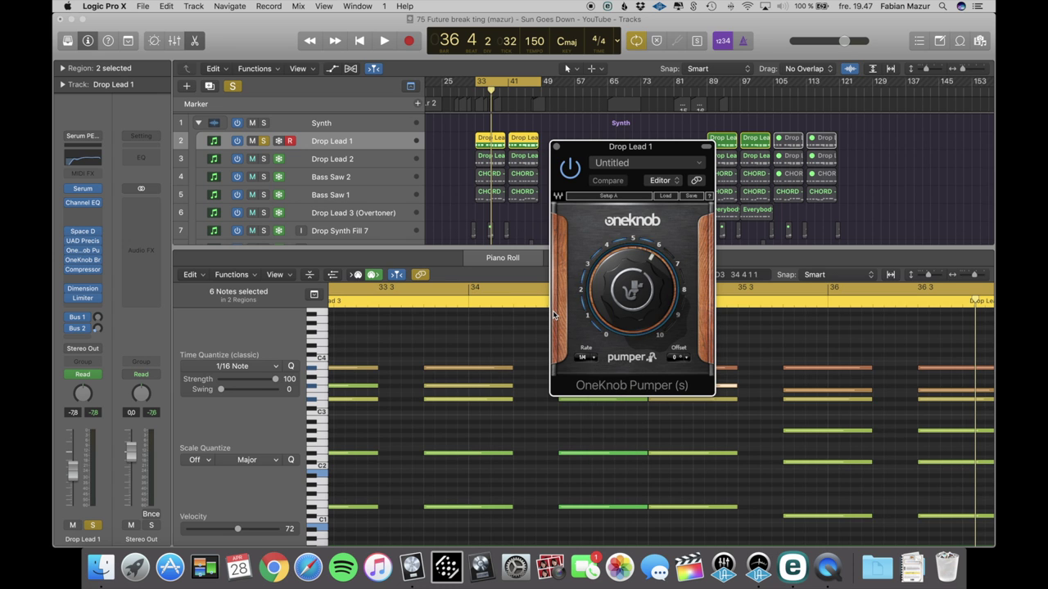
# Try the OneKnob Pumper amount at 10.0 during playback, stop, restore the original amount, and close the plug-in
pyautogui.press('space')
pyautogui.moveTo(636, 293); pyautogui.dragTo(636, 246)
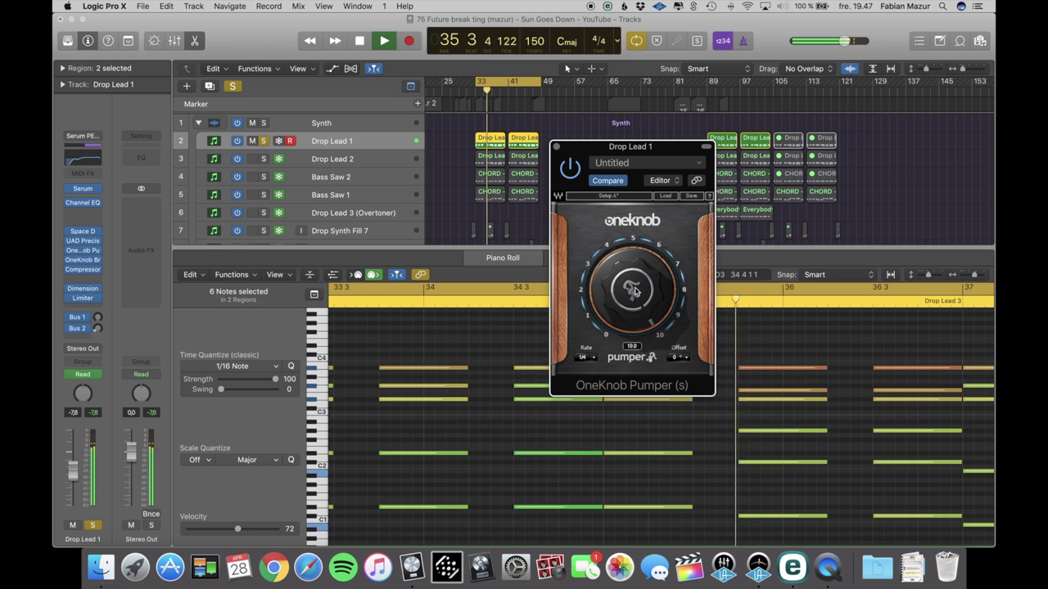
pyautogui.press('space')
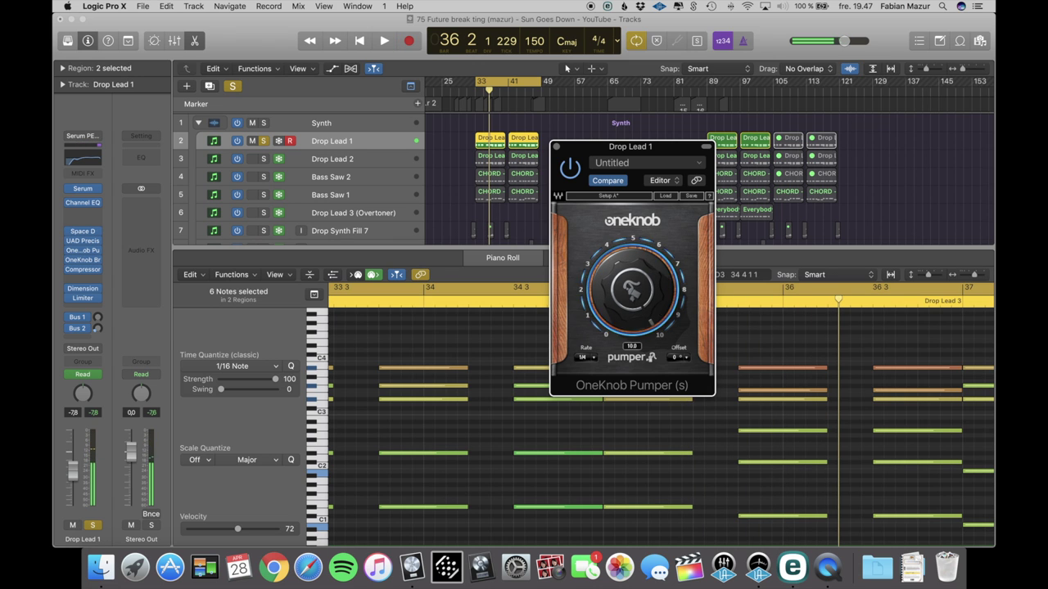
pyautogui.moveTo(631, 288); pyautogui.dragTo(631, 245)
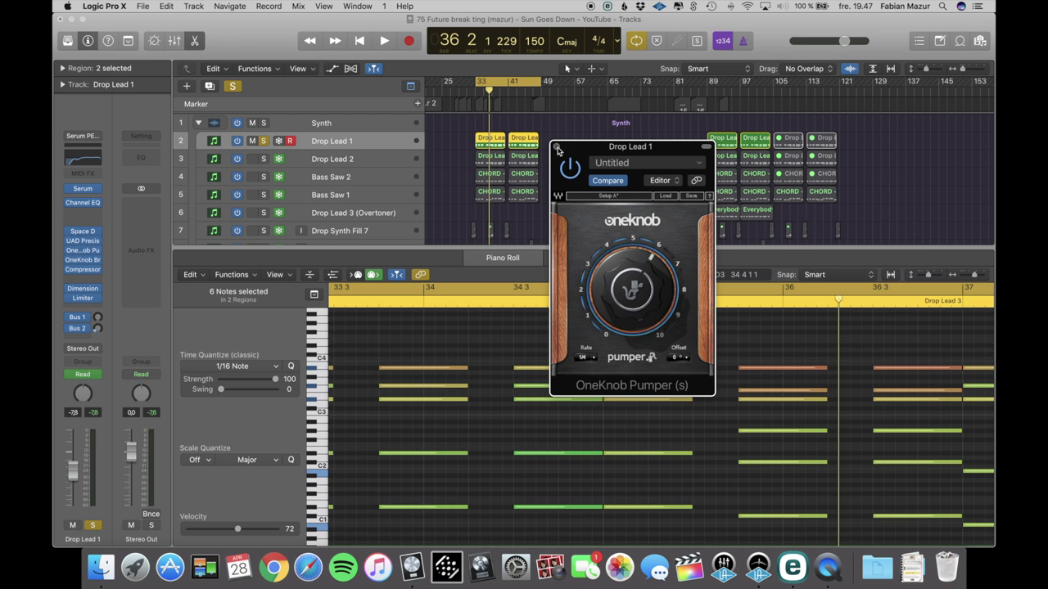
pyautogui.click(557, 148)
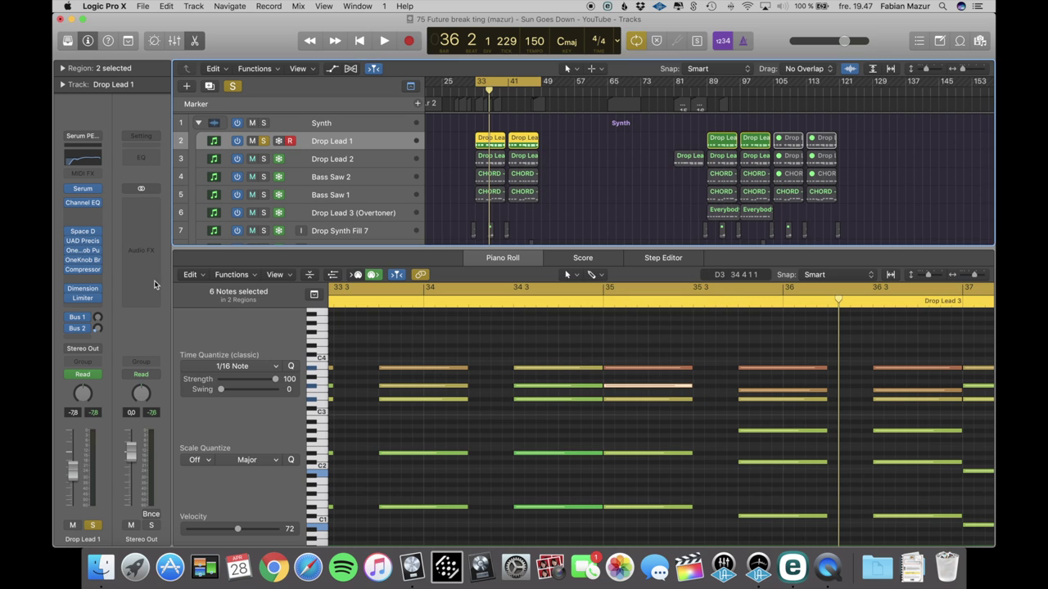
# Open OneKnob Brighter on Drop Lead 1 to examine its brightness amount, and close it
pyautogui.click(83, 260)
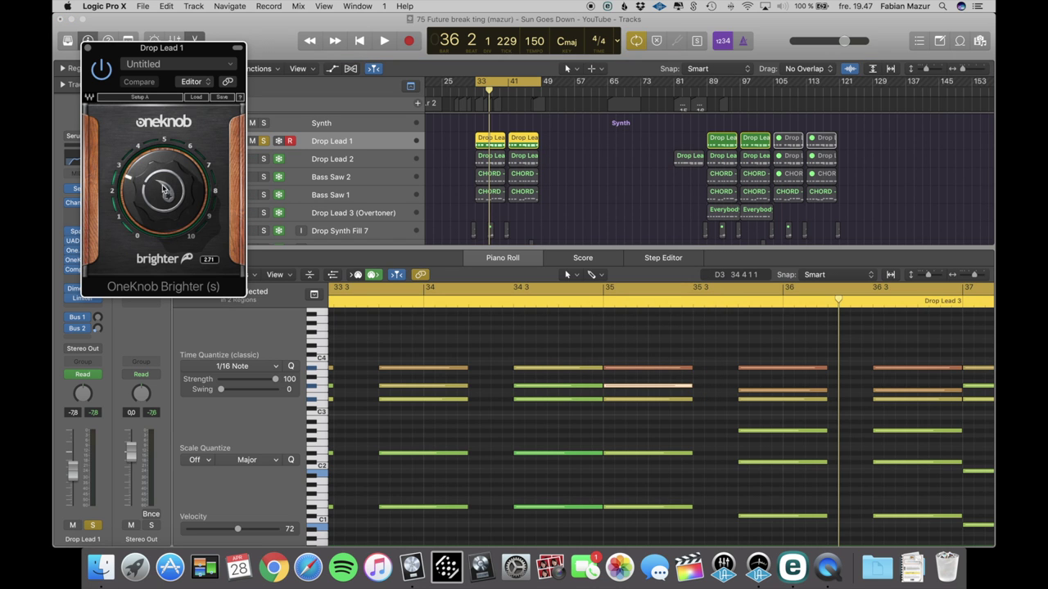
pyautogui.moveTo(164, 190); pyautogui.dragTo(164, 184)
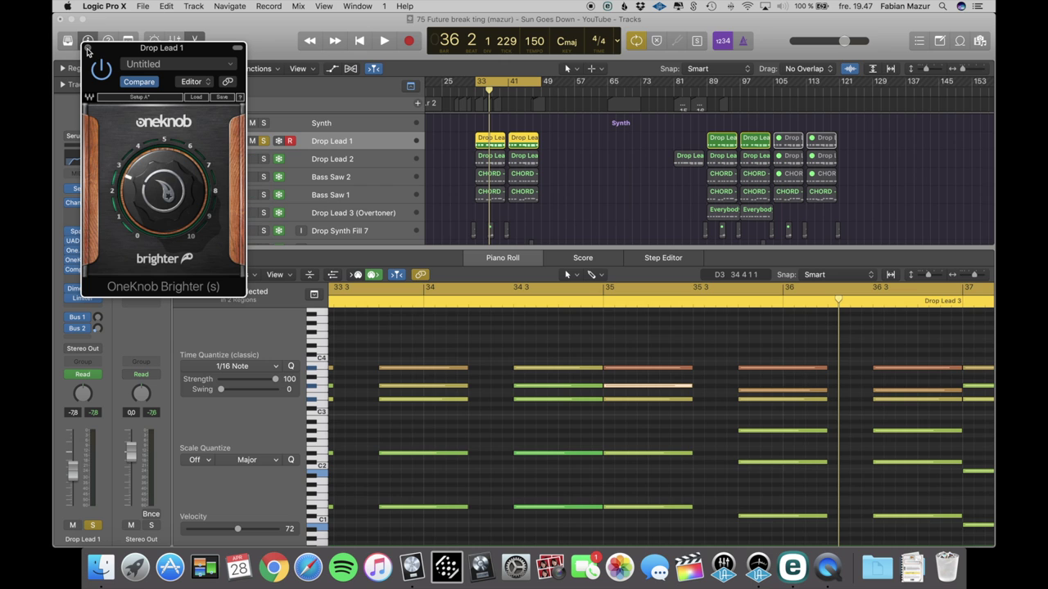
pyautogui.click(88, 50)
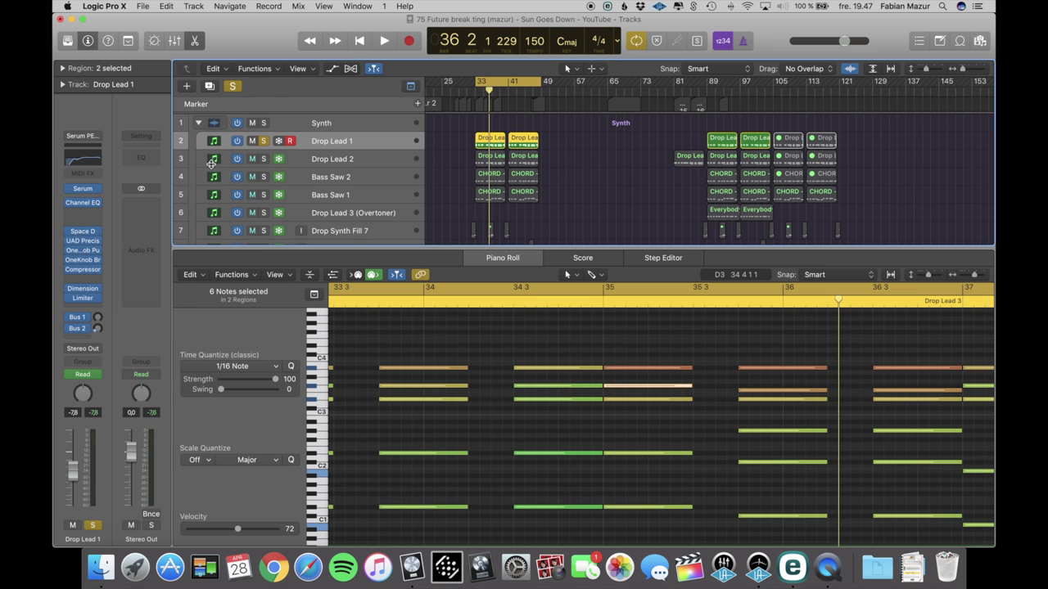
# Examine the Compressor's side-chain source, threshold and ratio on Drop Lead 1, and the Dimension Expander's controls, closing each plug-in
pyautogui.click(81, 275)
pyautogui.click(113, 260)
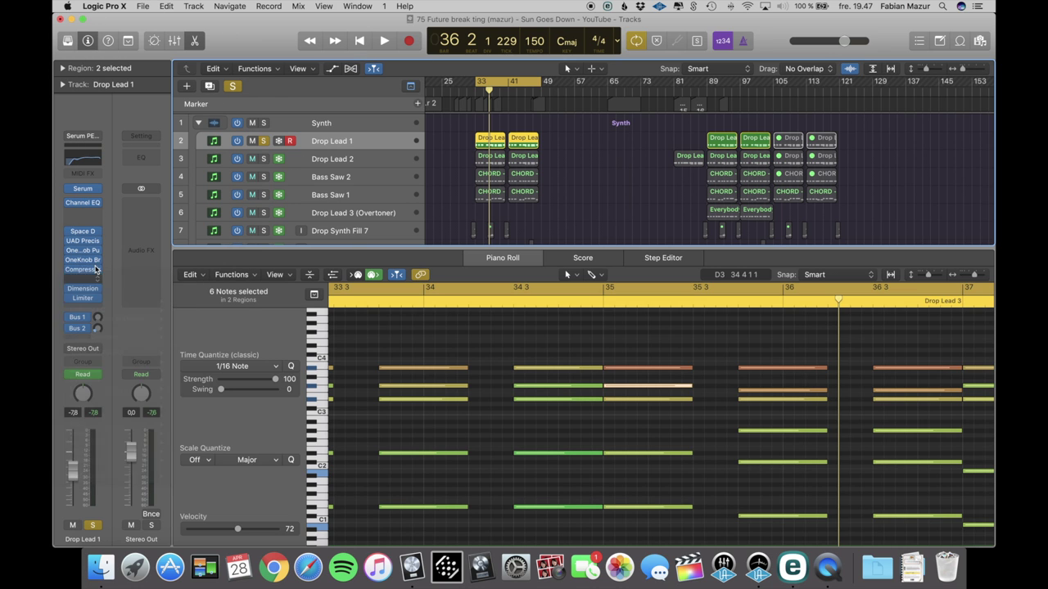
pyautogui.click(85, 271)
pyautogui.moveTo(363, 51); pyautogui.dragTo(435, 57)
pyautogui.click(702, 72)
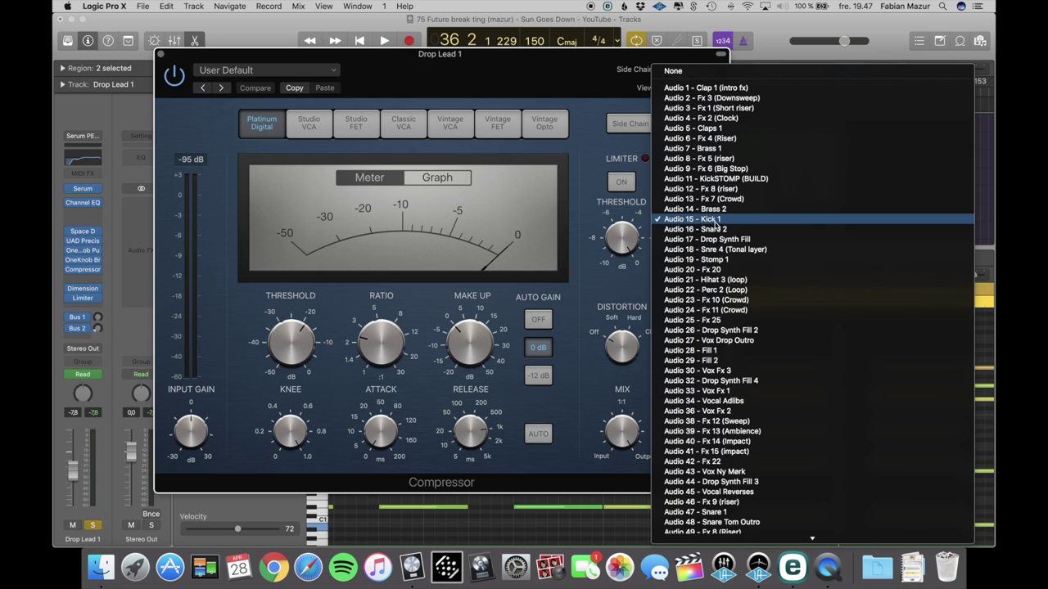
pyautogui.click(584, 217)
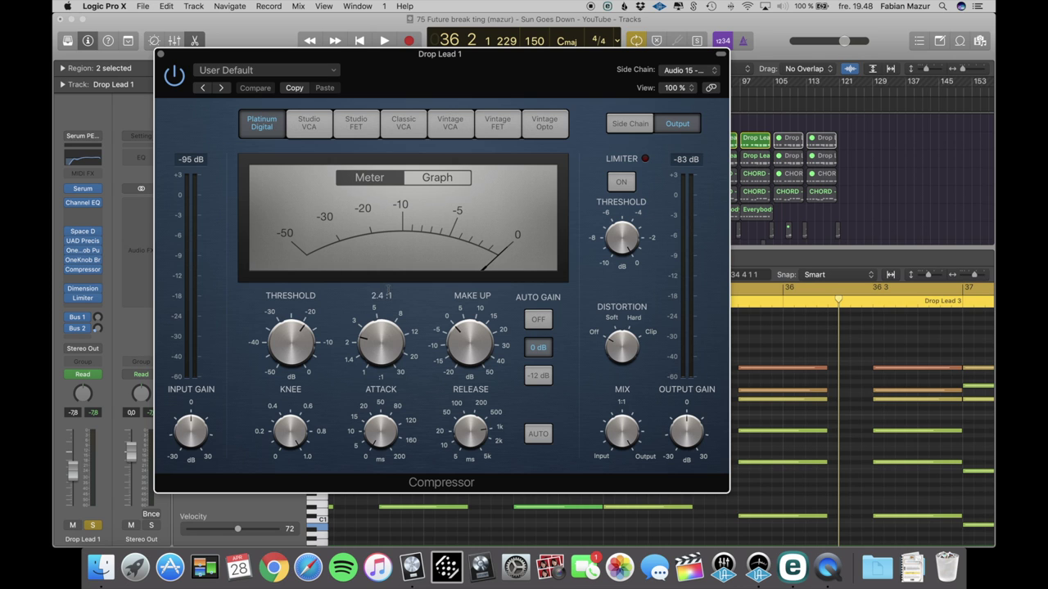
pyautogui.moveTo(297, 341)
pyautogui.moveTo(385, 351)
pyautogui.click(161, 55)
pyautogui.click(82, 289)
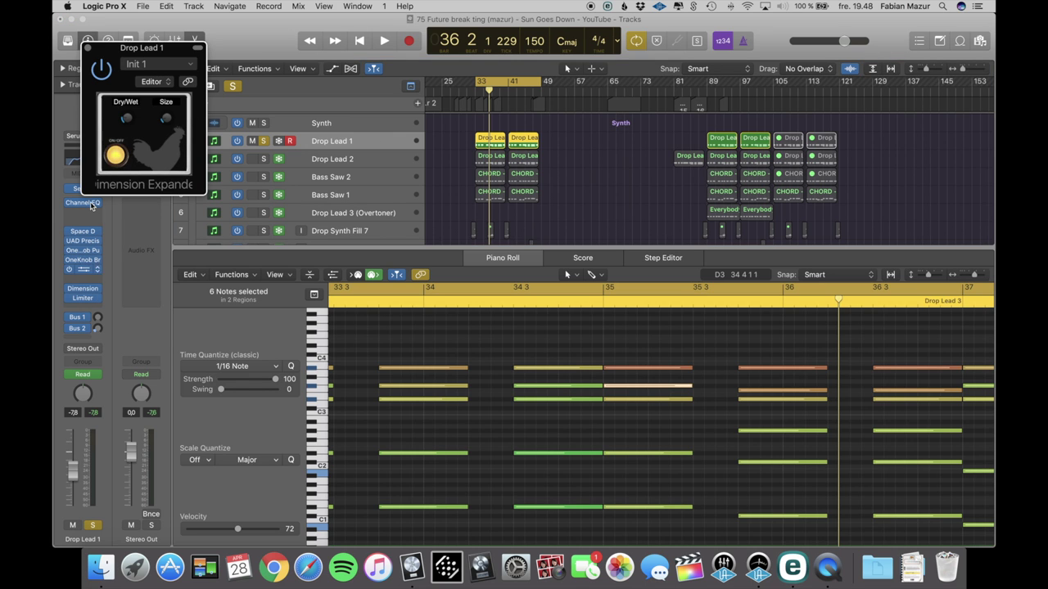
pyautogui.click(88, 48)
# Play Drop Lead 1 soloed with its full effects chain, stop playback, and turn off its solo
pyautogui.click(263, 141)
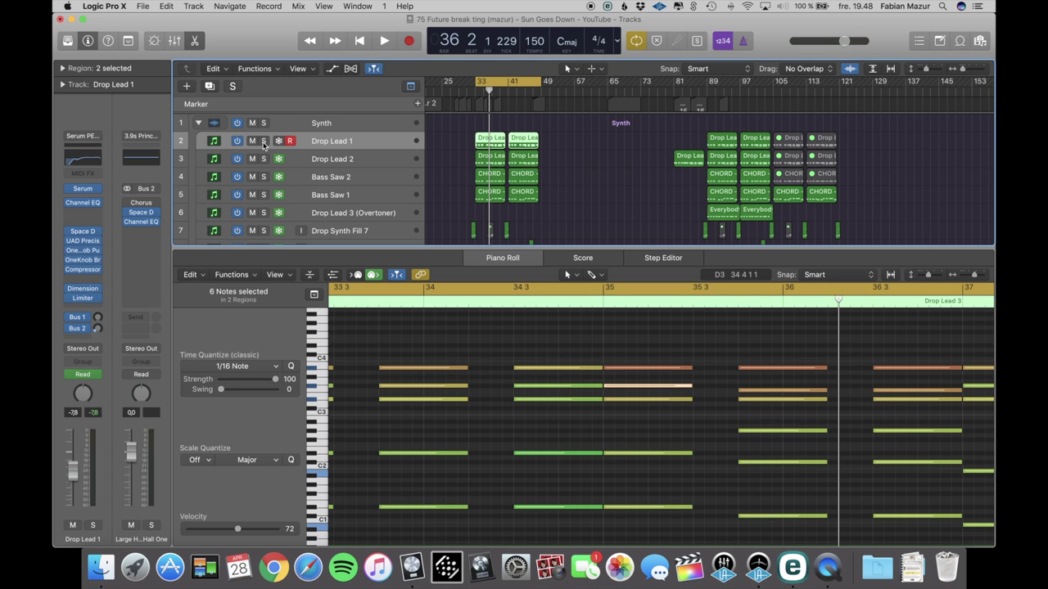
pyautogui.click(263, 141)
pyautogui.press('space')
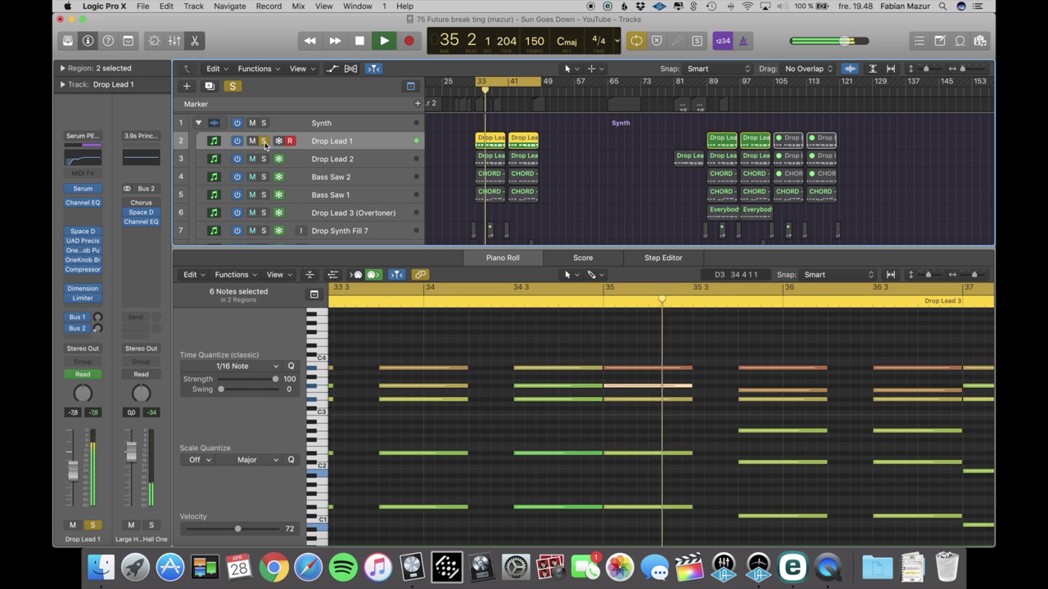
pyautogui.press('space')
pyautogui.click(263, 140)
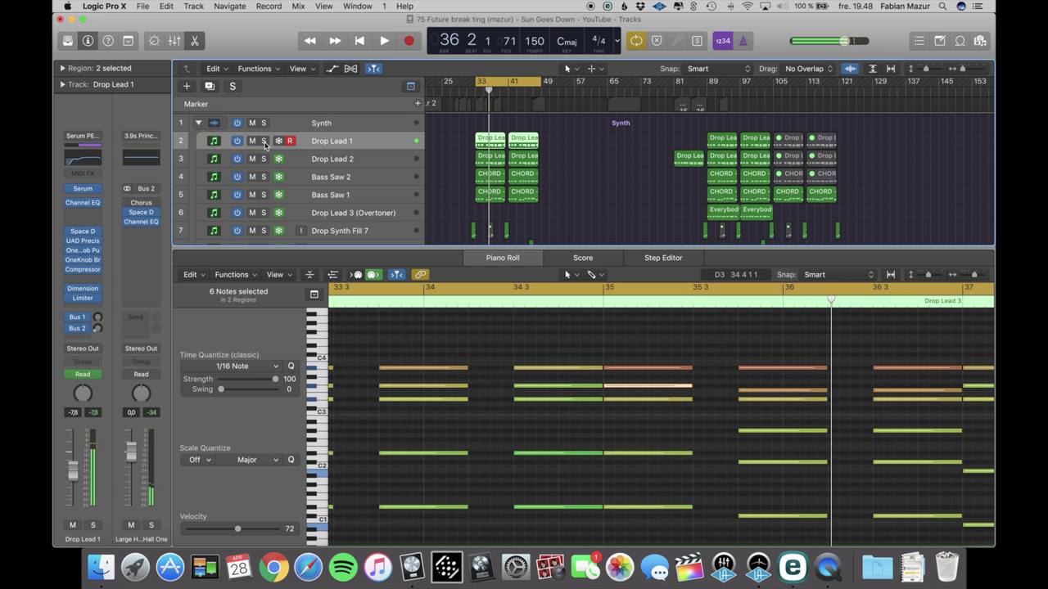
# Select and solo the Drop Lead 2 track, play its chords on their own, and stop playback
pyautogui.click(328, 161)
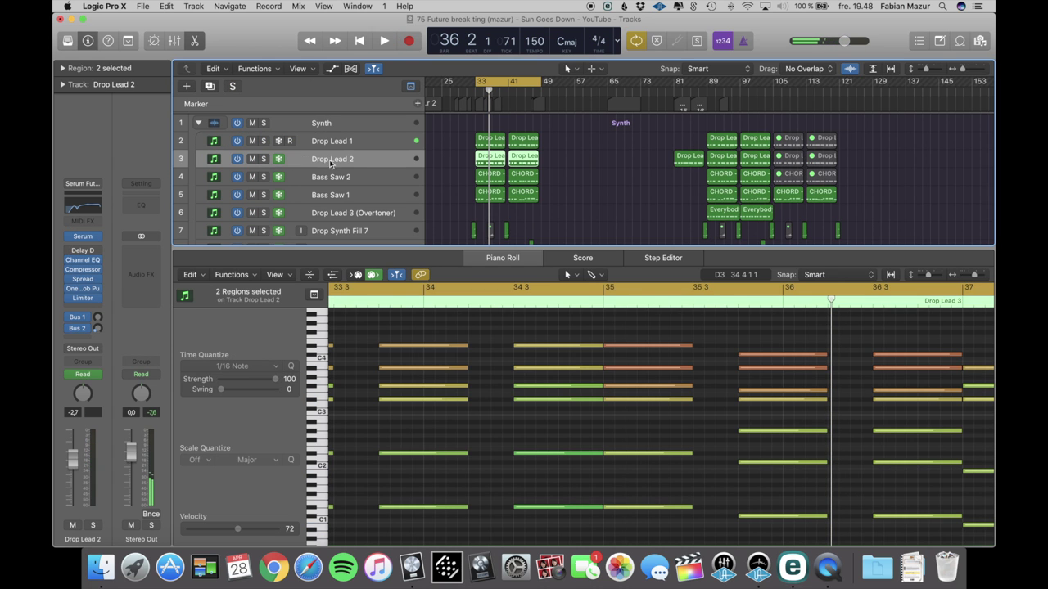
pyautogui.click(263, 159)
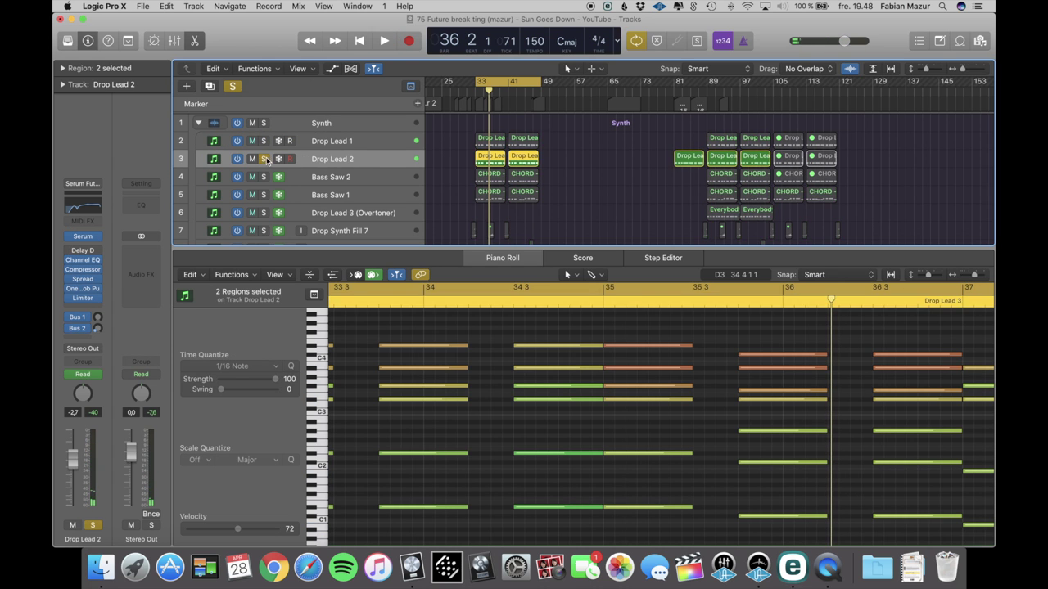
pyautogui.press('space')
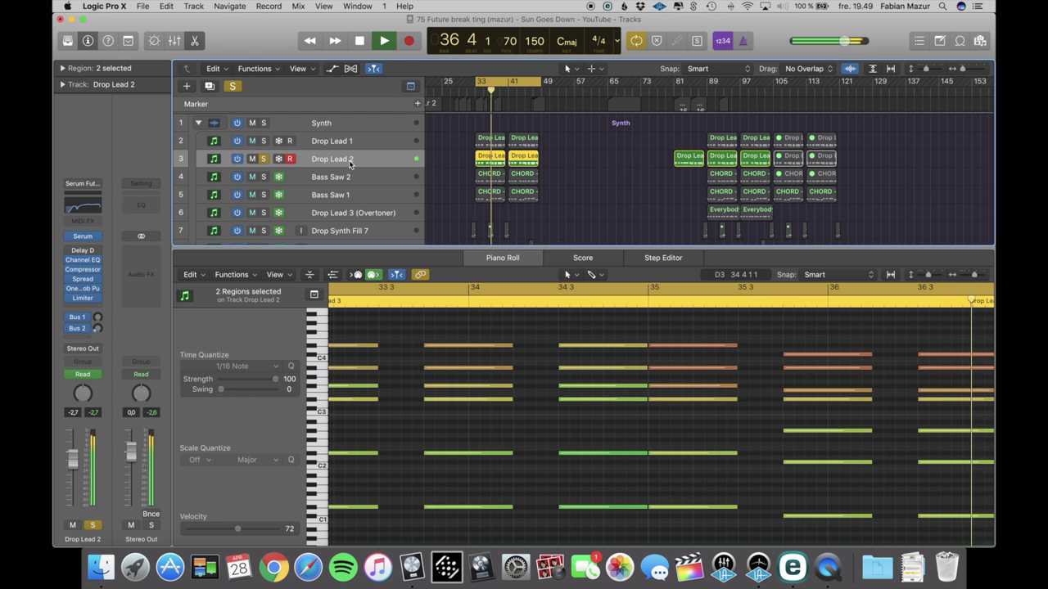
pyautogui.press('space')
pyautogui.hscroll(-1, 446, 173)
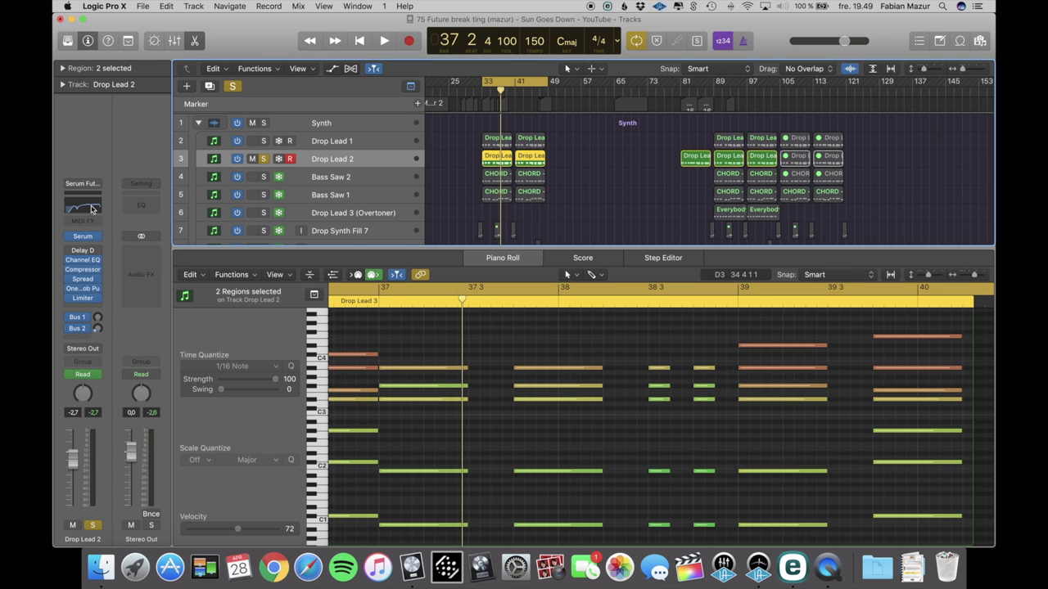
# Examine the Channel EQ curve on Drop Lead 2, solo Drop Lead 1 as well, play both leads together, and close the EQ
pyautogui.click(82, 263)
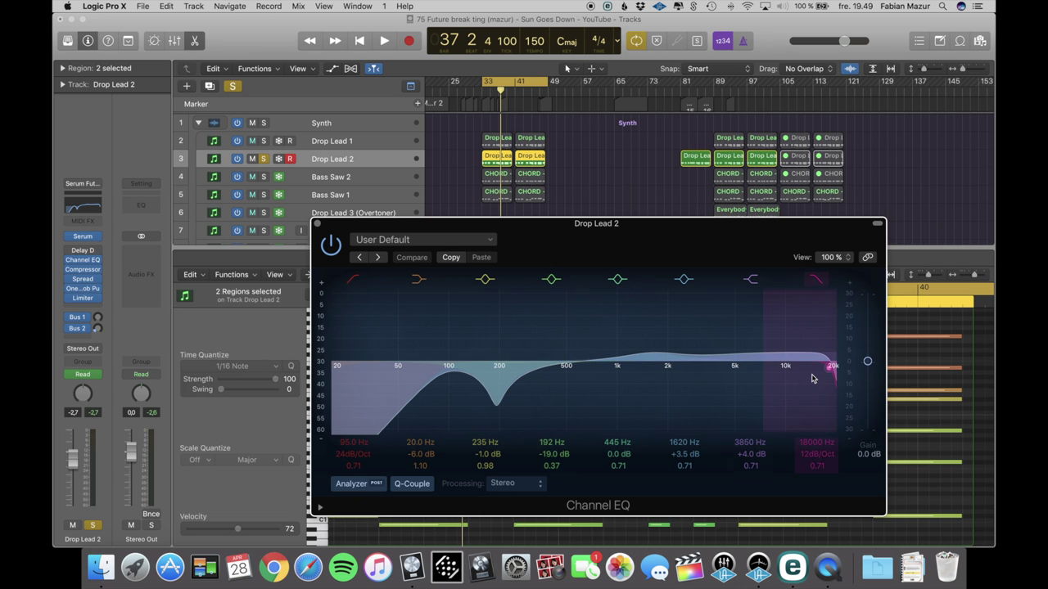
pyautogui.click(266, 142)
pyautogui.press('space')
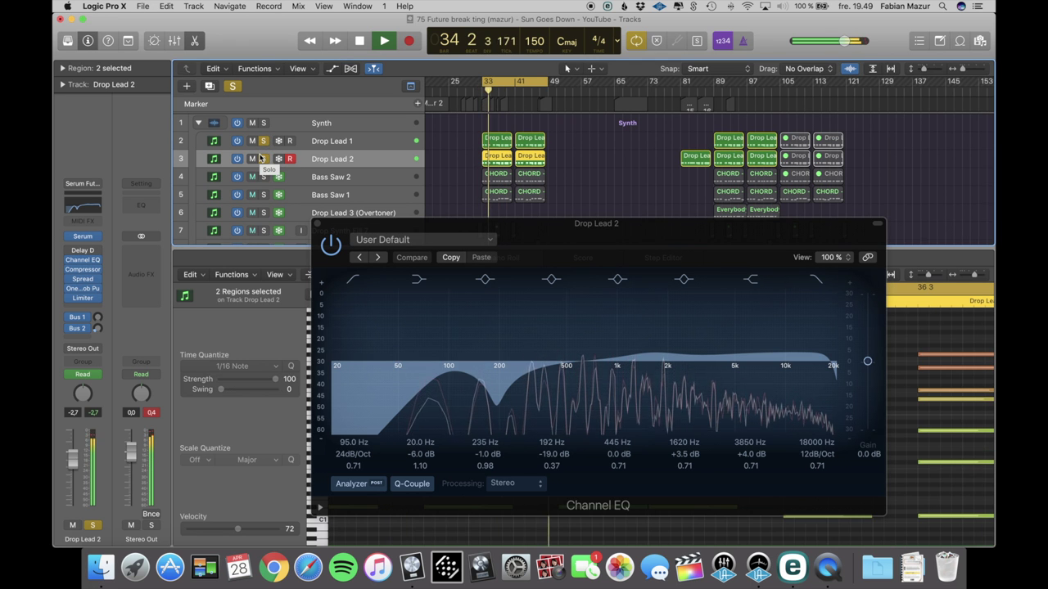
pyautogui.click(319, 225)
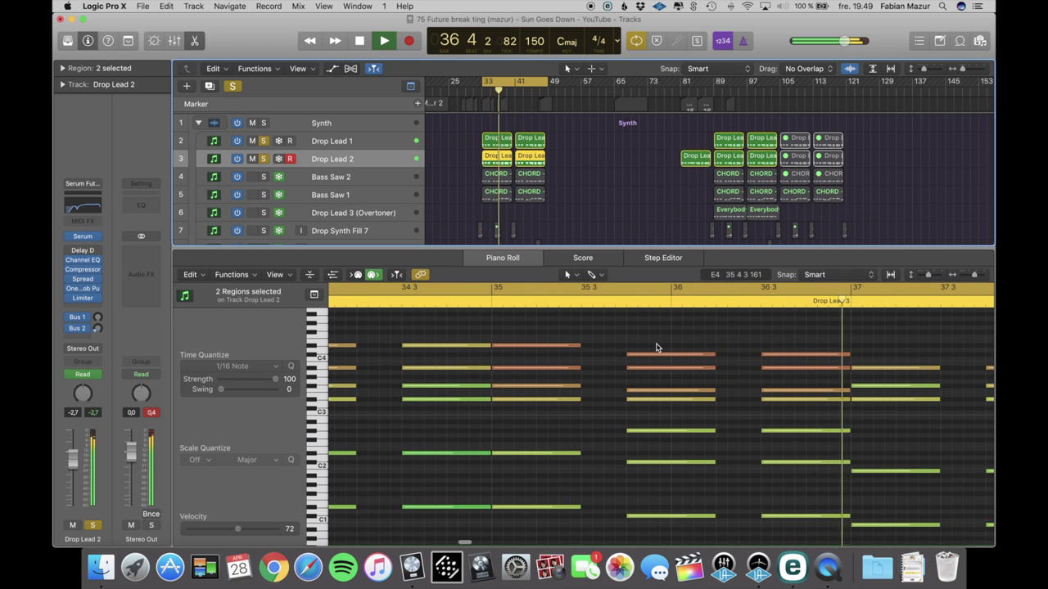
pyautogui.press('Return')
# Examine the Drop Lead 2 region at bar 33 in the Piano Roll and select its upper chord notes around bars 36 and 37
pyautogui.click(488, 158)
pyautogui.hscroll(-5, 573, 348)
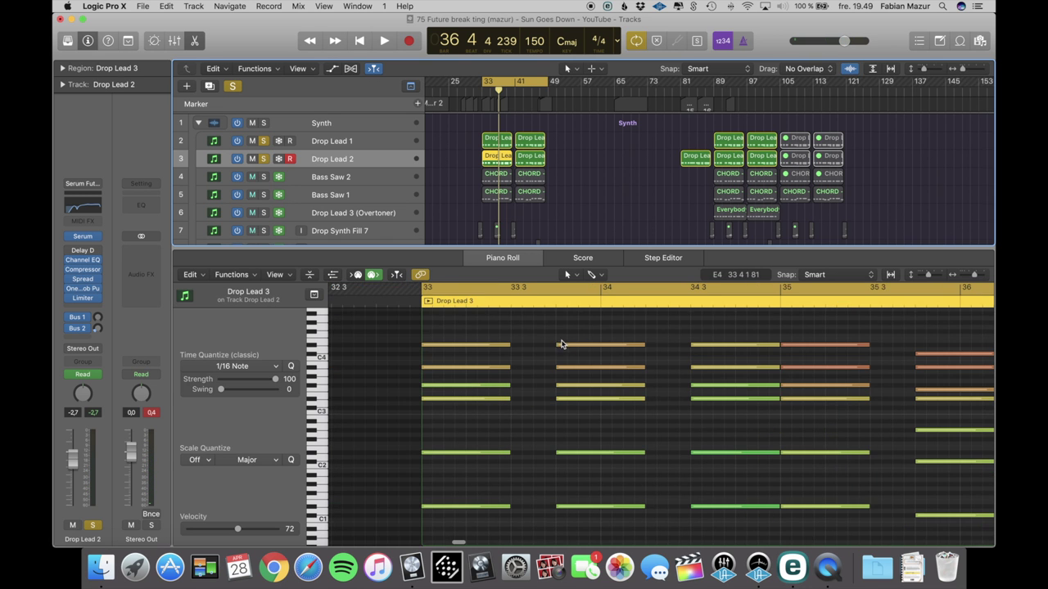
pyautogui.hscroll(8, 595, 350)
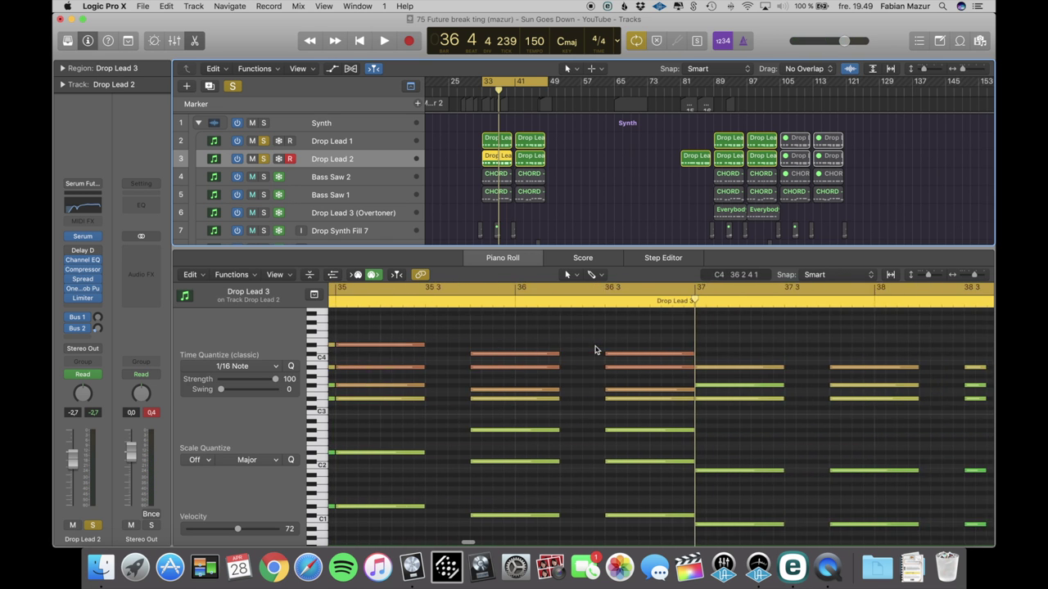
pyautogui.moveTo(663, 345); pyautogui.dragTo(384, 378)
pyautogui.click(451, 301)
pyautogui.hscroll(3, 694, 367)
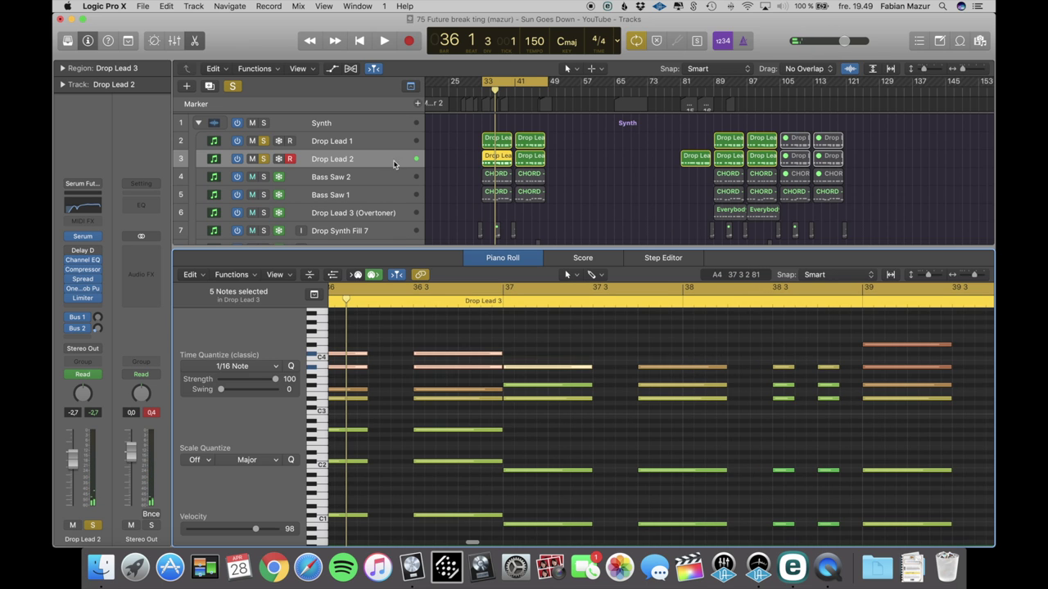
# Select the Bass Saw 2 track, solo it alone, and play its bass notes from the start of the drop
pyautogui.scroll(-1, 368, 168)
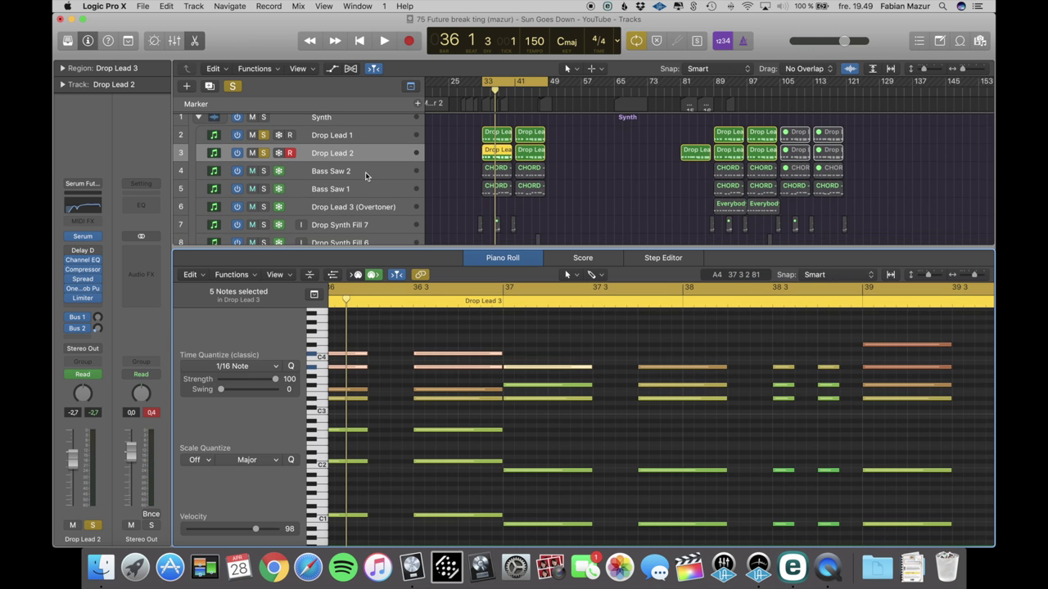
pyautogui.click(365, 172)
pyautogui.click(339, 189)
pyautogui.click(344, 174)
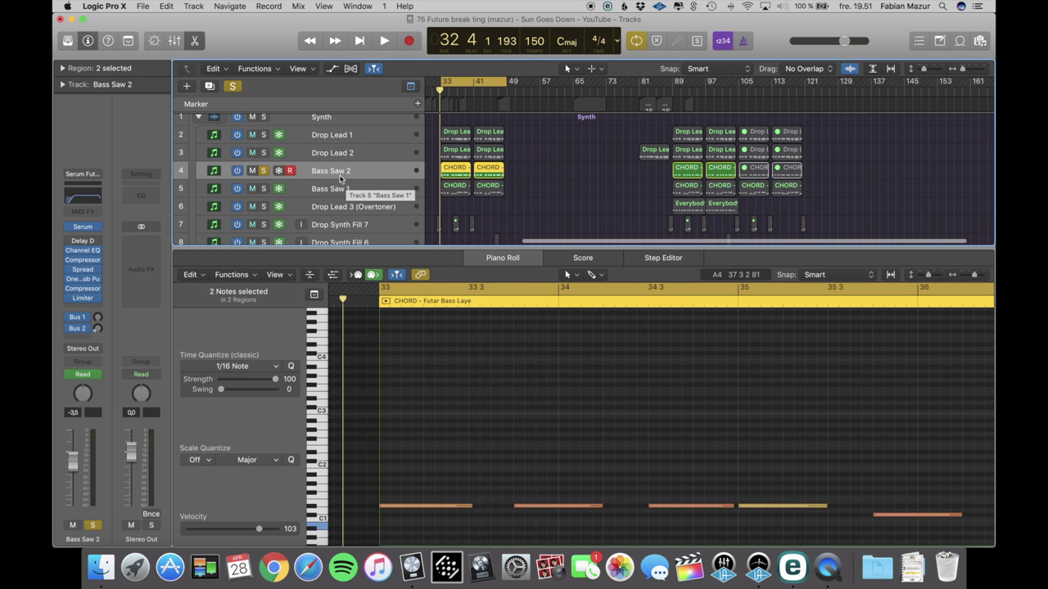
pyautogui.press('space')
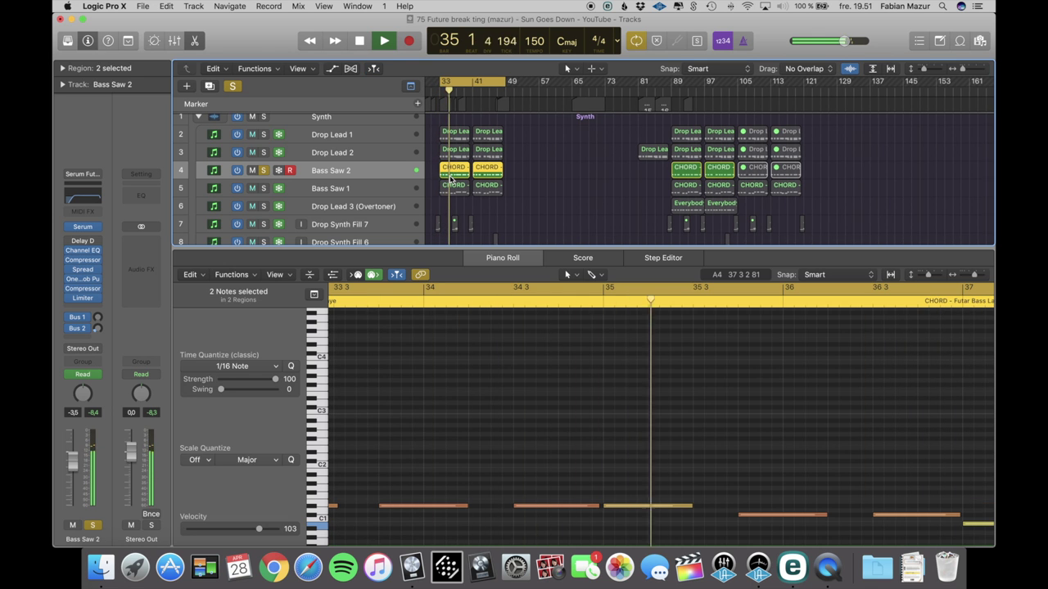
# Stop playback and compare the Drop Lead 2 notes with the Bass Saw 2 notes in the Piano Roll
pyautogui.press('space')
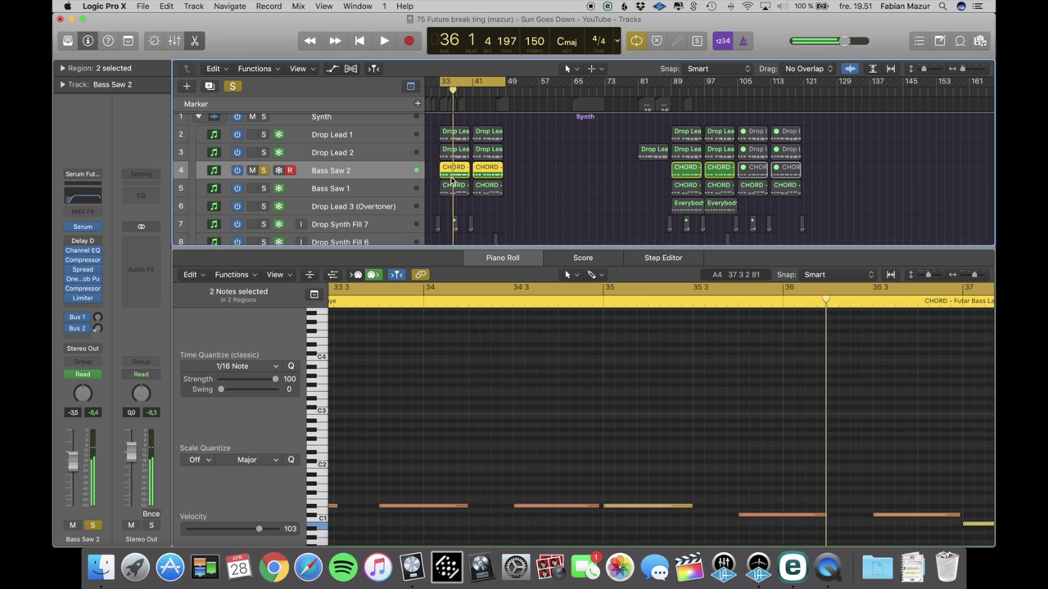
pyautogui.click(334, 154)
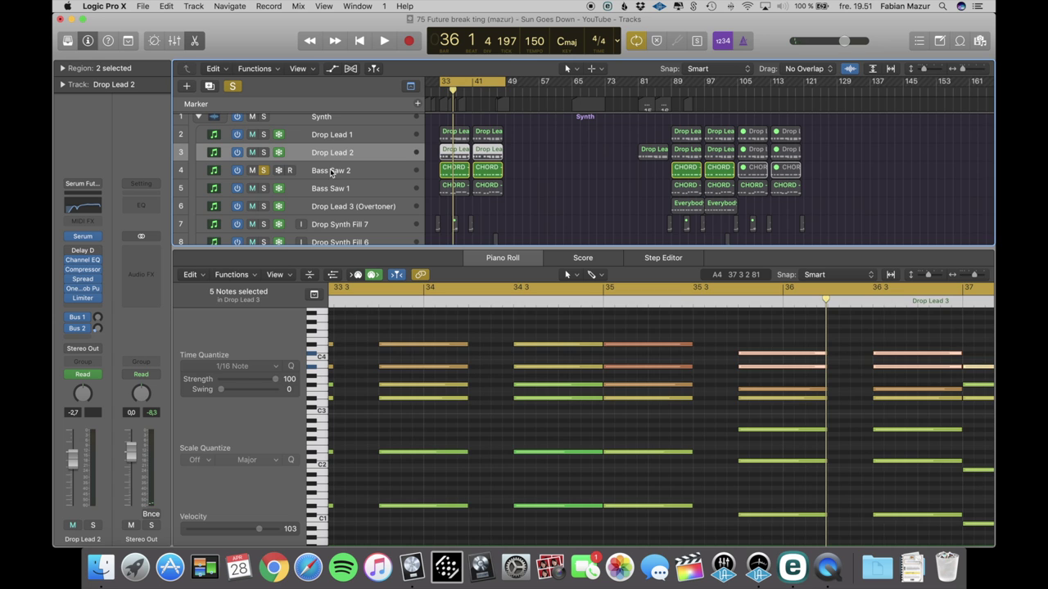
pyautogui.click(332, 171)
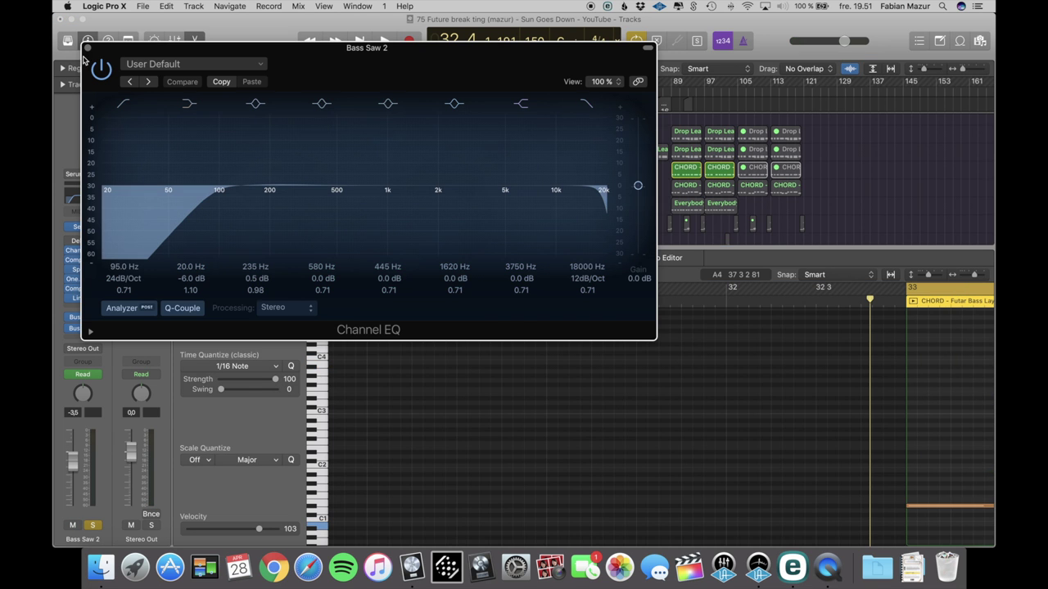
# Examine the Channel EQ and OneKnob Pumper on Bass Saw 2, closing each plug-in window
pyautogui.click(87, 48)
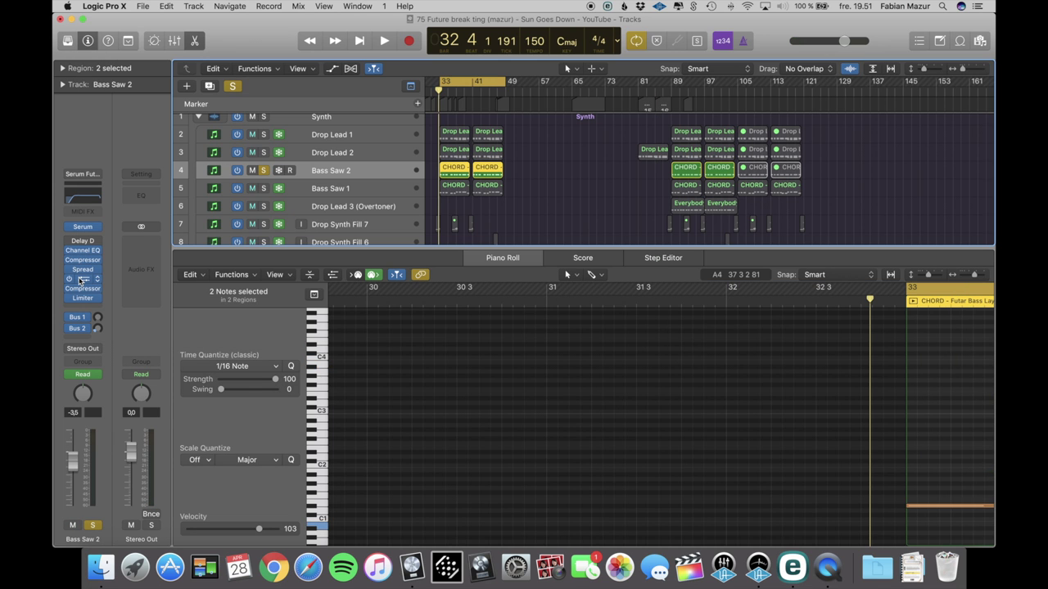
pyautogui.click(82, 280)
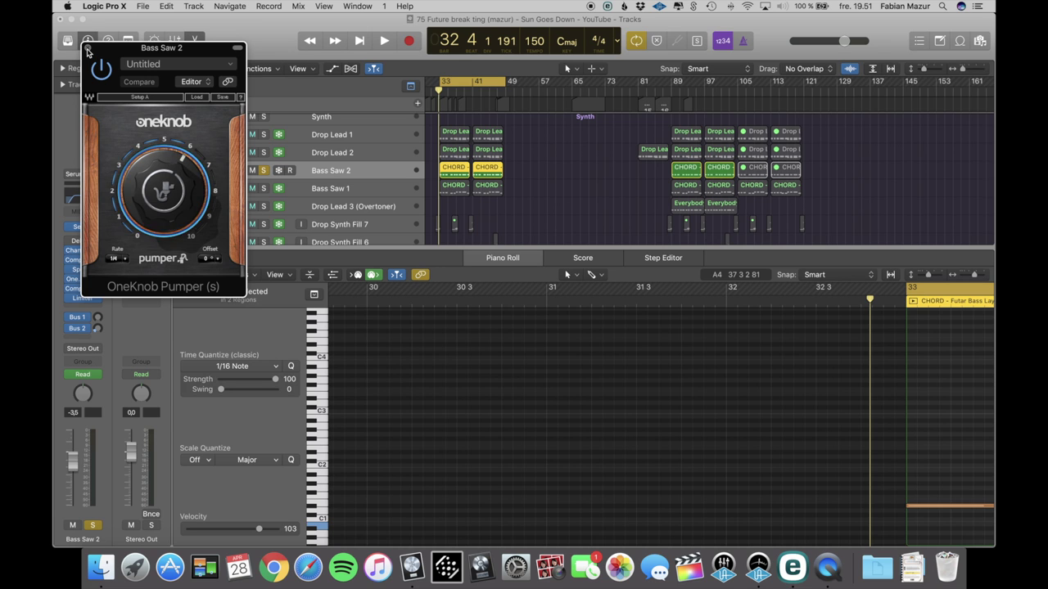
pyautogui.click(88, 49)
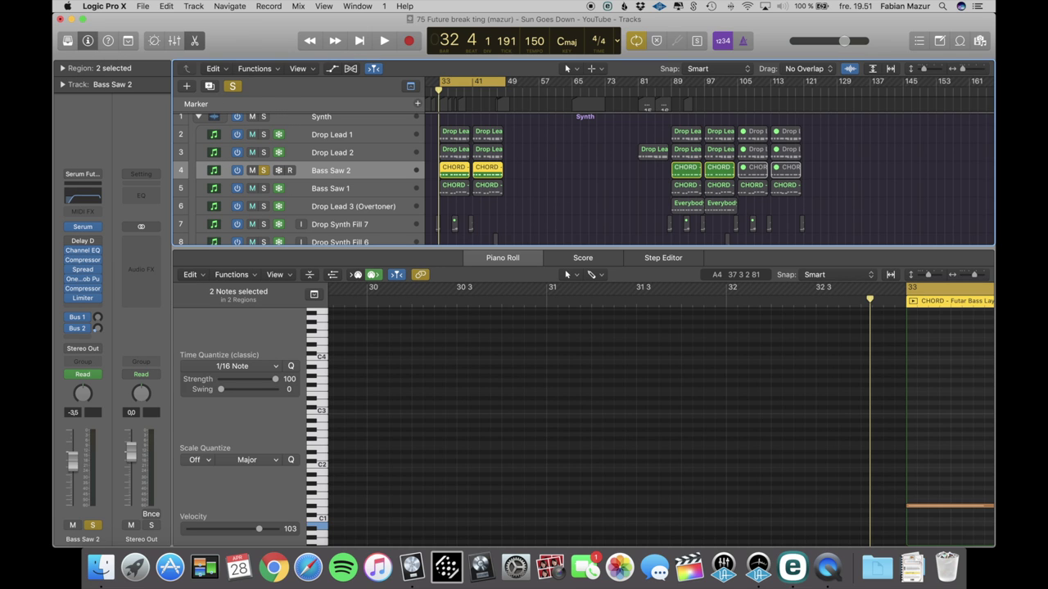
# Solo Drop Lead 2 and Drop Lead 1 alongside Bass Saw 2, play the three layers together, and stop playback
pyautogui.click(260, 153)
pyautogui.click(265, 136)
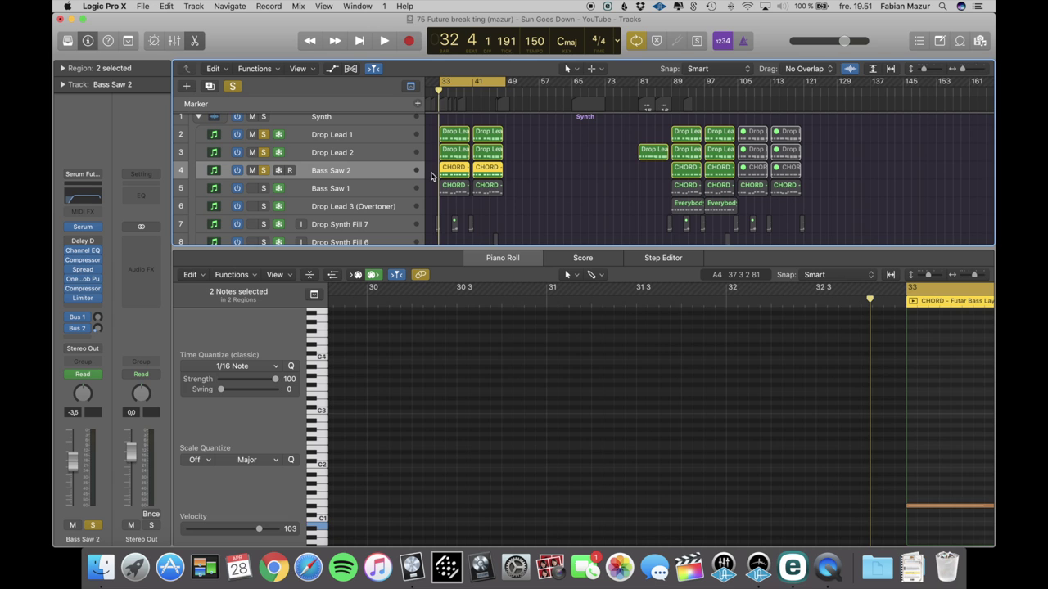
pyautogui.press('space')
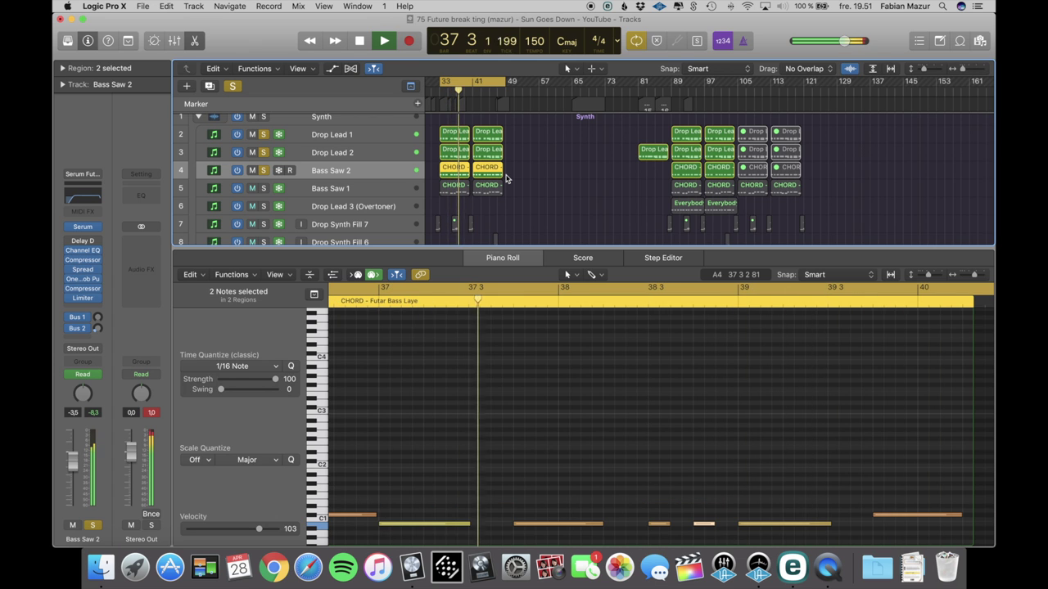
pyautogui.press('space')
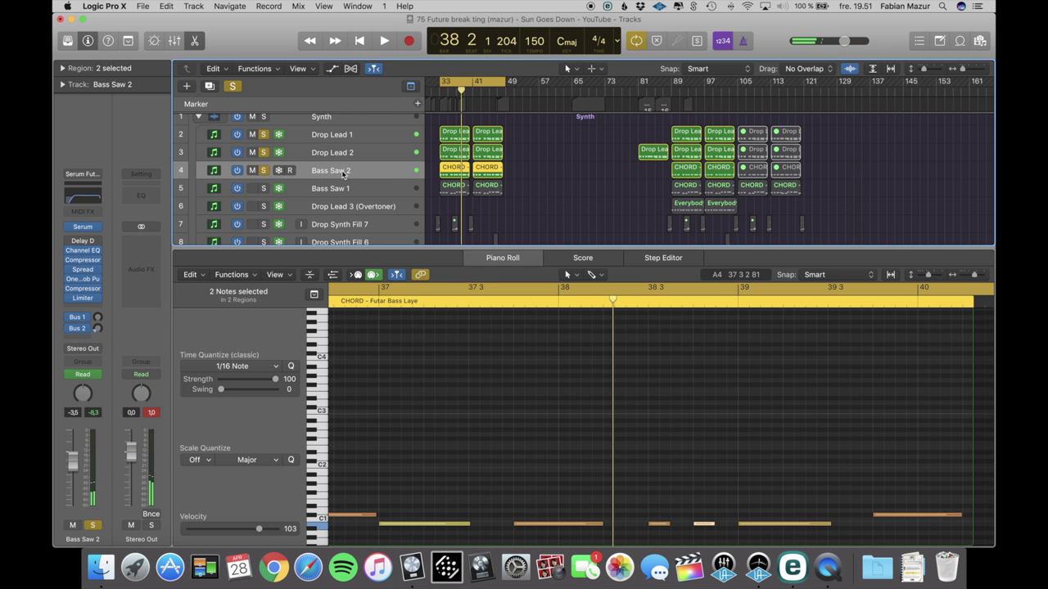
# Examine the low cut in Bass Saw 2's Channel EQ while playing the soloed layers, and close the EQ
pyautogui.click(83, 250)
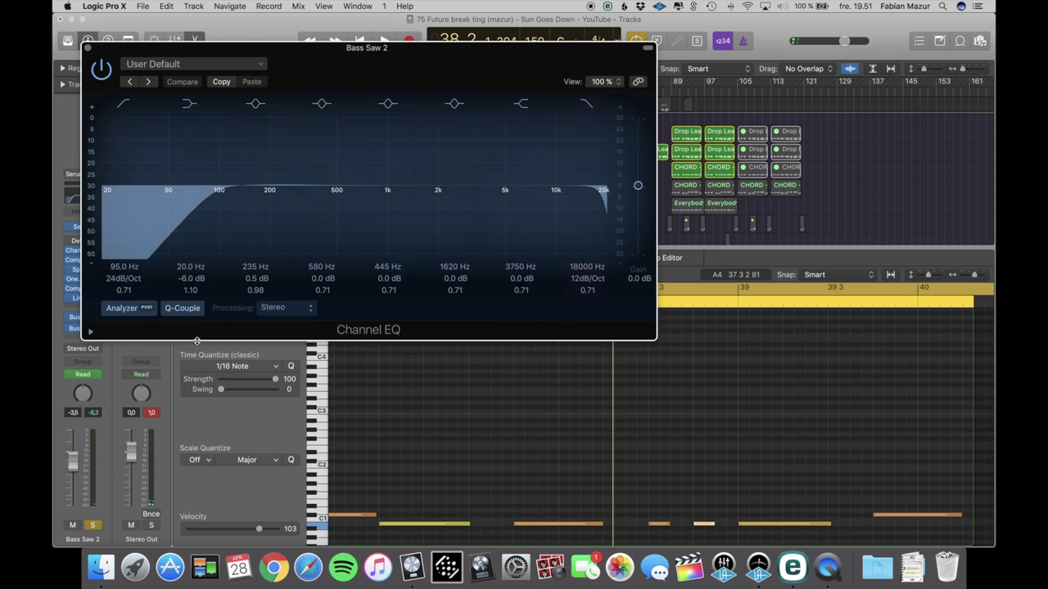
pyautogui.moveTo(269, 50); pyautogui.dragTo(631, 164)
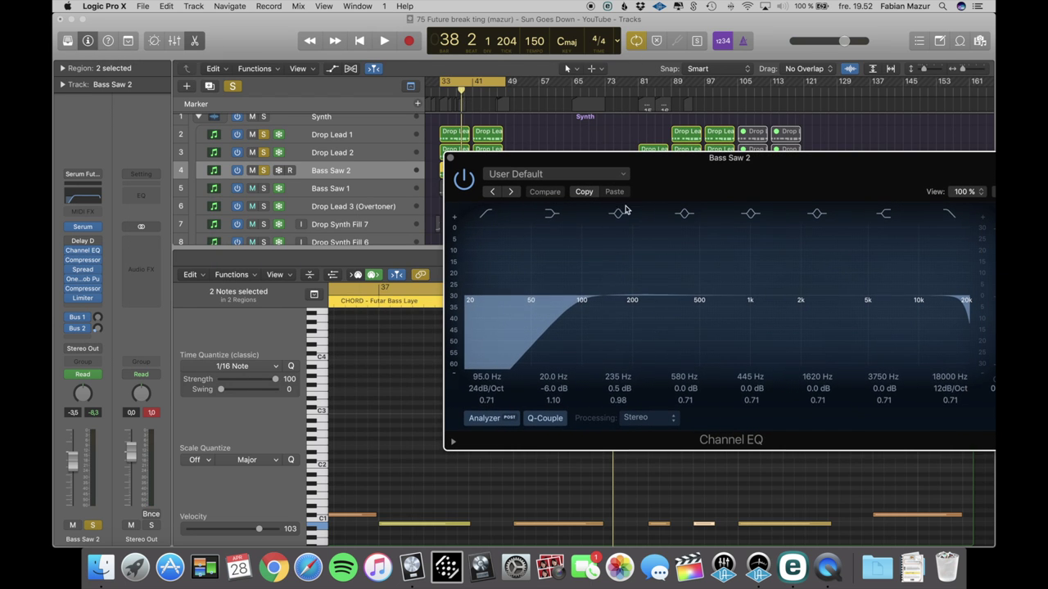
pyautogui.press('space')
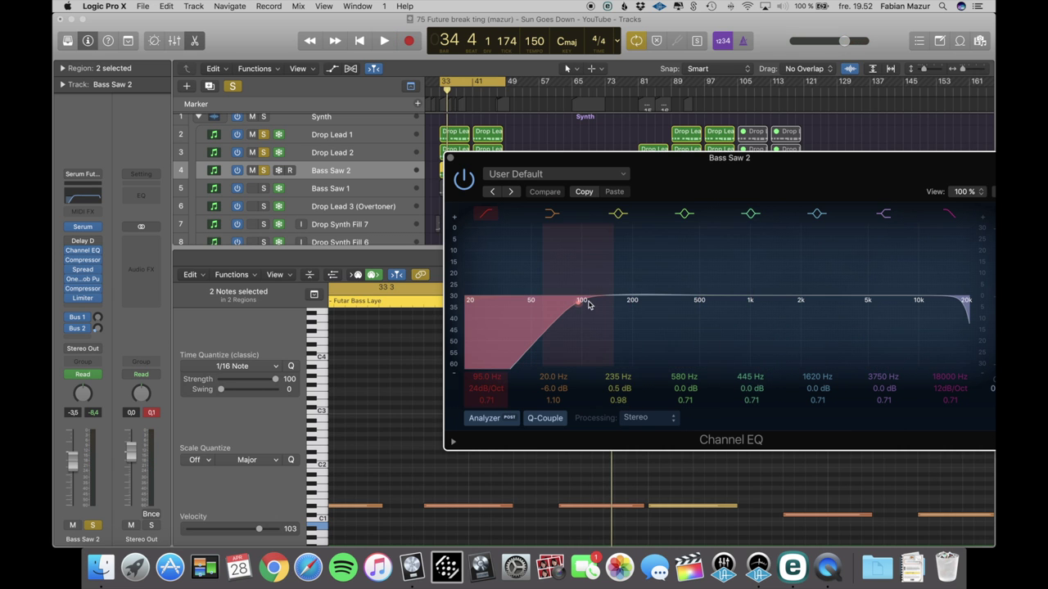
pyautogui.click(449, 161)
# Select and solo Bass Saw 1 alone, play it from the start of the drop, and unfreeze the track
pyautogui.click(341, 189)
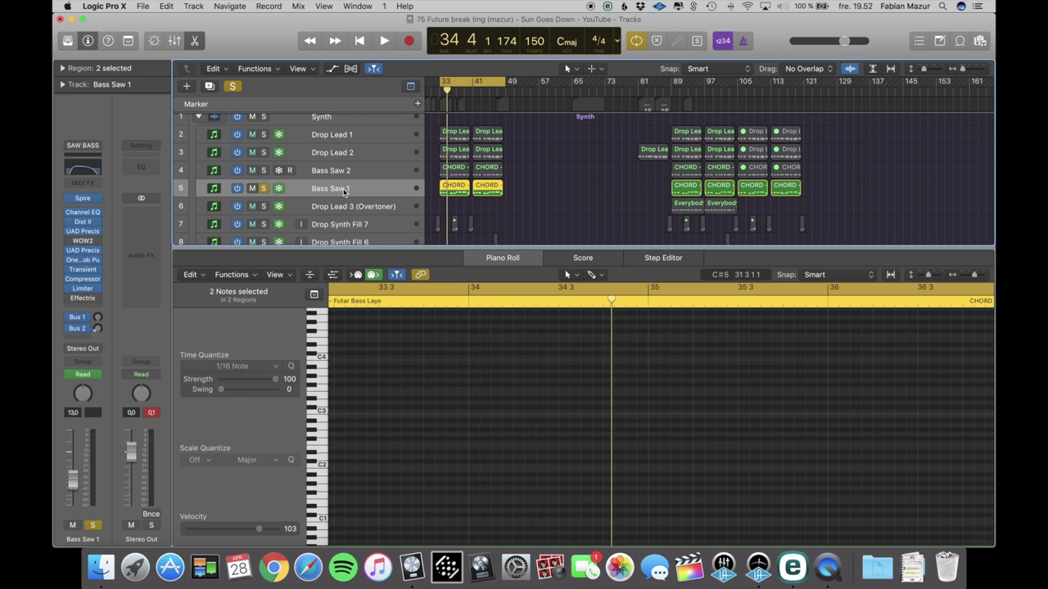
pyautogui.press('space')
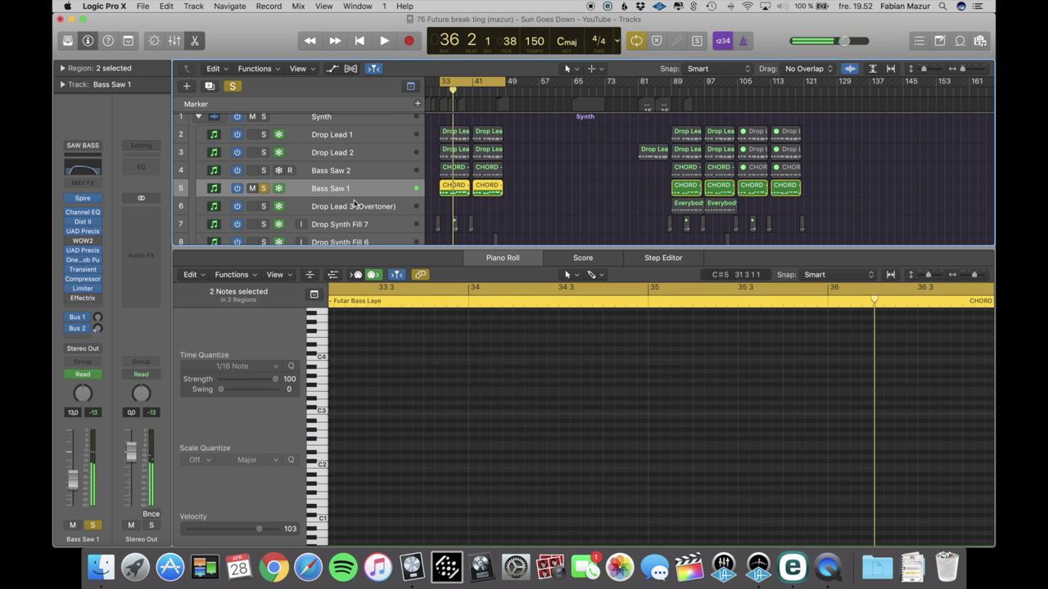
pyautogui.click(289, 188)
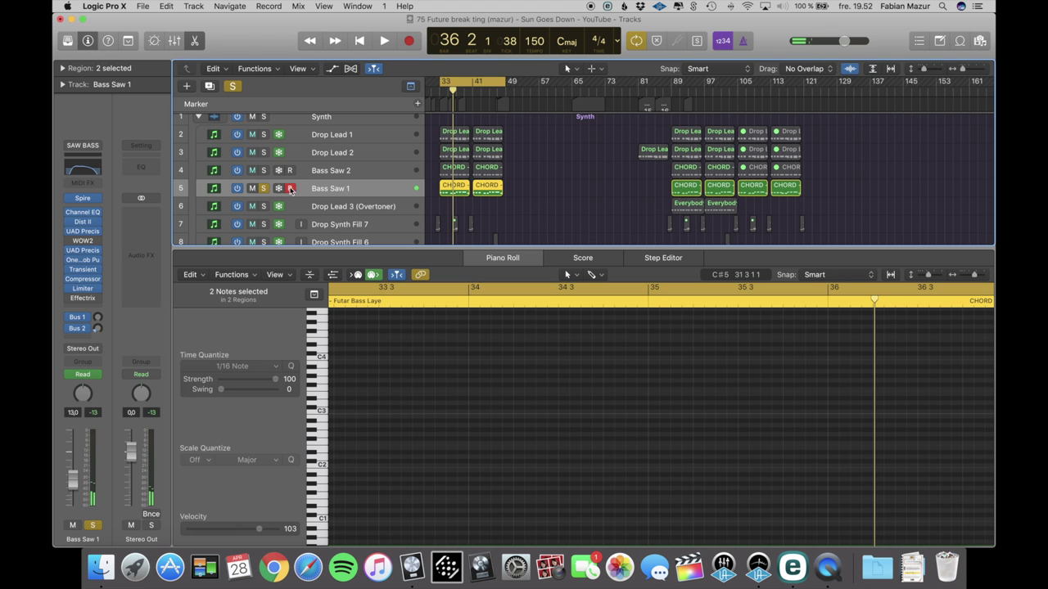
# Examine the Channel EQ curve on Bass Saw 1 and close the EQ
pyautogui.click(87, 178)
pyautogui.click(71, 173)
pyautogui.click(85, 171)
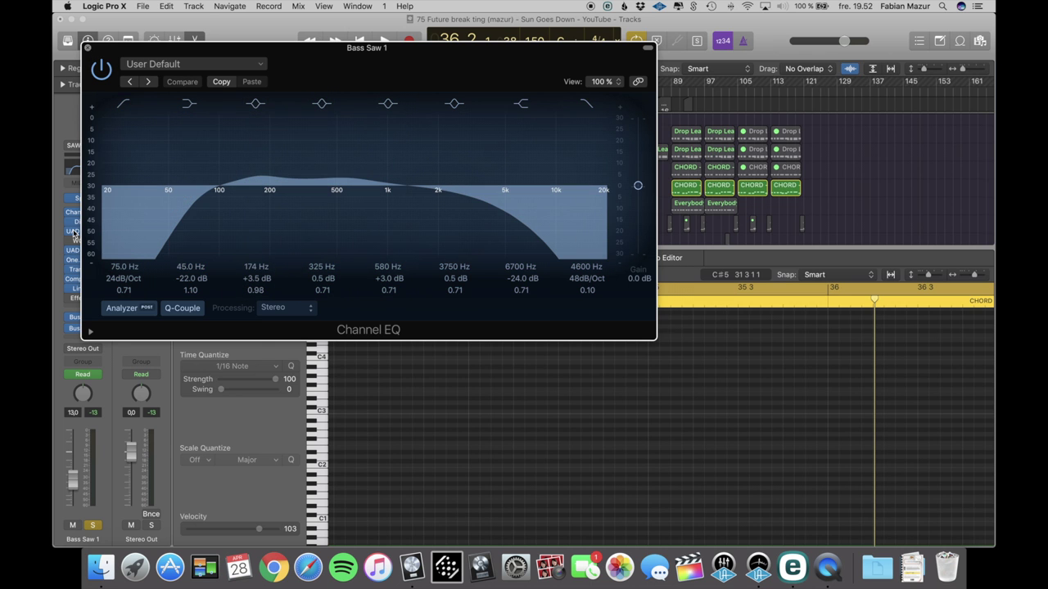
pyautogui.press('super+w')
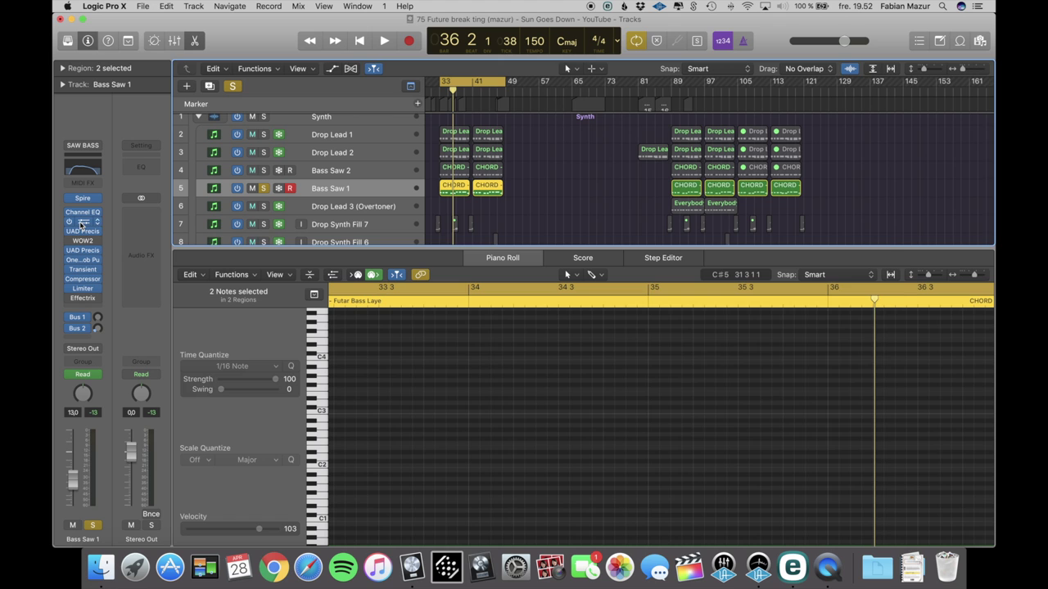
# Open Distortion II on Bass Saw 1, move its window clear of the track list, and examine its settings
pyautogui.click(82, 221)
pyautogui.moveTo(765, 259); pyautogui.dragTo(597, 221)
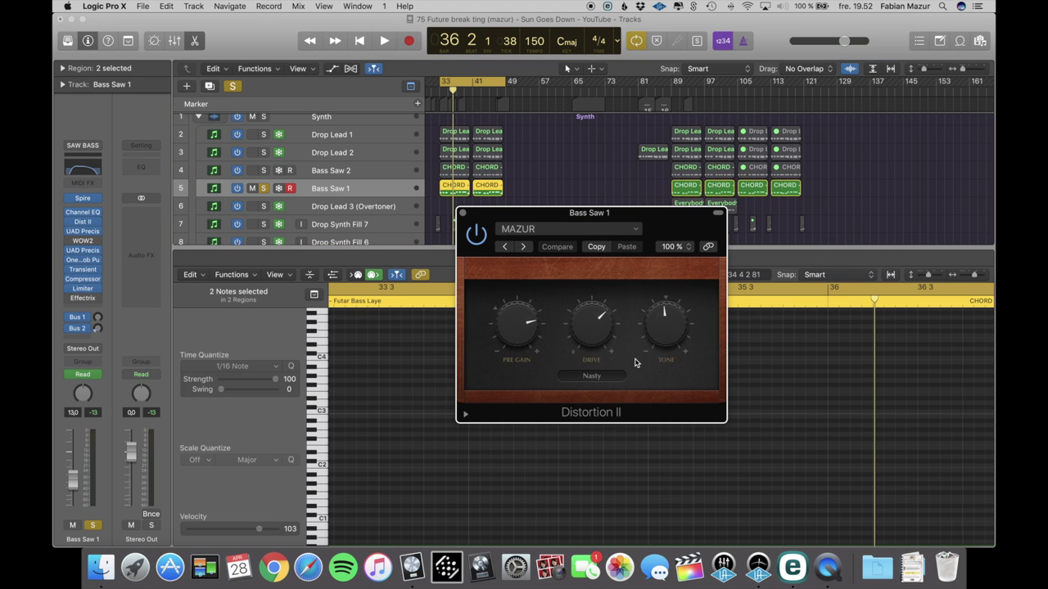
pyautogui.moveTo(590, 212); pyautogui.dragTo(700, 219)
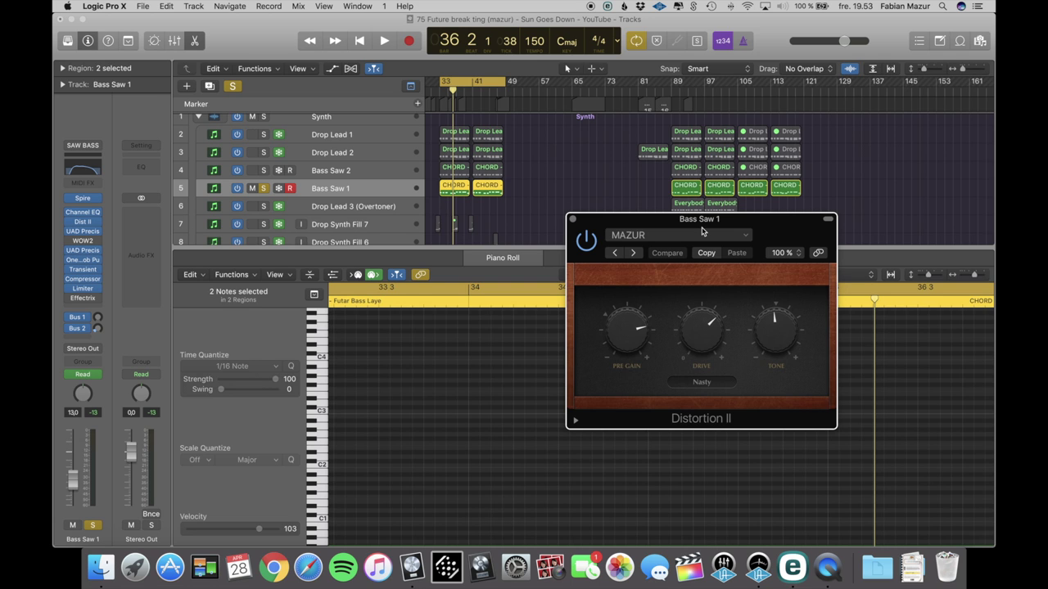
# Solo Bass Saw 2 alongside Bass Saw 1, play both bass layers together, and stop playback
pyautogui.click(263, 170)
pyautogui.click(334, 174)
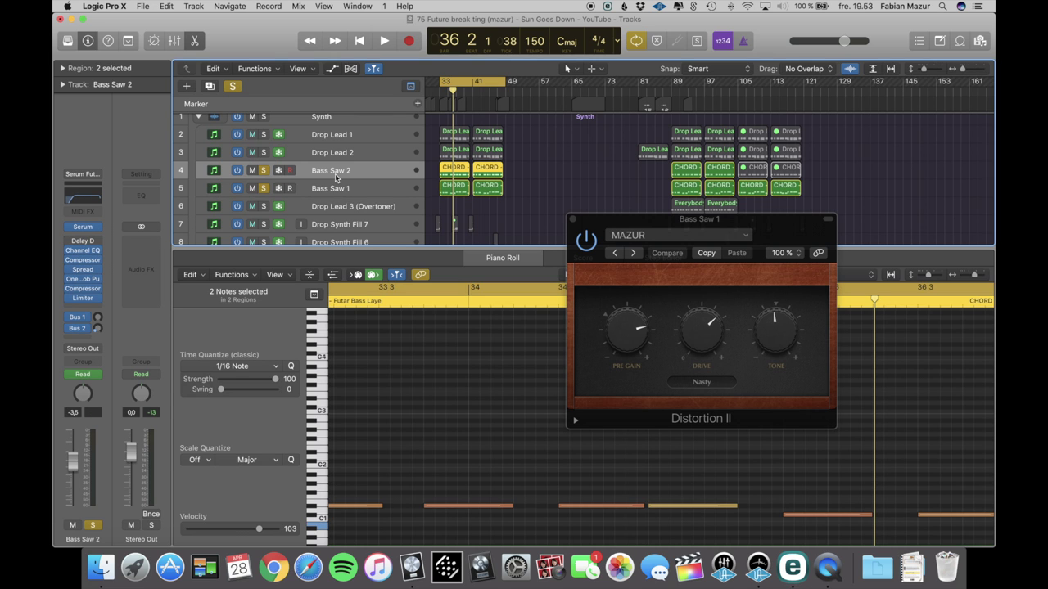
pyautogui.press('space')
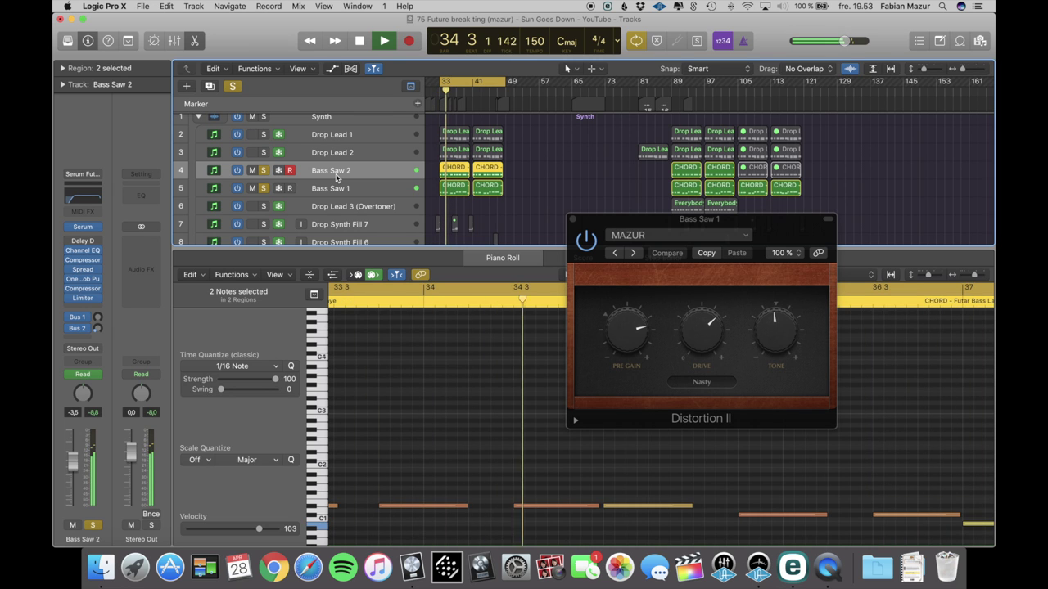
pyautogui.press('space')
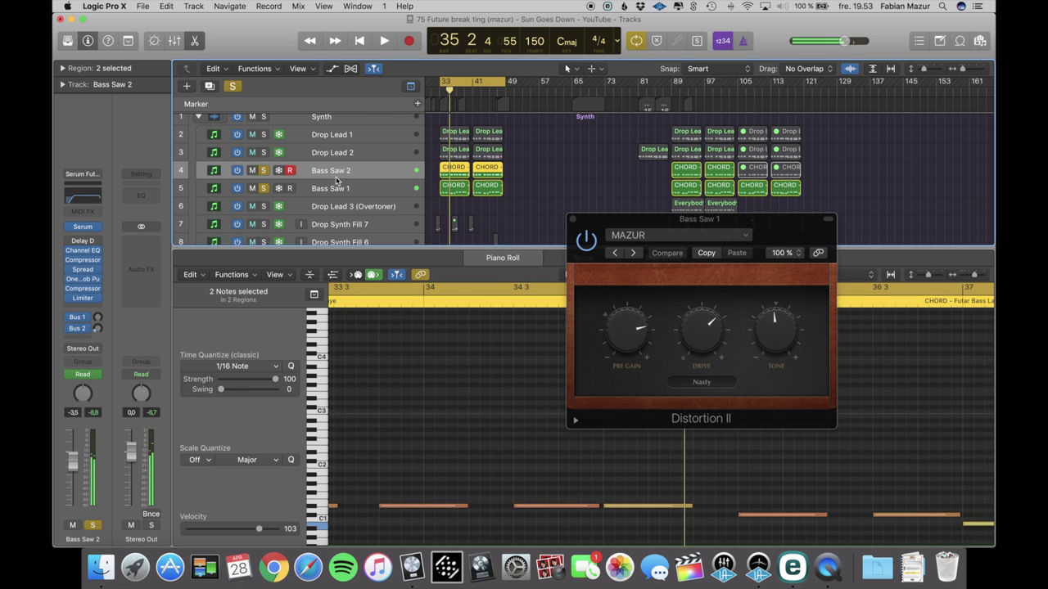
# Switch between Bass Saw 1 and Bass Saw 2 to compare the two bass layers
pyautogui.click(335, 190)
pyautogui.click(332, 174)
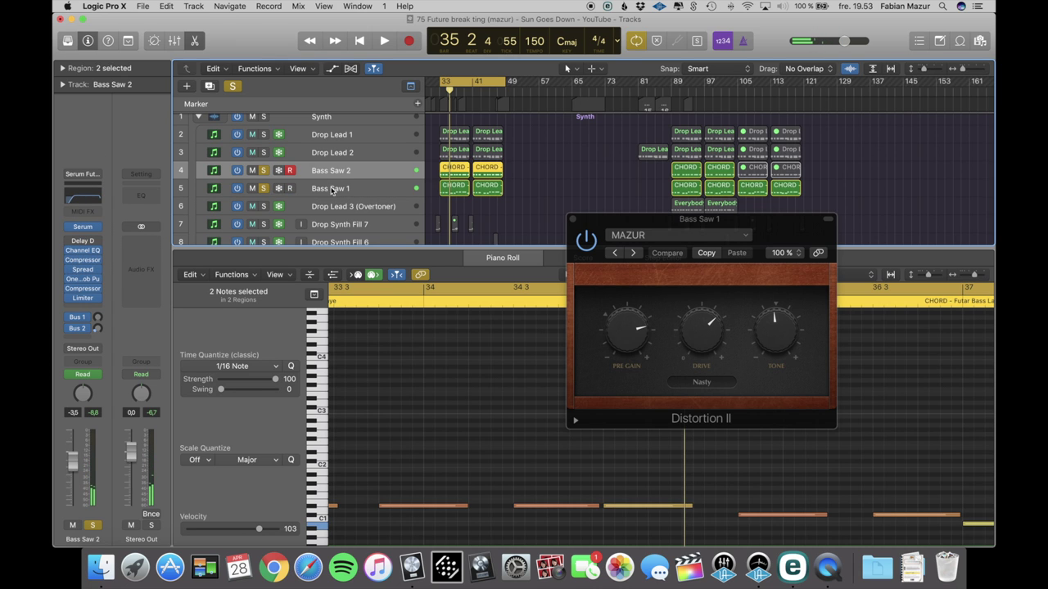
pyautogui.click(332, 190)
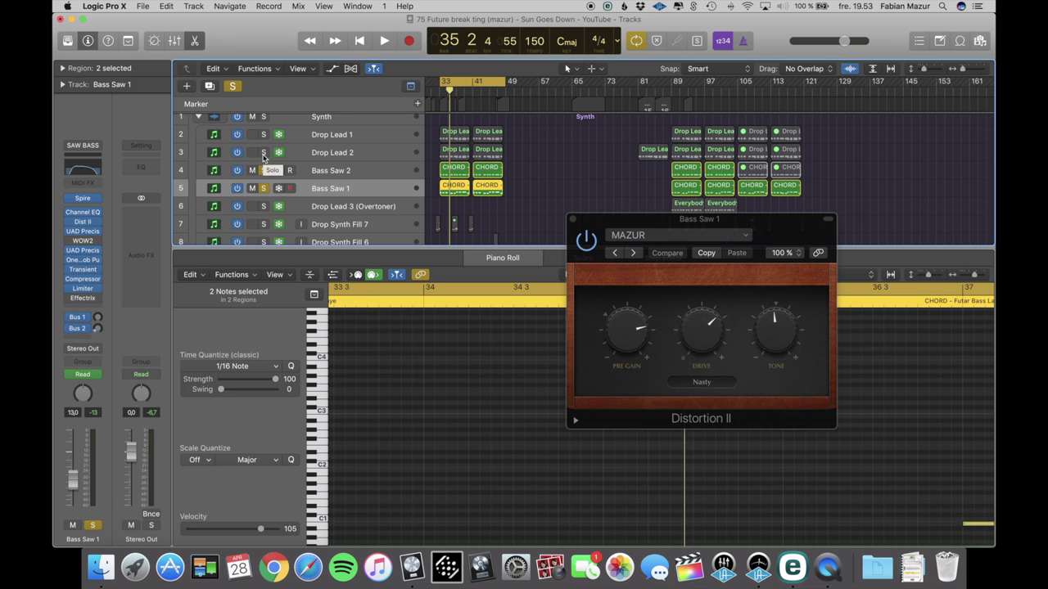
# Solo both drop leads alongside the bass saws and select each lead to review its chords, keeping Drop Lead 2 frozen
pyautogui.moveTo(263, 155); pyautogui.dragTo(264, 137)
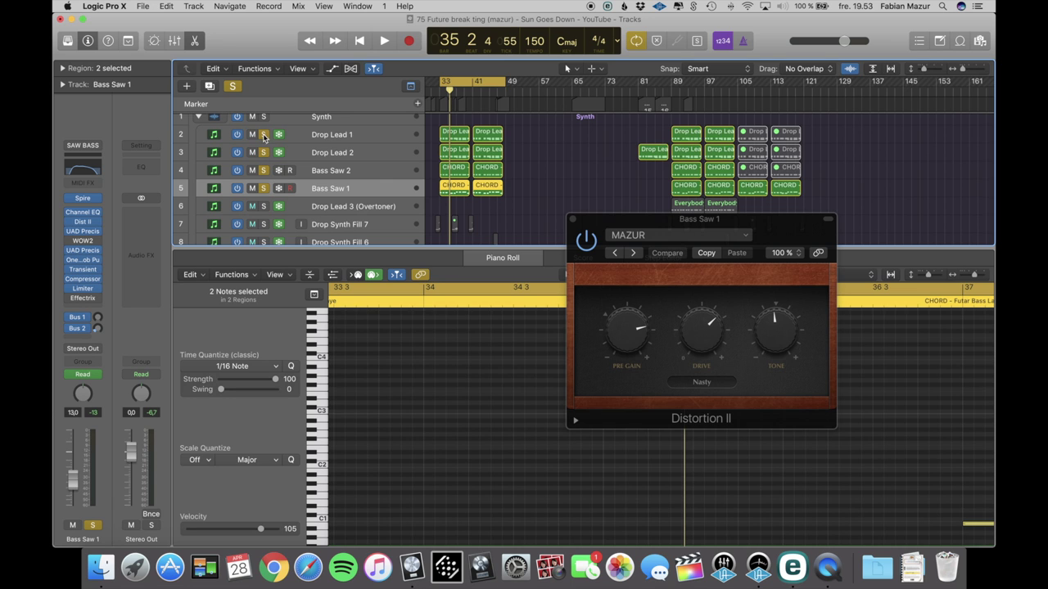
pyautogui.click(334, 137)
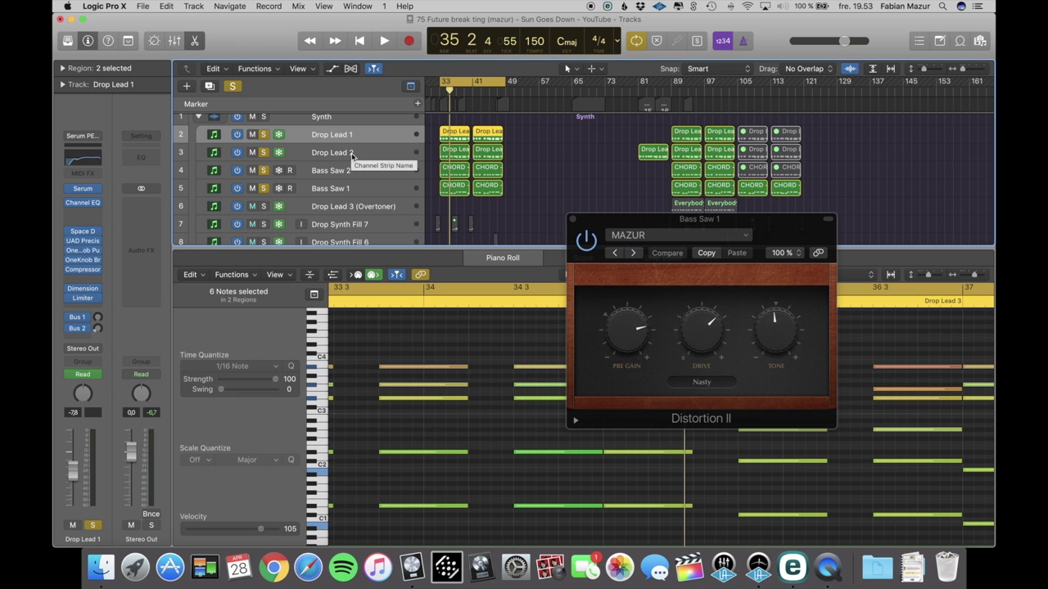
pyautogui.click(347, 156)
pyautogui.click(546, 195)
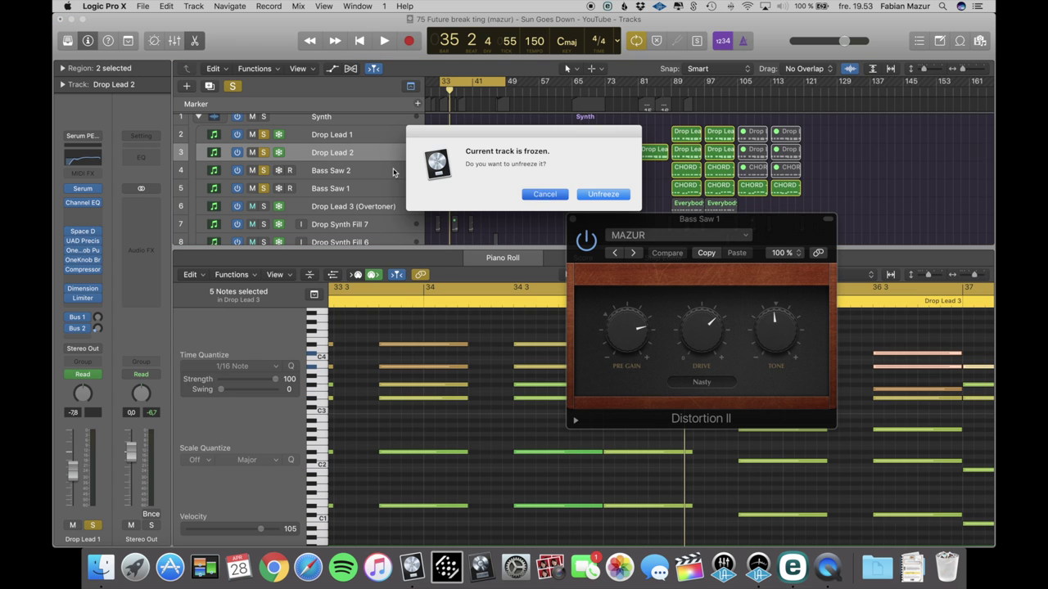
# Select Bass Saw 2, close the Distortion II window, and play the four soloed drop layers together
pyautogui.click(335, 174)
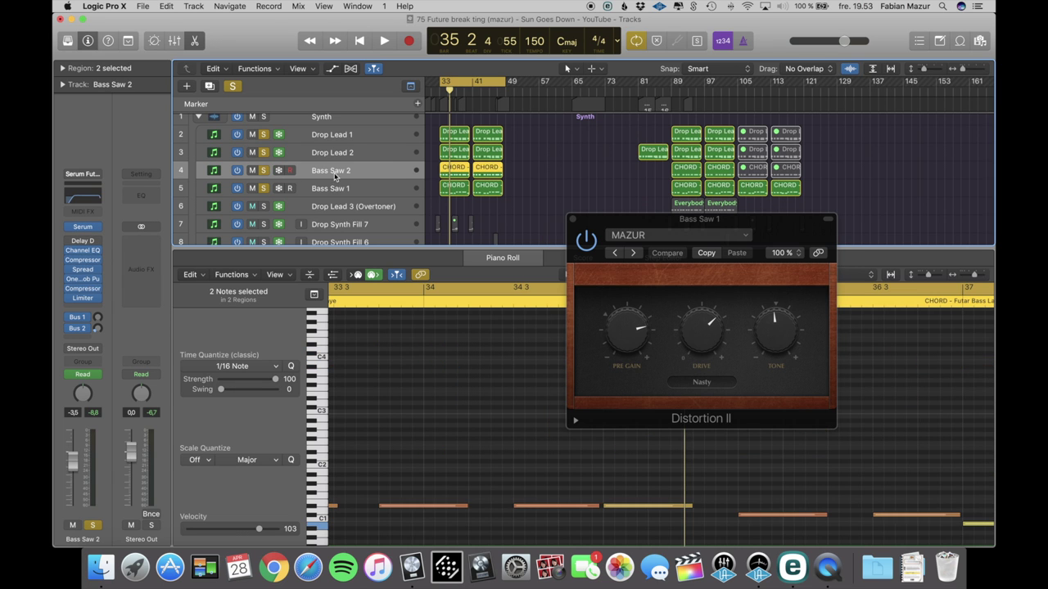
pyautogui.click(572, 220)
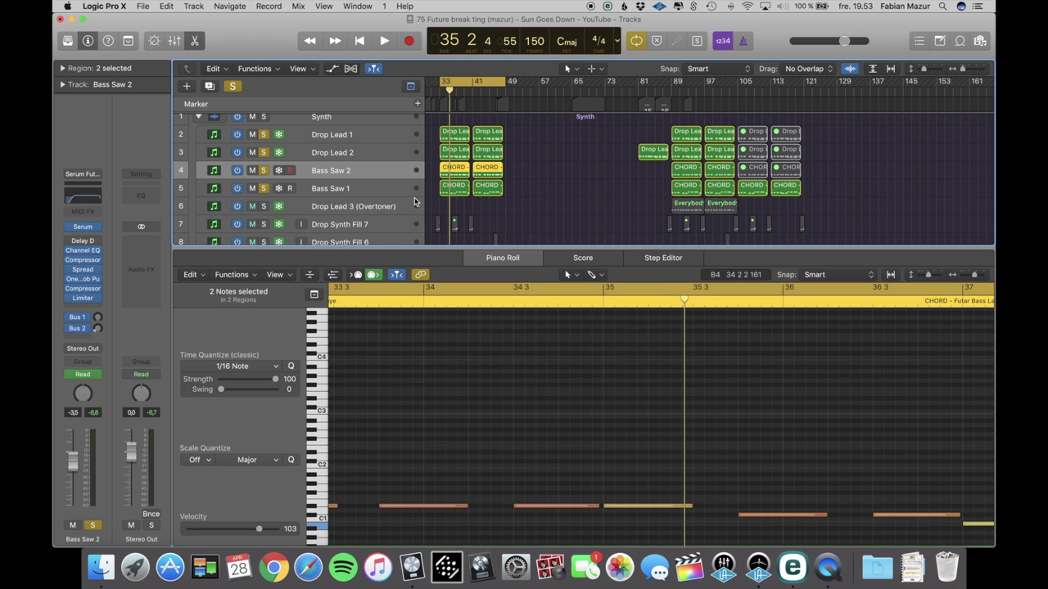
pyautogui.press('space')
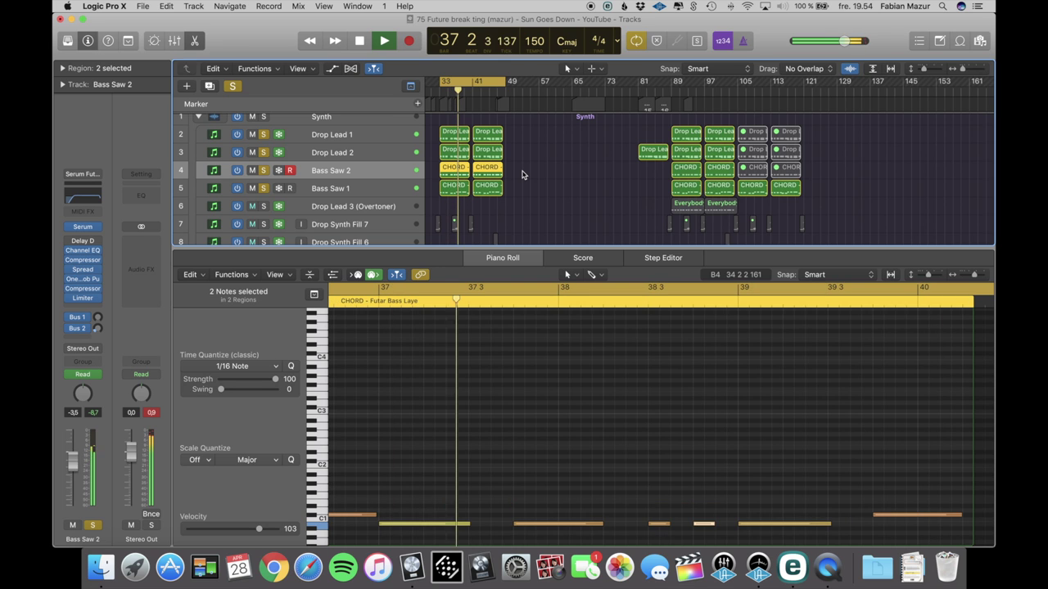
pyautogui.press('space')
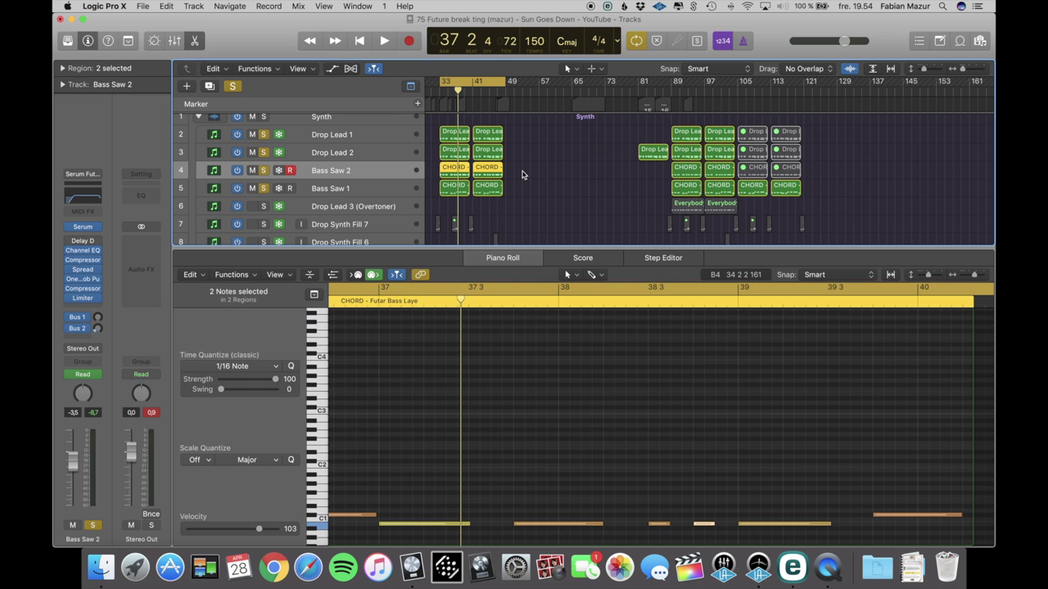
# Review the Drop Lead 1 chords, and examine the OneKnob Pumper on Bass Saw 2 with its window moved aside
pyautogui.click(345, 137)
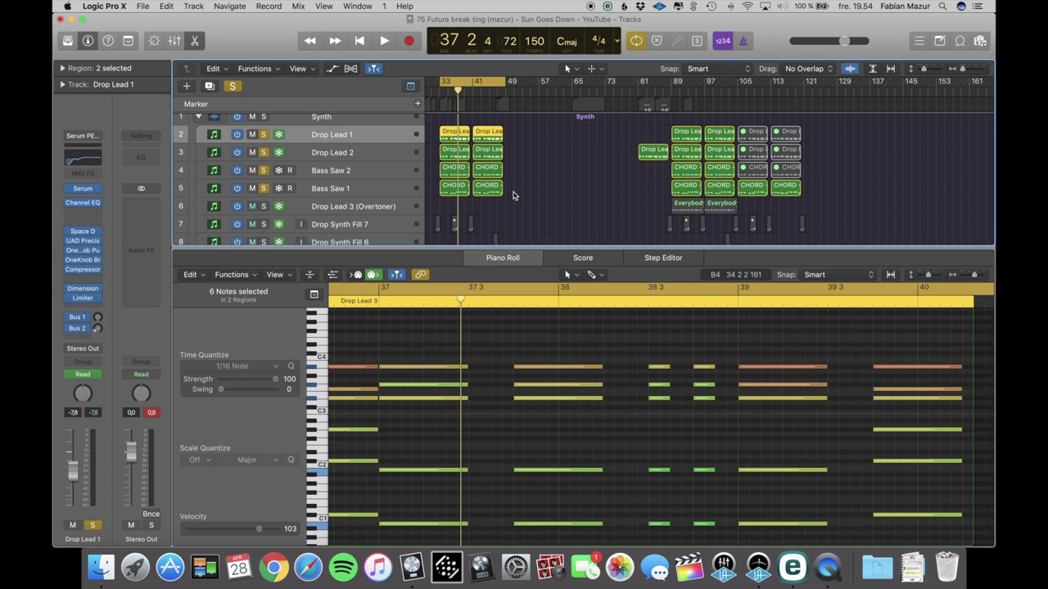
pyautogui.click(348, 172)
pyautogui.click(82, 279)
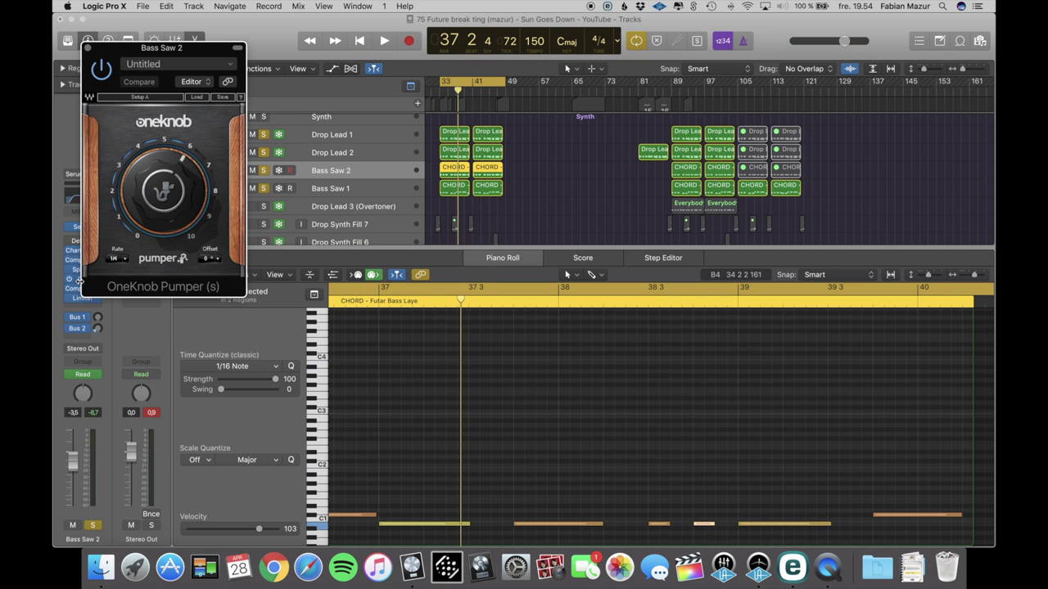
pyautogui.moveTo(164, 48); pyautogui.dragTo(654, 136)
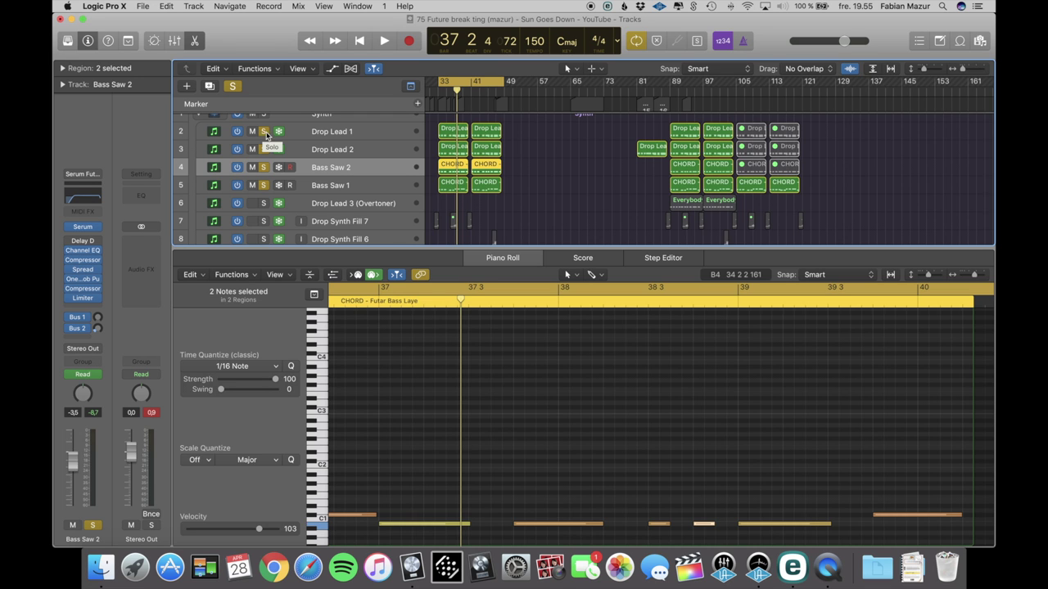
# Show the track automation and zoom in on the LFO1Rate curves of the drop leads in the first drop
pyautogui.press('a')
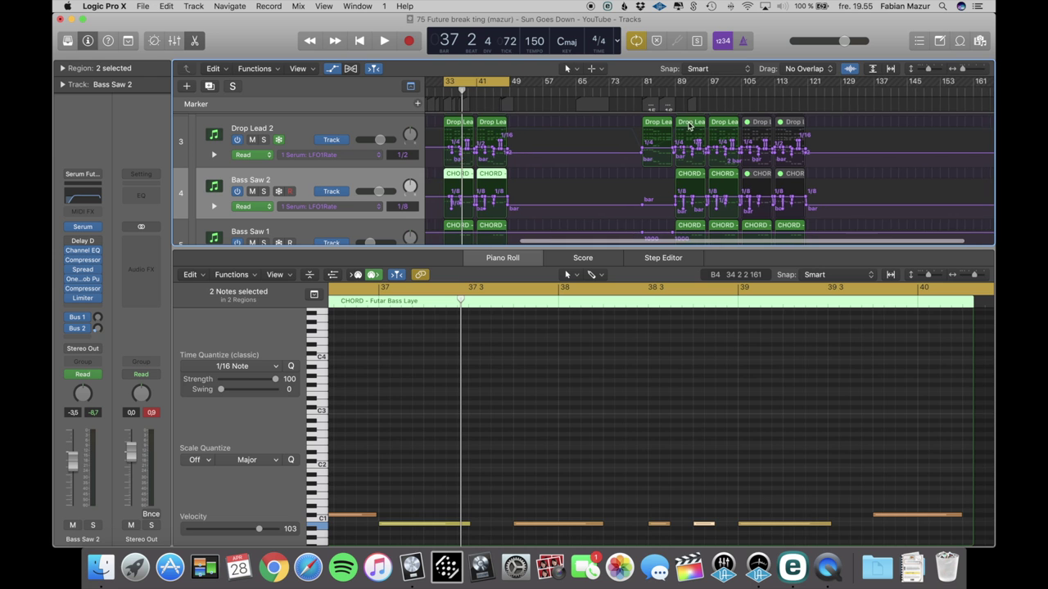
pyautogui.moveTo(963, 70); pyautogui.dragTo(968, 70)
pyautogui.hscroll(-5, 711, 140)
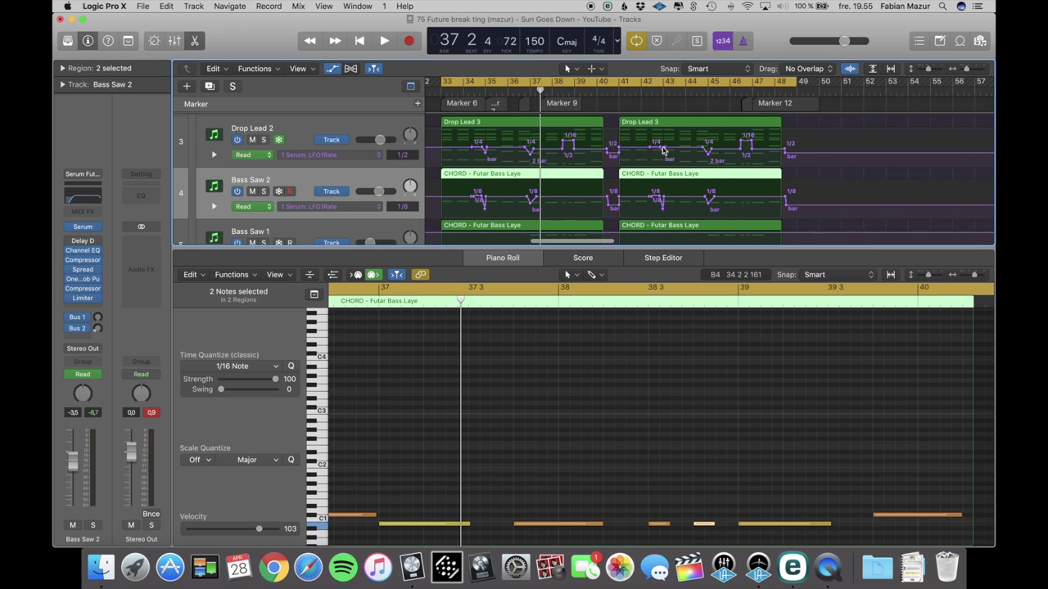
pyautogui.scroll(3, 655, 152)
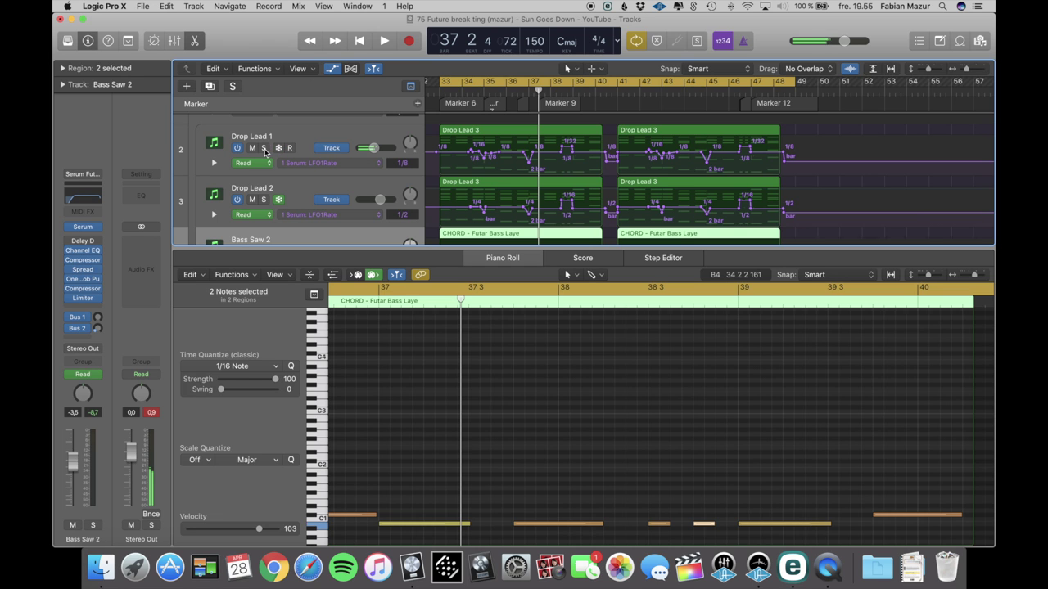
# Solo and select Drop Lead 1, and play the drop while following its Serum LFO1Rate automation up close
pyautogui.press('s')
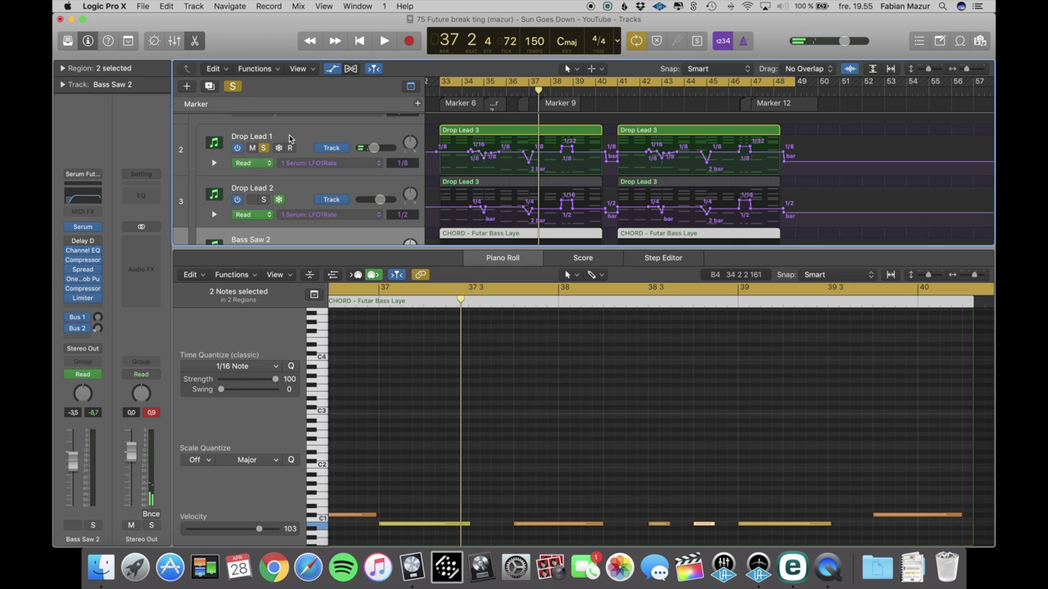
pyautogui.click(289, 139)
pyautogui.press('space')
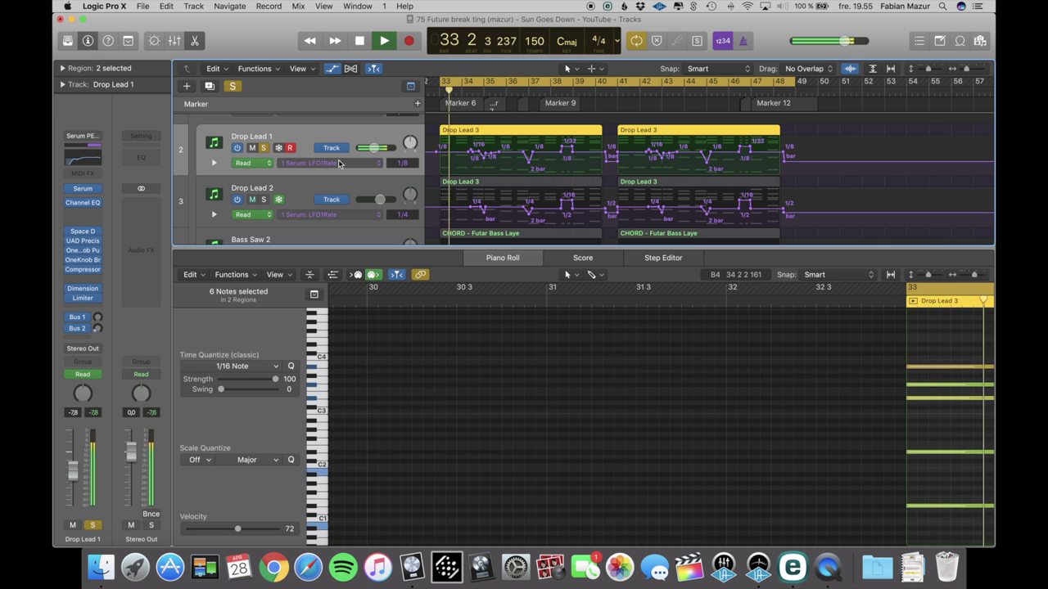
pyautogui.moveTo(966, 68); pyautogui.dragTo(971, 69)
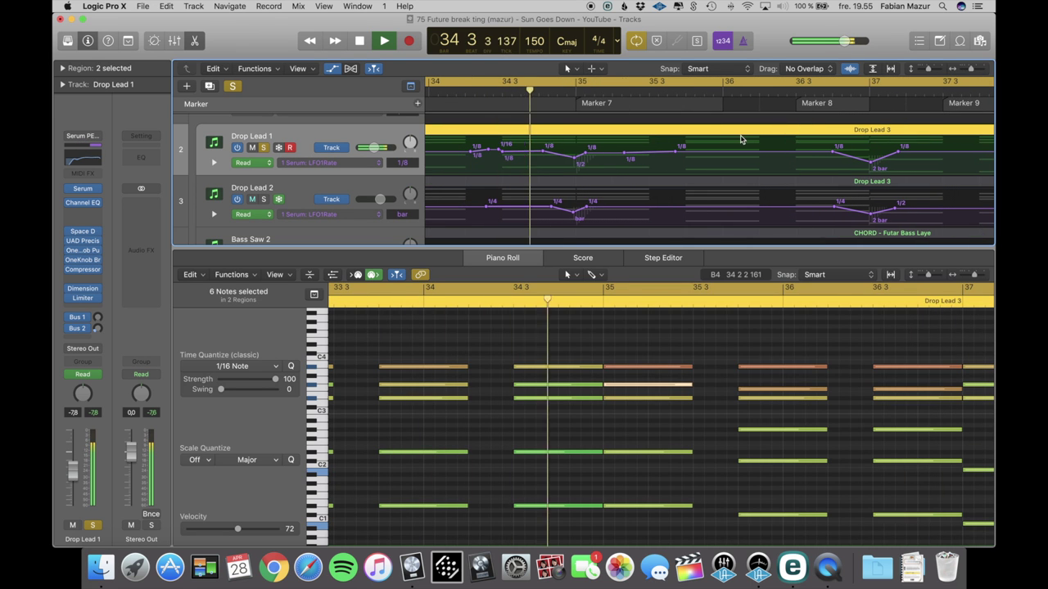
pyautogui.hscroll(3, 743, 140)
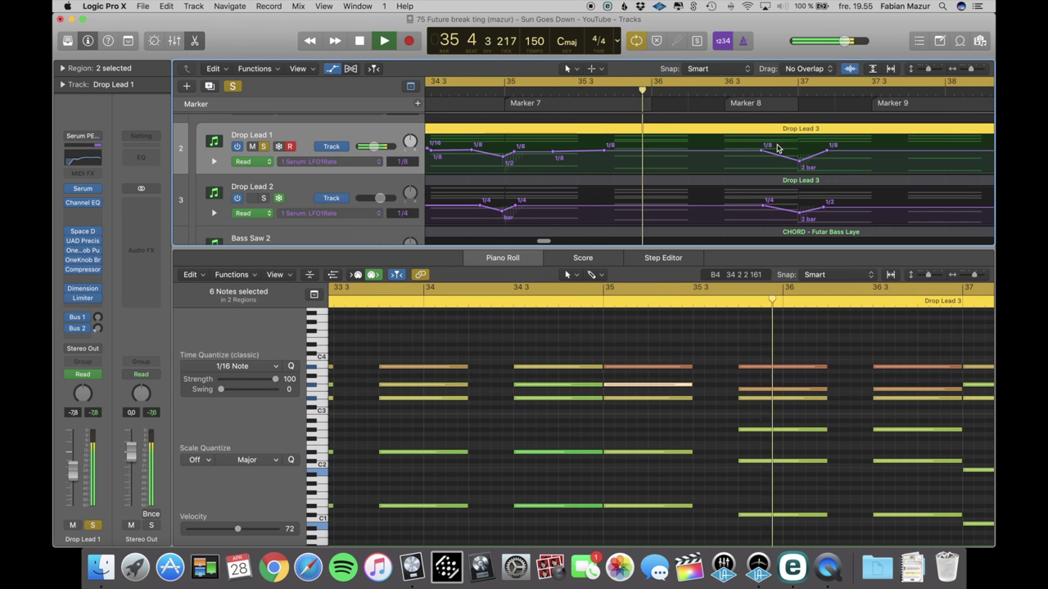
pyautogui.hscroll(3, 778, 148)
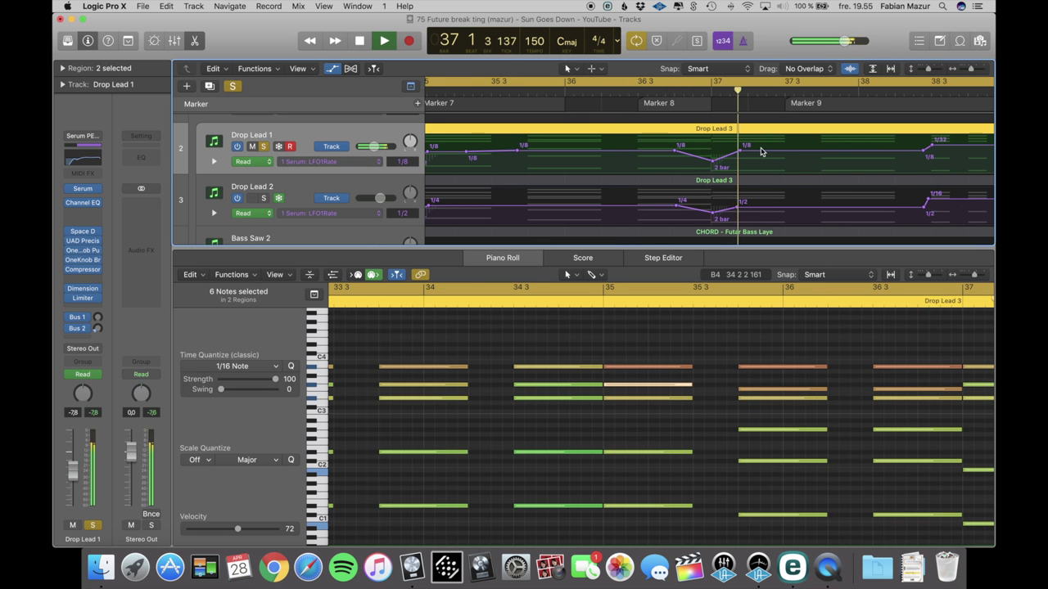
pyautogui.press('space')
# Examine the LFO1Rate automation across the drop leads and bass saws over the whole first drop
pyautogui.moveTo(969, 72); pyautogui.dragTo(964, 71)
pyautogui.hscroll(3, 937, 99)
pyautogui.hscroll(1, 618, 144)
pyautogui.hscroll(1, 621, 144)
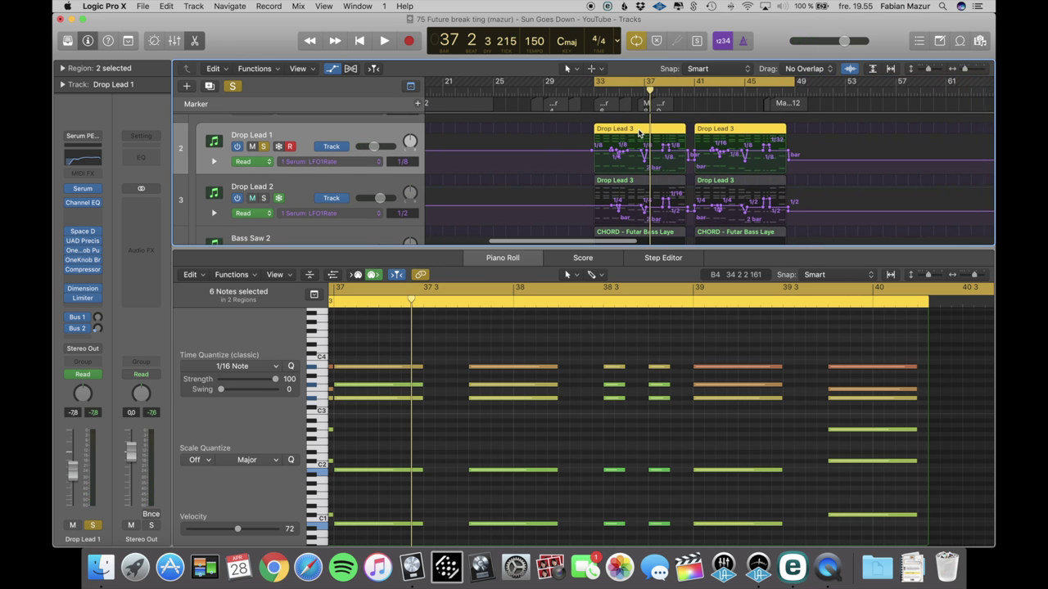
pyautogui.hscroll(3, 638, 132)
pyautogui.scroll(-5, 578, 159)
pyautogui.scroll(4, 573, 172)
pyautogui.scroll(3, 566, 209)
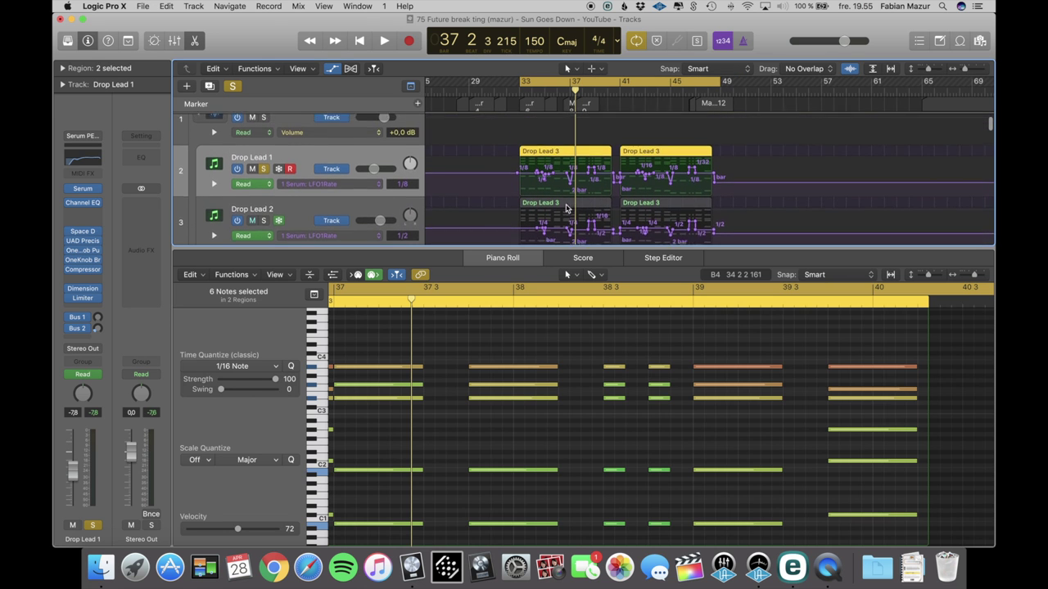
pyautogui.scroll(-3, 335, 154)
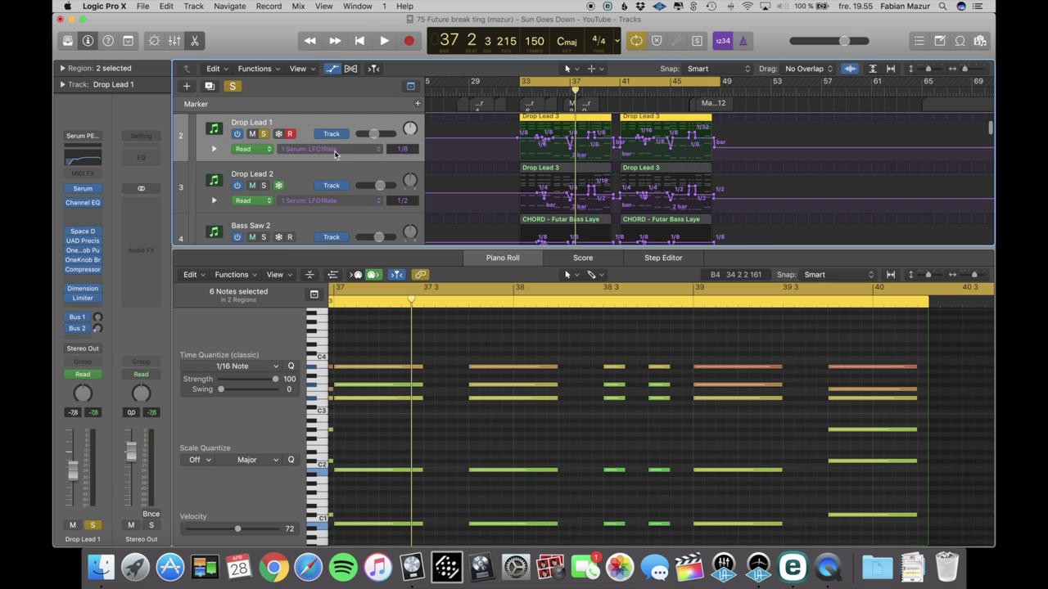
# Hide the track automation and deselect the Drop Lead 1 regions
pyautogui.press('a')
pyautogui.click(264, 119)
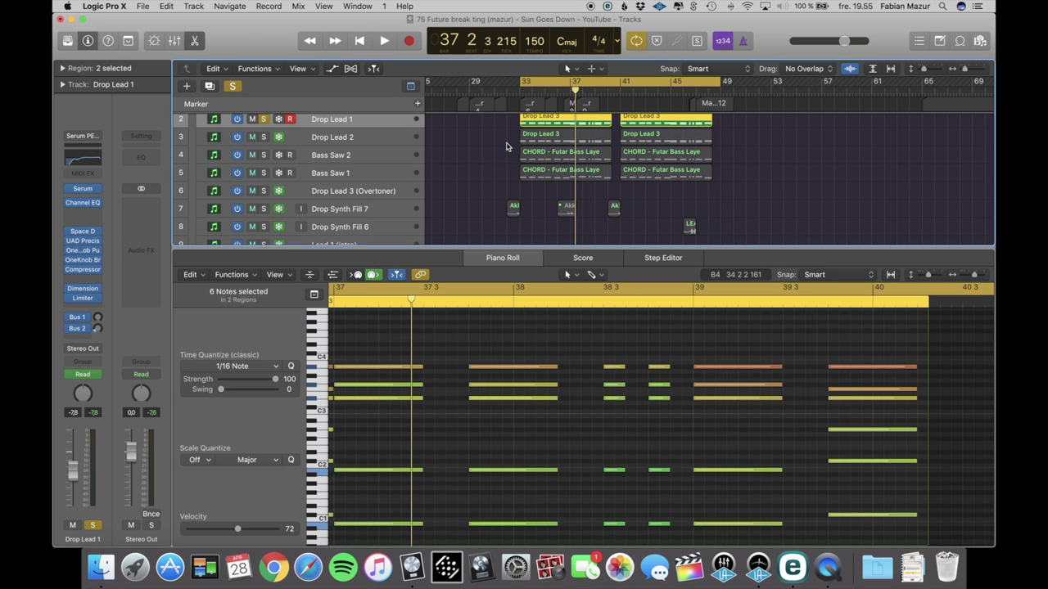
pyautogui.scroll(2, 498, 147)
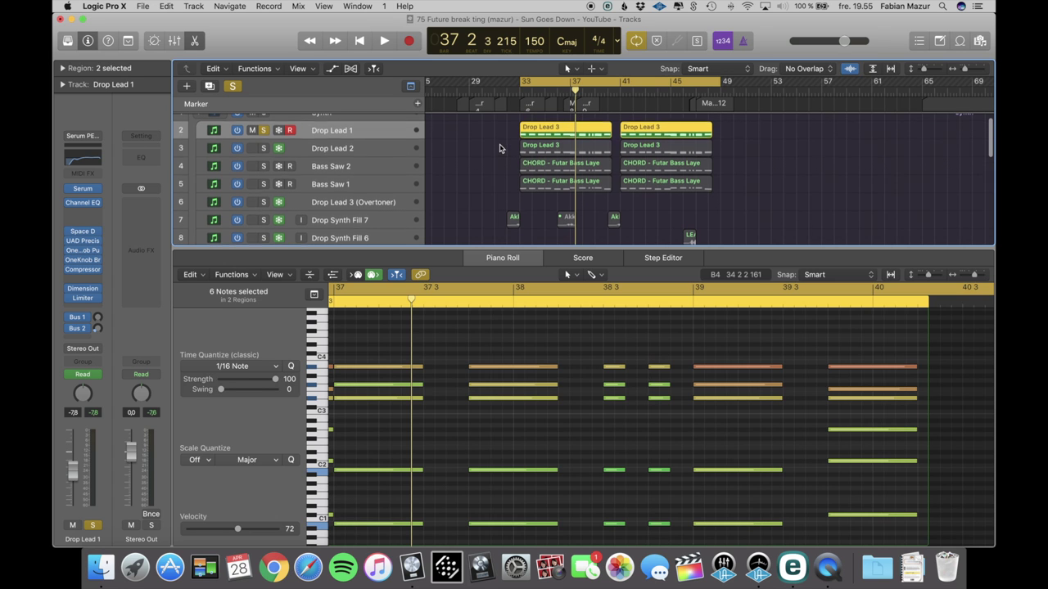
pyautogui.click(620, 201)
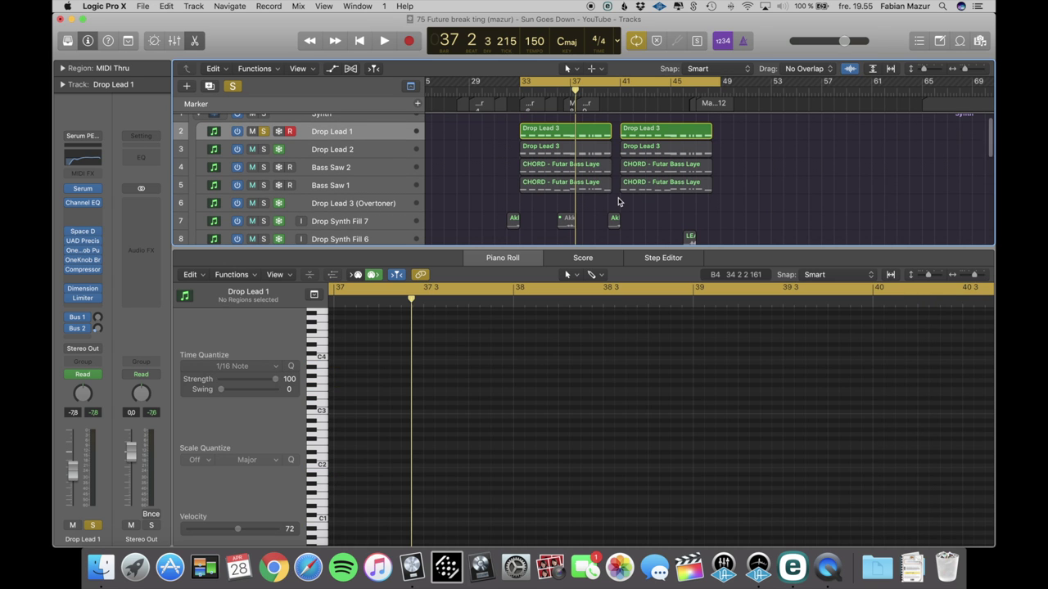
# Recheck the drop layers' automation curves, hide them again, and turn off the solo on Drop Lead 1
pyautogui.press('a')
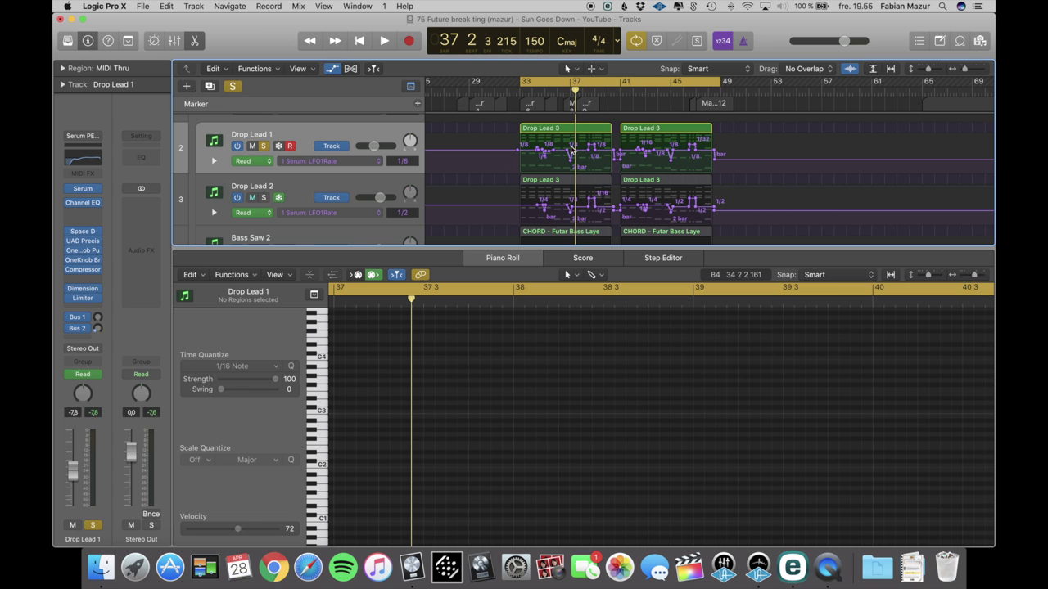
pyautogui.scroll(-4, 561, 162)
pyautogui.scroll(4, 565, 157)
pyautogui.press('a')
pyautogui.press('s')
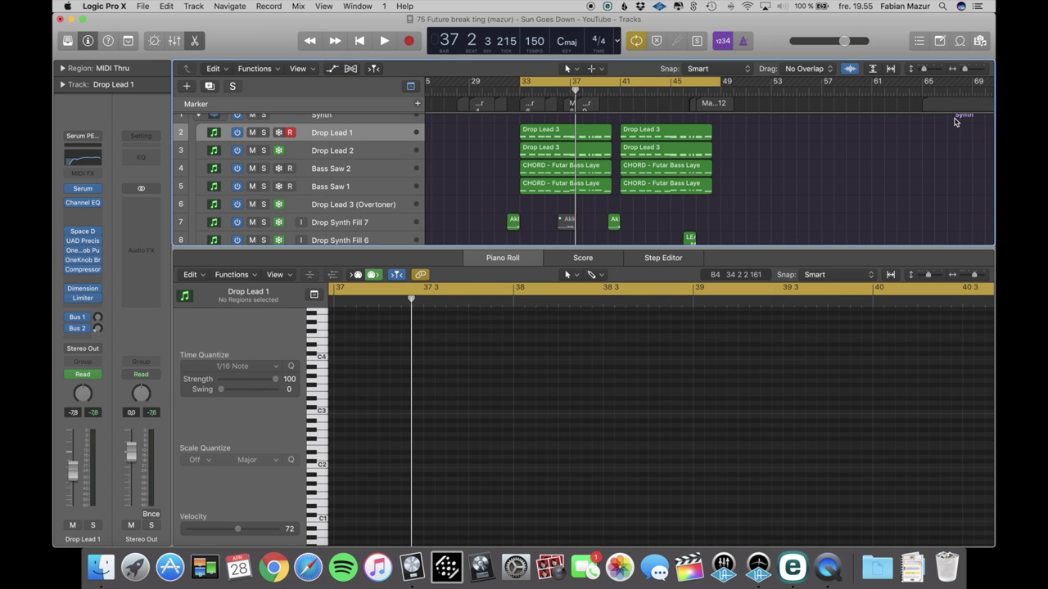
# Set the cycle range over the second drop, starting at bar 89 with a length of 16 bars
pyautogui.moveTo(966, 70); pyautogui.dragTo(963, 70)
pyautogui.scroll(-3, 847, 189)
pyautogui.hscroll(10, 849, 189)
pyautogui.scroll(1, 851, 190)
pyautogui.hscroll(8, 851, 190)
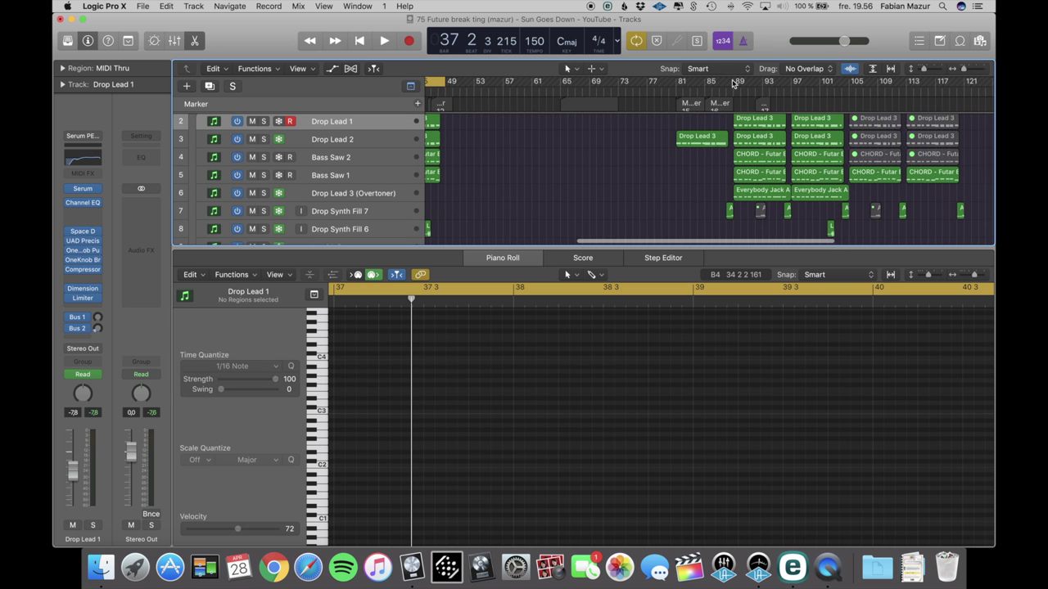
pyautogui.moveTo(735, 82); pyautogui.dragTo(848, 82)
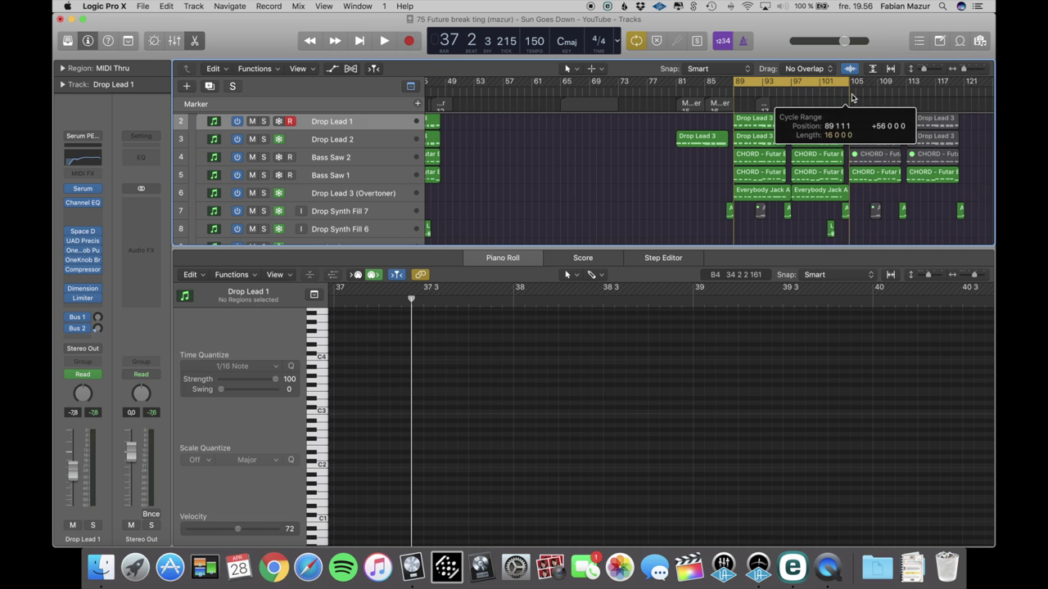
pyautogui.hscroll(4, 748, 196)
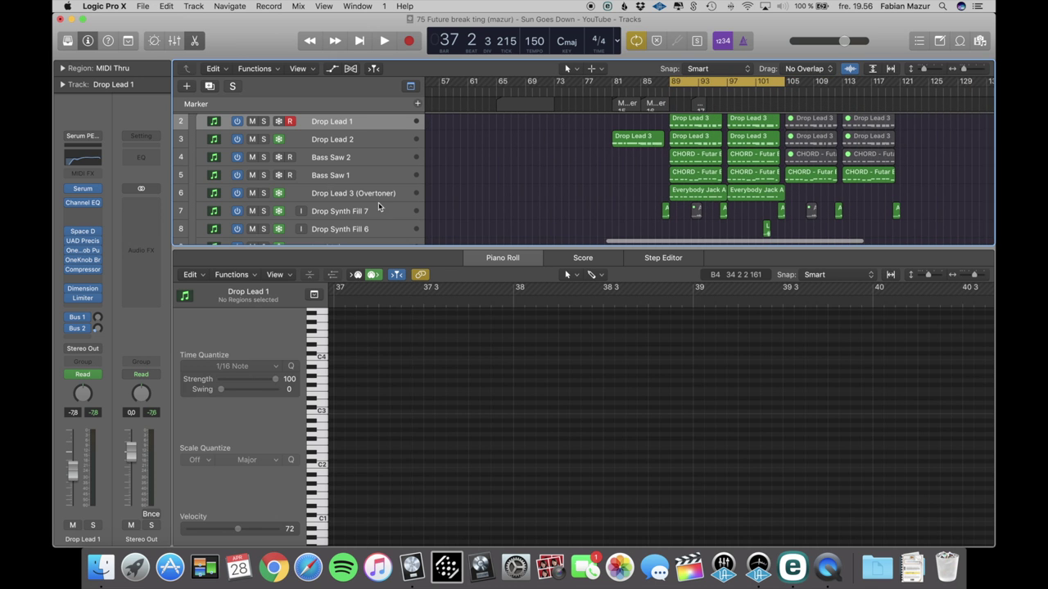
# Select and solo Drop Lead 3 (Overtoner), and play its part in the second drop
pyautogui.click(369, 194)
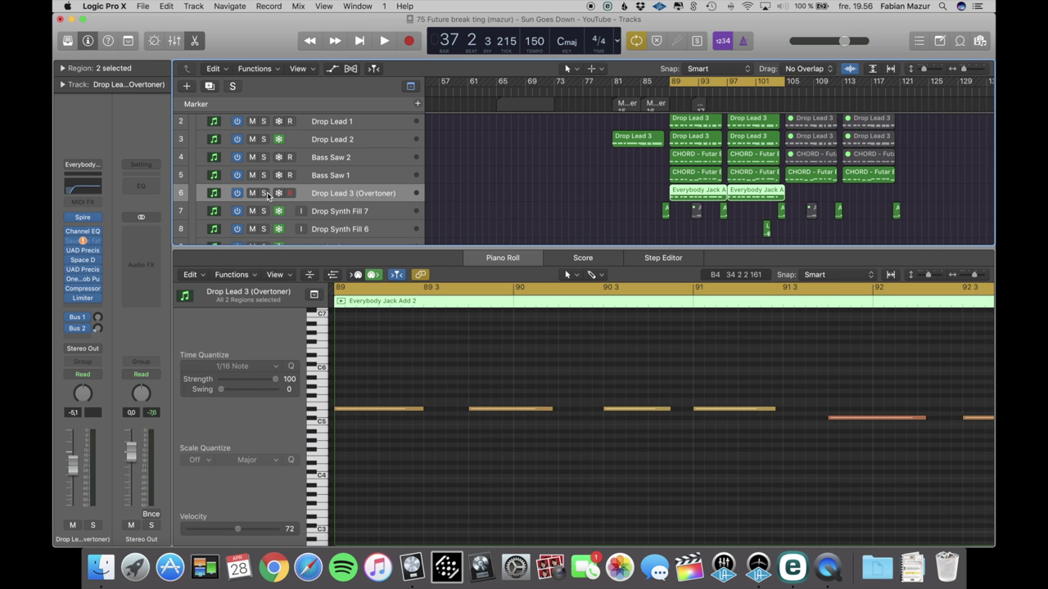
pyautogui.press('s')
pyautogui.press('space')
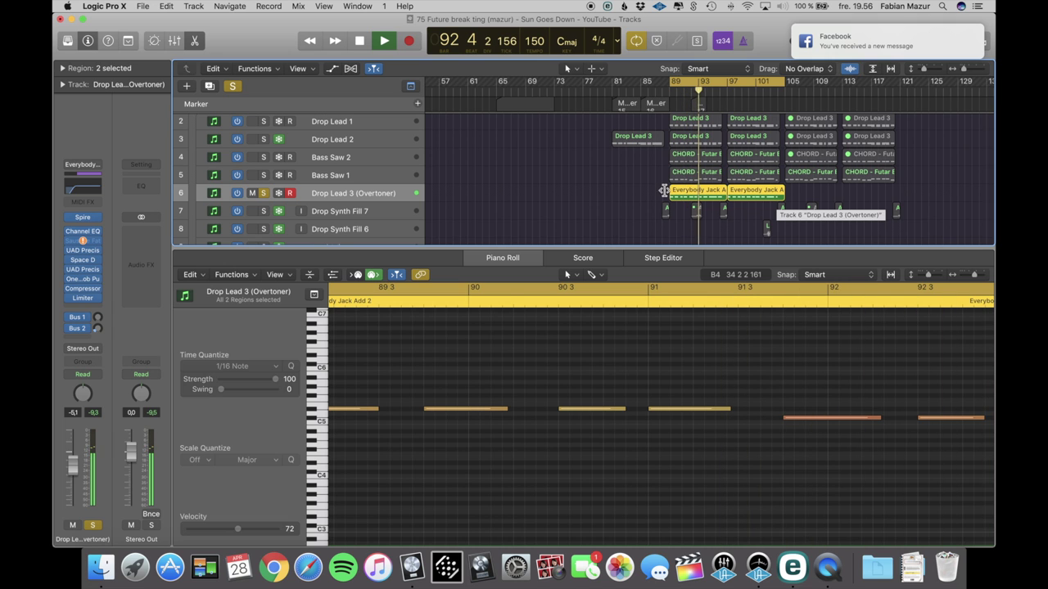
pyautogui.press('space')
pyautogui.scroll(-1, 323, 177)
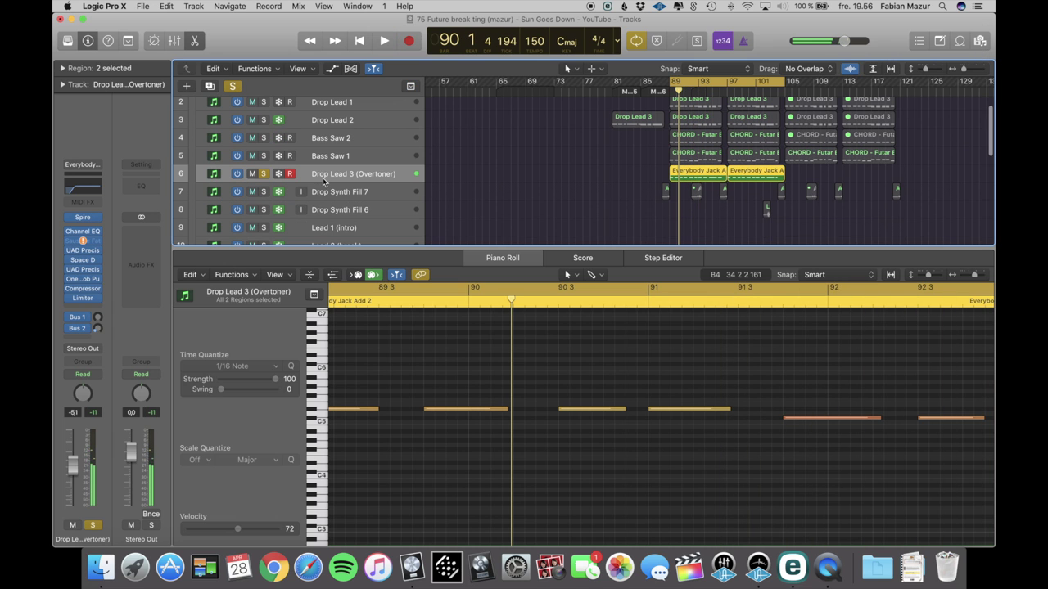
# Examine the Spire synth settings on Drop Lead 3 (Overtoner) and close its window
pyautogui.click(83, 218)
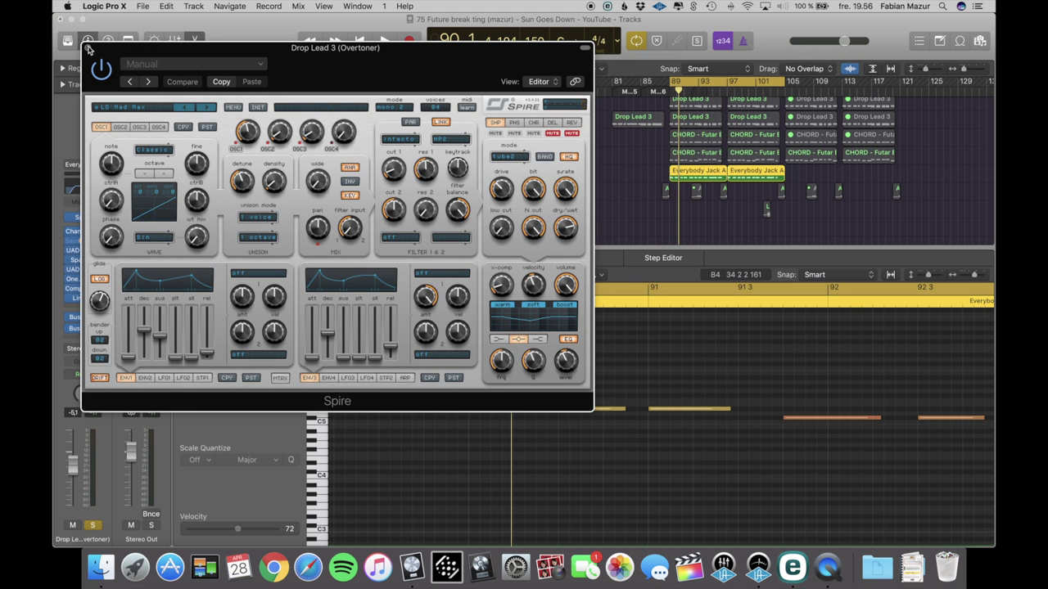
pyautogui.click(88, 49)
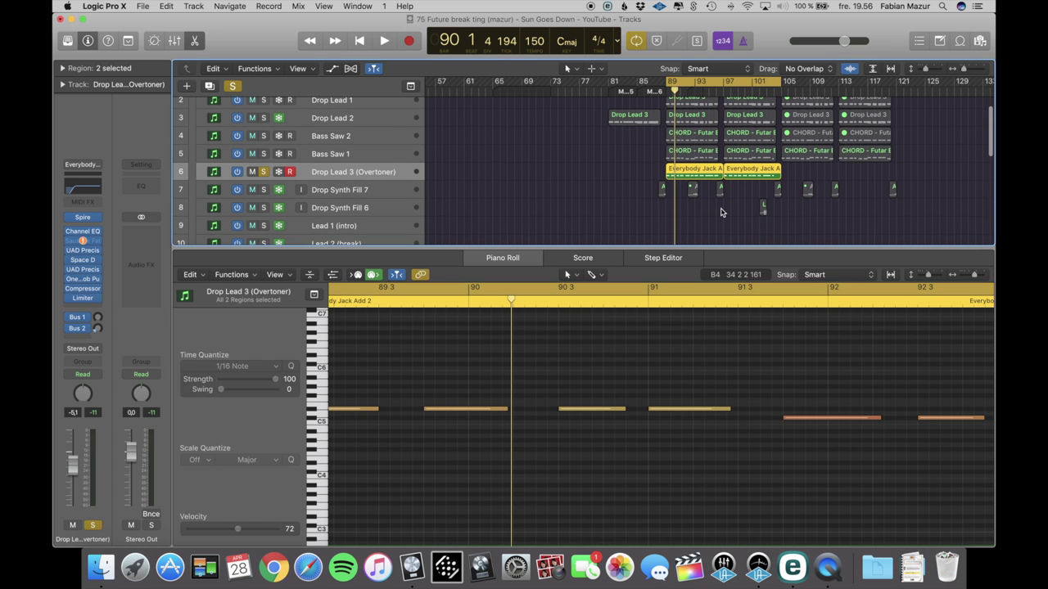
pyautogui.scroll(-1, 718, 209)
pyautogui.hscroll(-1, 715, 206)
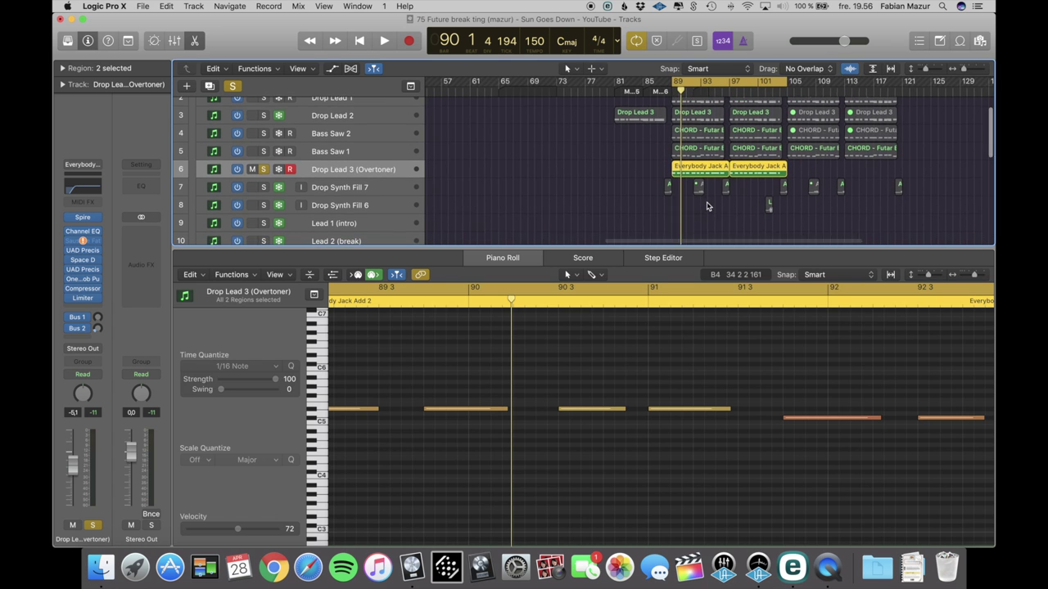
# Examine both UAD Precision K-Stereo instances and the Space D effect on Drop Lead 3, closing each window
pyautogui.click(82, 254)
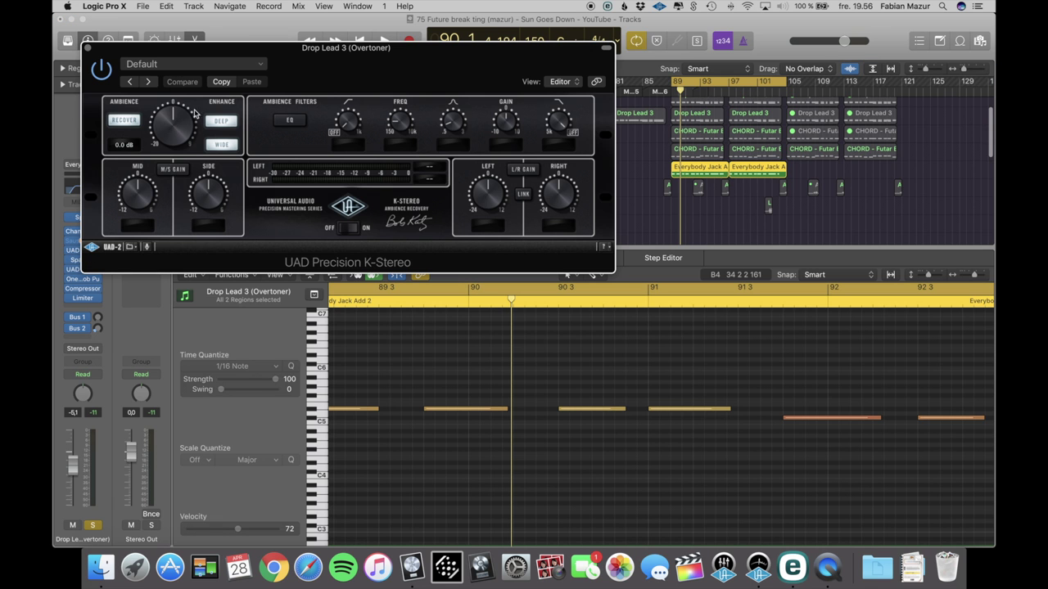
pyautogui.click(87, 47)
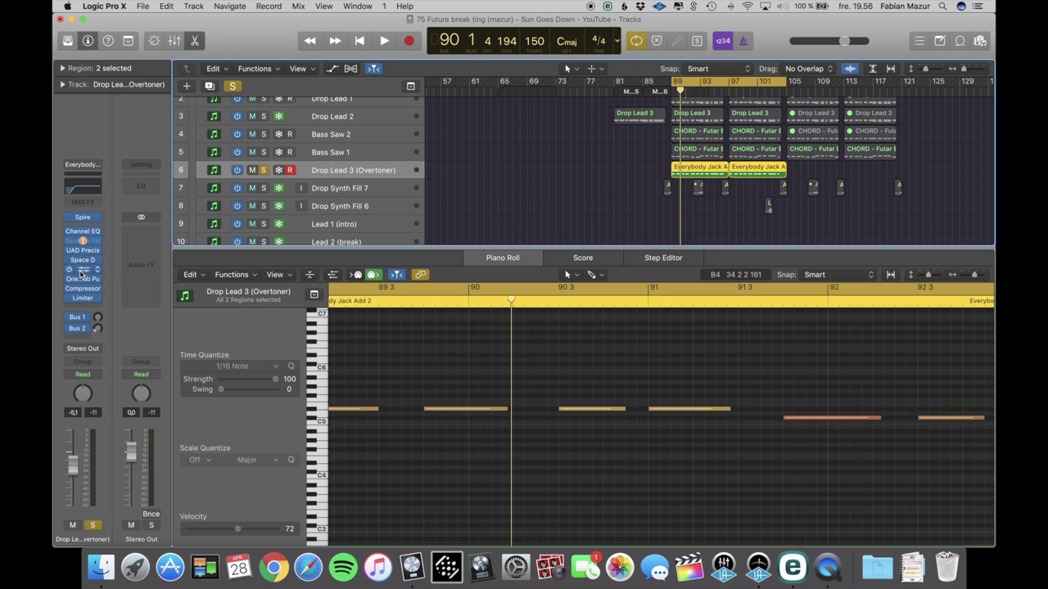
pyautogui.click(80, 271)
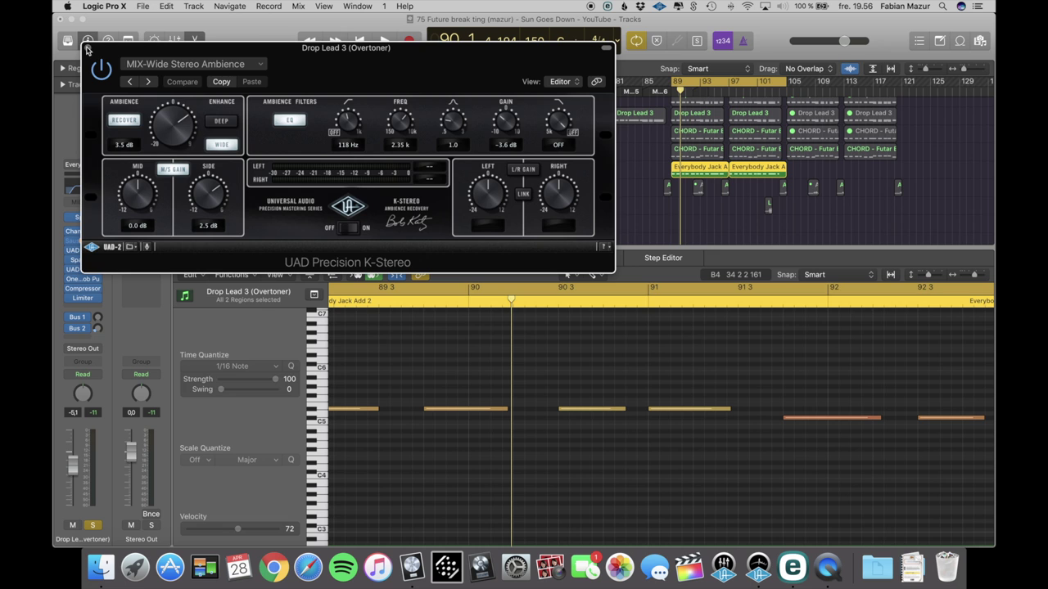
pyautogui.click(88, 48)
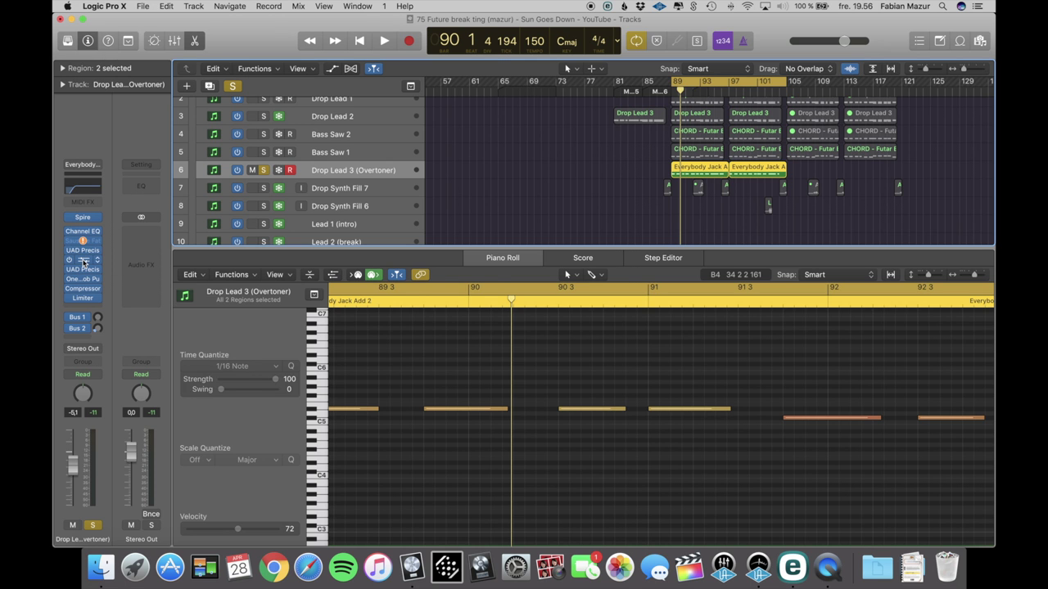
pyautogui.click(82, 260)
pyautogui.press('super+w')
# Solo Drop Leads 1 and 2 and both bass saws, and play them without Drop Lead 3 (Overtoner)
pyautogui.scroll(2, 455, 177)
pyautogui.hscroll(2, 455, 178)
pyautogui.moveTo(263, 176); pyautogui.dragTo(264, 125)
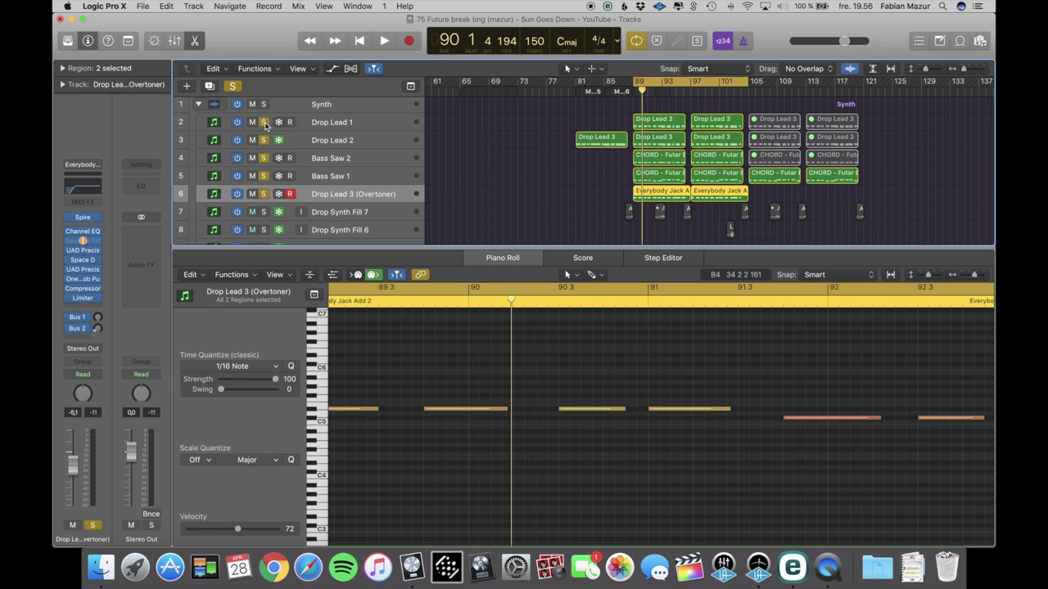
pyautogui.click(262, 194)
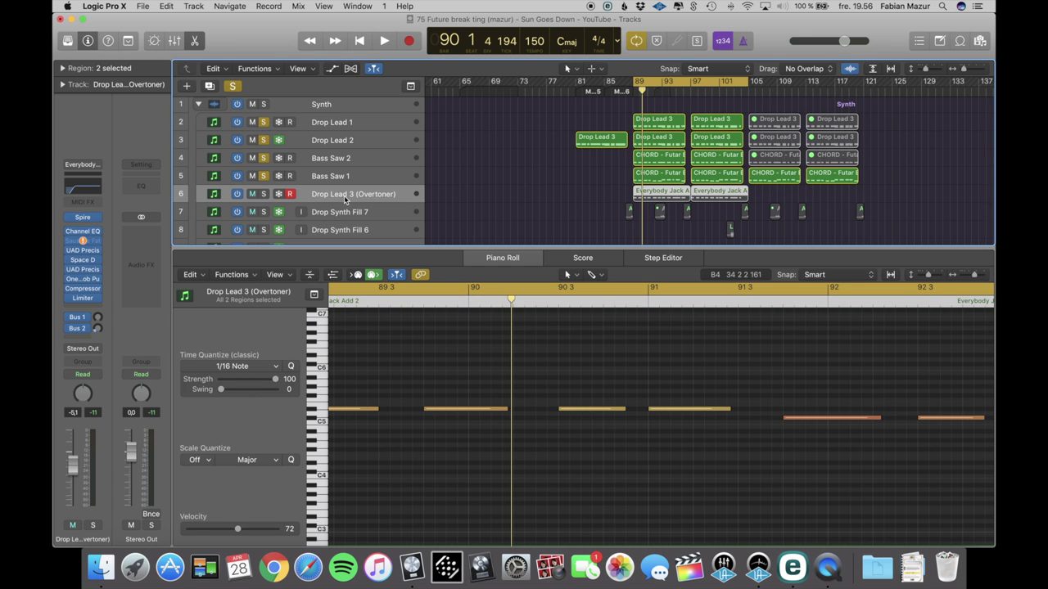
pyautogui.press('space')
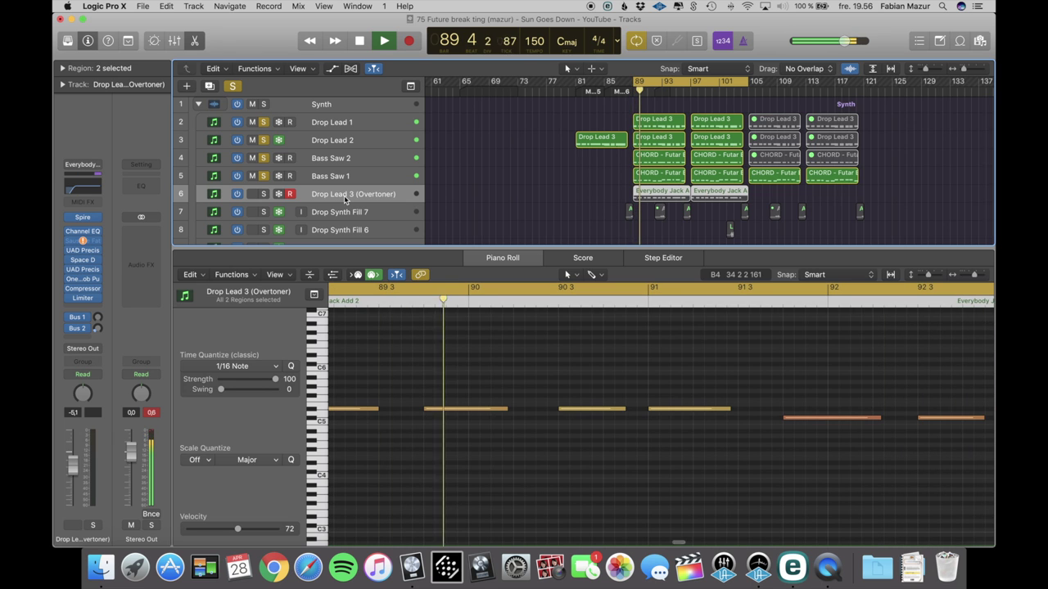
pyautogui.press('space')
# Add Drop Lead 3 (Overtoner) to the soloed layers and play them together, then isolate Drop Lead 3 during playback
pyautogui.click(264, 194)
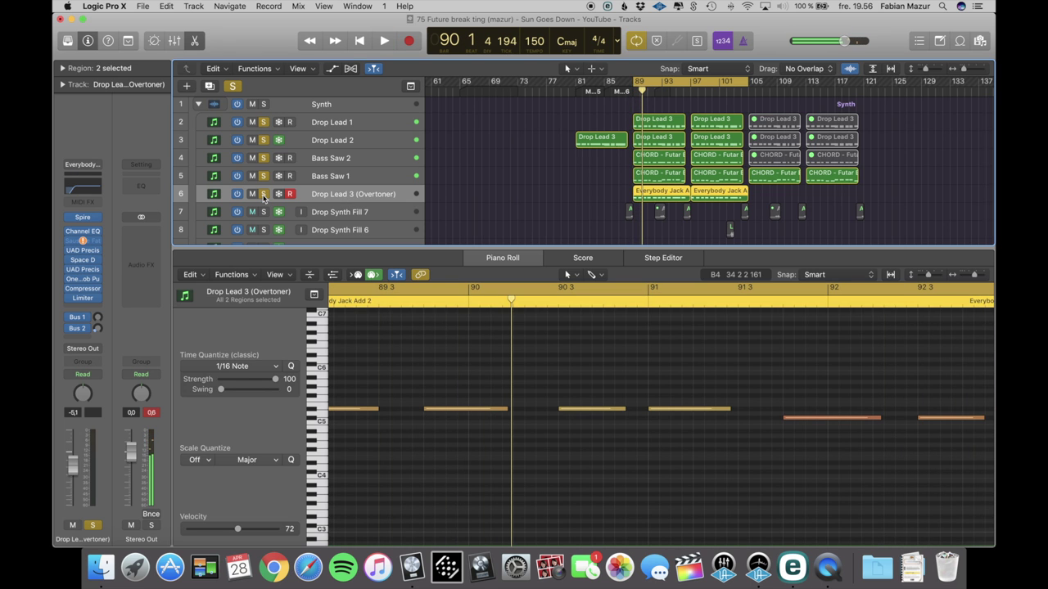
pyautogui.press('space')
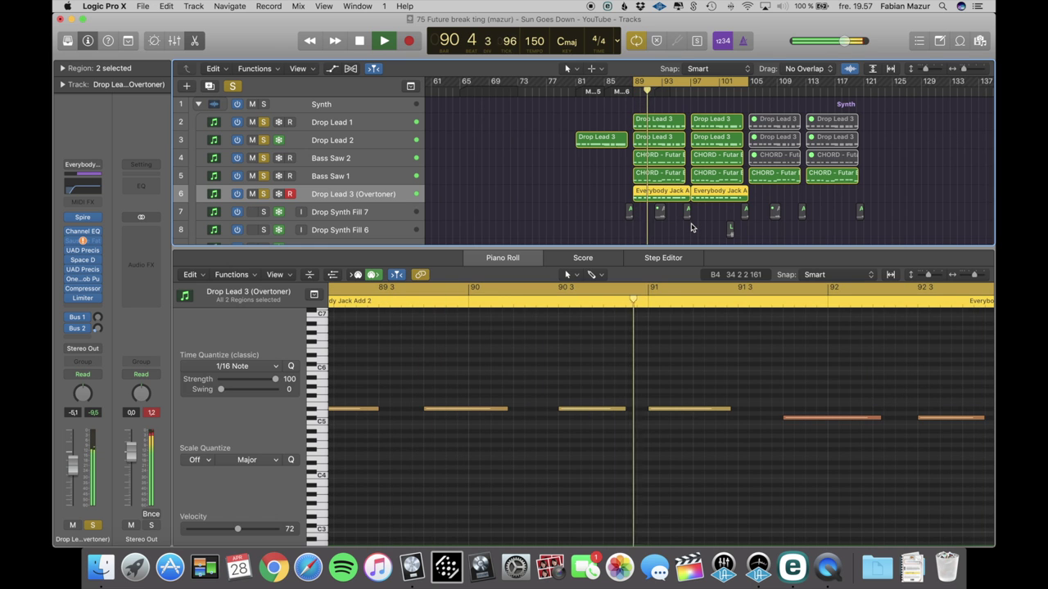
pyautogui.keyDown('alt'); pyautogui.click(263, 194); pyautogui.keyUp('alt')
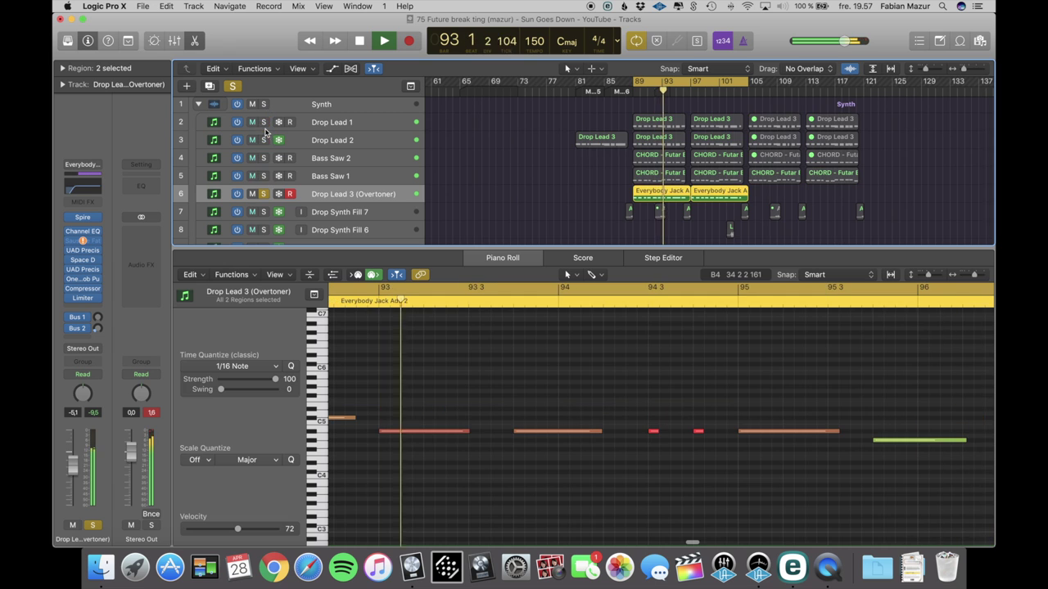
# Take Drop Lead 3 (Overtoner) out of solo during playback
pyautogui.click(262, 193)
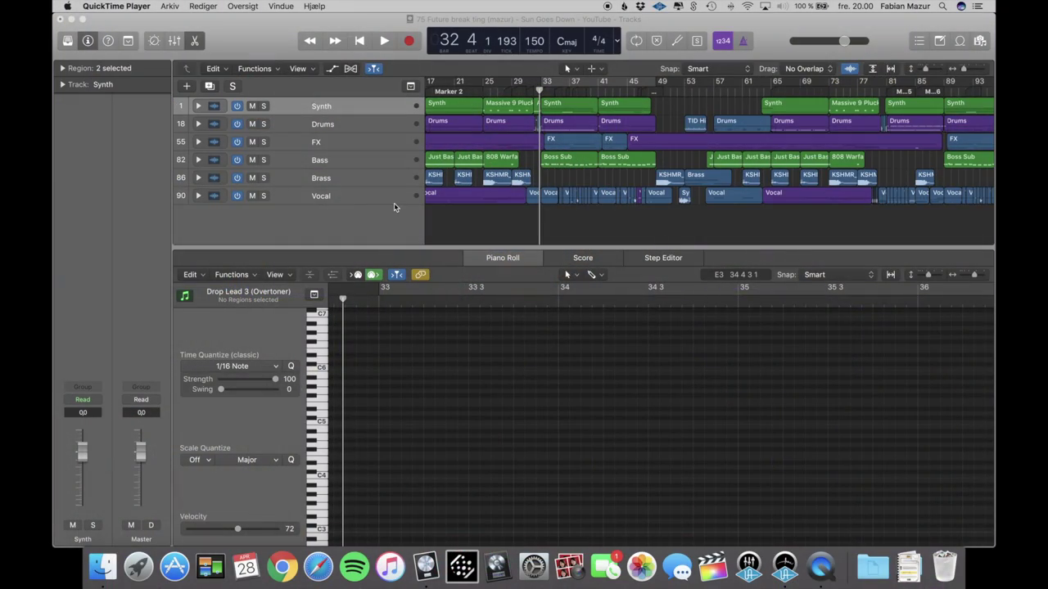
# Turn on cycling for the first drop from bar 33 and expand the Bass track stack
pyautogui.click(344, 163)
pyautogui.click(599, 82)
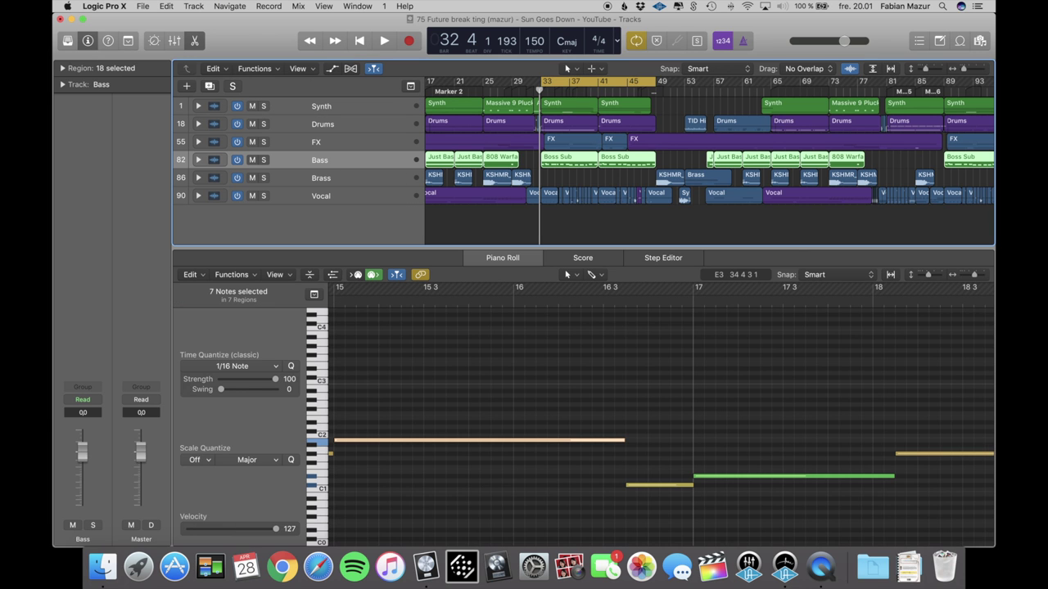
pyautogui.click(198, 160)
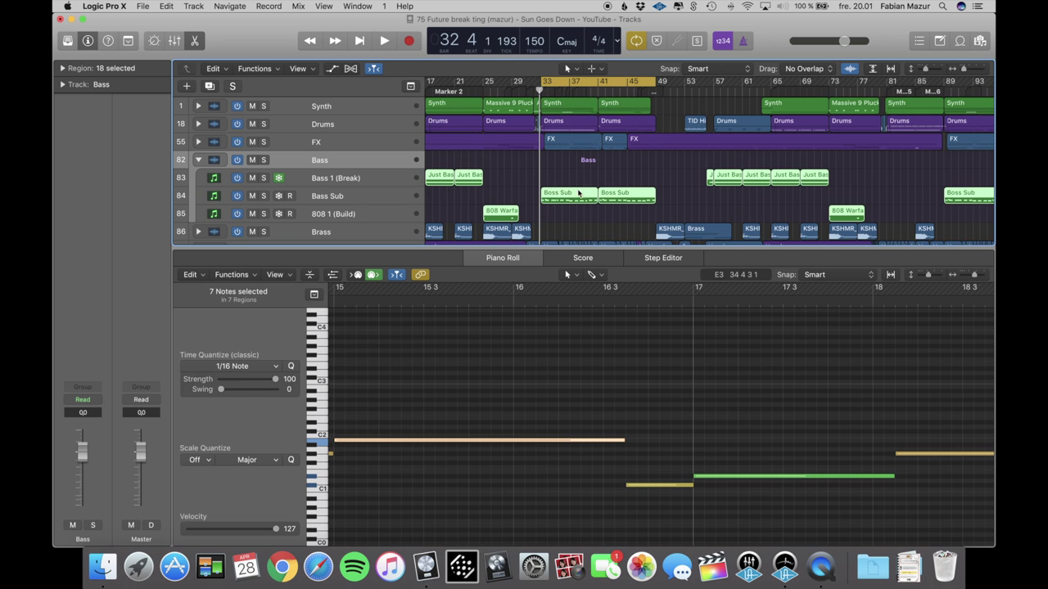
pyautogui.scroll(-1, 577, 191)
pyautogui.click(597, 213)
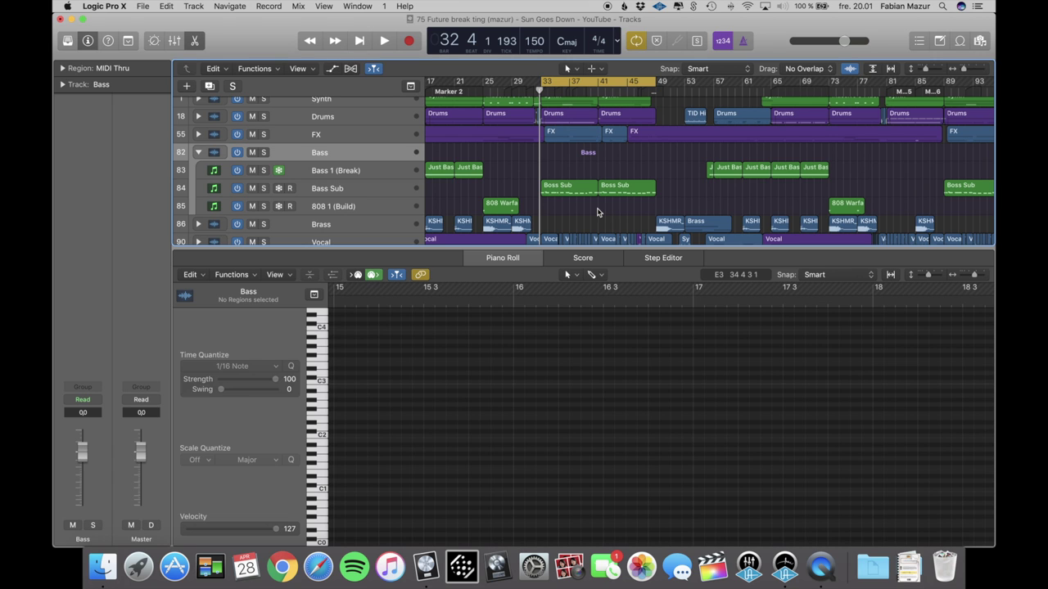
# Select the first Boss Sub region on the Bass Sub track and examine its note pattern up to bar 40
pyautogui.click(347, 193)
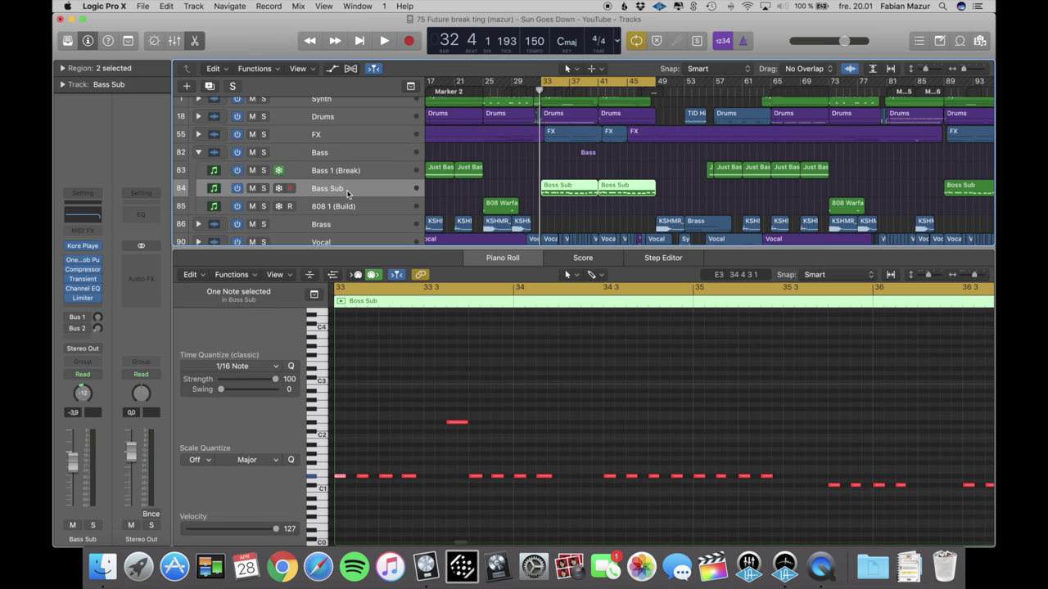
pyautogui.click(517, 178)
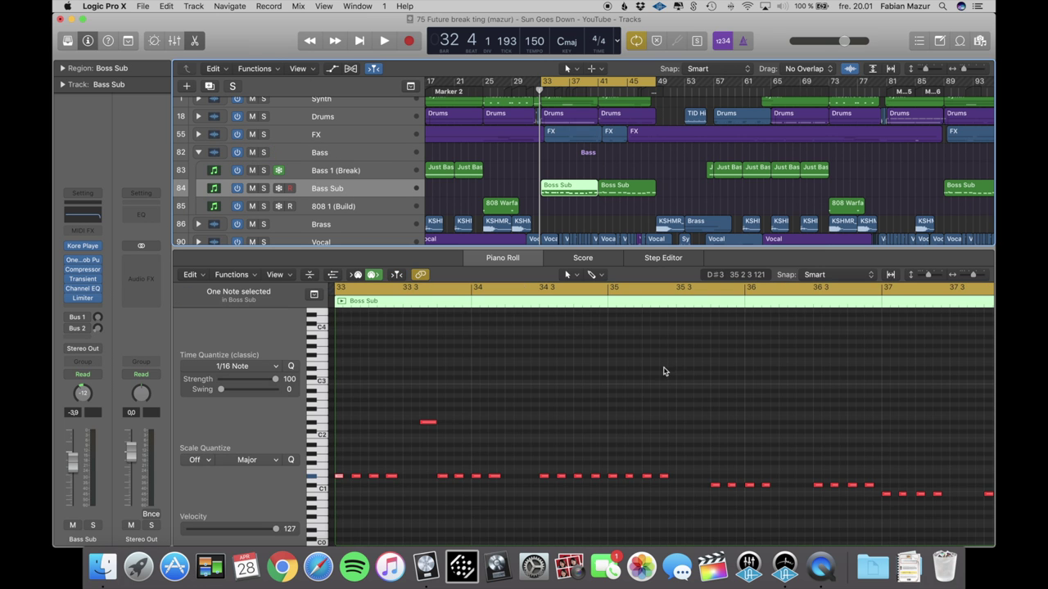
pyautogui.hscroll(5, 594, 392)
pyautogui.hscroll(3, 617, 398)
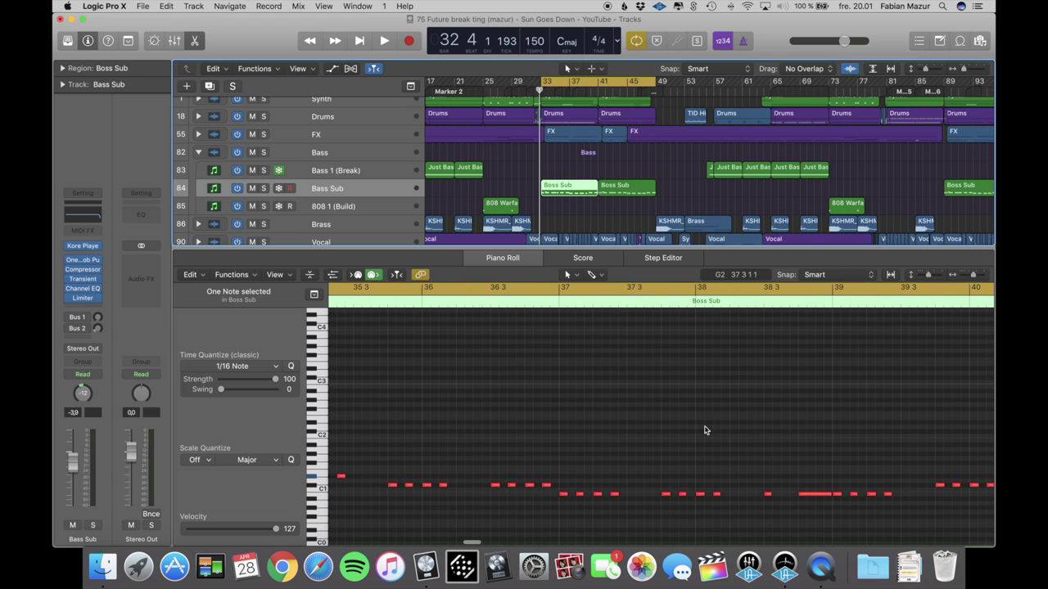
# Solo the Bass Sub track and play the first drop, then stop playback and take the track out of solo
pyautogui.click(263, 189)
pyautogui.press('space')
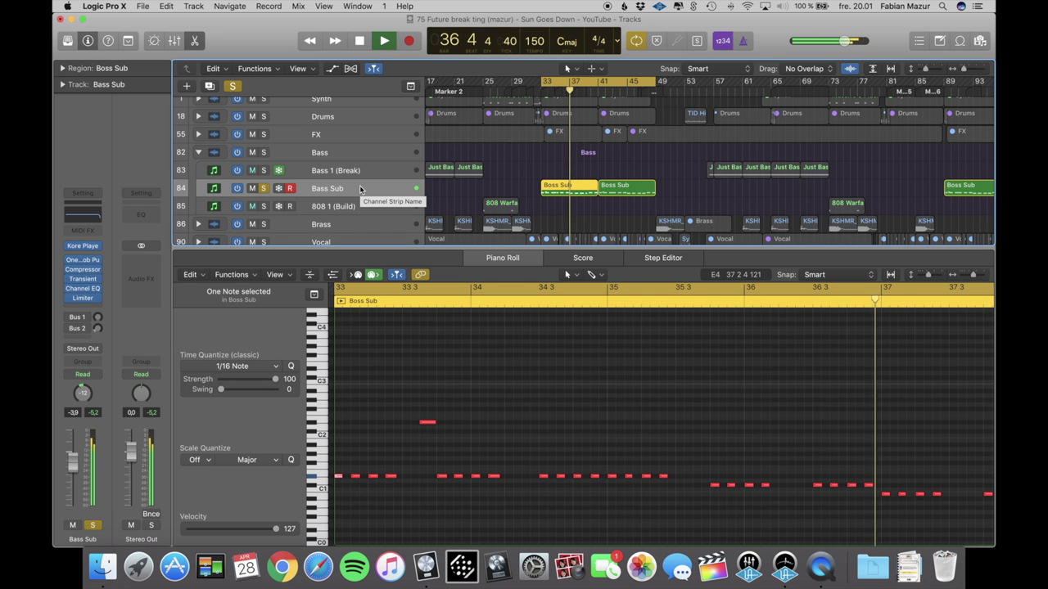
pyautogui.press('space')
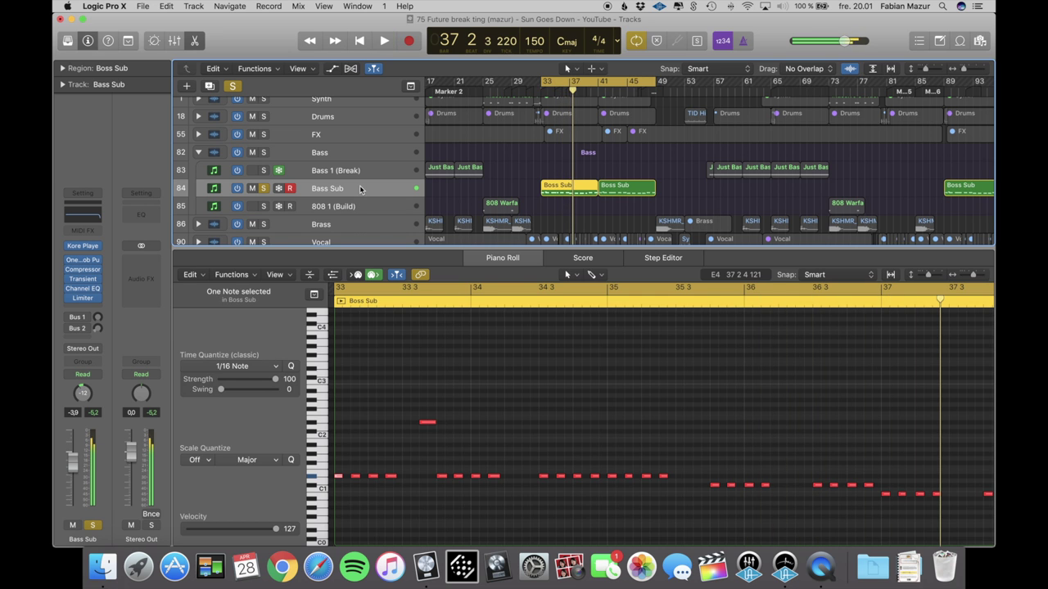
pyautogui.click(263, 189)
# Examine the Kore Player instrument and its Boss Sub preset on the Bass Sub track, then close its window
pyautogui.click(349, 190)
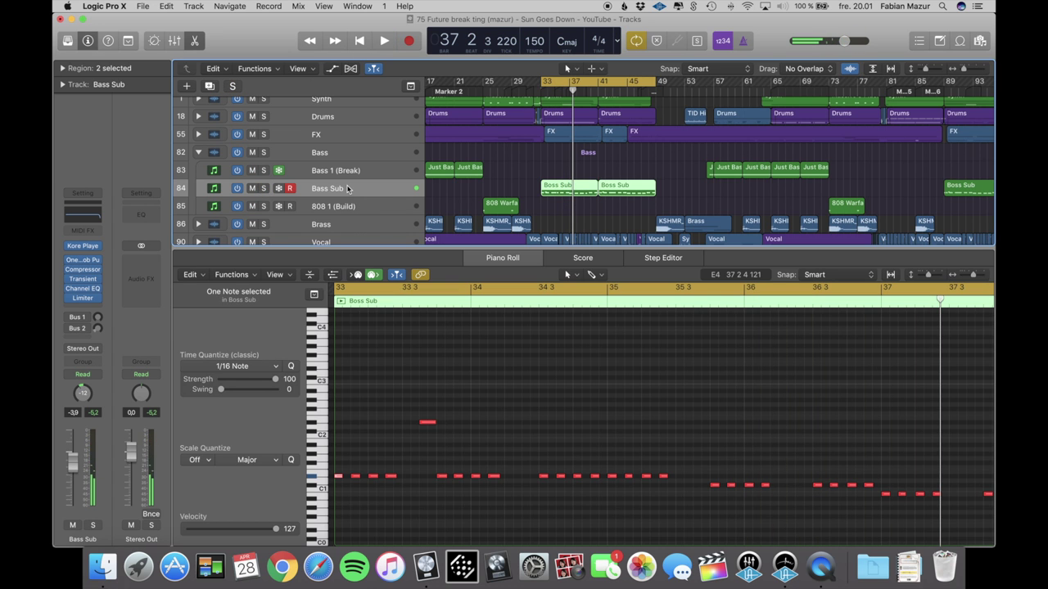
pyautogui.click(83, 246)
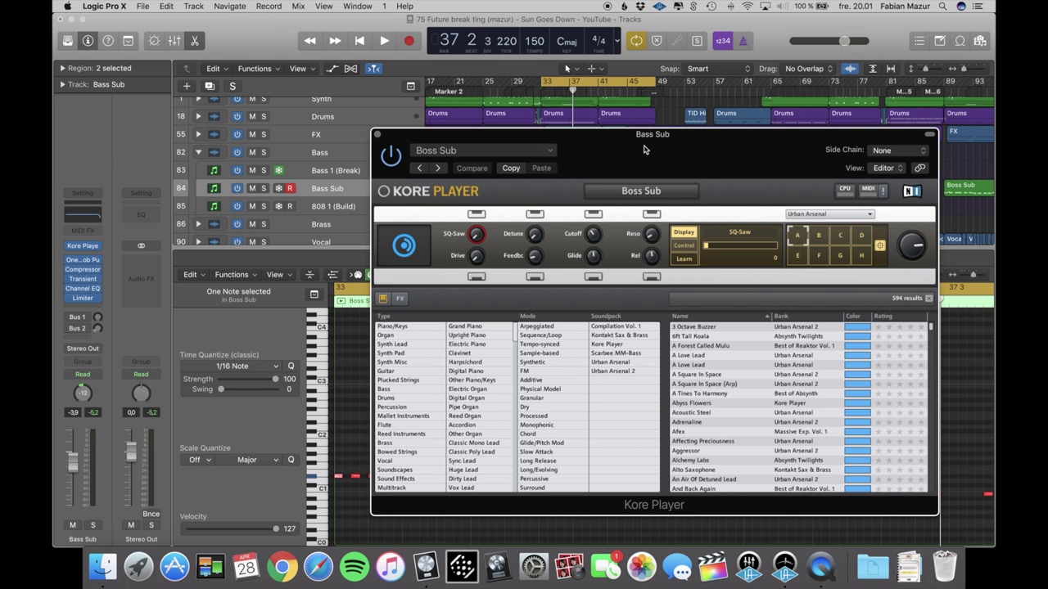
pyautogui.click(377, 135)
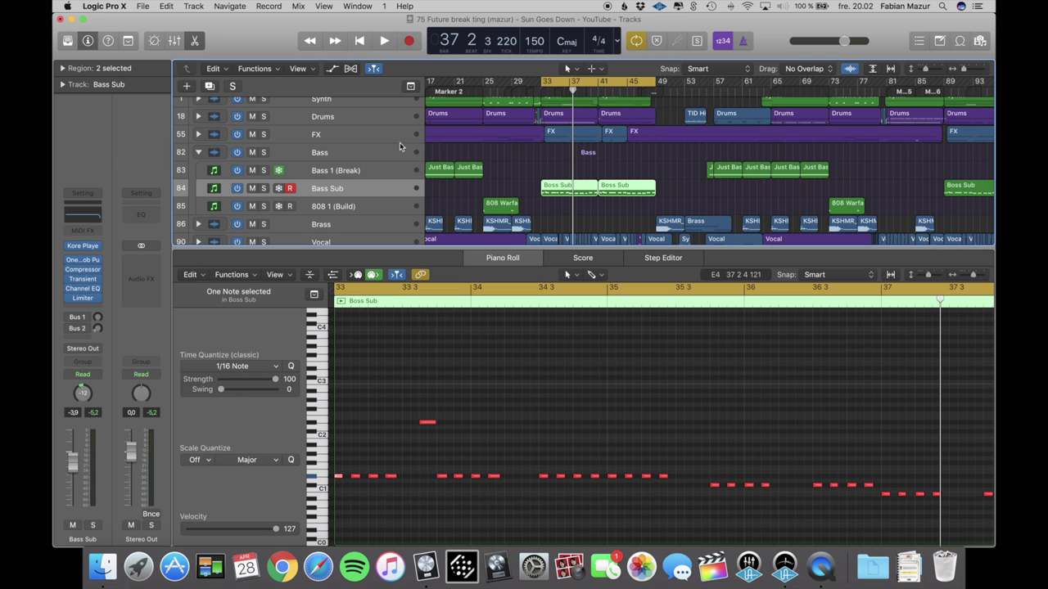
# Add a new software instrument track and load Serum from Xfer Records as its instrument
pyautogui.click(194, 5)
pyautogui.click(224, 42)
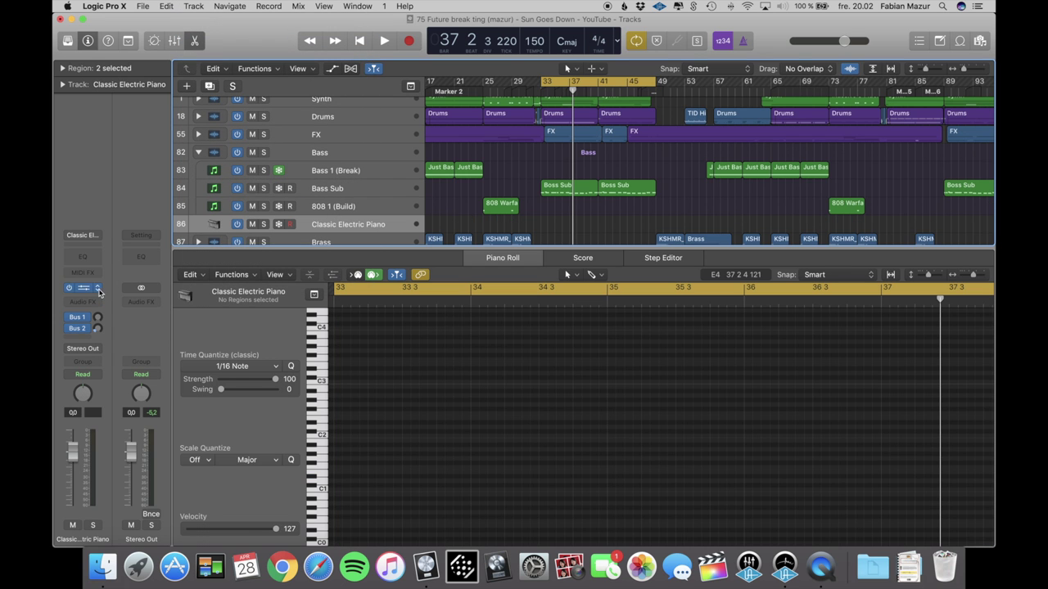
pyautogui.click(99, 289)
pyautogui.moveTo(160, 528)
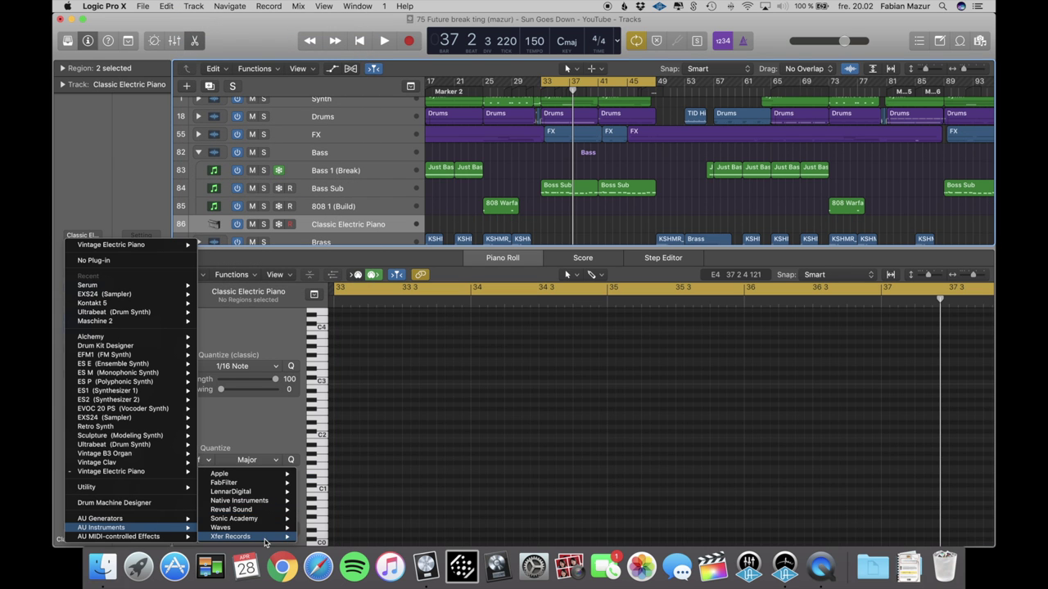
pyautogui.moveTo(264, 538)
pyautogui.moveTo(339, 537)
pyautogui.click(376, 537)
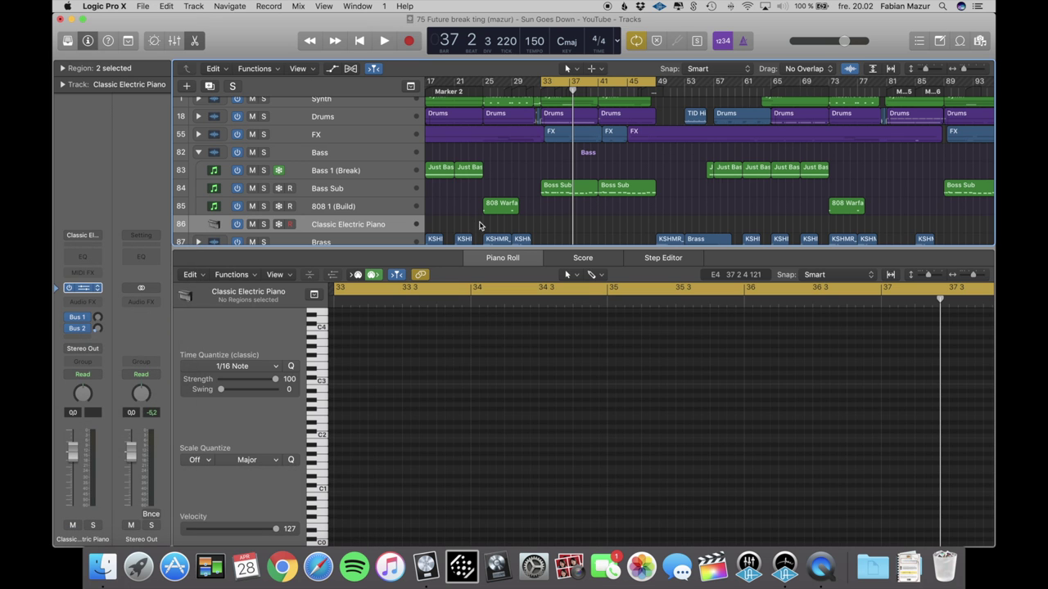
# Demonstrate a basic sub in Serum by disabling oscillator A and enabling the sub oscillator, then delete the demo track
pyautogui.click(177, 140)
pyautogui.click(94, 140)
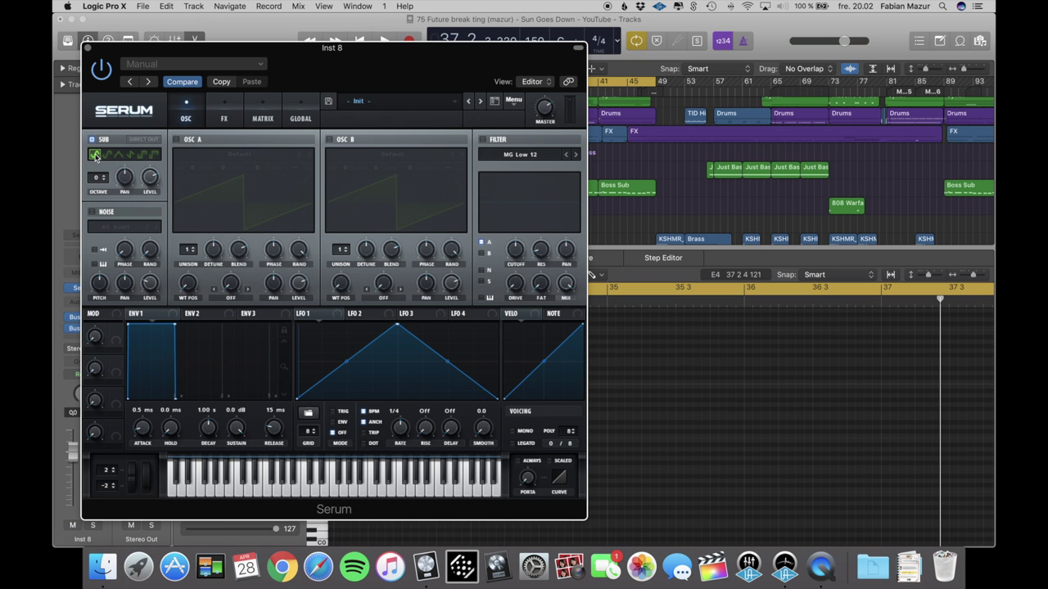
pyautogui.click(86, 48)
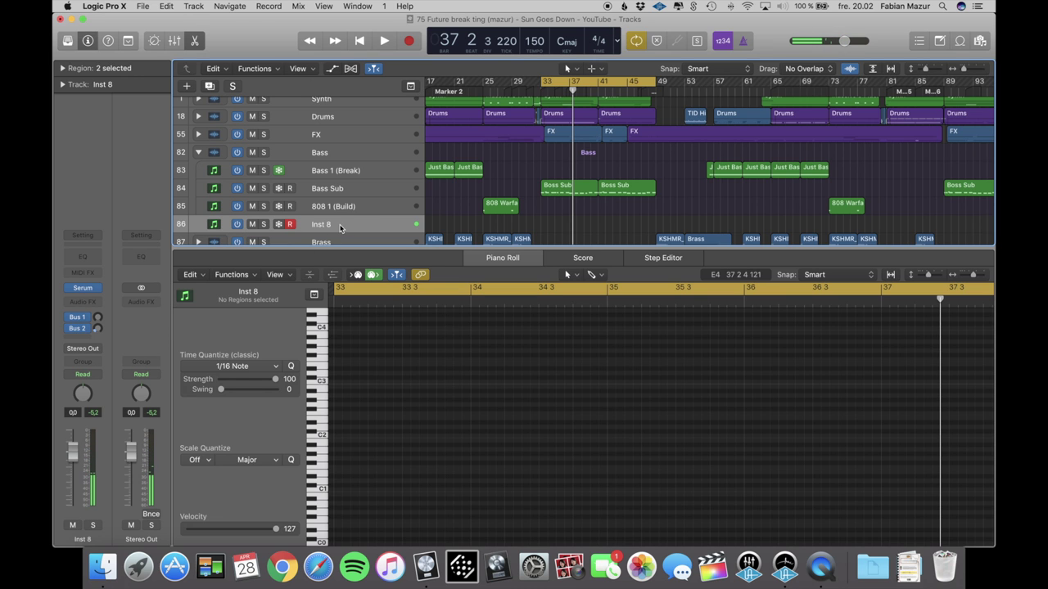
pyautogui.press('super+BackSpace')
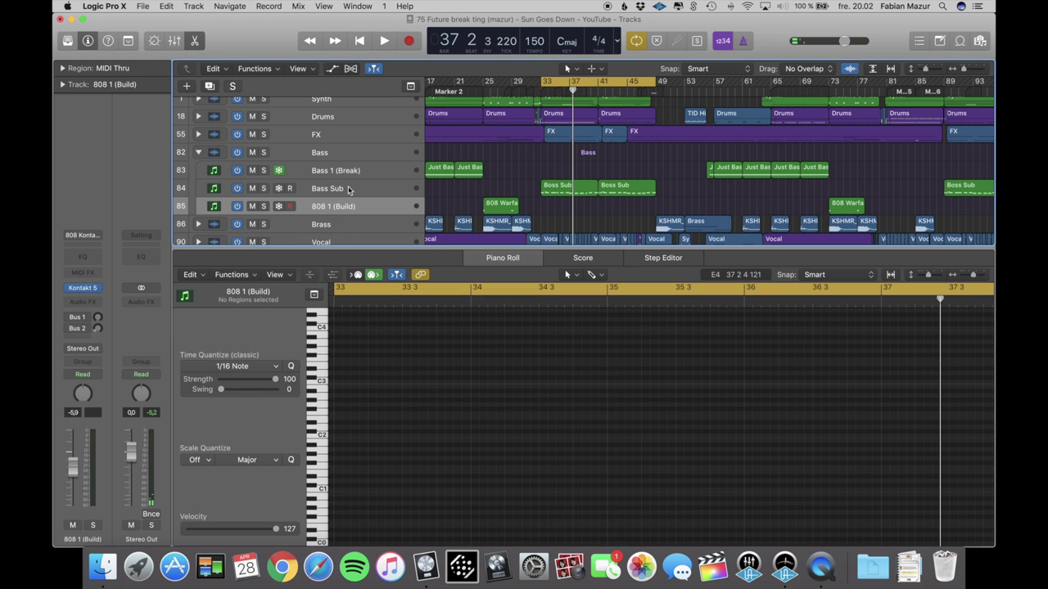
# Try the OneKnob Pumper on the Bass Sub track at 6.0, then turn the knob back down
pyautogui.click(348, 189)
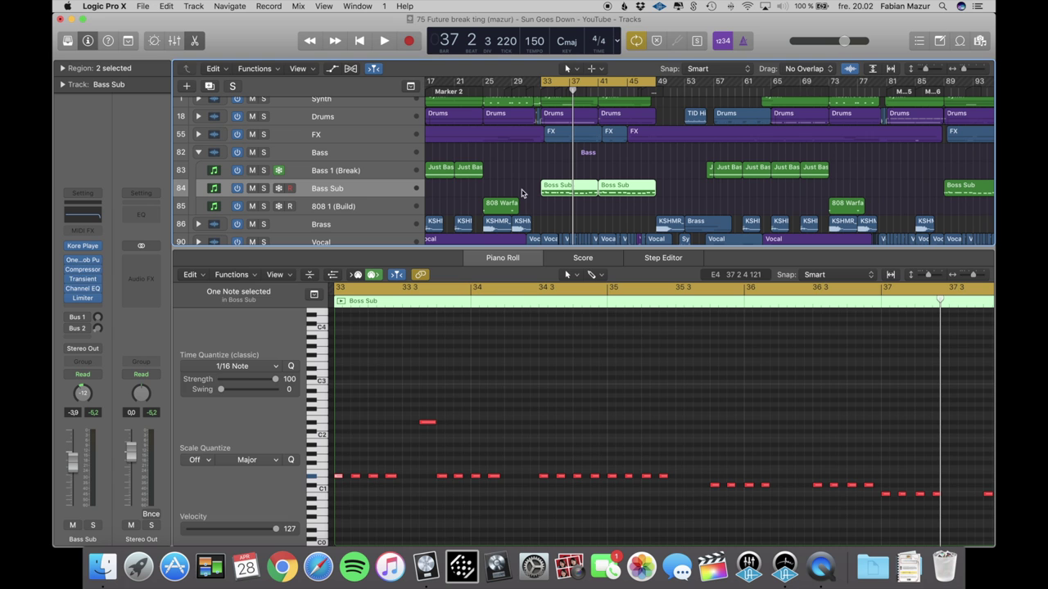
pyautogui.click(82, 259)
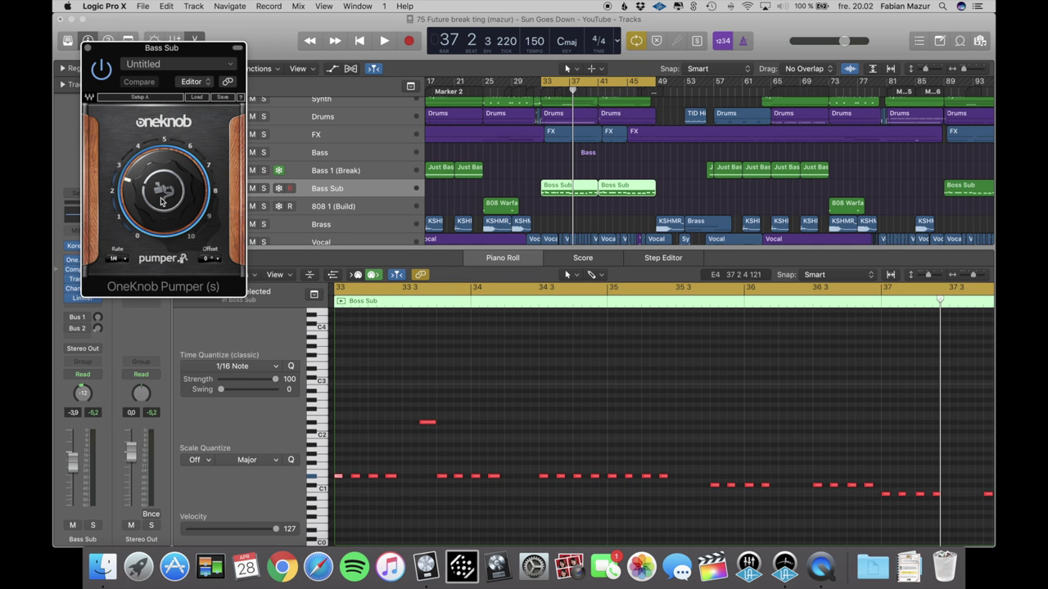
pyautogui.moveTo(161, 47); pyautogui.dragTo(802, 236)
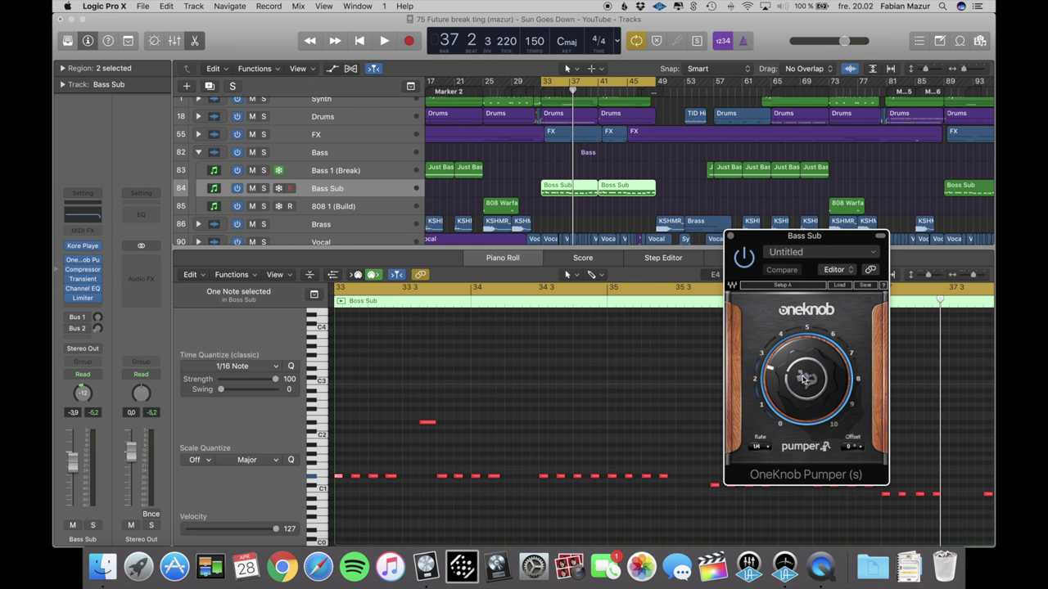
pyautogui.moveTo(825, 347)
pyautogui.moveTo(791, 385); pyautogui.dragTo(791, 348)
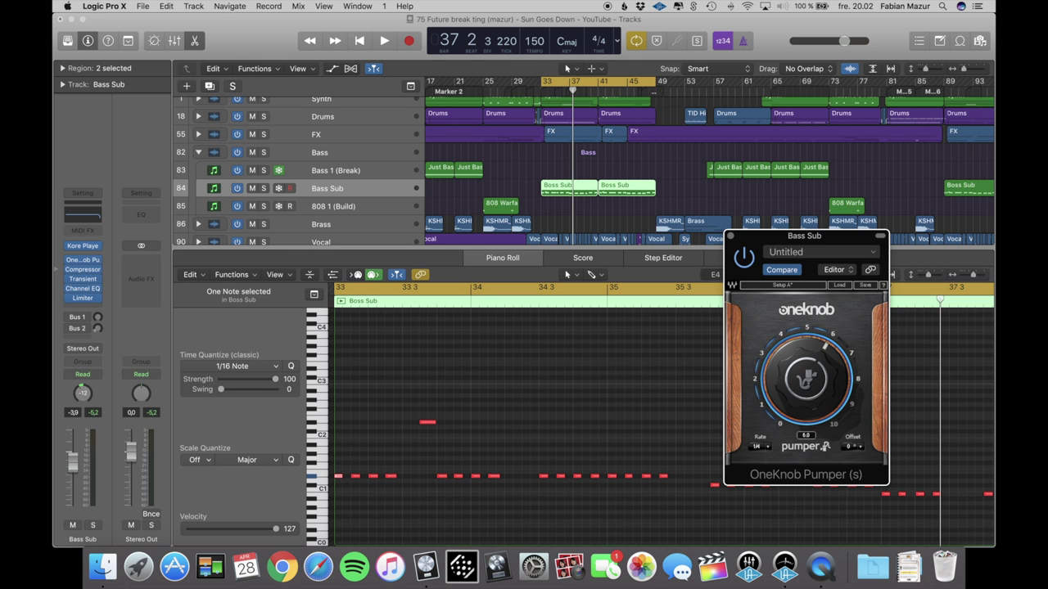
pyautogui.moveTo(790, 348); pyautogui.dragTo(791, 387)
# Examine the Bass Sub Compressor's side chain source, ratio and threshold without changing them, then close its window
pyautogui.moveTo(81, 272)
pyautogui.click(82, 272)
pyautogui.click(81, 271)
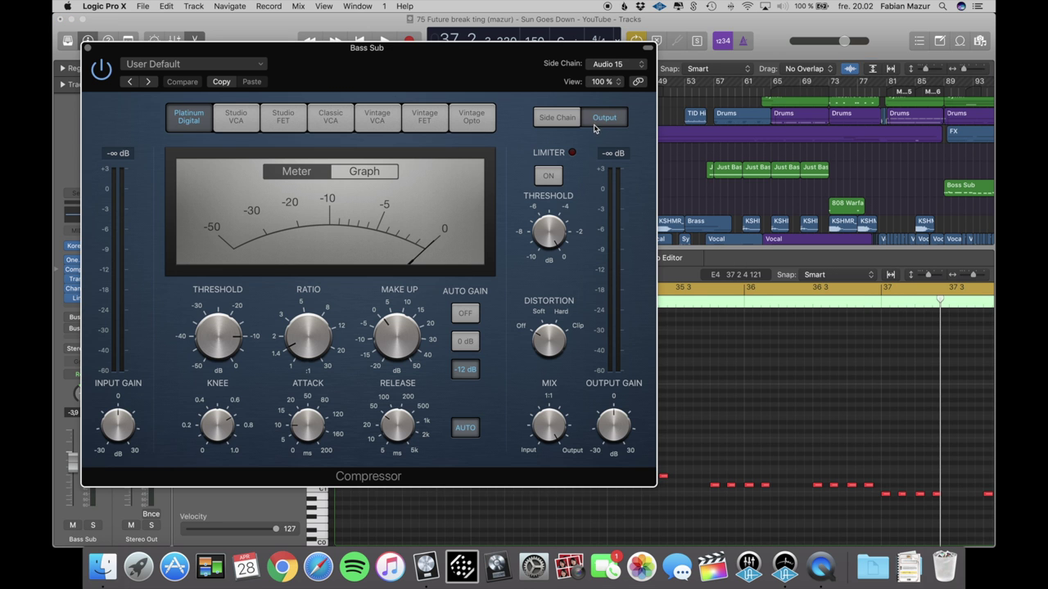
pyautogui.click(619, 64)
pyautogui.click(464, 63)
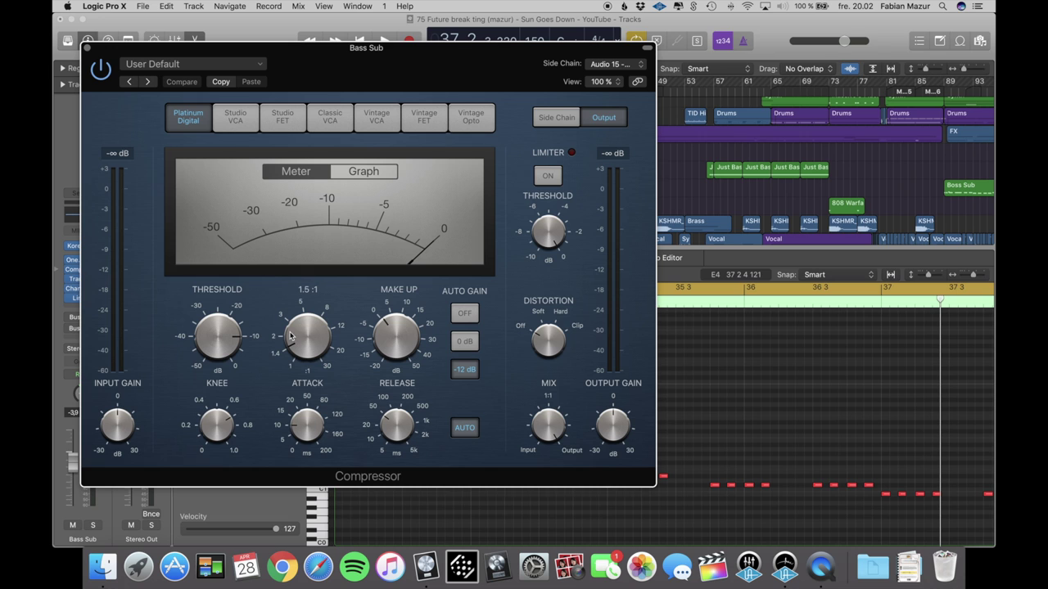
pyautogui.moveTo(212, 340)
pyautogui.click(86, 49)
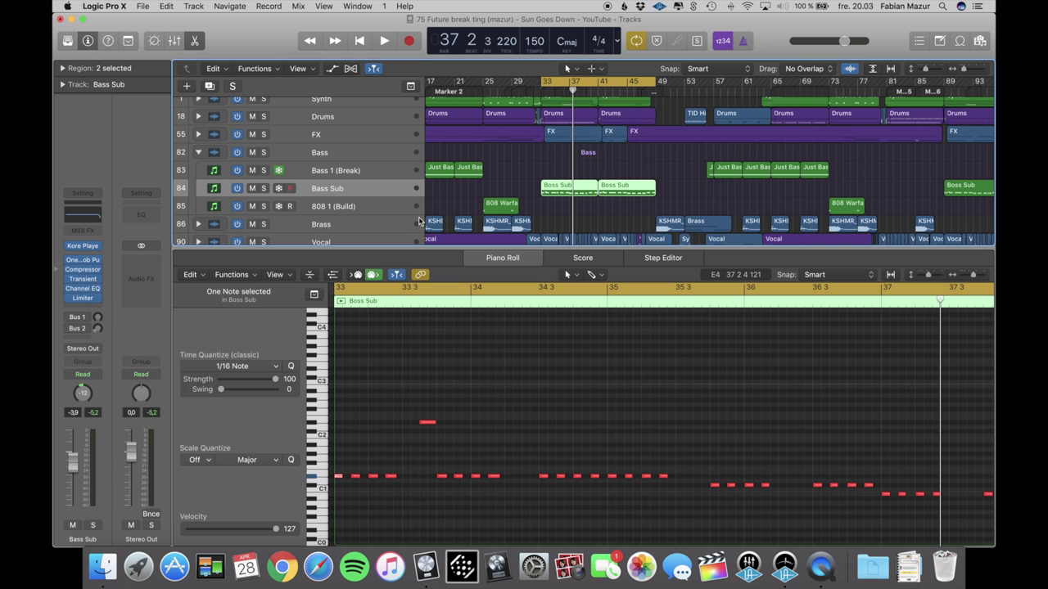
# Examine the attack, sustain and gain settings of Transient Master on the Bass Sub track, then close its window
pyautogui.click(83, 280)
pyautogui.moveTo(243, 57); pyautogui.dragTo(588, 273)
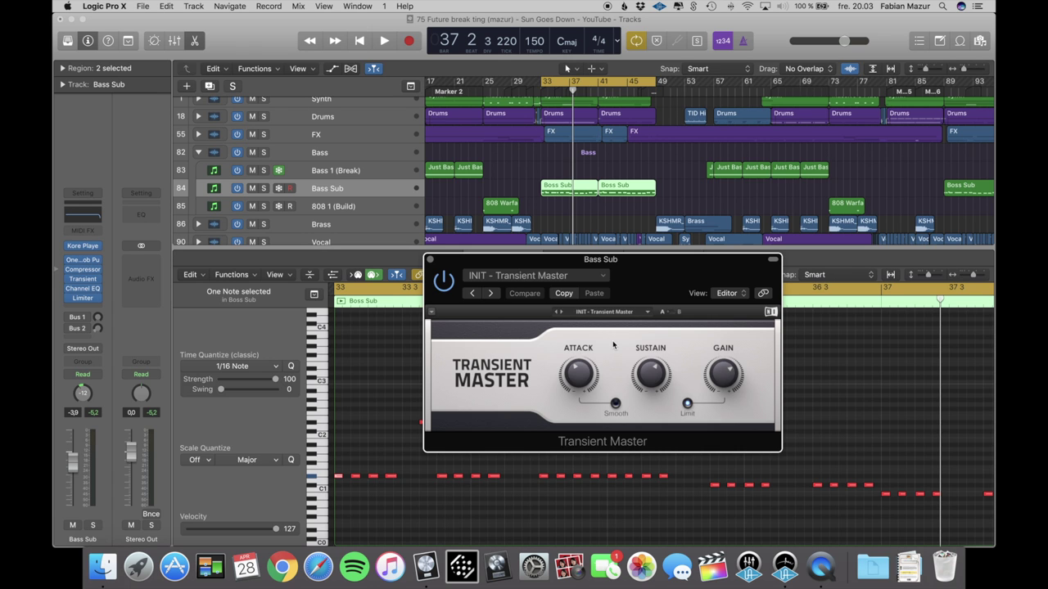
pyautogui.moveTo(579, 378)
pyautogui.click(429, 260)
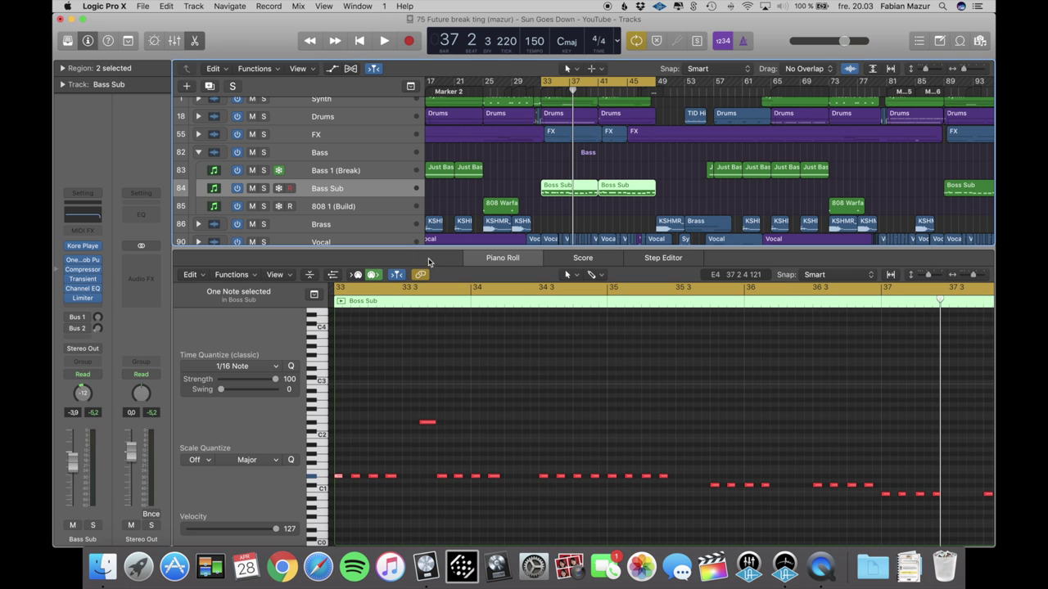
# Examine the Channel EQ curve on the Bass Sub track and watch its analyzer while playing the track soloed
pyautogui.click(83, 289)
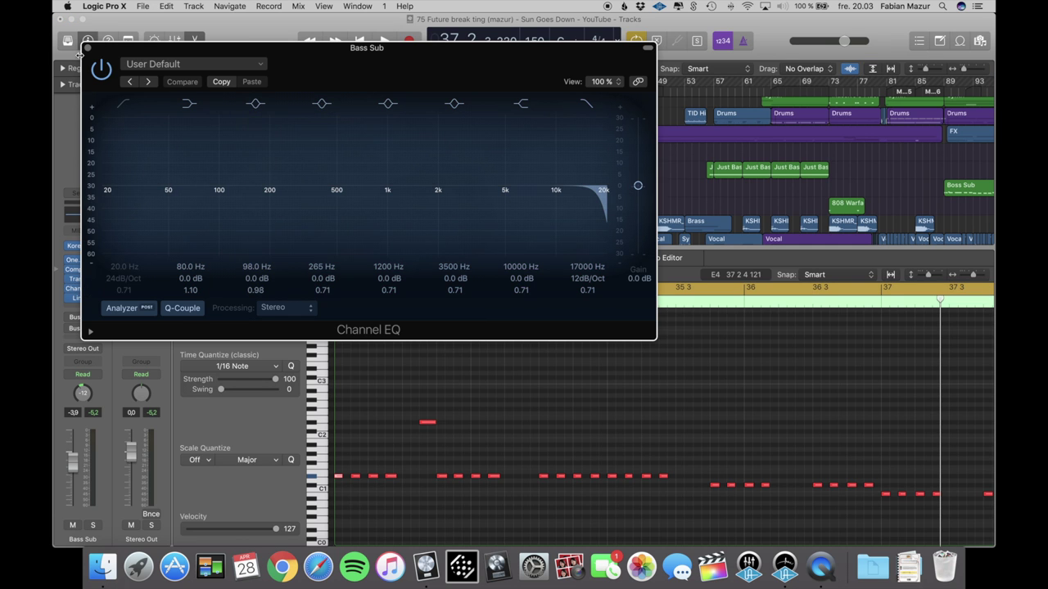
pyautogui.click(87, 48)
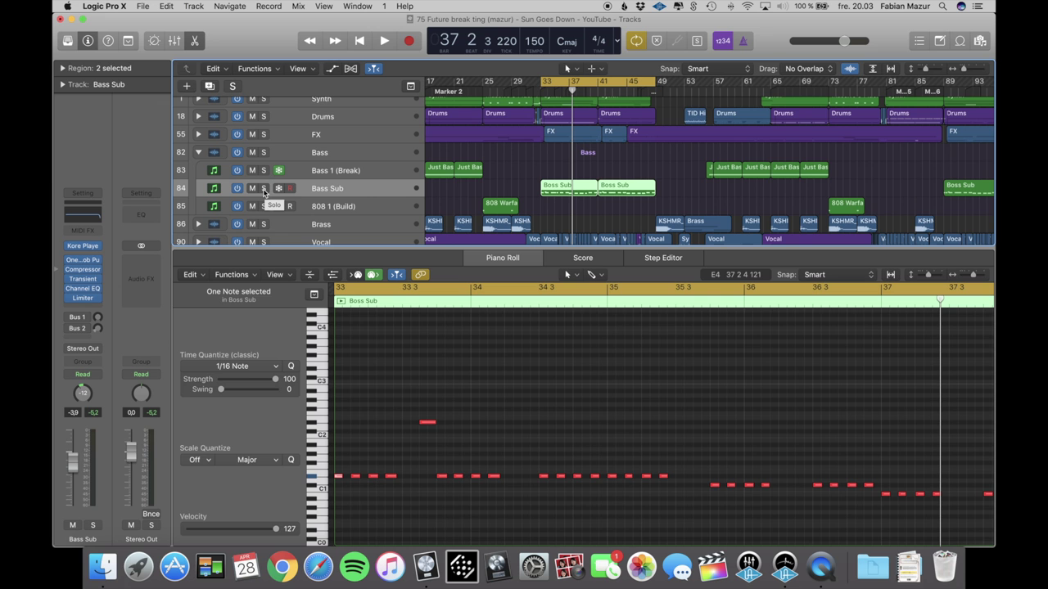
pyautogui.click(82, 288)
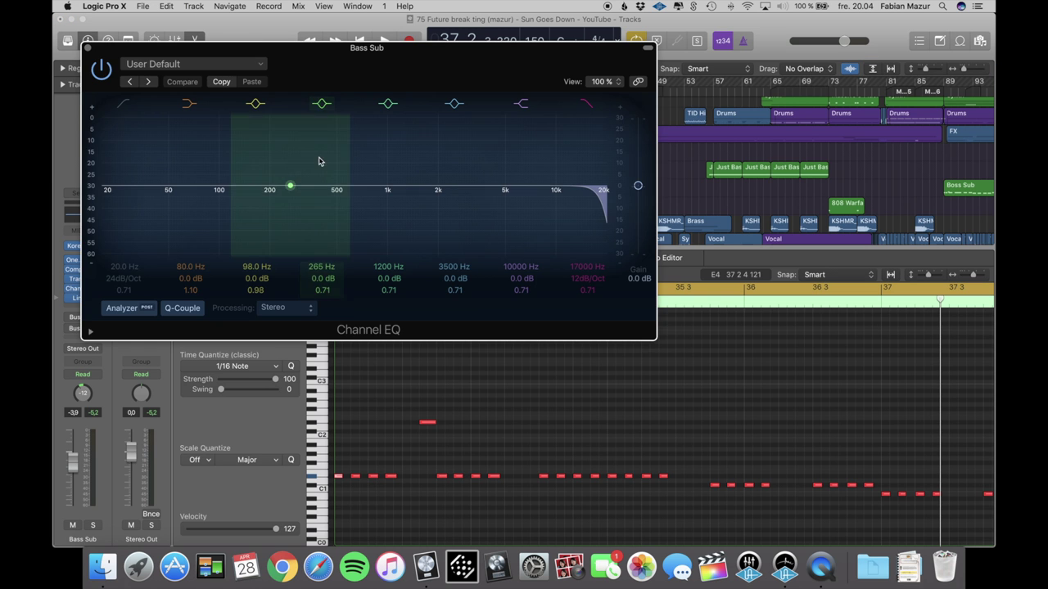
pyautogui.moveTo(256, 48); pyautogui.dragTo(475, 237)
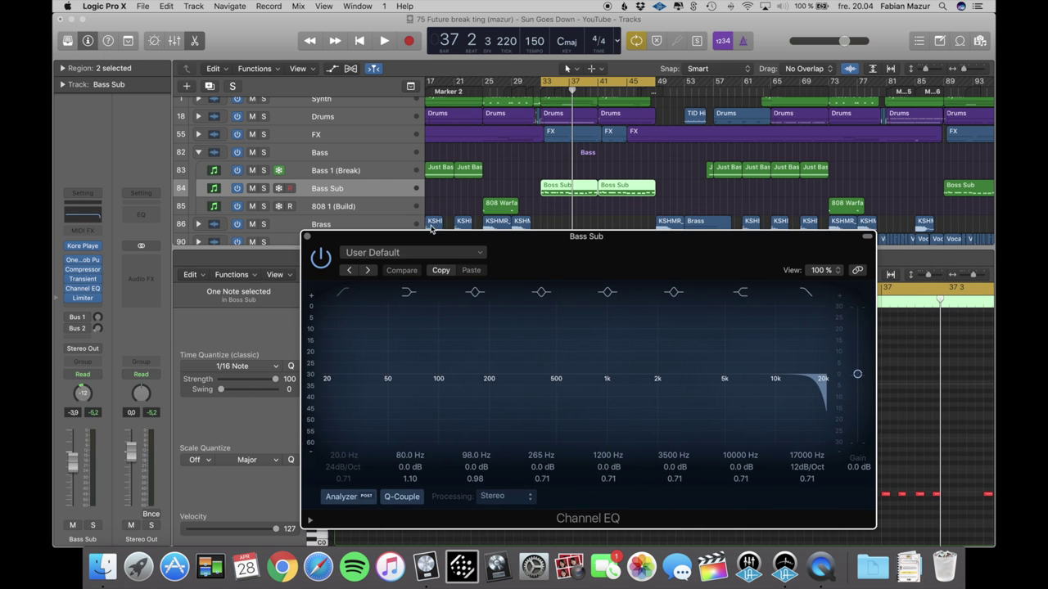
pyautogui.click(264, 189)
pyautogui.press('space')
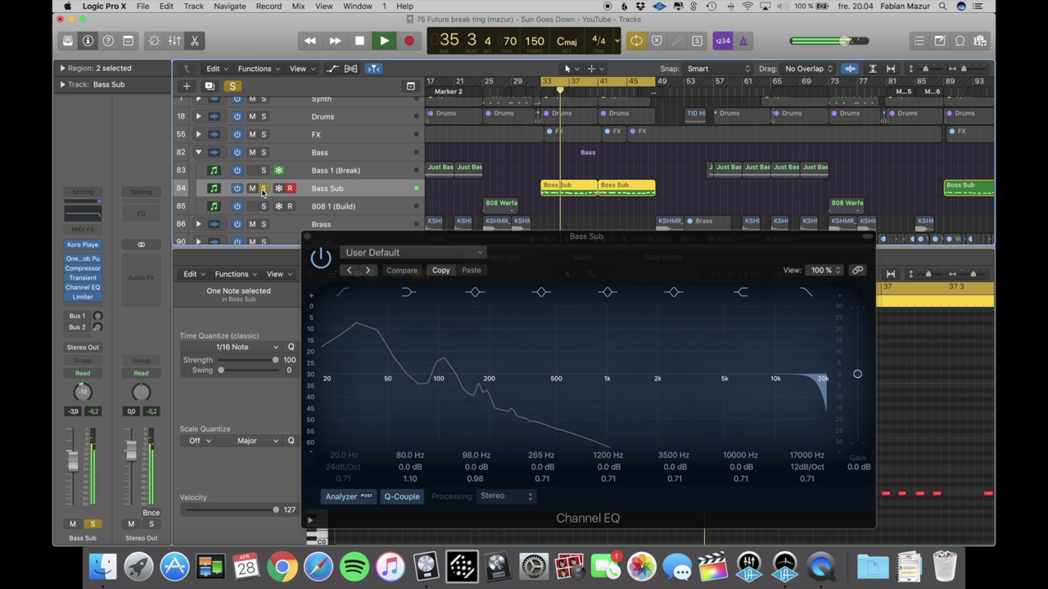
pyautogui.press('space')
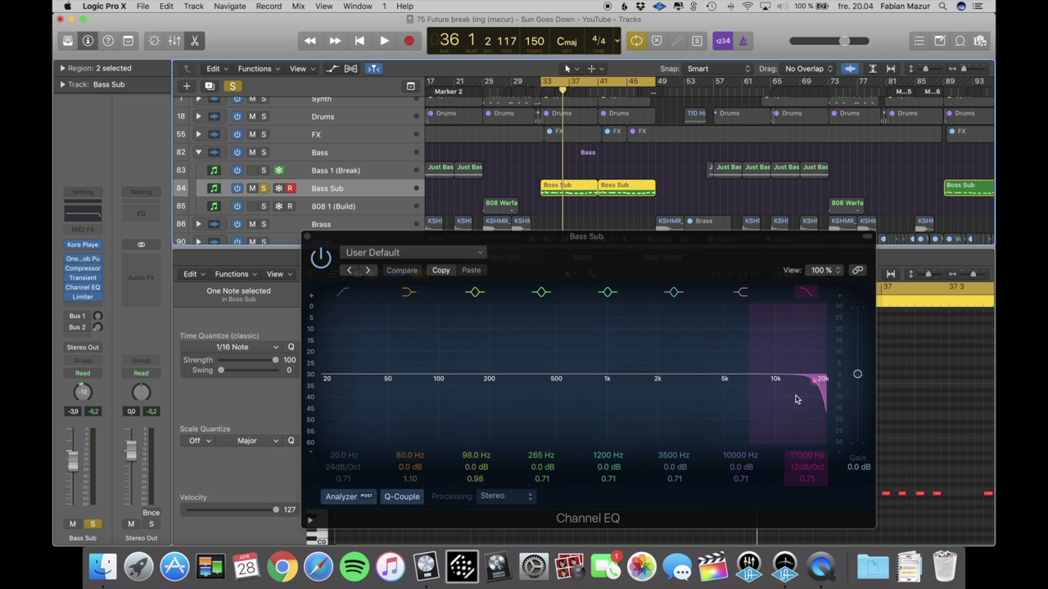
# Sweep the Bass Sub Channel EQ's high cut down to about 102 Hz, then raise it to 20000 Hz
pyautogui.moveTo(722, 408); pyautogui.dragTo(402, 426)
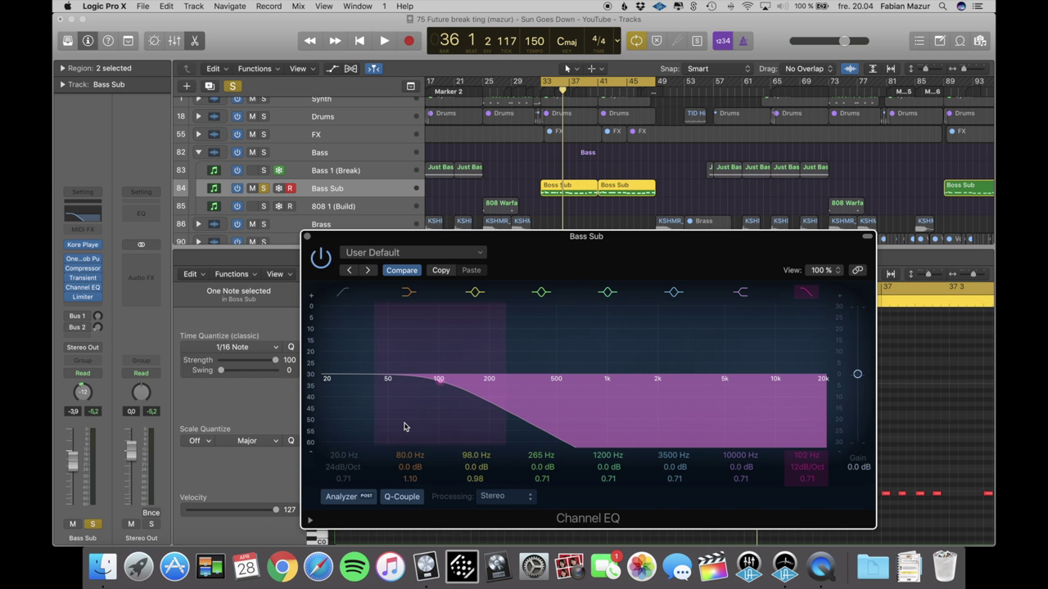
pyautogui.moveTo(404, 427); pyautogui.dragTo(818, 421)
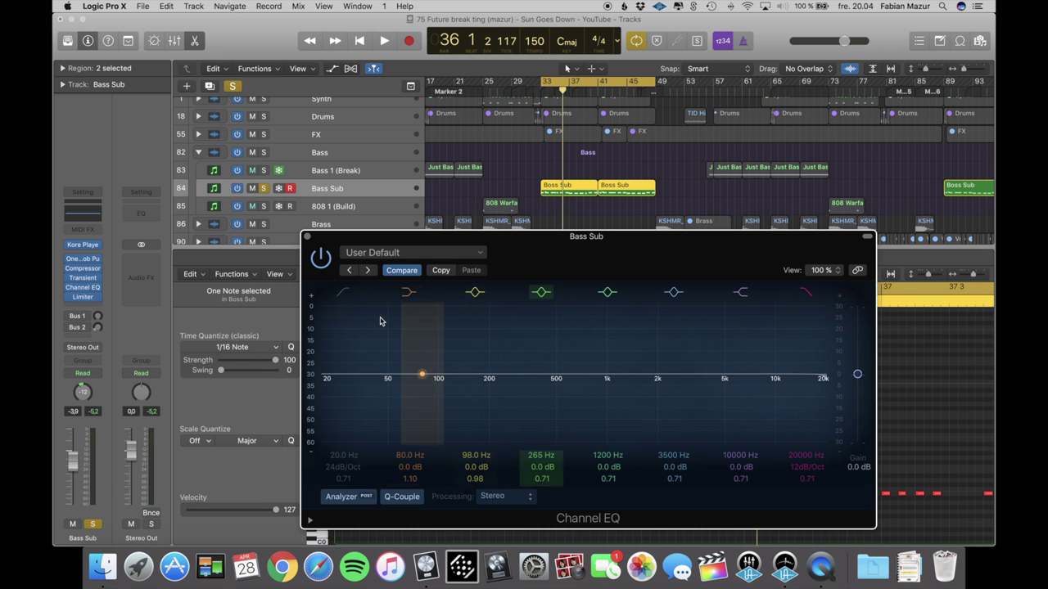
# Close the Bass Sub's Channel EQ window and unsolo the Bass Sub track
pyautogui.click(307, 237)
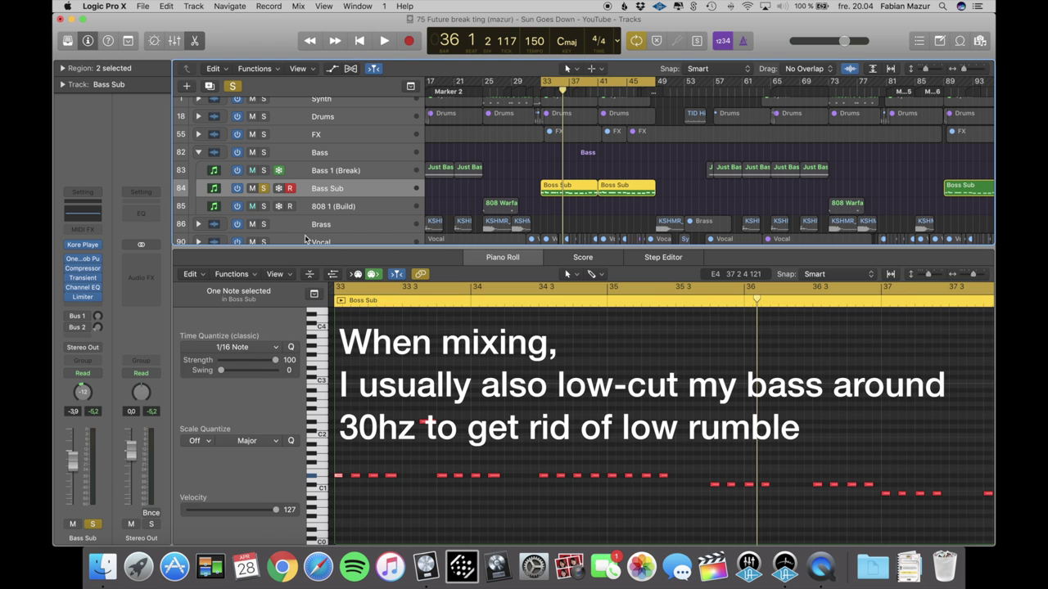
pyautogui.click(263, 190)
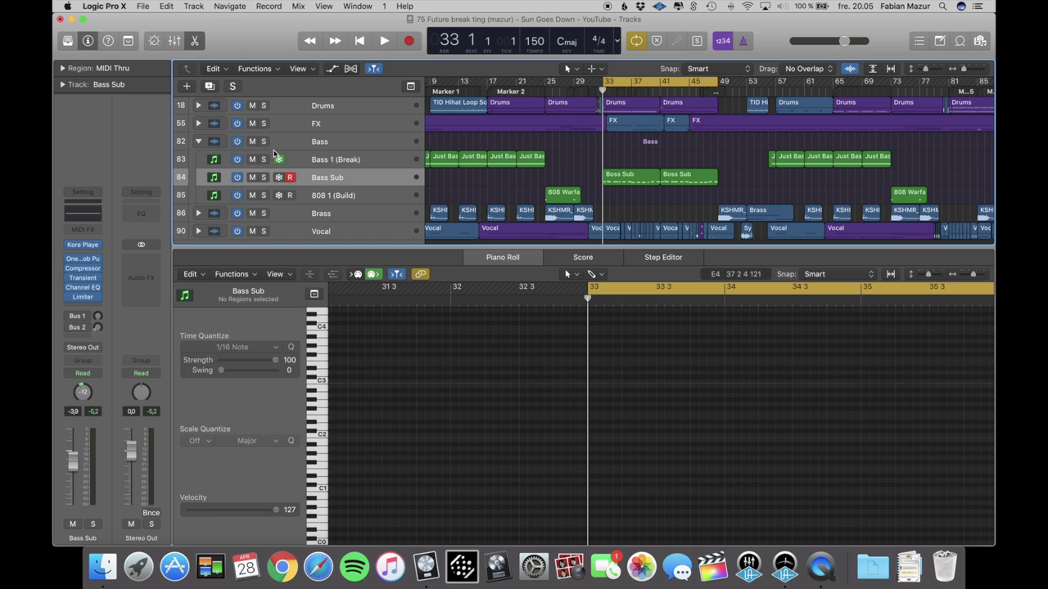
# Solo the Bass Sub track again, expand the Synth stack, solo Bass Saw 2 and Bass Saw 1 with it, and play the layered basses
pyautogui.click(264, 177)
pyautogui.scroll(2, 270, 180)
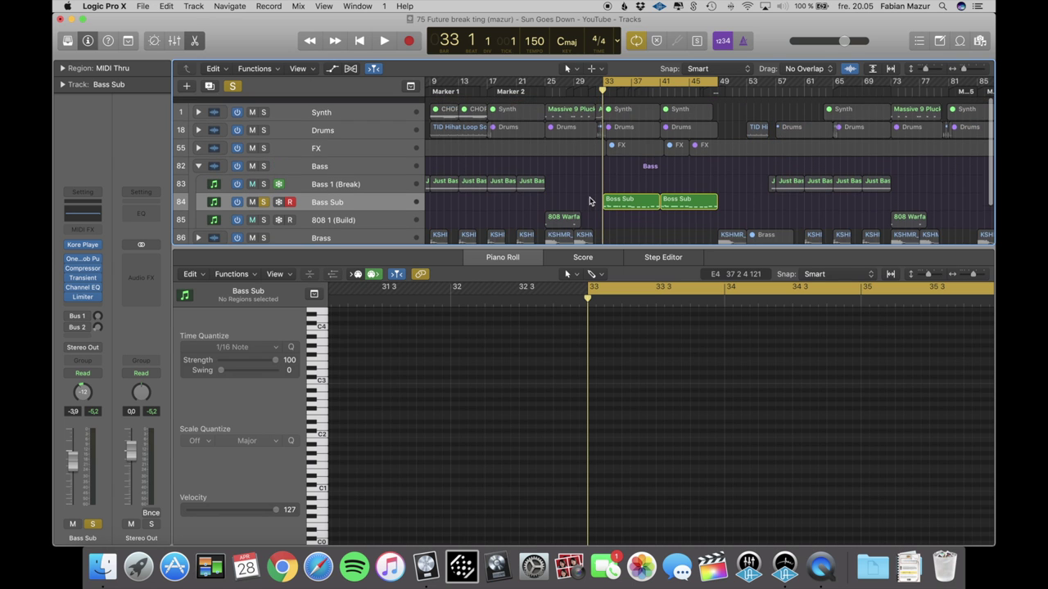
pyautogui.click(199, 108)
pyautogui.scroll(-1, 262, 147)
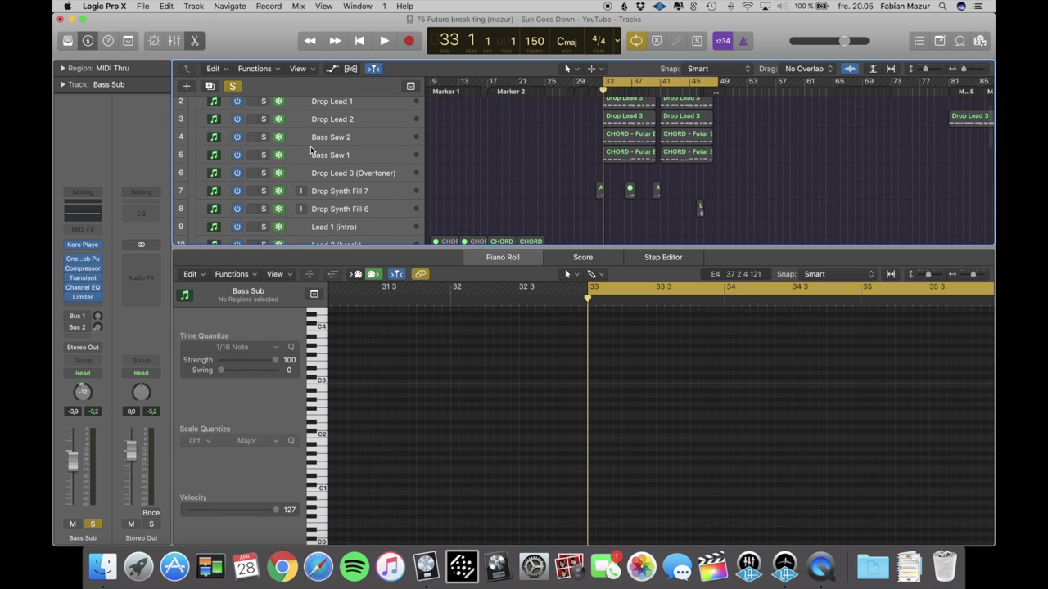
pyautogui.click(263, 136)
pyautogui.click(264, 155)
pyautogui.press('space')
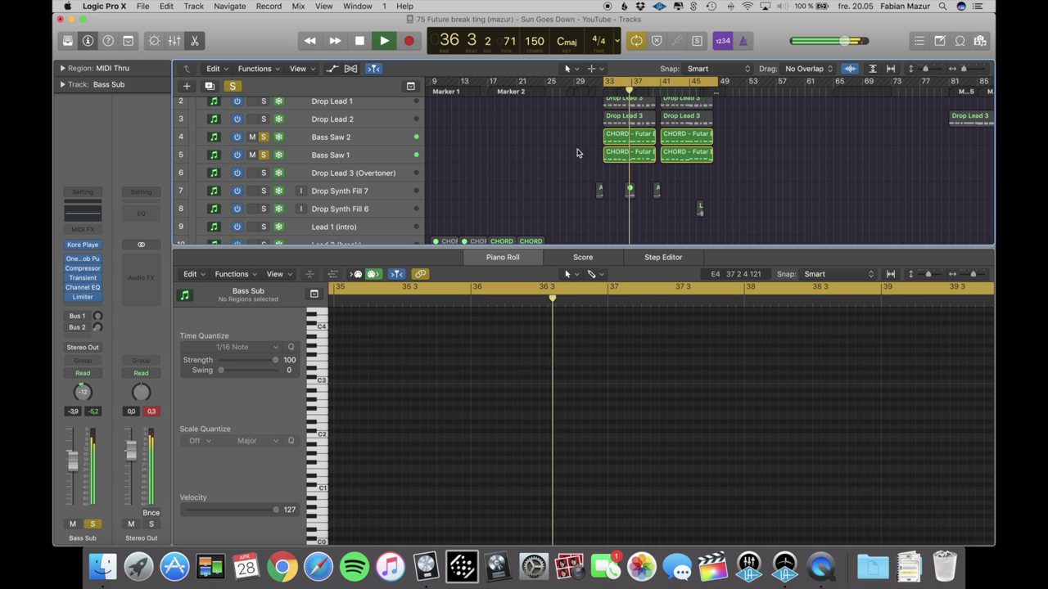
pyautogui.press('space')
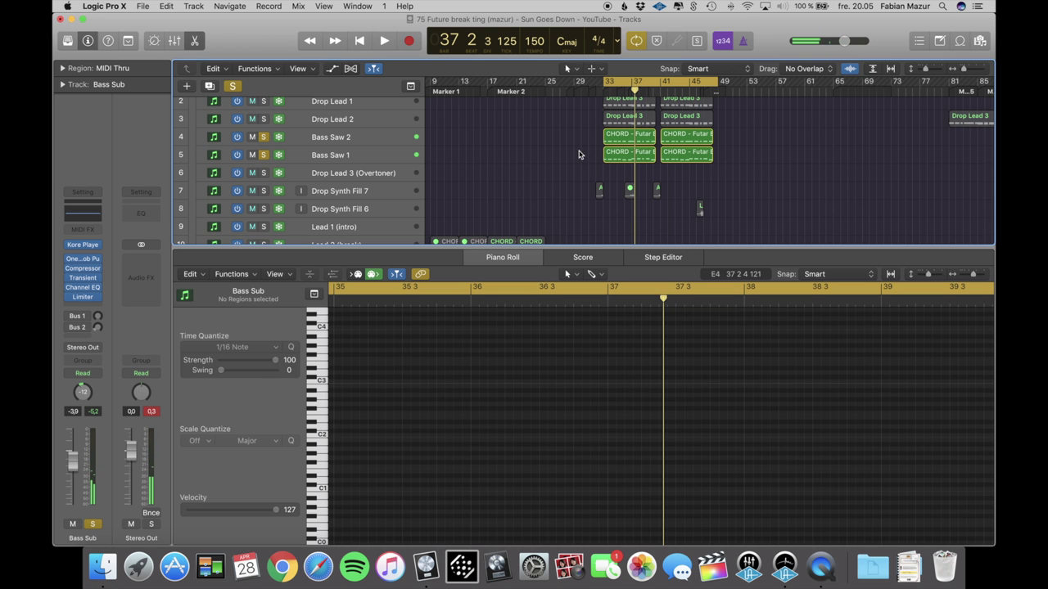
# Set Bass Saw 1's volume to -5.1 dB and Bass Saw 2's to -0.1 dB, then play them together with Bass Sub
pyautogui.click(368, 155)
pyautogui.moveTo(71, 444); pyautogui.dragTo(71, 428)
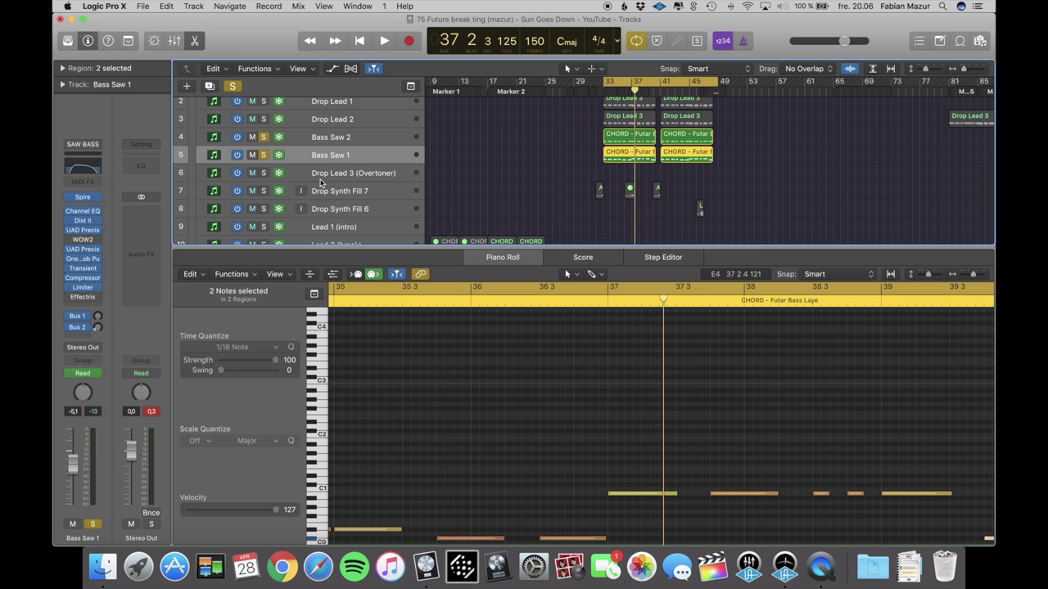
pyautogui.click(369, 138)
pyautogui.moveTo(73, 456); pyautogui.dragTo(73, 449)
pyautogui.press('space')
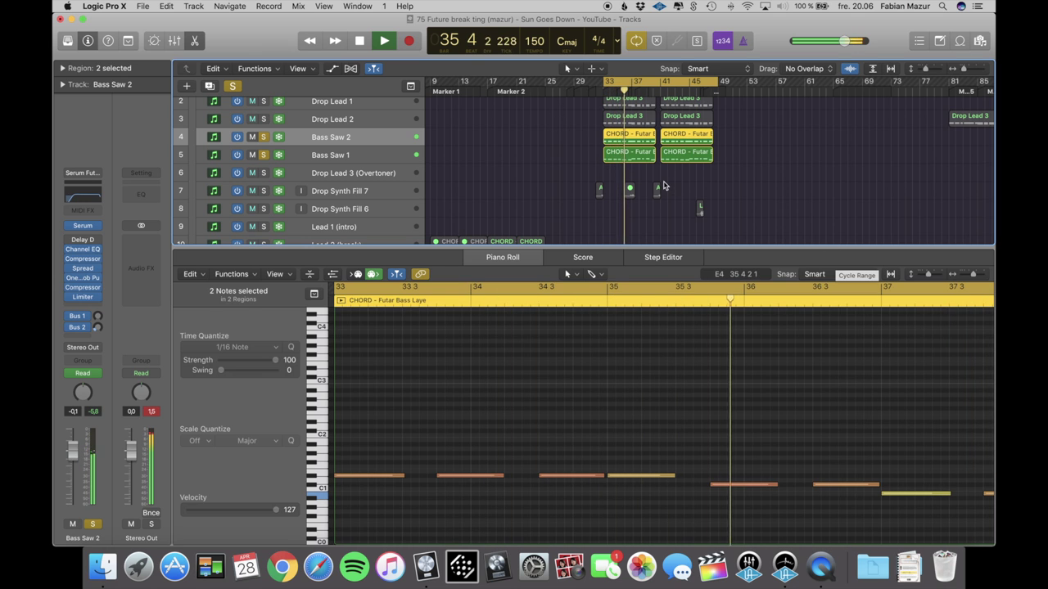
pyautogui.press('space')
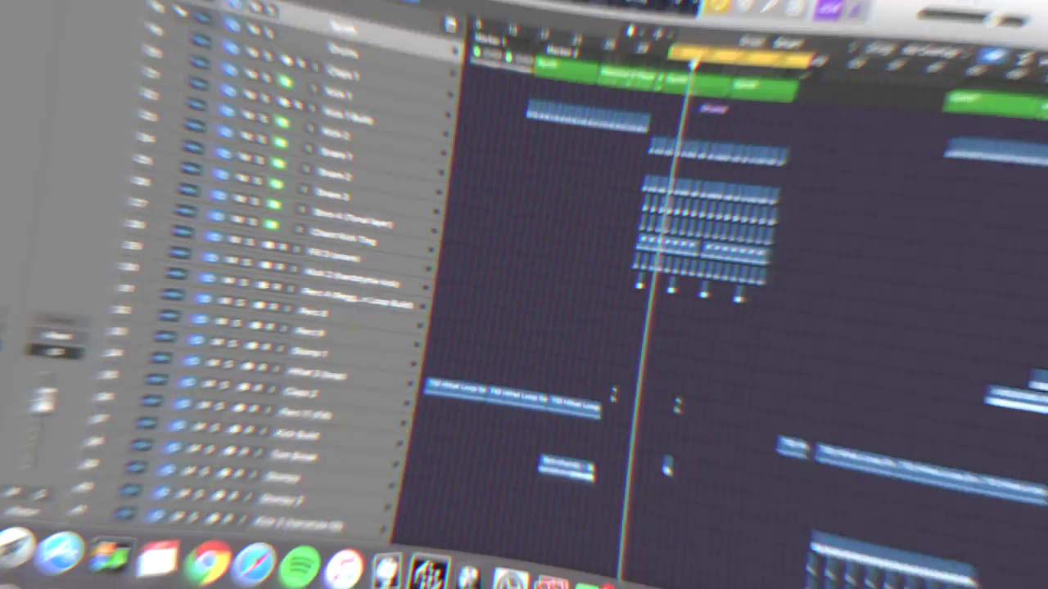
# Look through all tracks in the Drums stack, from Claps 1 to Perc1 (Intro), and their regions in the drop
pyautogui.scroll(-4, 509, 251)
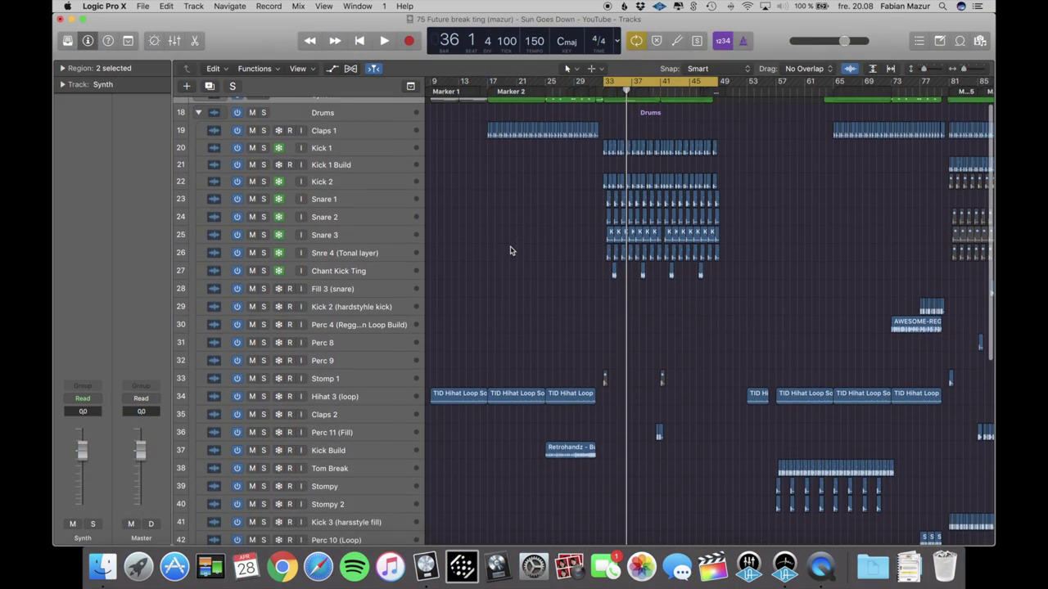
pyautogui.scroll(-5, 510, 251)
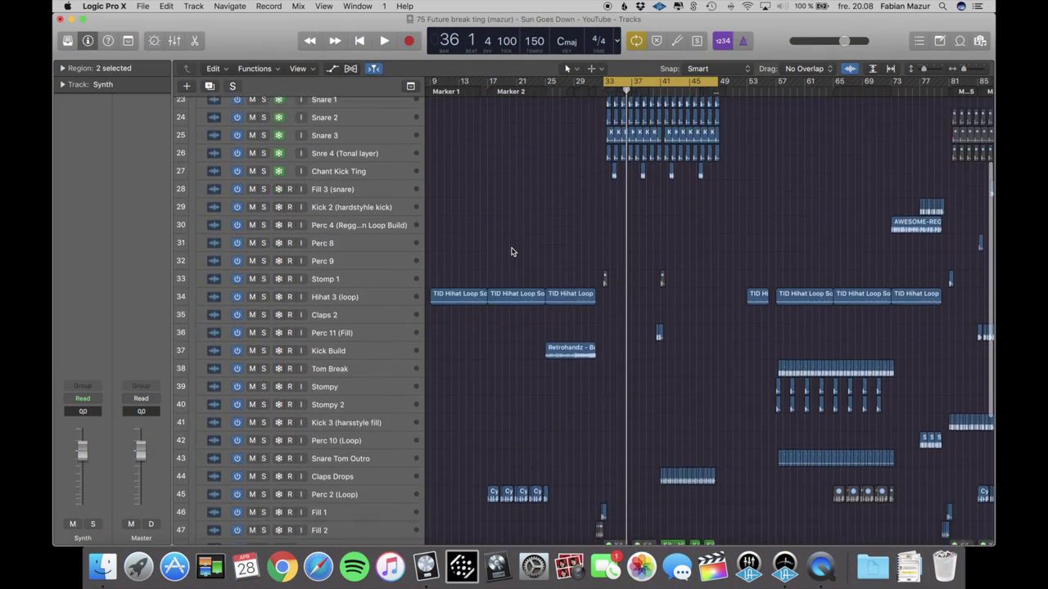
pyautogui.scroll(-2, 319, 491)
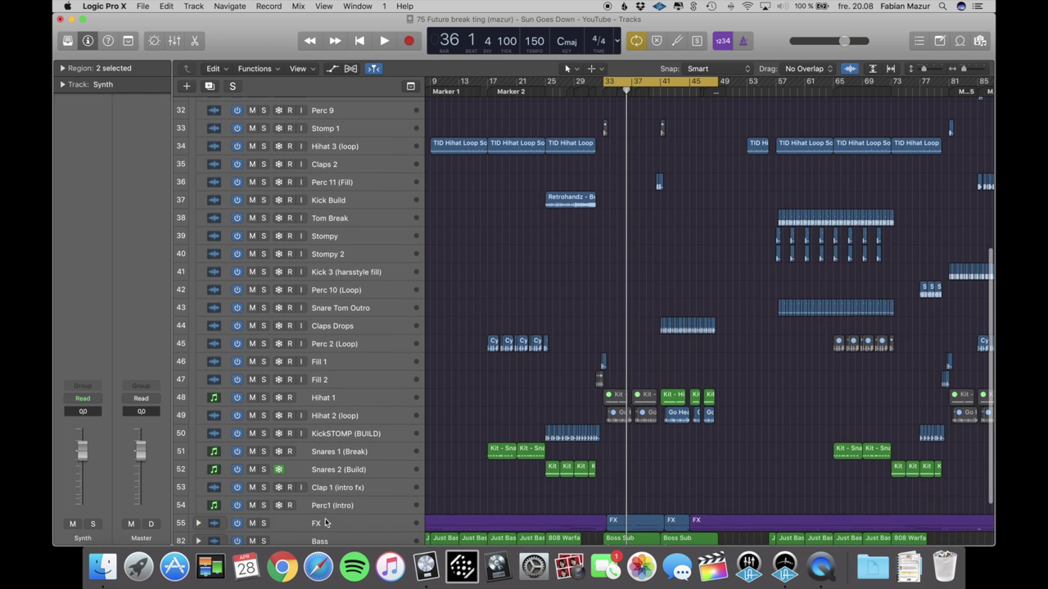
pyautogui.scroll(15, 327, 512)
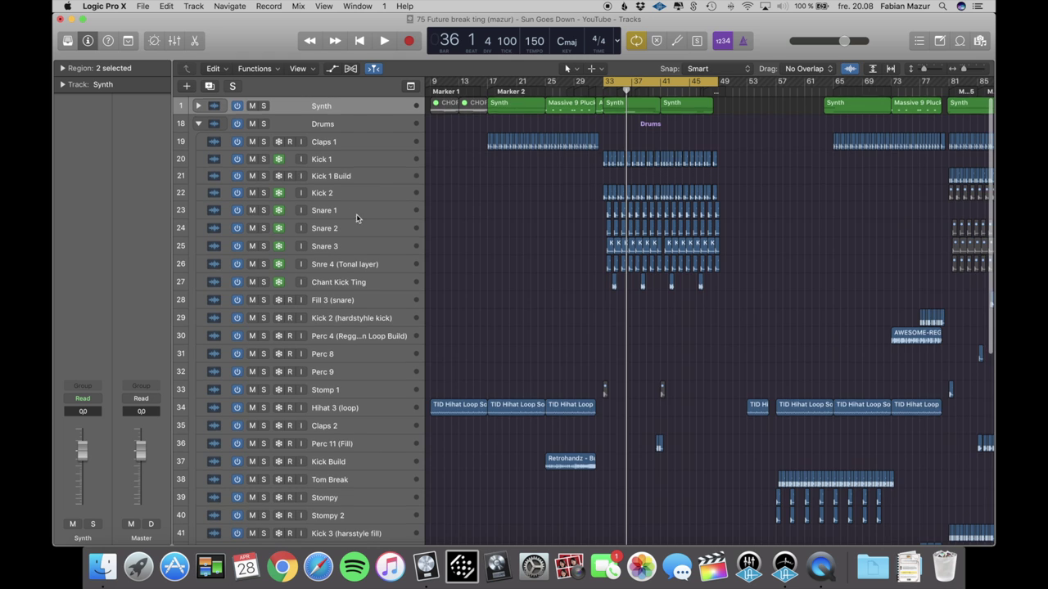
pyautogui.scroll(-2, 356, 214)
pyautogui.hscroll(-1, 345, 309)
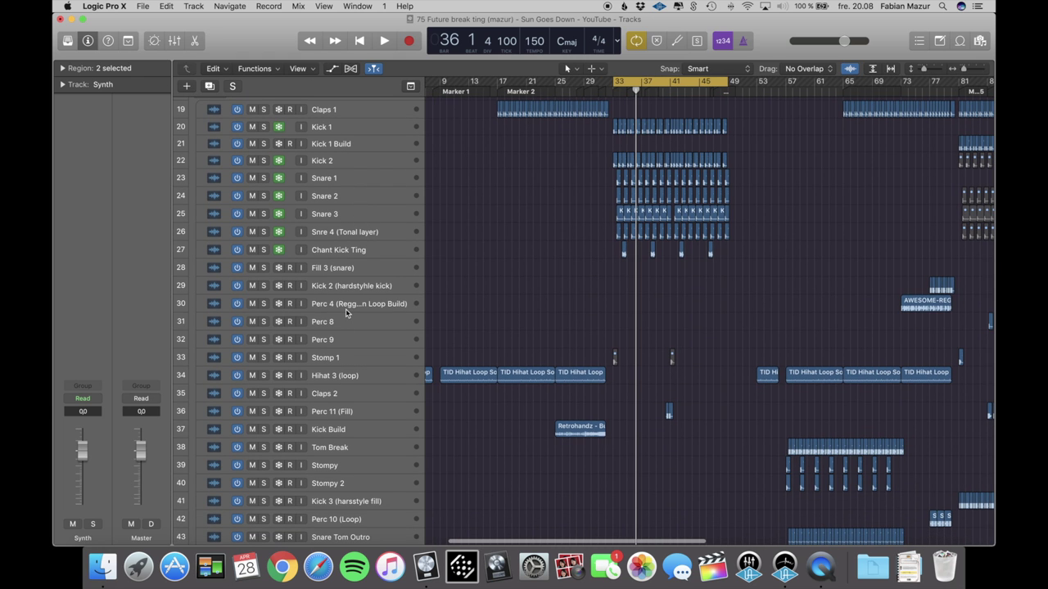
pyautogui.hscroll(-3, 556, 289)
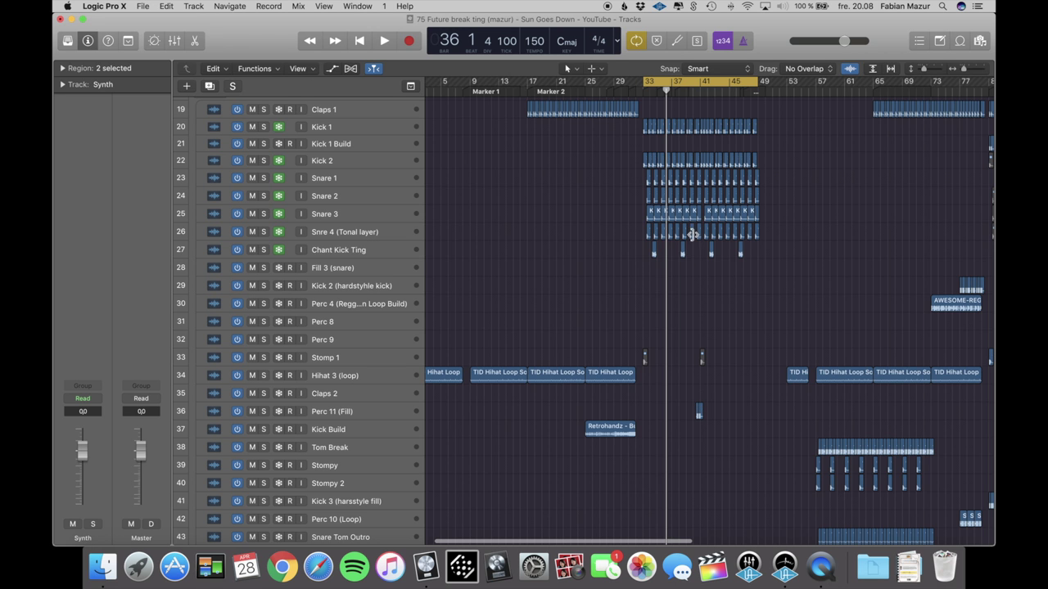
pyautogui.hscroll(-2, 700, 273)
pyautogui.scroll(2, 701, 273)
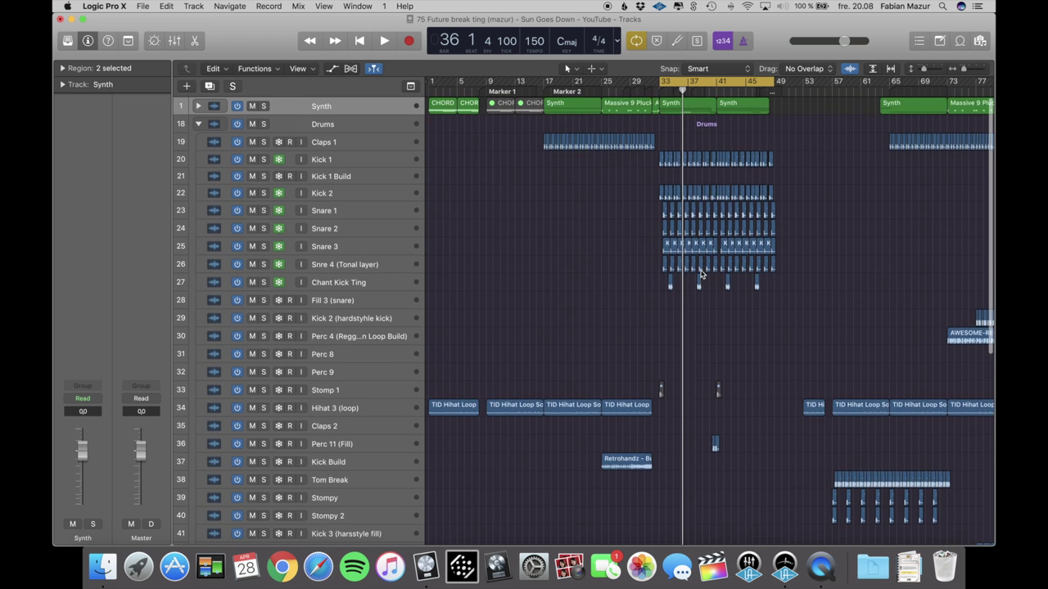
pyautogui.scroll(-1, 701, 274)
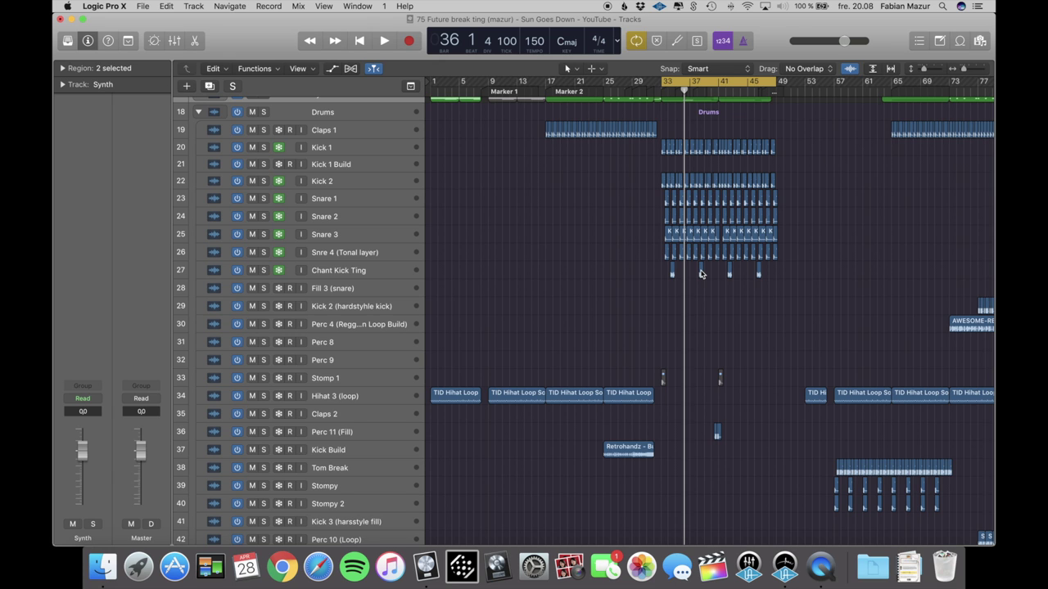
# Turn off the cycle range and briefly play the song from bar 1
pyautogui.click(686, 75)
pyautogui.click(426, 90)
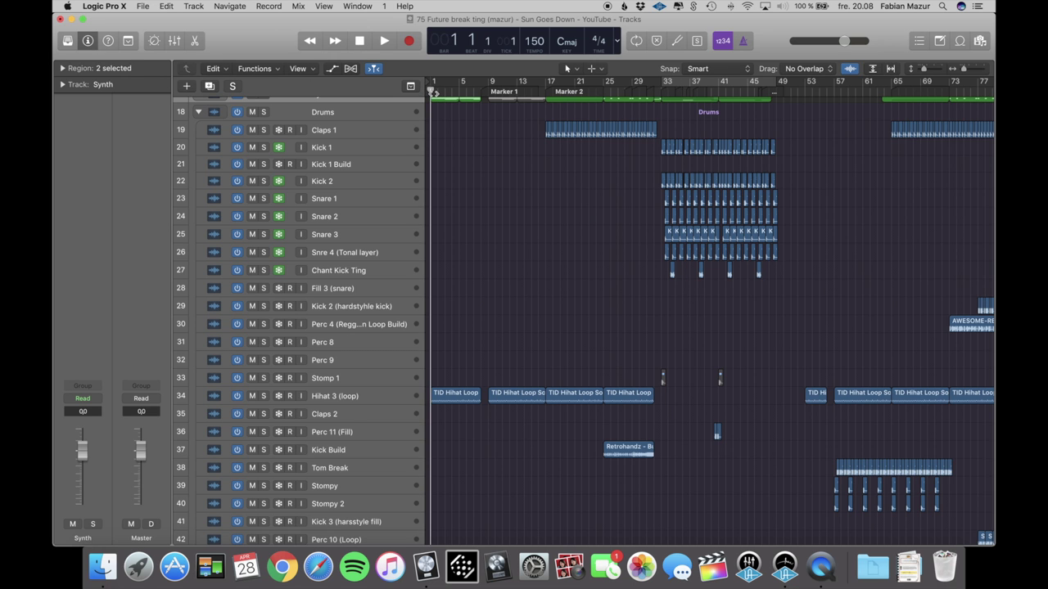
pyautogui.press('space')
pyautogui.scroll(1, 251, 150)
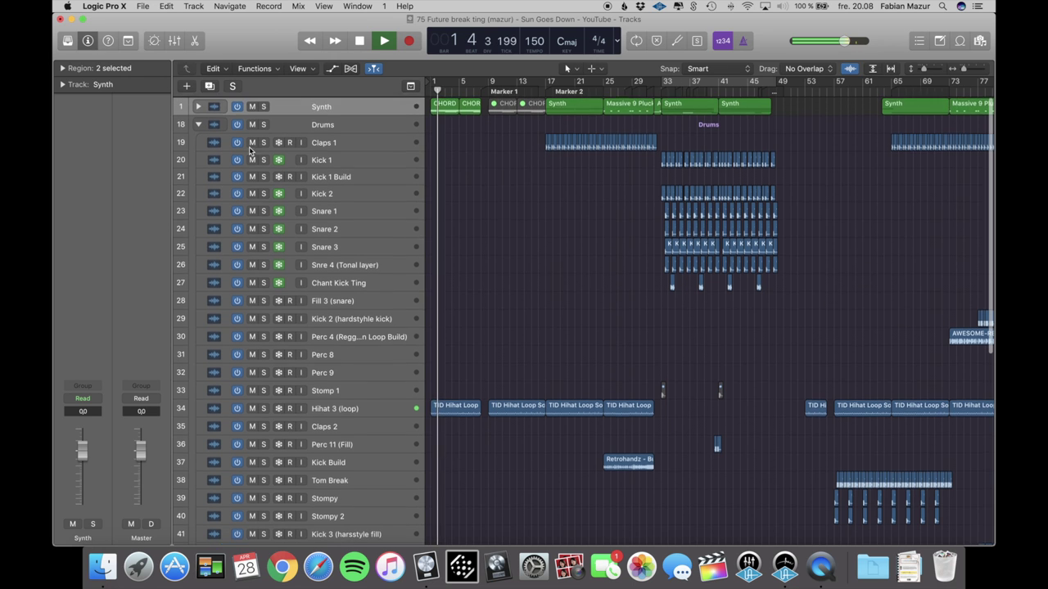
pyautogui.press('space')
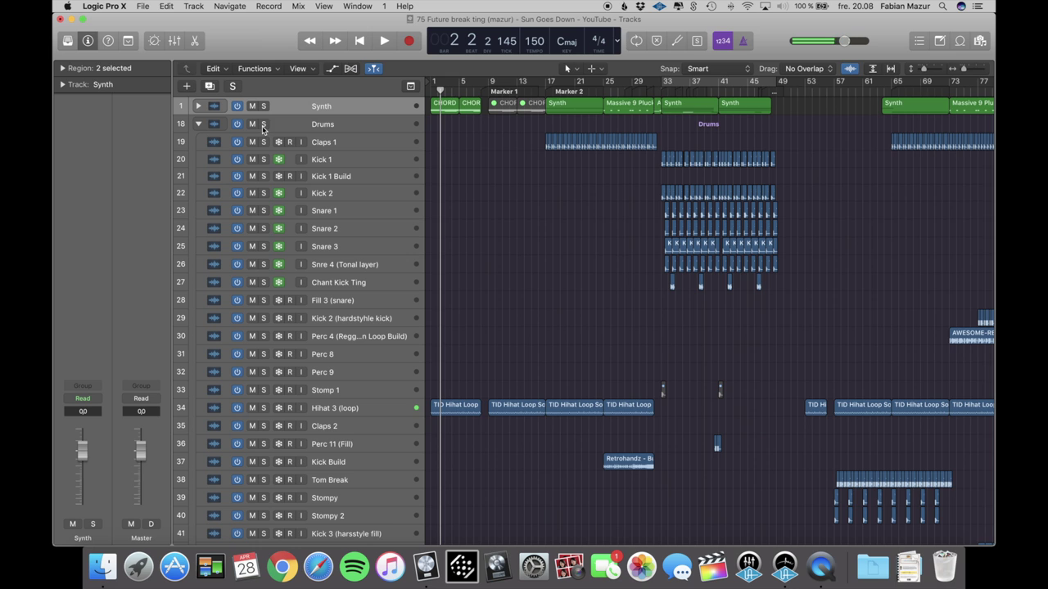
# Solo the Drums stack, play it from bar 1 and select the Hihat 3 (loop) track
pyautogui.click(263, 125)
pyautogui.moveTo(442, 98); pyautogui.dragTo(431, 92)
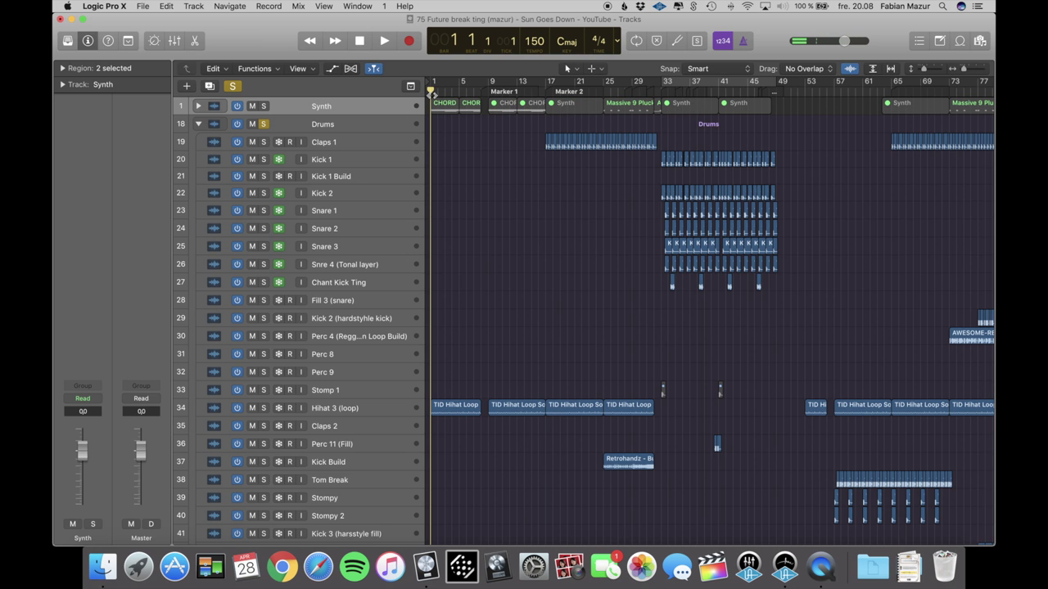
pyautogui.press('space')
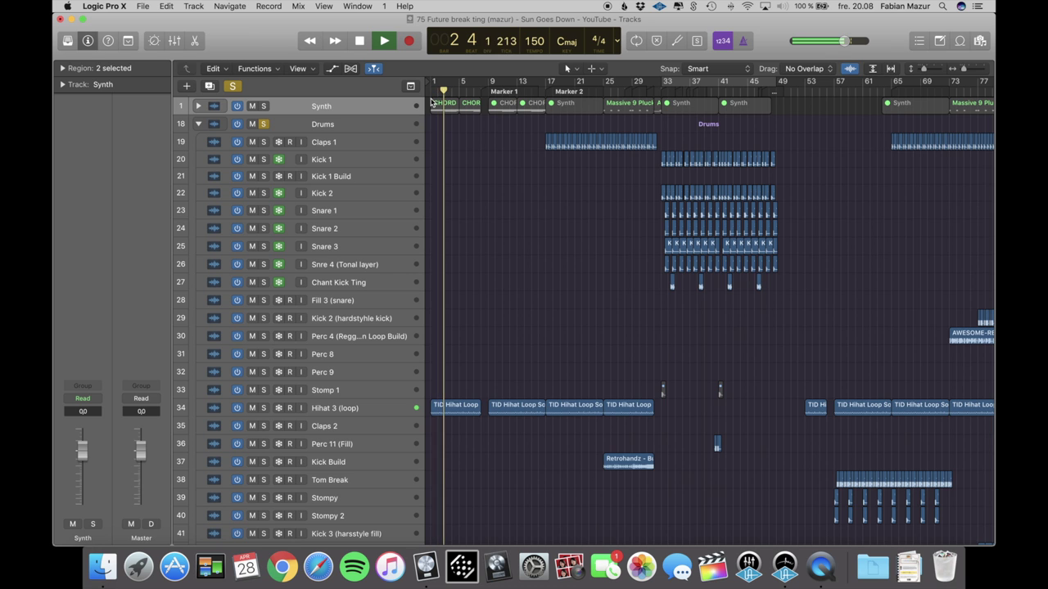
pyautogui.click(363, 408)
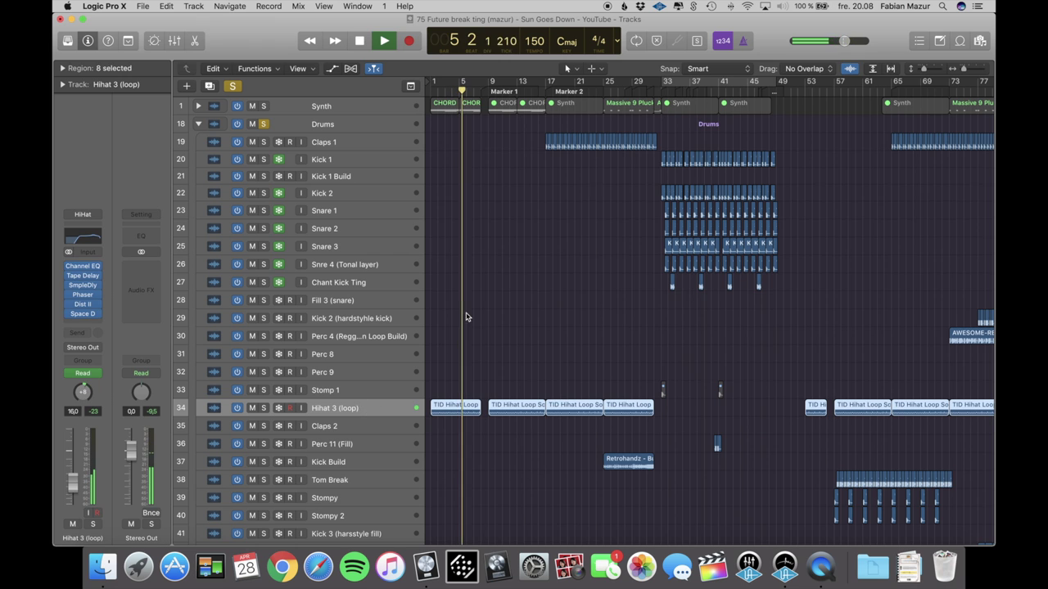
pyautogui.press('space')
# Solo the Hihat 3 (loop) track, bypass all its effects and play it from bar 1
pyautogui.scroll(-5, 463, 323)
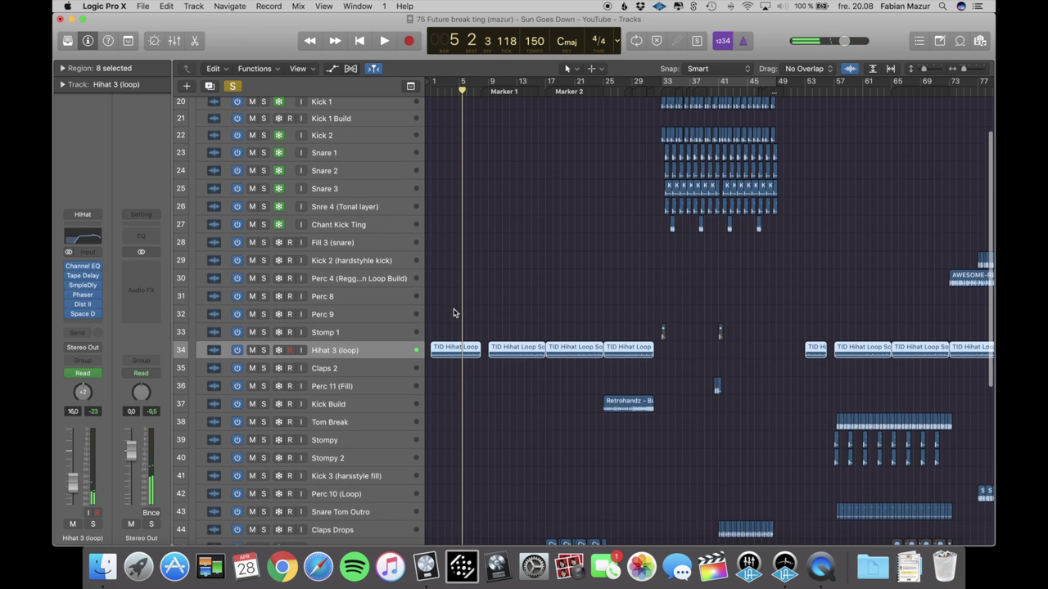
pyautogui.press('Return')
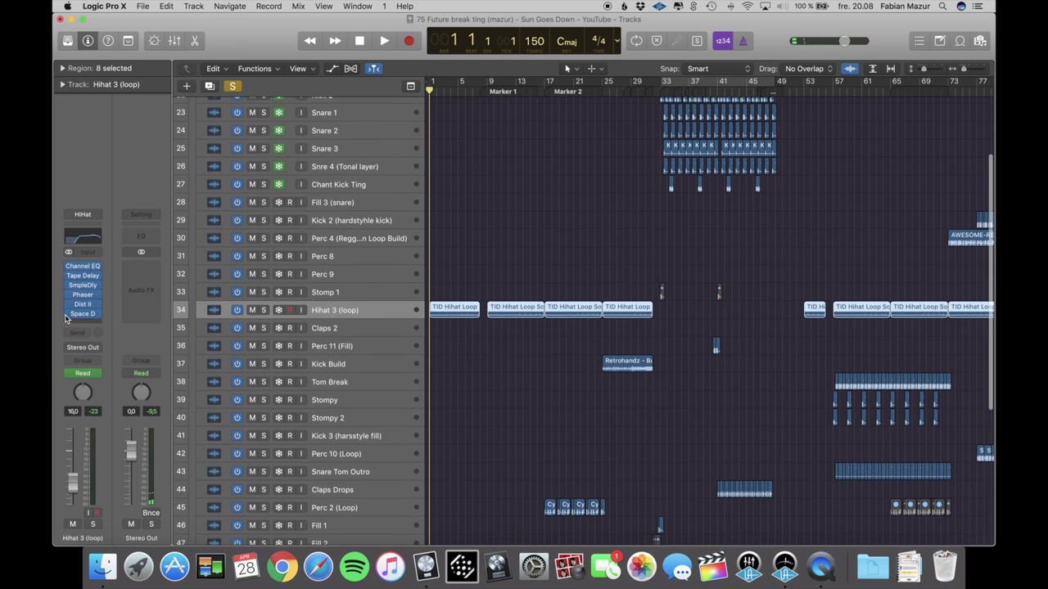
pyautogui.click(263, 310)
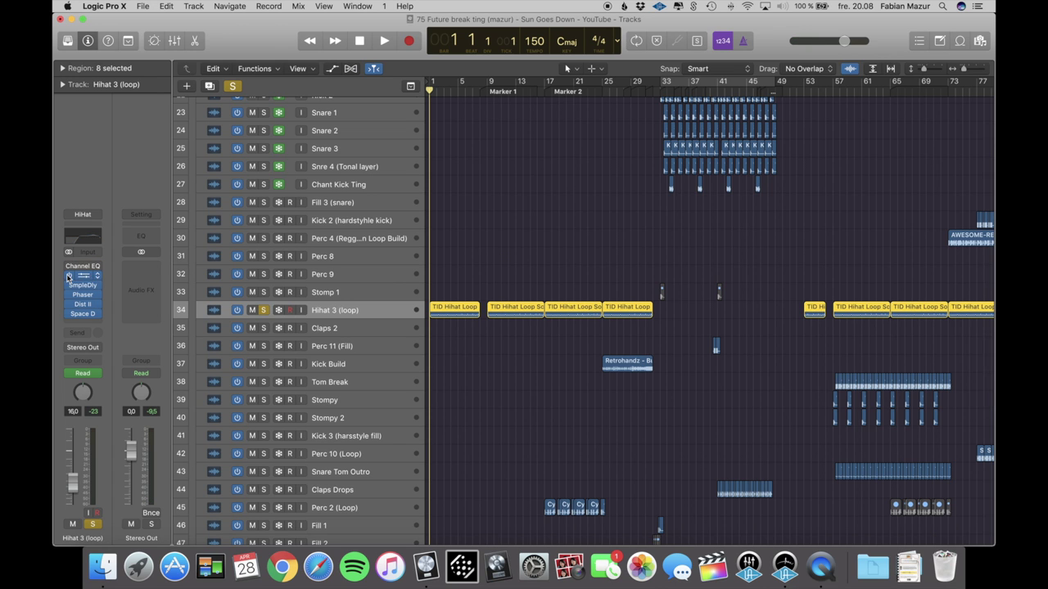
pyautogui.press('space')
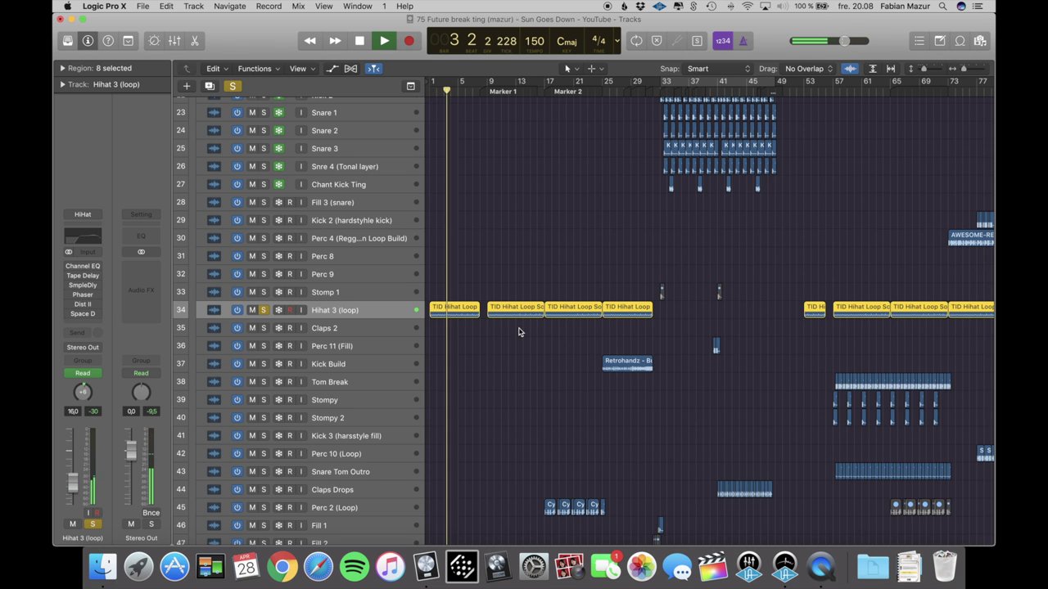
pyautogui.press('space')
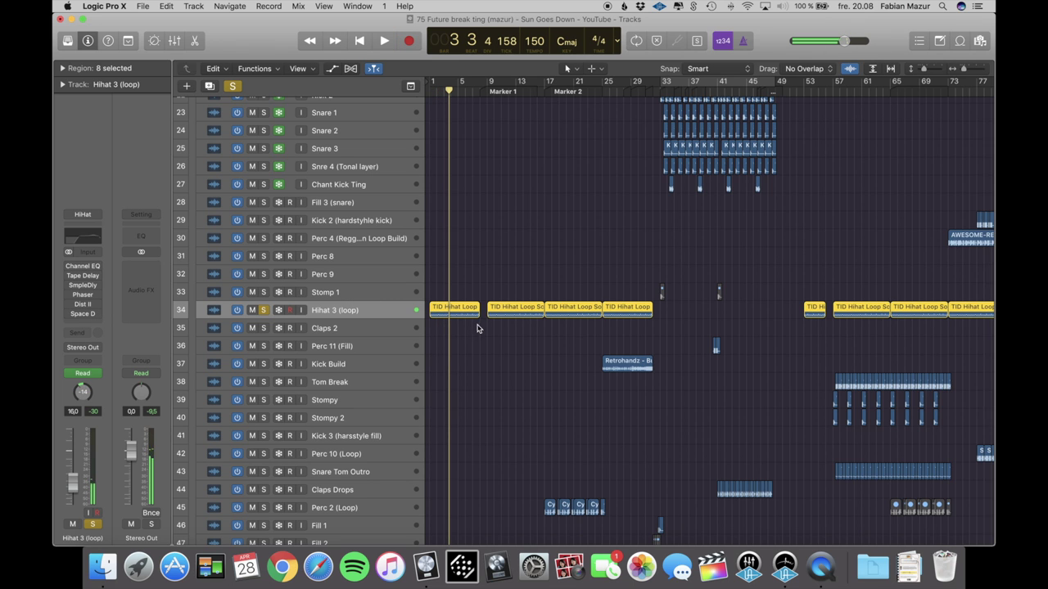
# Re-enable Channel EQ, Tape Delay and Sample Delay on Hihat 3 (loop), and examine the Sample Delay's left and right delays before closing its window
pyautogui.click(68, 267)
pyautogui.click(68, 275)
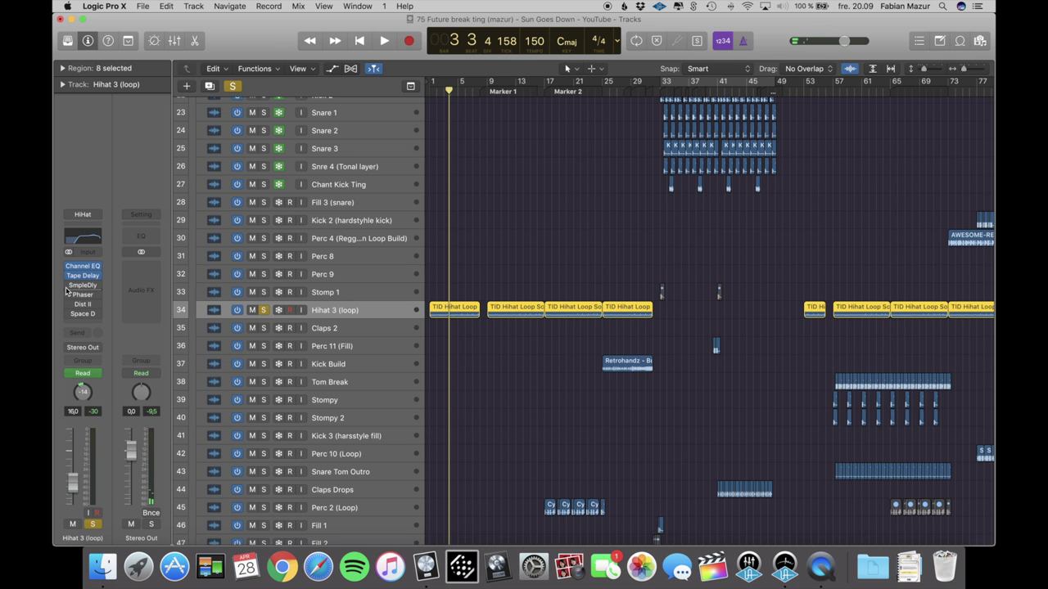
pyautogui.click(68, 284)
pyautogui.click(90, 286)
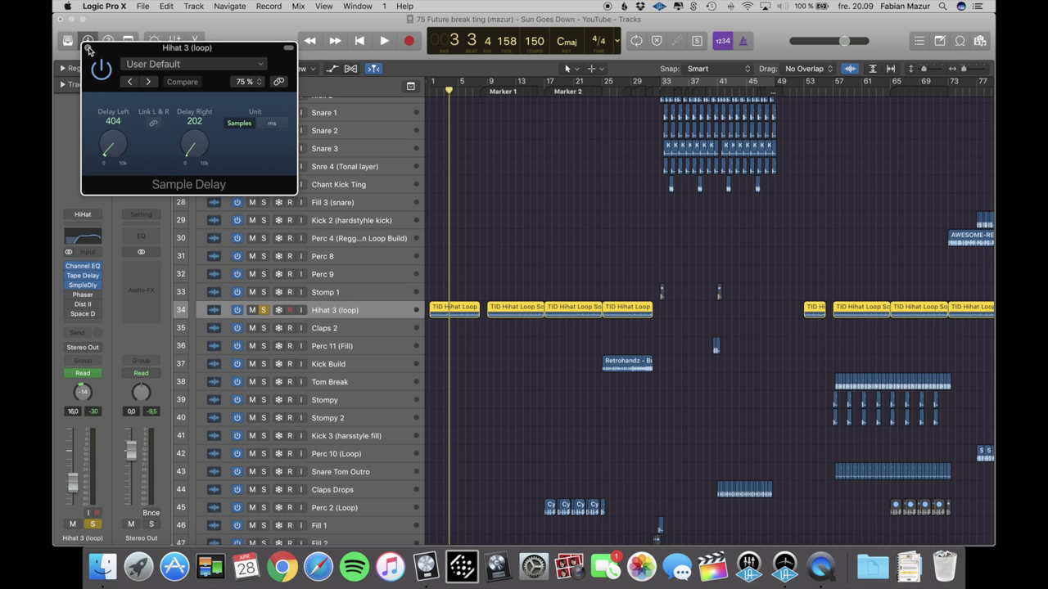
pyautogui.click(89, 49)
# Re-enable the Phaser, Dist II and Space D effects on Hihat 3 (loop) while auditioning the track from bar 1
pyautogui.click(83, 295)
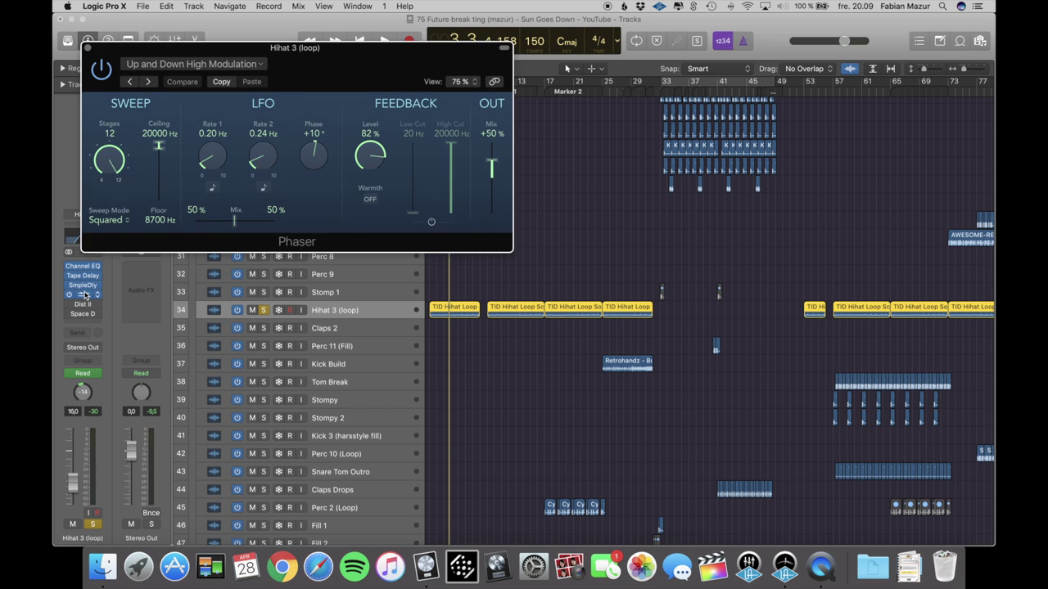
pyautogui.moveTo(278, 47); pyautogui.dragTo(748, 25)
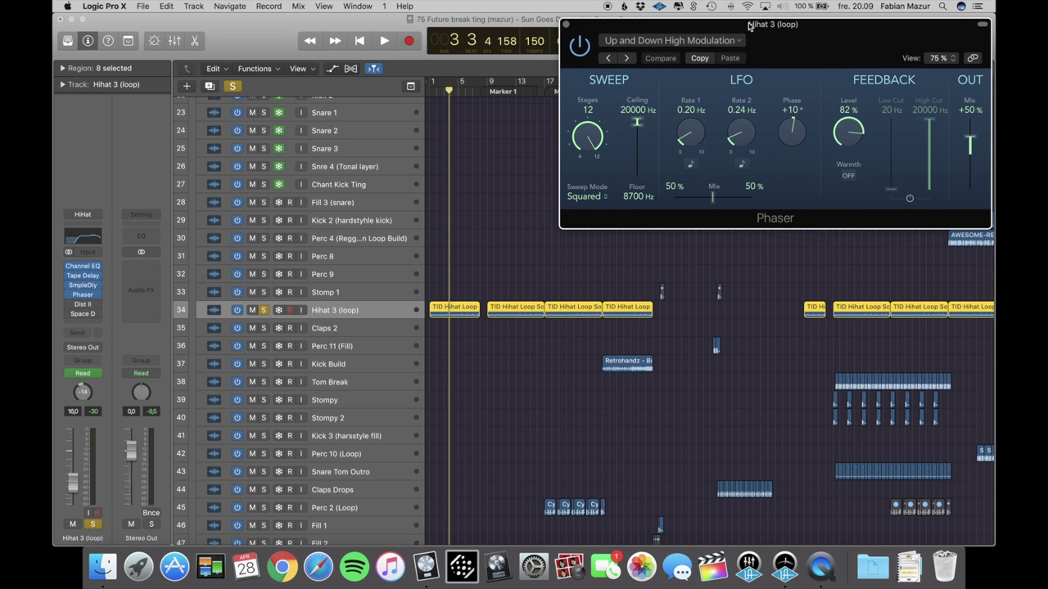
pyautogui.click(432, 93)
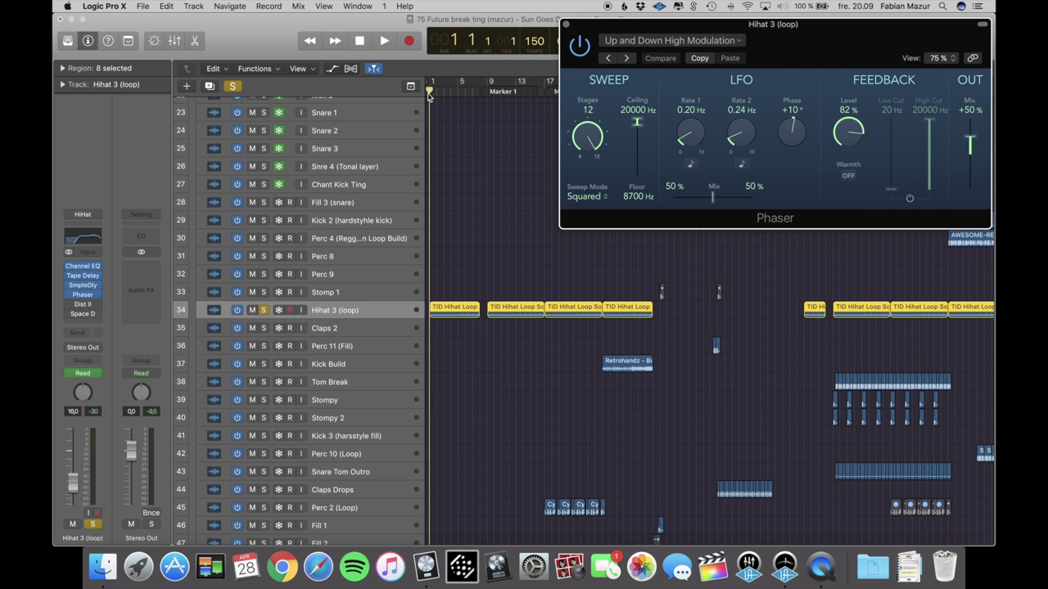
pyautogui.press('space')
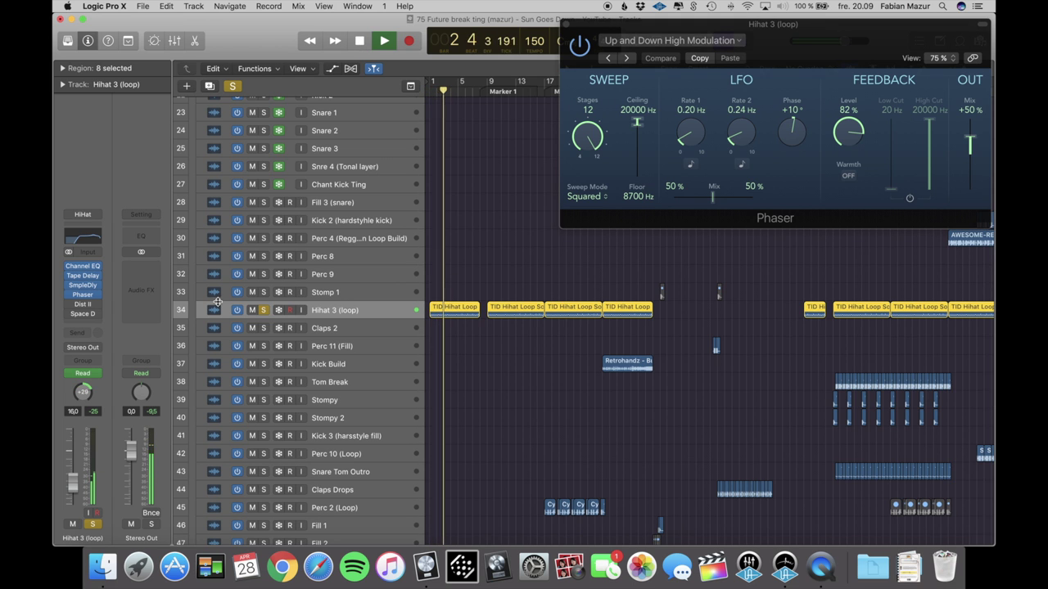
pyautogui.click(68, 305)
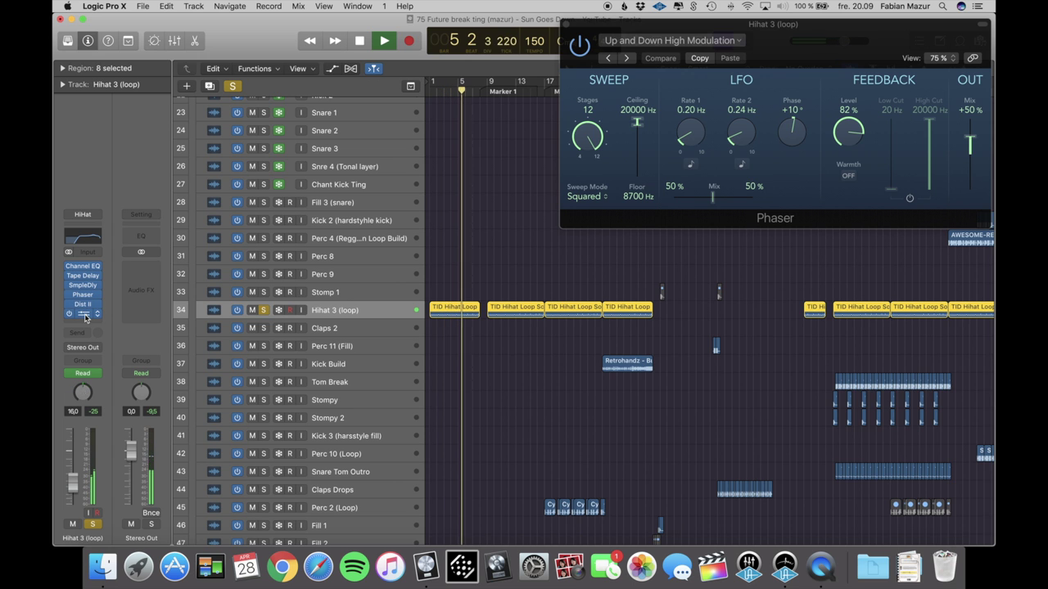
pyautogui.press('space')
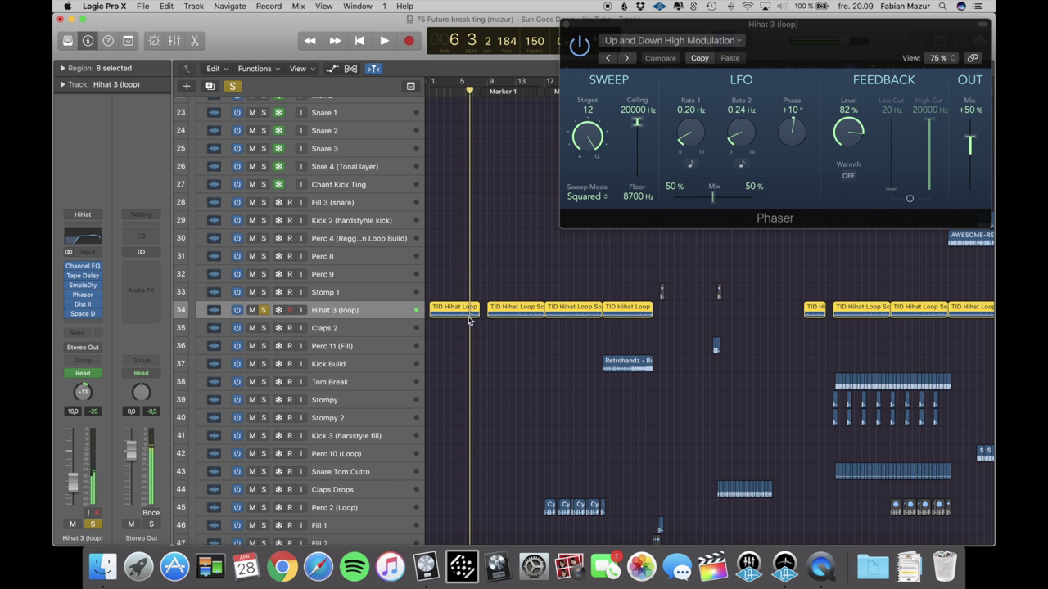
# Show track automation and play Hihat 3 (loop) from bar 1 to examine its pan curve, then hide the automation
pyautogui.press('Return')
pyautogui.scroll(4, 423, 141)
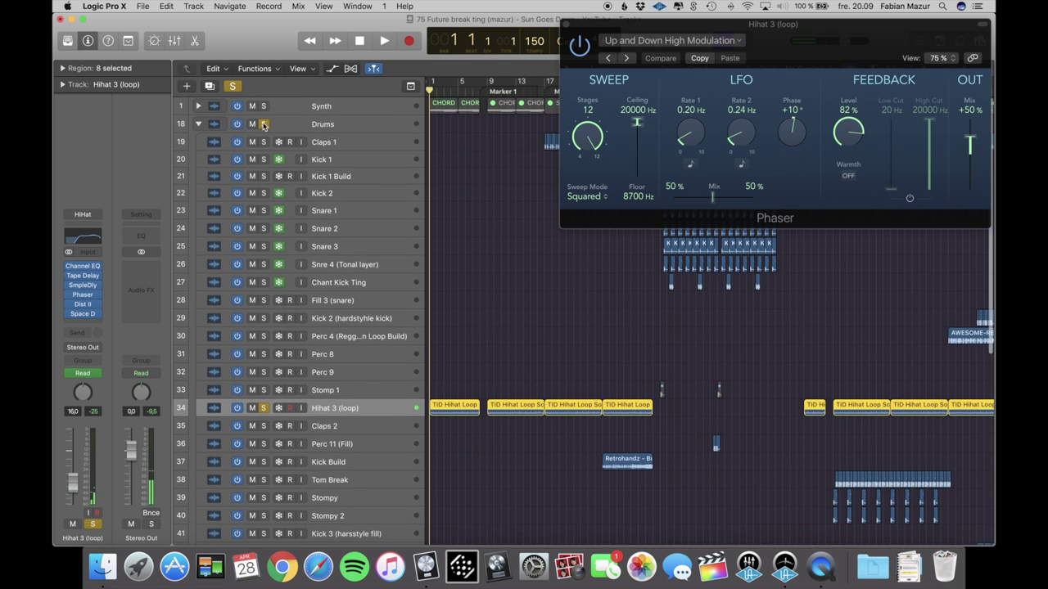
pyautogui.press('a')
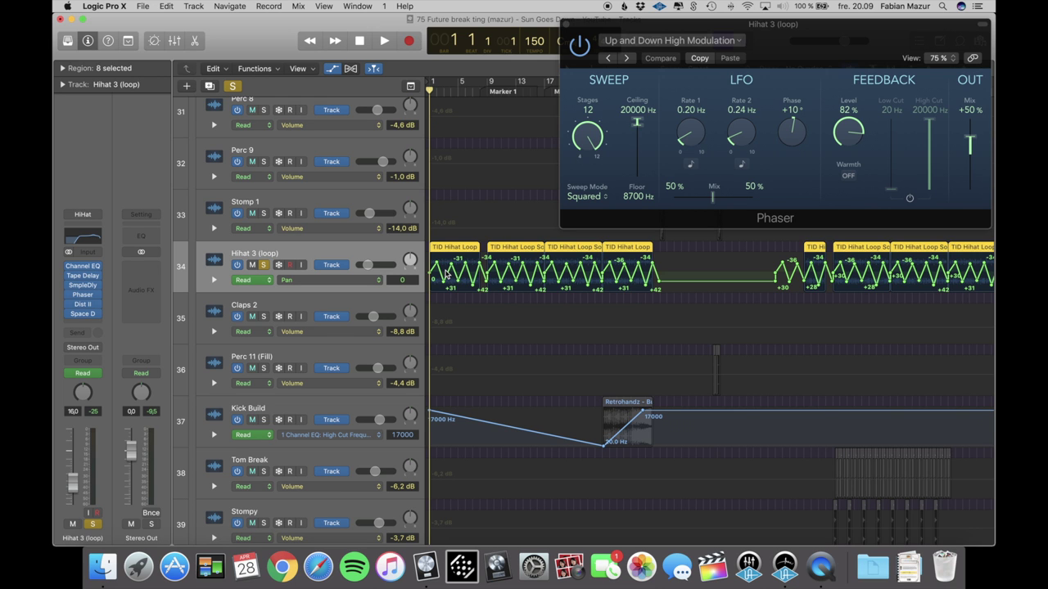
pyautogui.press('space')
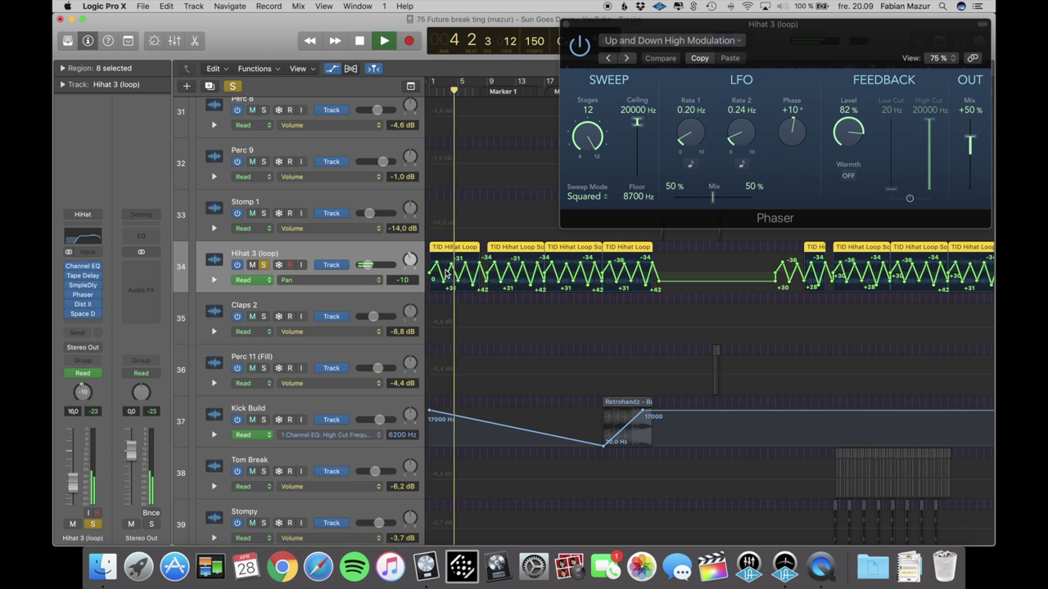
pyautogui.press('a')
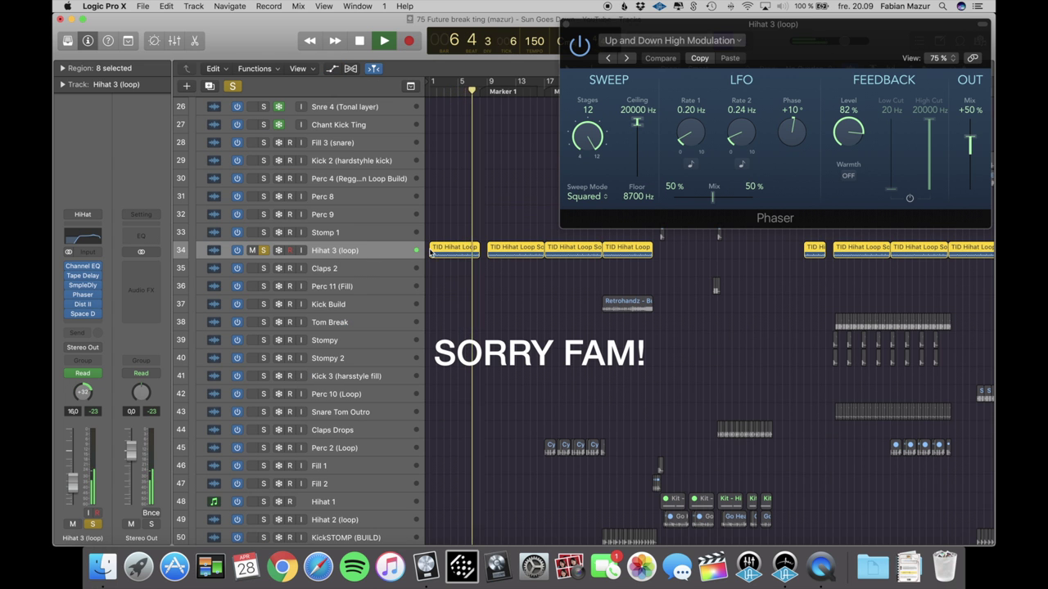
# Unsolo Hihat 3 (loop), stop playback and solo the whole Drums stack
pyautogui.press('s')
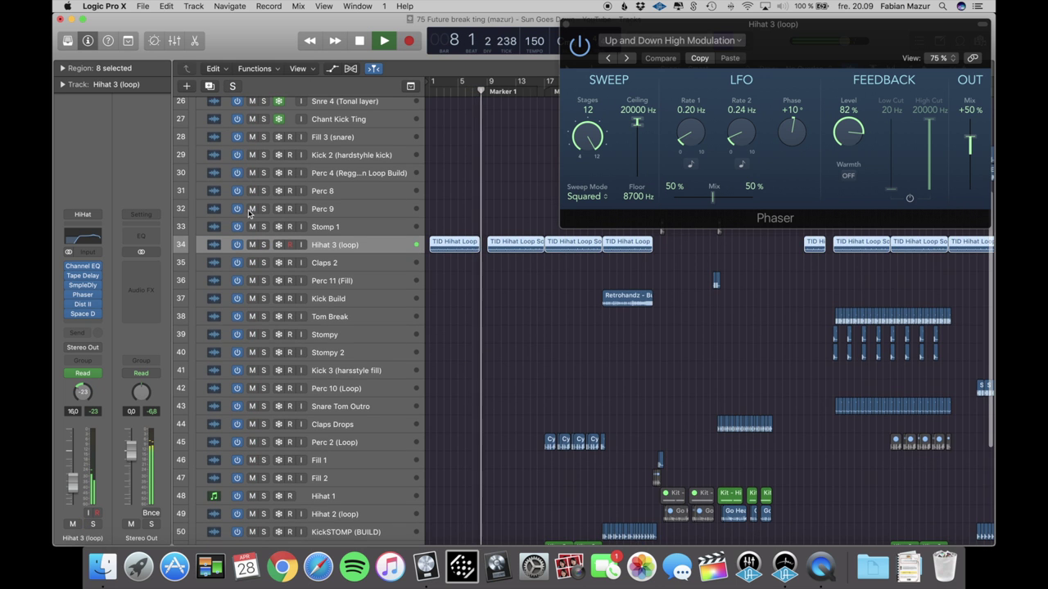
pyautogui.scroll(5, 256, 160)
pyautogui.press('space')
pyautogui.click(262, 124)
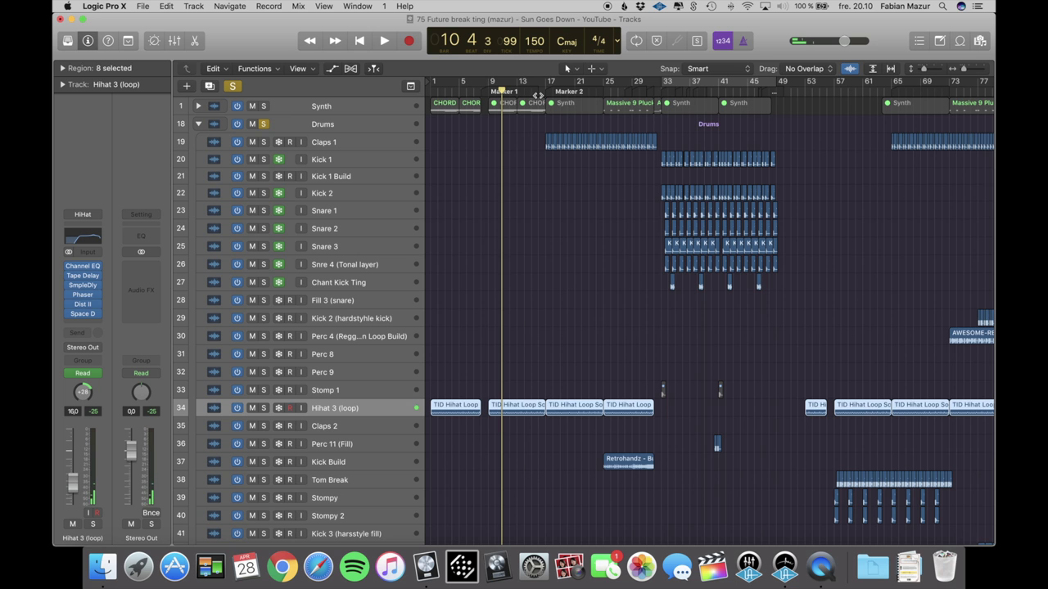
# Look through the drum tracks and play the soloed Drums stack from bar 17 with the build-up section enlarged
pyautogui.moveTo(539, 91); pyautogui.dragTo(545, 90)
pyautogui.scroll(-4, 642, 350)
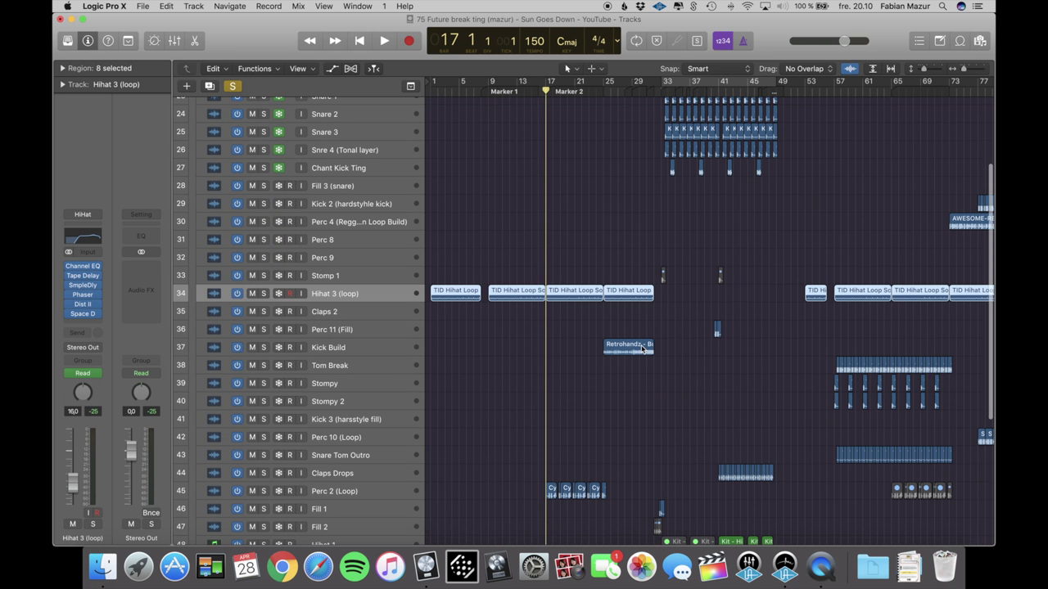
pyautogui.scroll(-1, 642, 349)
pyautogui.scroll(-8, 641, 349)
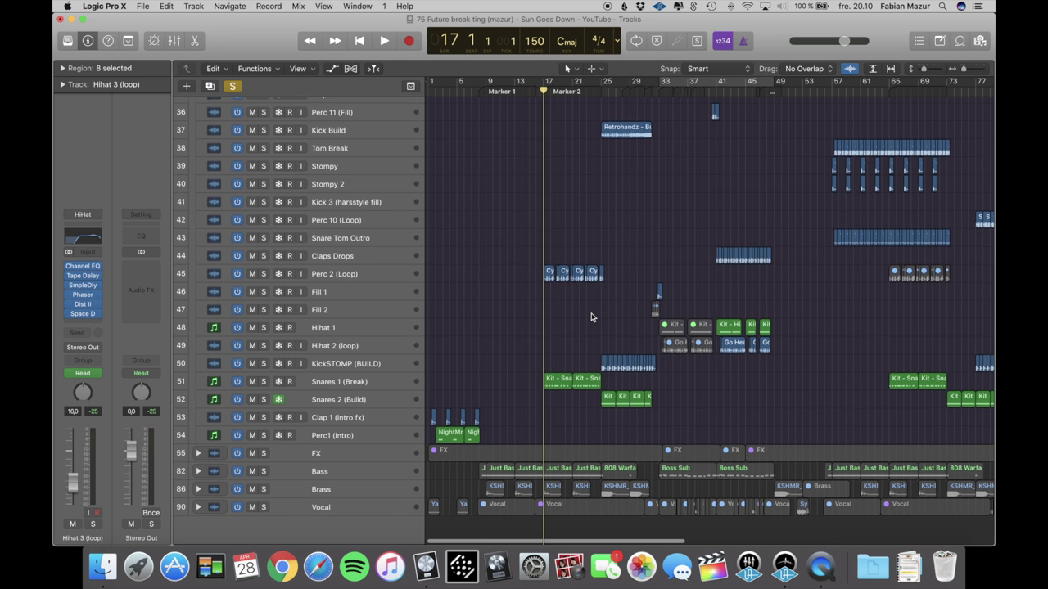
pyautogui.scroll(3, 589, 315)
pyautogui.scroll(10, 585, 317)
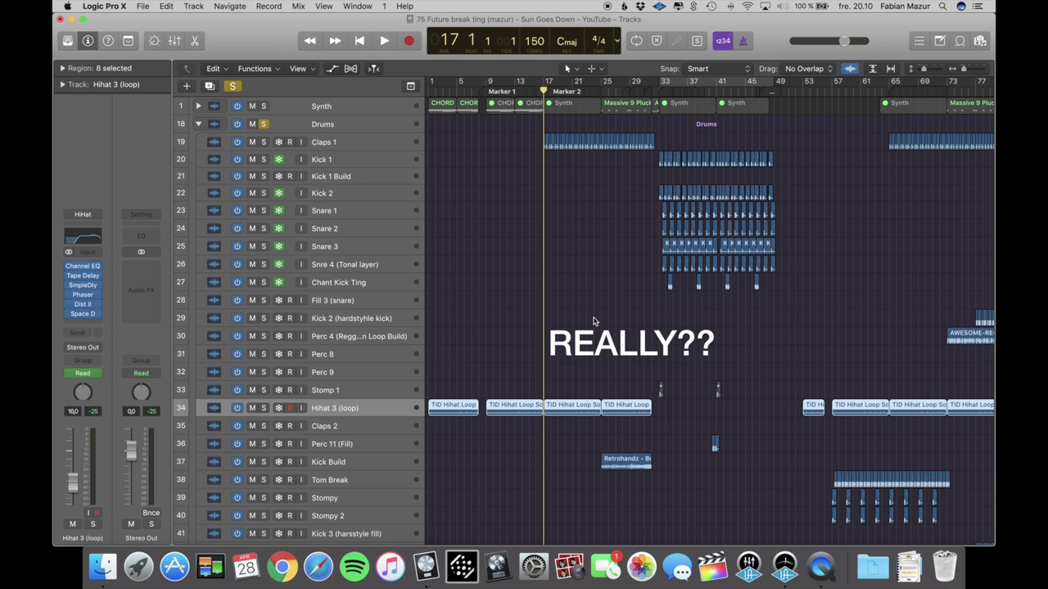
pyautogui.press('space')
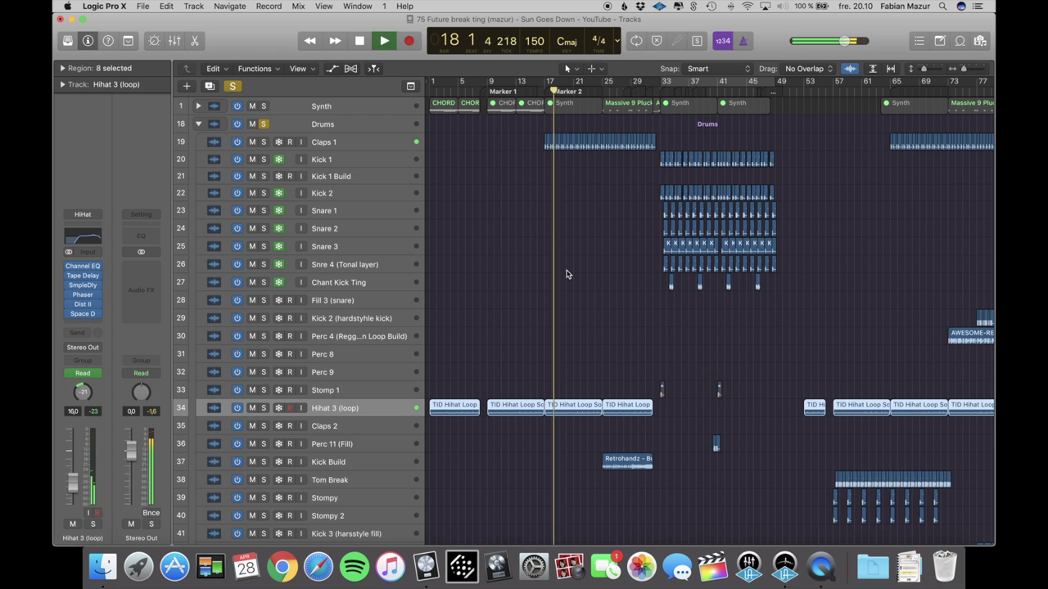
pyautogui.moveTo(963, 69); pyautogui.dragTo(965, 69)
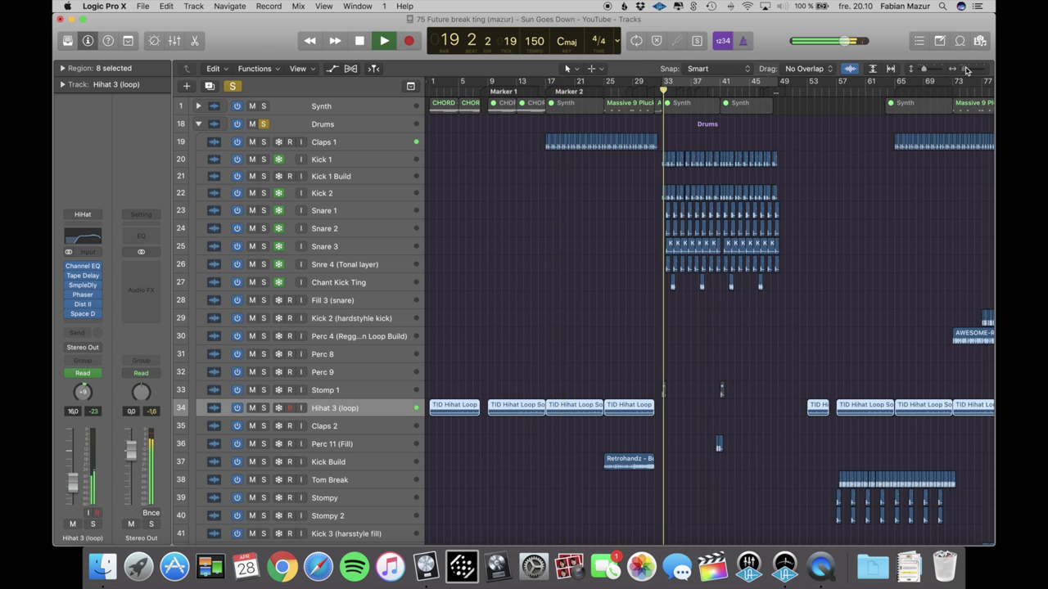
pyautogui.hscroll(3, 843, 153)
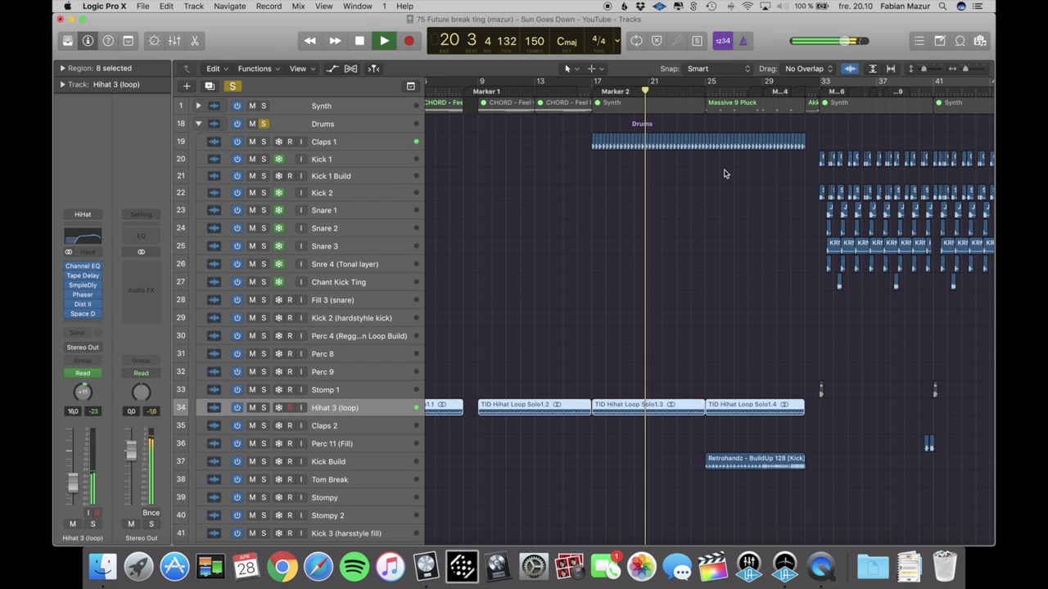
# Stop playback, return the playhead to bar 17 and select the Perc 2 (Loop) track with its snare roll regions
pyautogui.press('space')
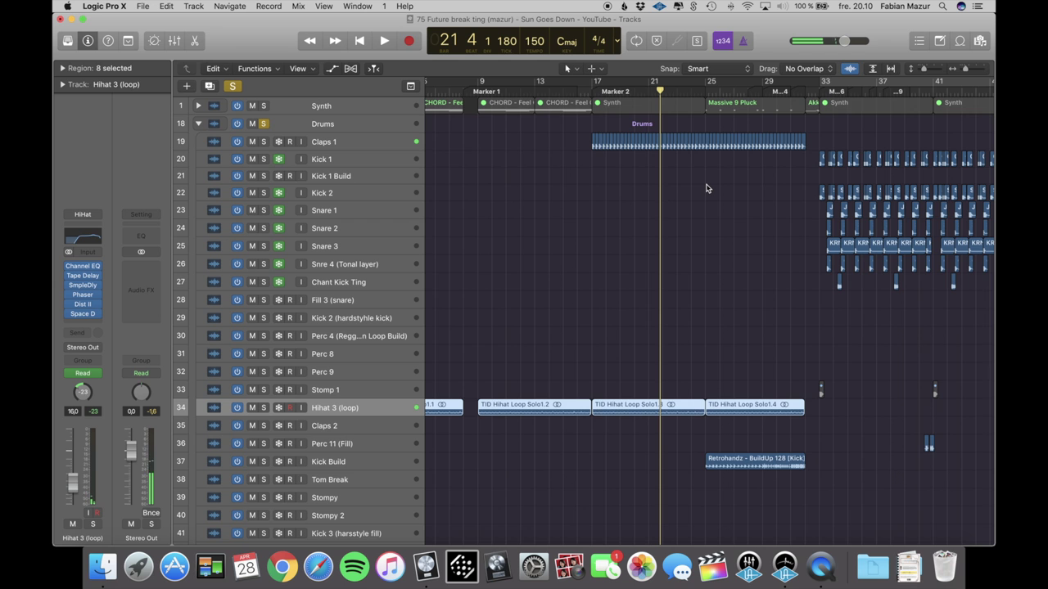
pyautogui.click(603, 93)
pyautogui.scroll(-5, 646, 226)
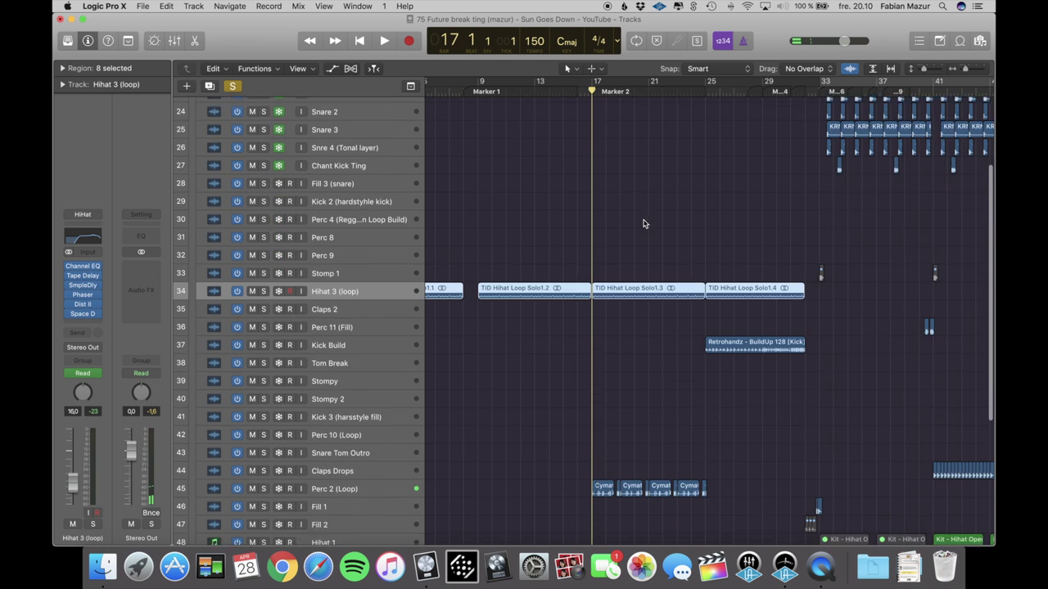
pyautogui.scroll(-3, 649, 228)
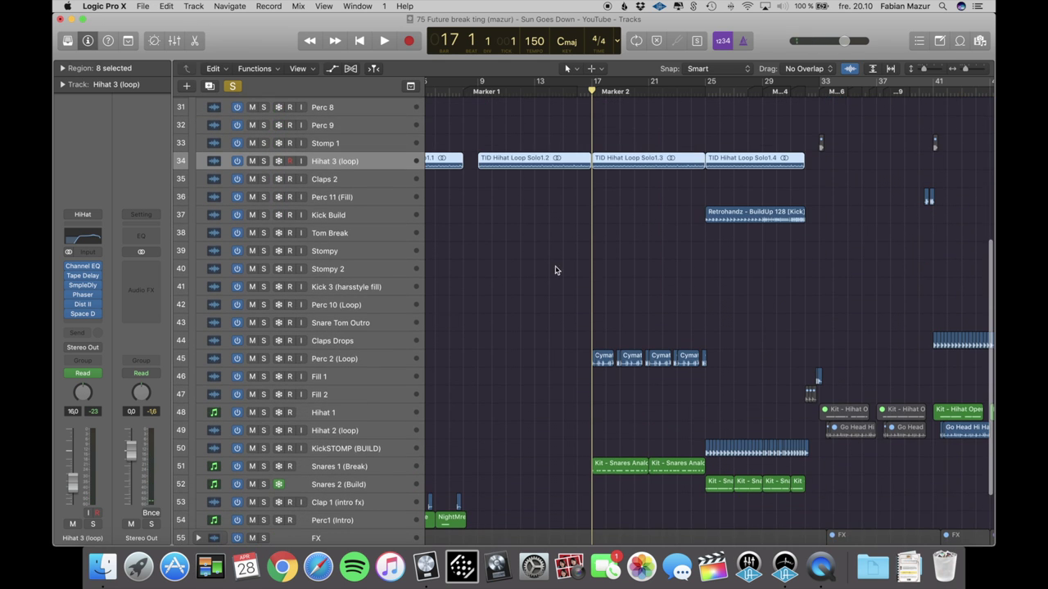
pyautogui.click(372, 360)
pyautogui.moveTo(965, 70); pyautogui.dragTo(971, 71)
pyautogui.hscroll(2, 807, 287)
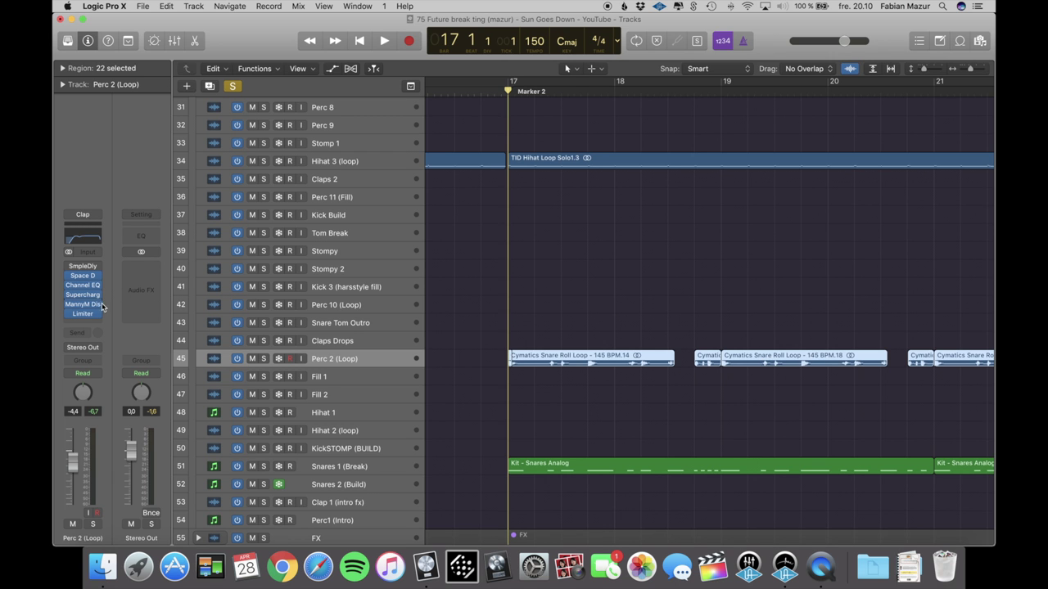
# Examine the MannyM Distortion and Supercharger plug-ins on Perc 2 (Loop), and close both windows
pyautogui.moveTo(198, 47); pyautogui.dragTo(739, 7)
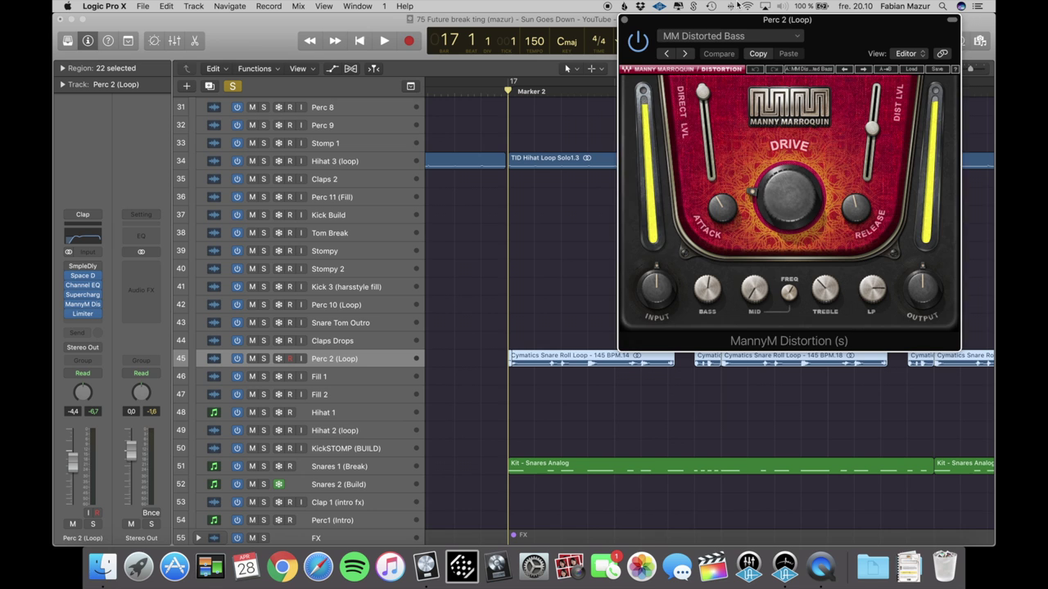
pyautogui.click(102, 295)
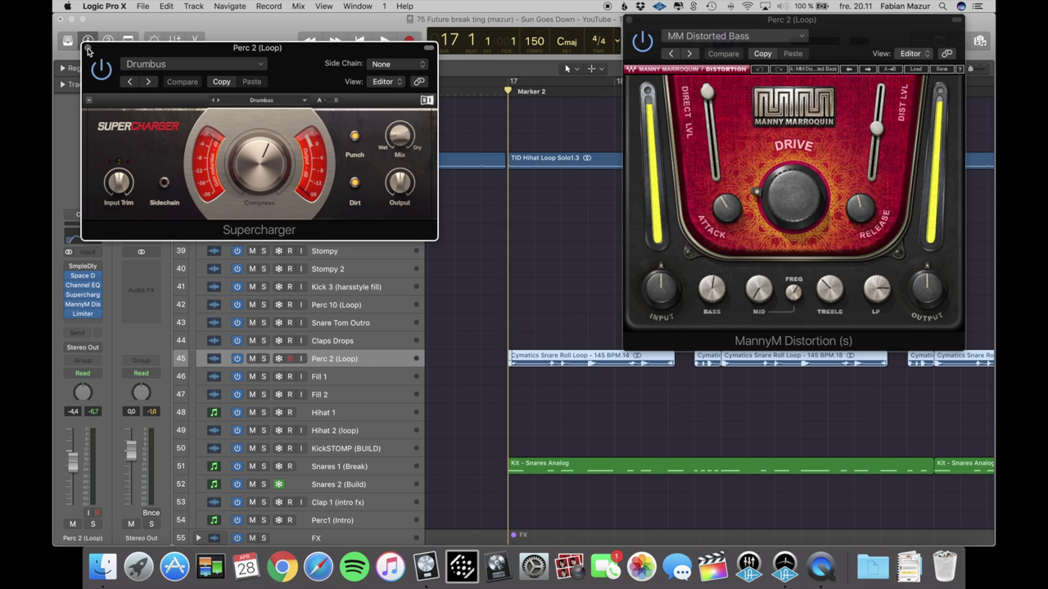
pyautogui.click(629, 19)
pyautogui.click(87, 48)
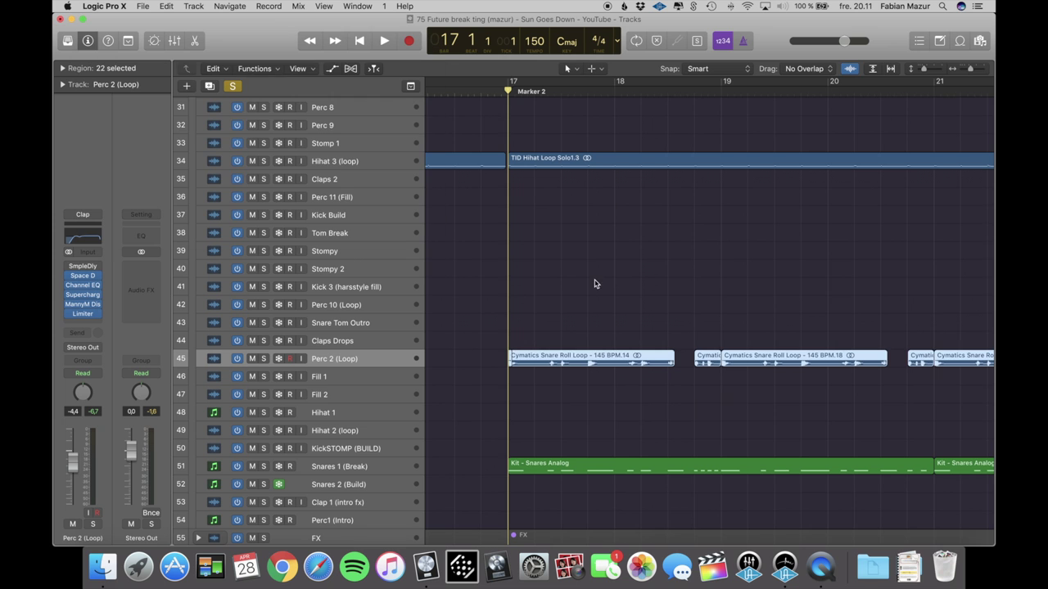
pyautogui.moveTo(972, 72); pyautogui.dragTo(966, 72)
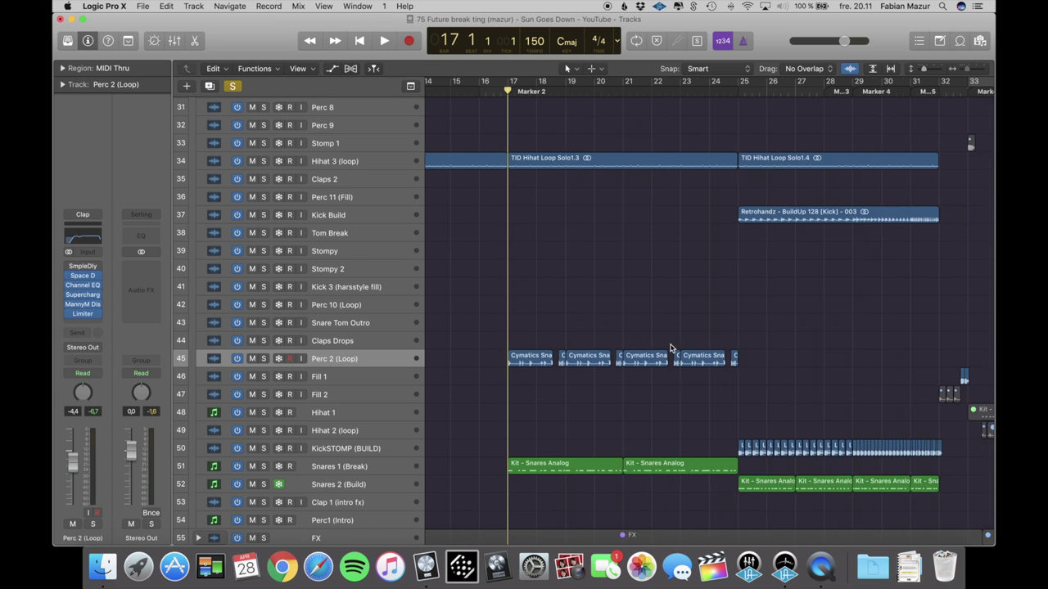
# Play from bar 17 with Snares 1 (Break) soloed, and release its solo to hear it with the other drums
pyautogui.scroll(-3, 615, 386)
pyautogui.click(264, 414)
pyautogui.press('space')
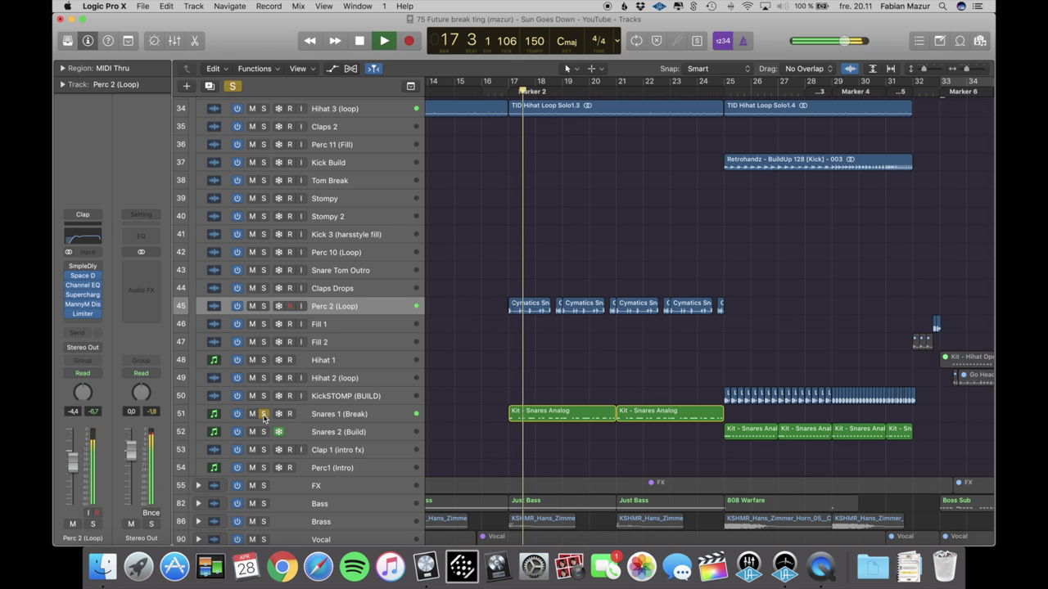
pyautogui.click(263, 414)
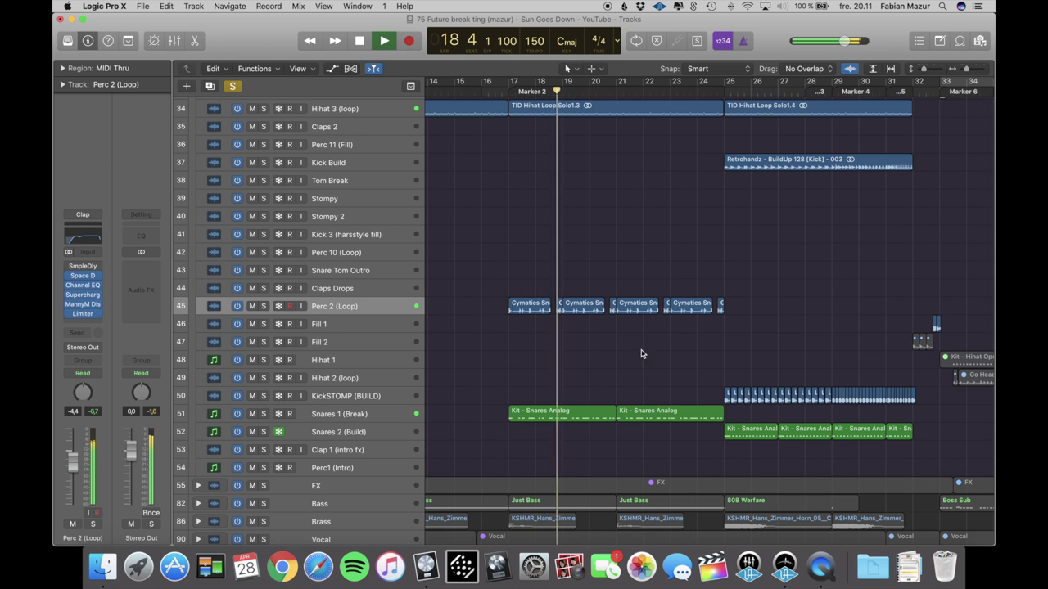
pyautogui.scroll(-2, 835, 334)
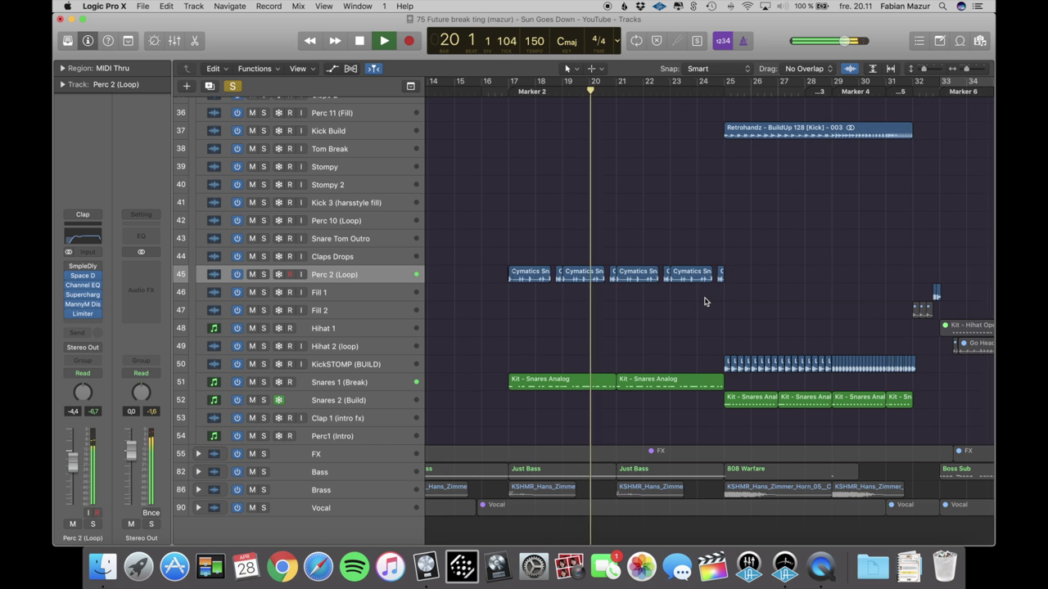
pyautogui.scroll(1, 702, 299)
pyautogui.hscroll(1, 702, 299)
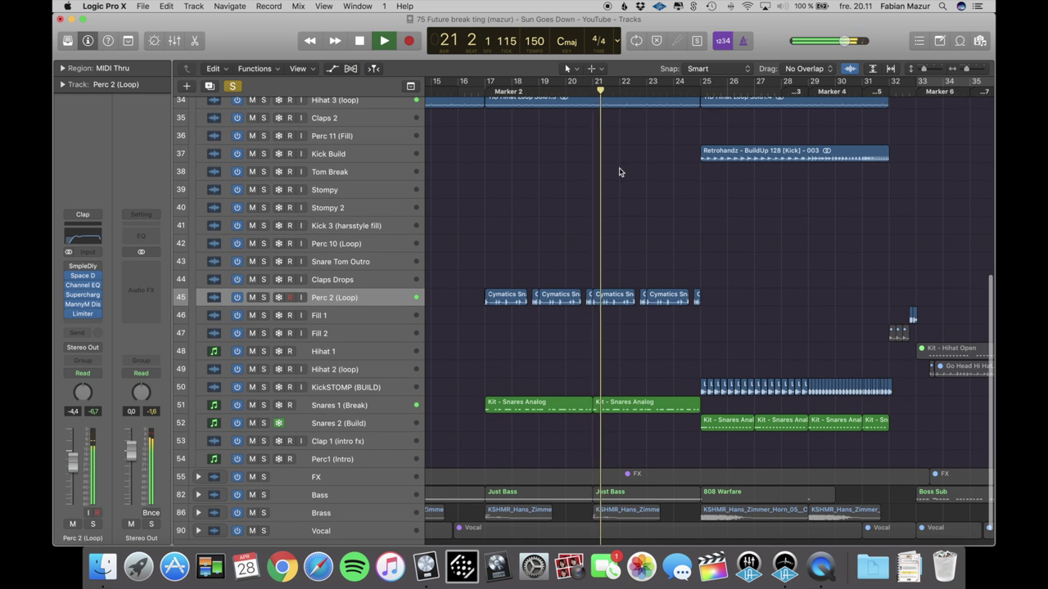
# Stop playback with the playhead at bar 25 and select the Retrohandz BuildUp 128 region on the Kick Build track
pyautogui.scroll(3, 623, 171)
pyautogui.hscroll(2, 631, 174)
pyautogui.hscroll(3, 638, 183)
pyautogui.hscroll(-4, 632, 183)
pyautogui.click(621, 91)
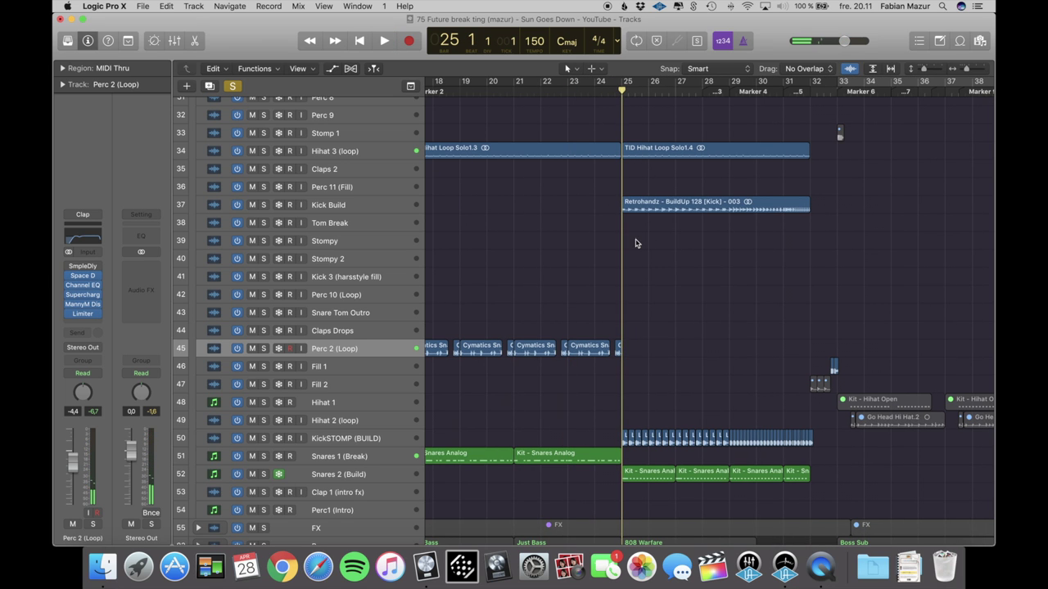
pyautogui.click(651, 209)
pyautogui.click(660, 220)
pyautogui.click(664, 210)
pyautogui.click(665, 232)
pyautogui.click(686, 211)
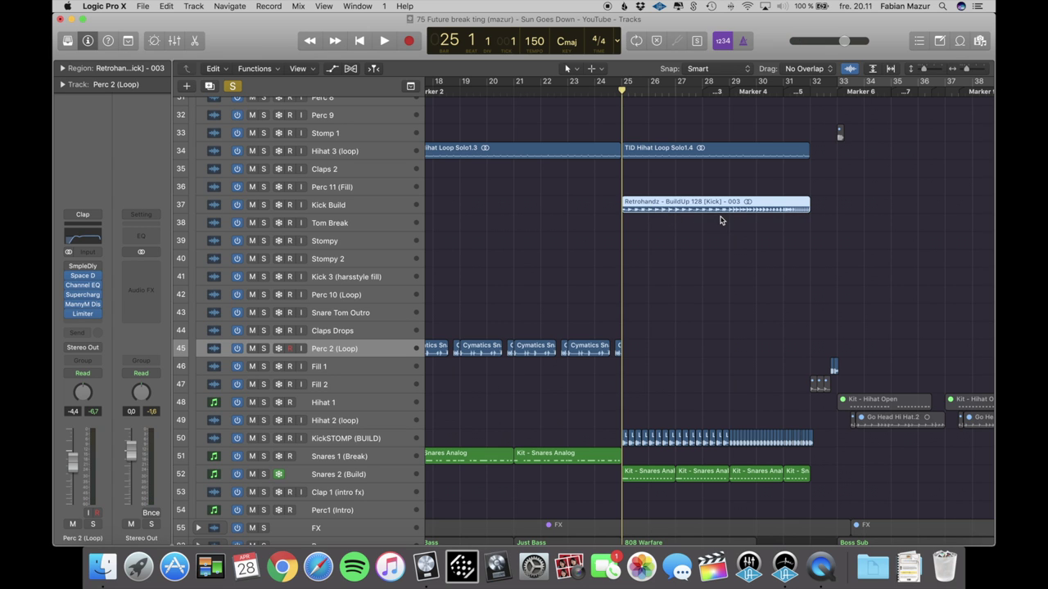
pyautogui.click(721, 236)
pyautogui.click(716, 205)
# Show the automation and audition the soloed Kick Build track with its Channel EQ high-cut sweep, and hide the automation again
pyautogui.press('a')
pyautogui.click(351, 406)
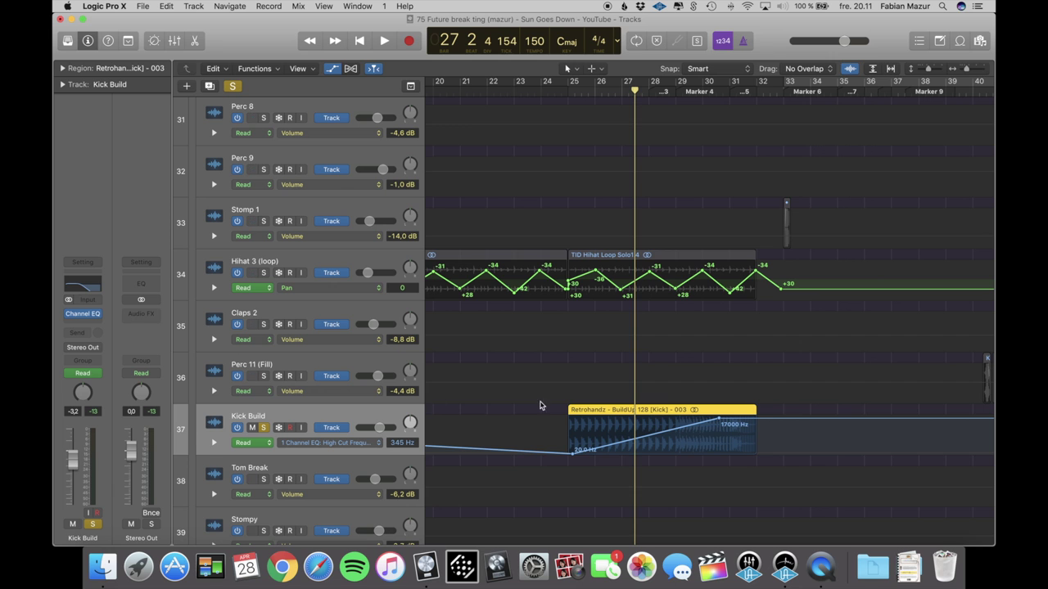
pyautogui.press('space')
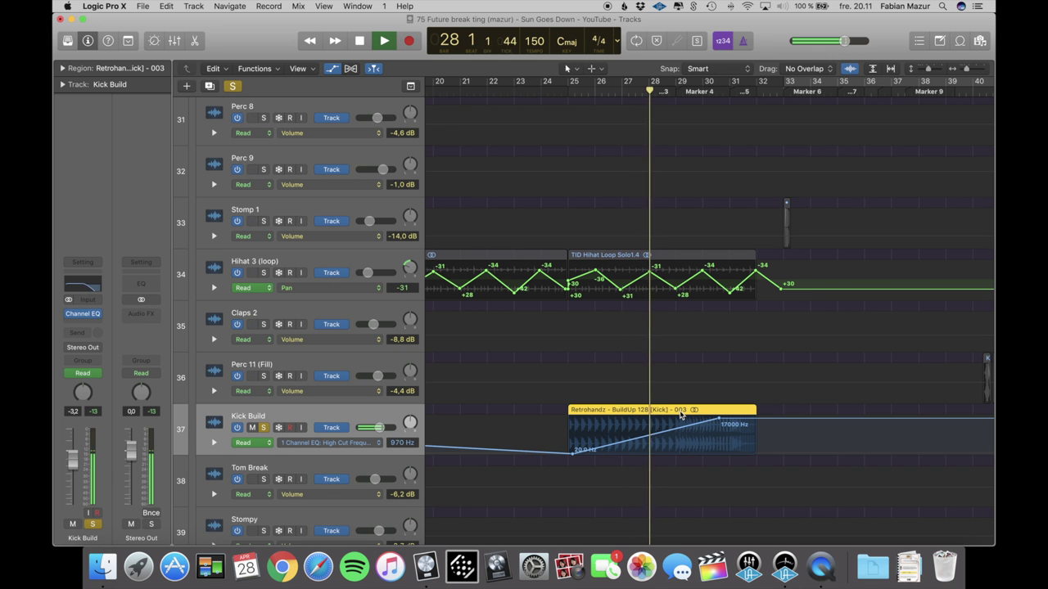
pyautogui.press('space')
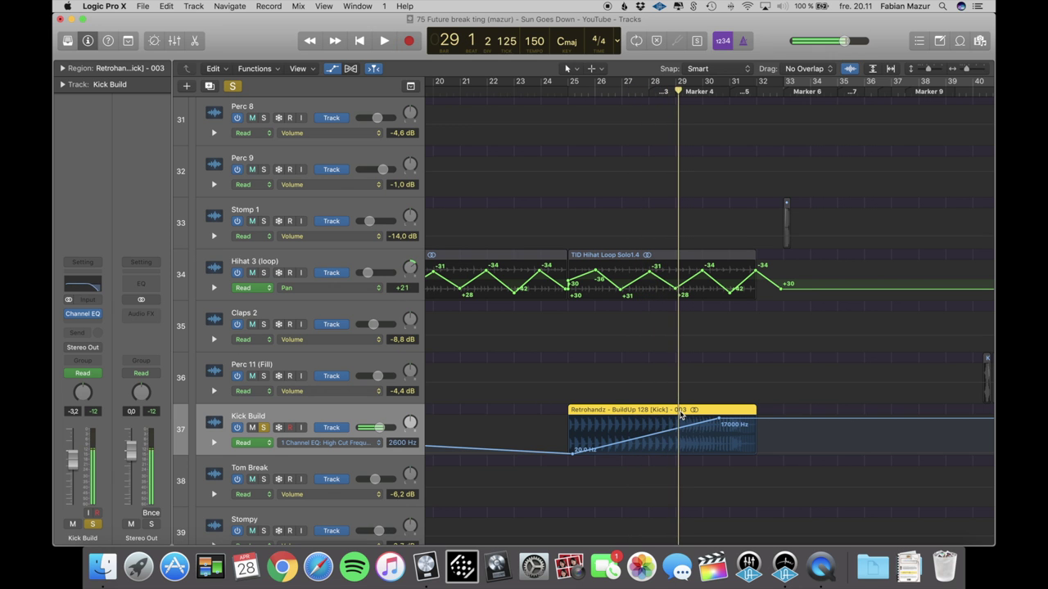
pyautogui.press('super+Up')
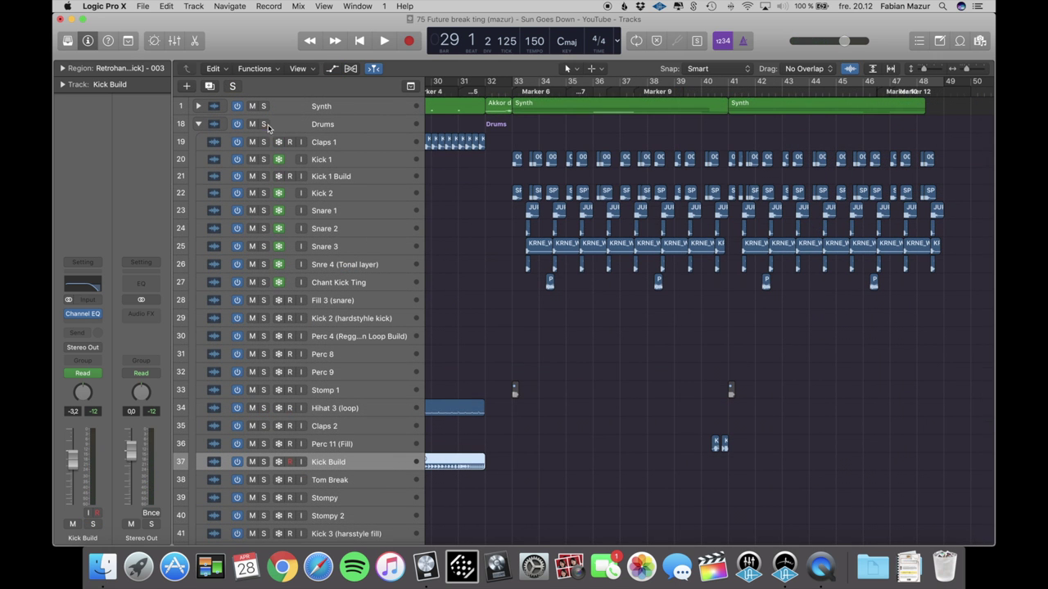
# Solo the Drums stack and play the drop with the cycle range on from bar 33 to about bar 49
pyautogui.click(263, 124)
pyautogui.click(512, 87)
pyautogui.click(559, 86)
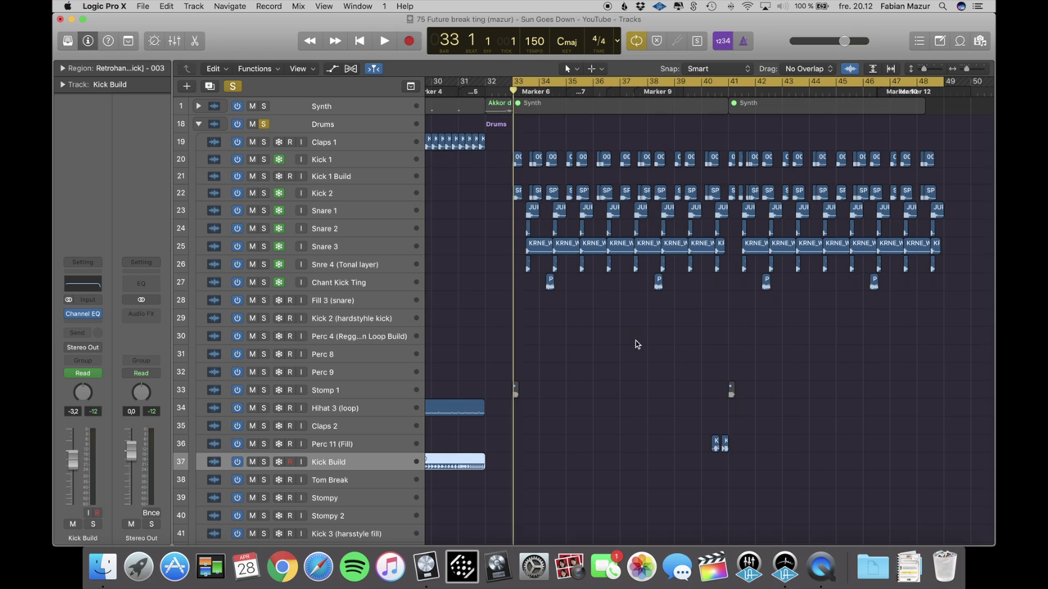
pyautogui.hscroll(-1, 635, 344)
pyautogui.press('space')
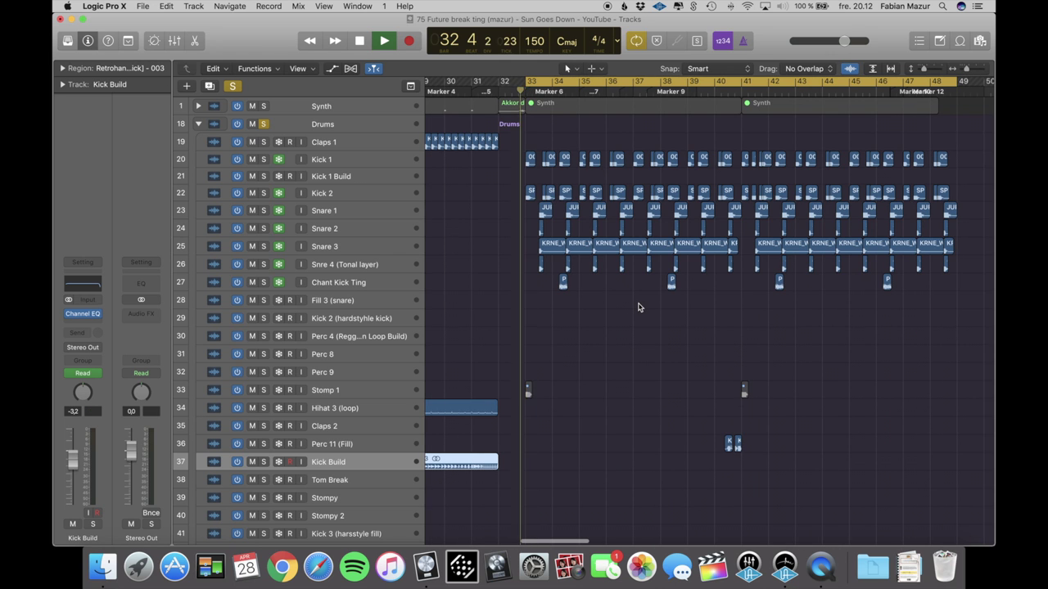
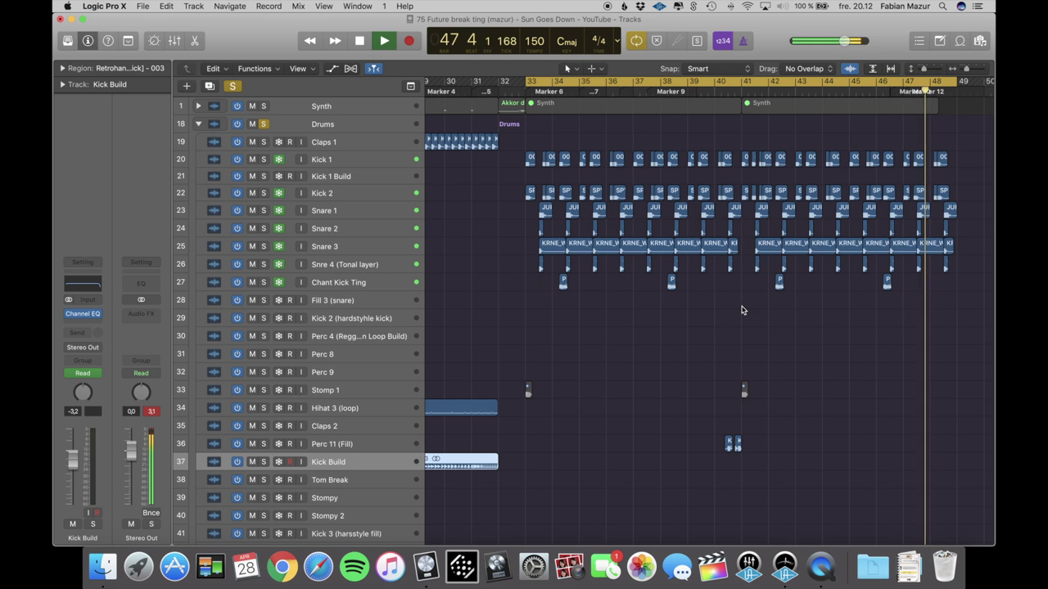
pyautogui.press('space')
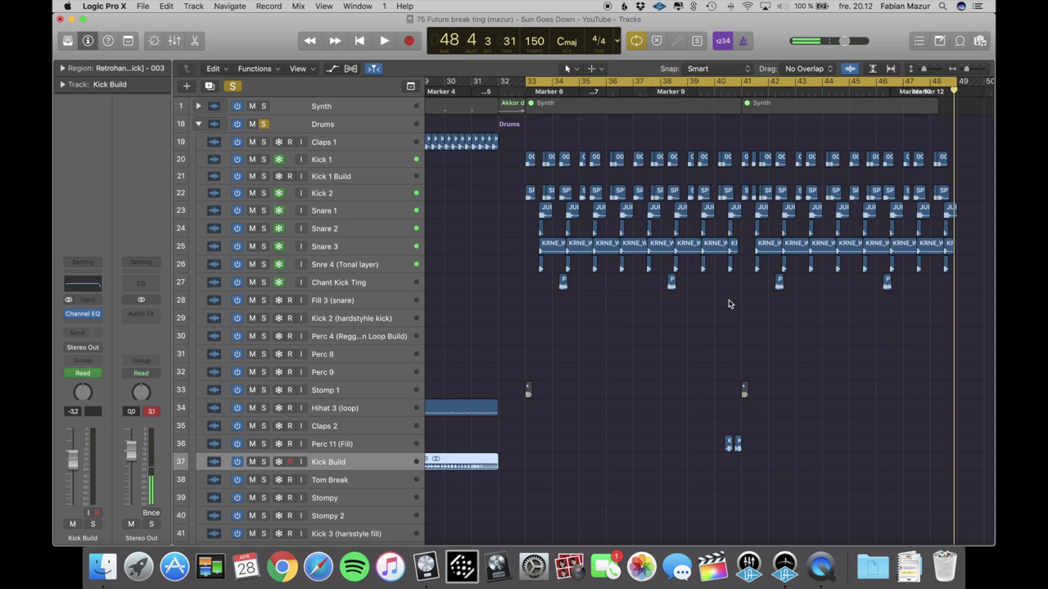
# Switch the solo from the Drums stack to Kick 1, unfreeze that track and audition it from bar 33
pyautogui.click(264, 125)
pyautogui.click(263, 160)
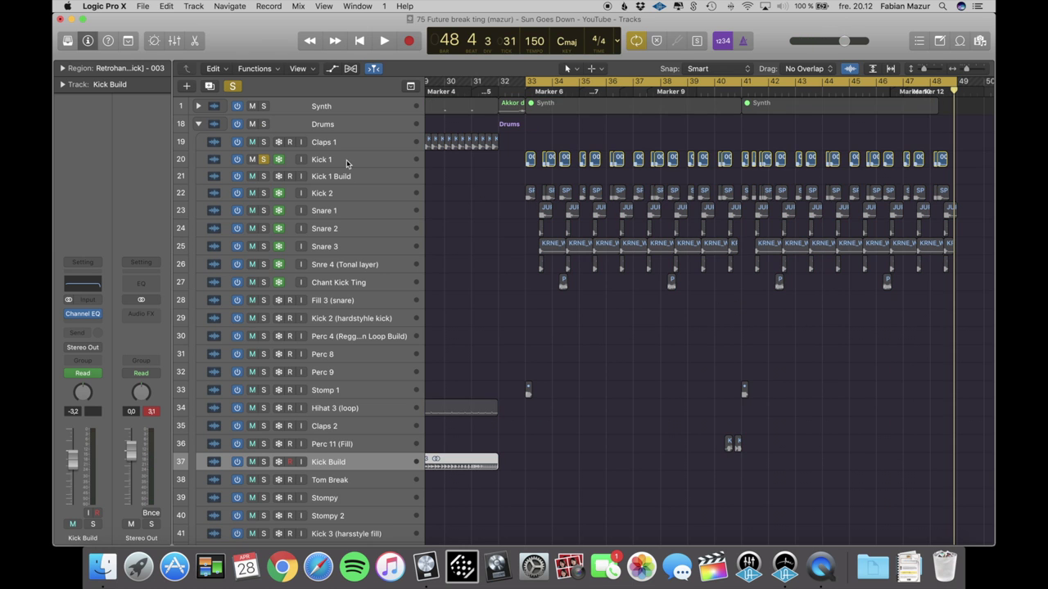
pyautogui.click(346, 159)
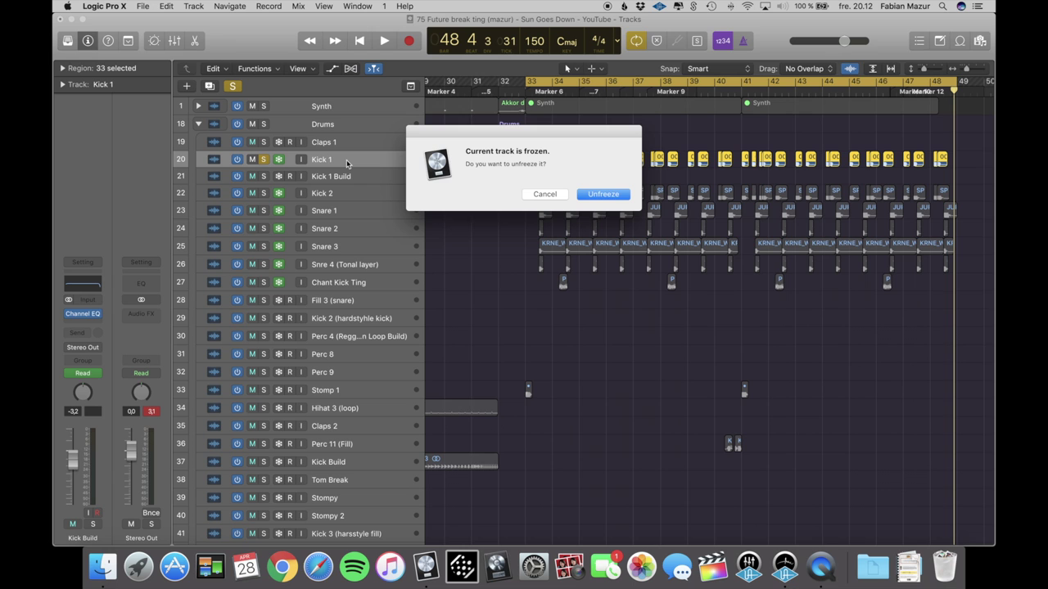
pyautogui.click(601, 199)
pyautogui.press('space')
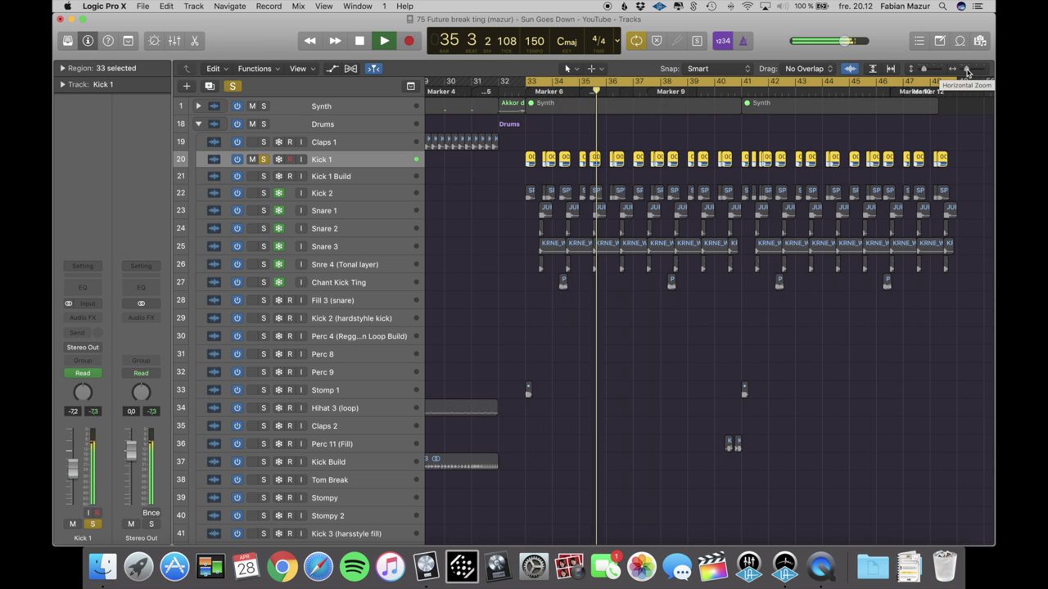
pyautogui.press('space')
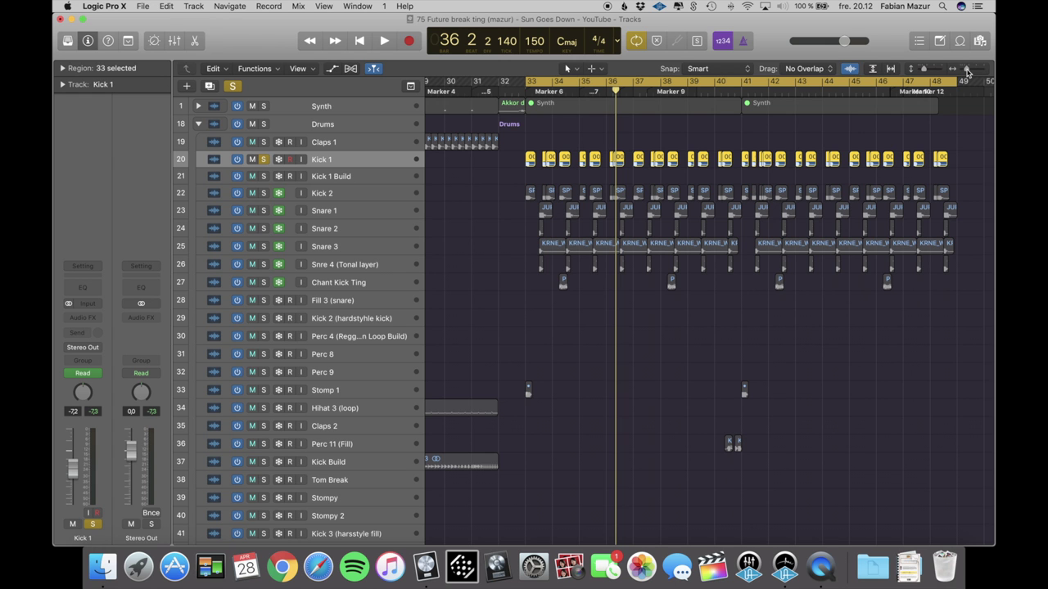
pyautogui.moveTo(968, 70)
pyautogui.mouseDown()
pyautogui.moveTo(926, 72)
pyautogui.moveTo(974, 72)
pyautogui.moveTo(964, 72)
pyautogui.mouseUp()
pyautogui.hscroll(-5, 586, 163)
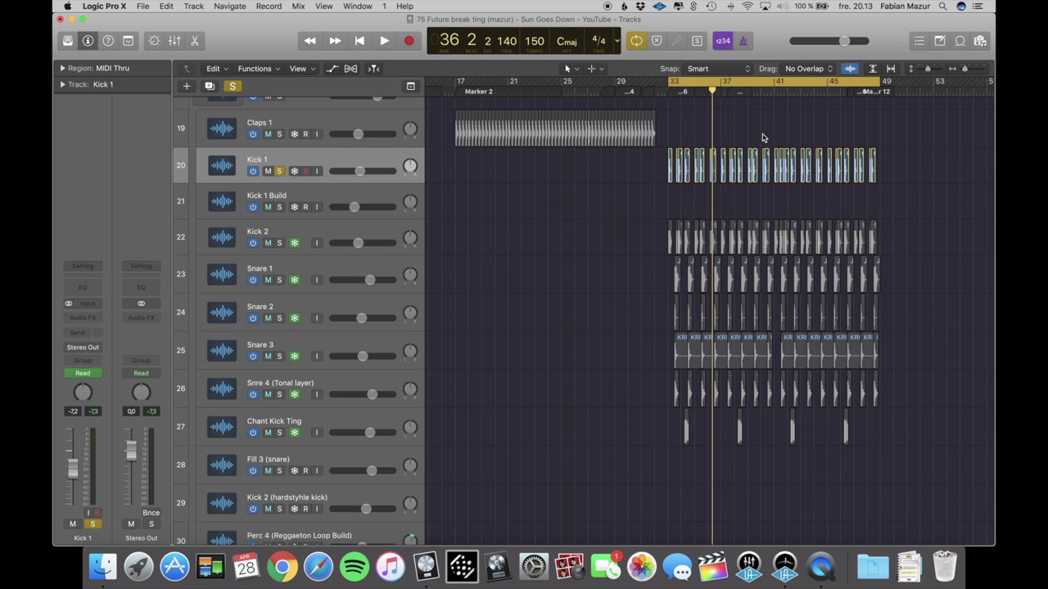
pyautogui.click(306, 157)
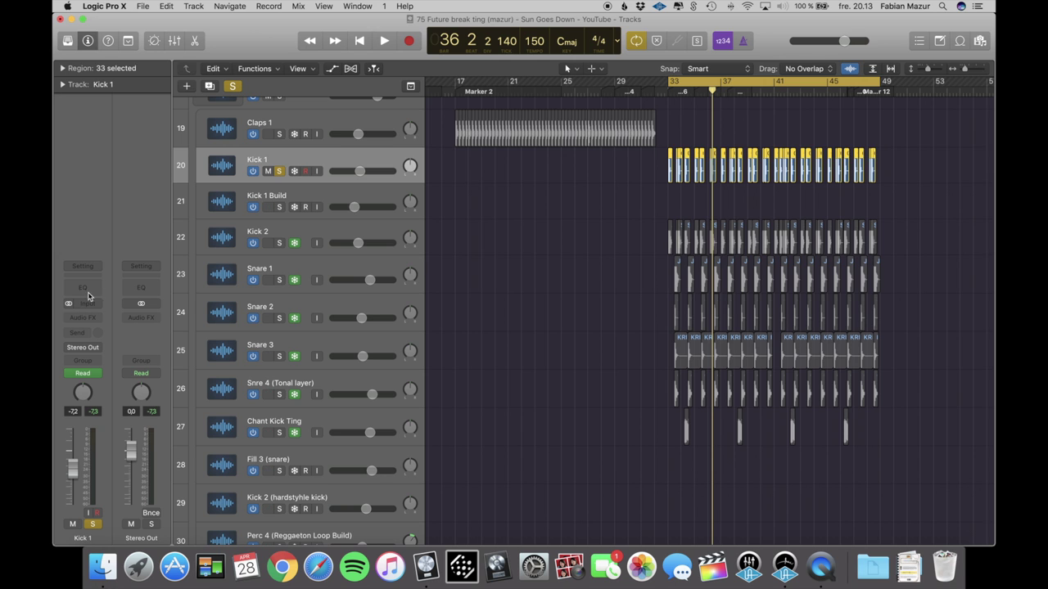
# Unfreeze Kick 2, audition it soloed in place of Kick 1 and examine its Channel EQ settings
pyautogui.click(279, 171)
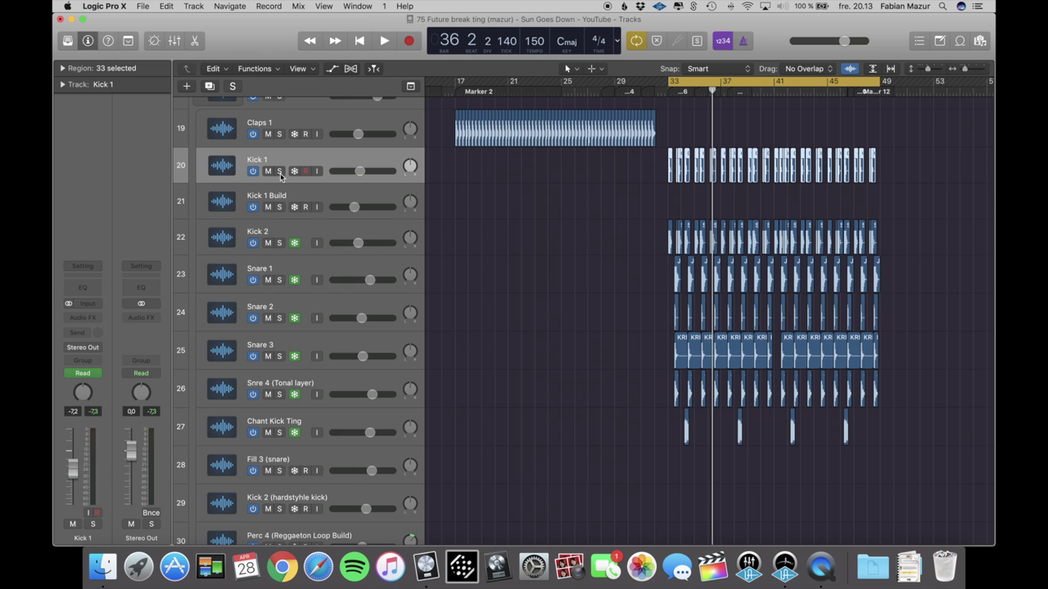
pyautogui.click(278, 243)
pyautogui.click(311, 230)
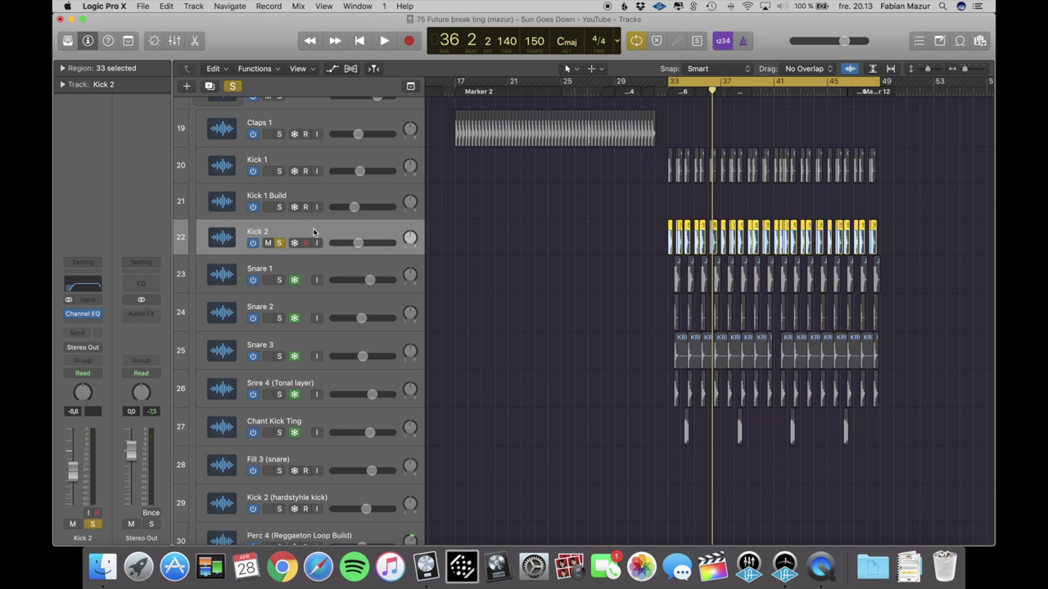
pyautogui.press('space')
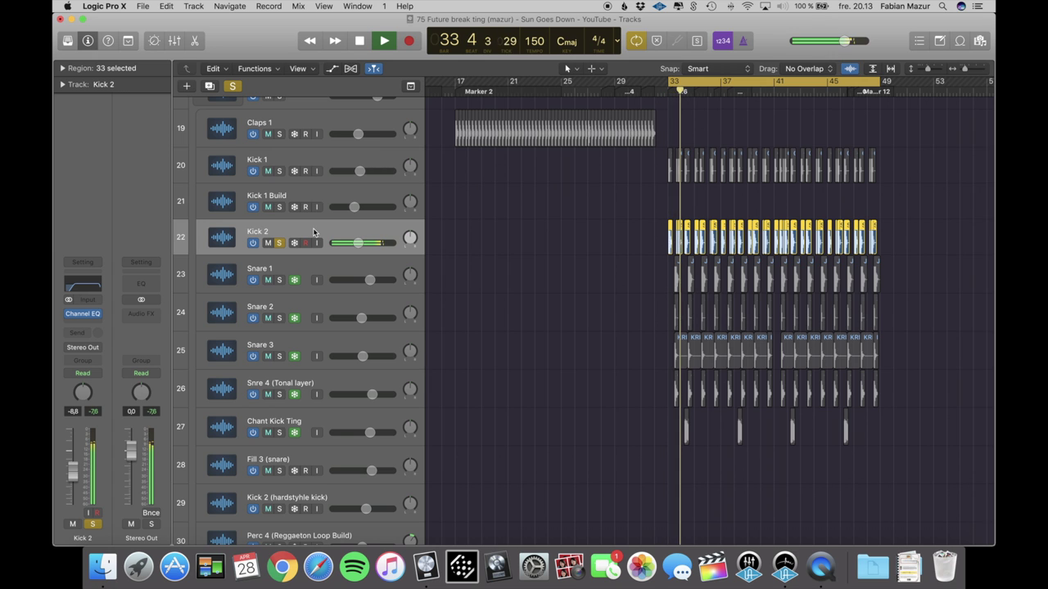
pyautogui.press('space')
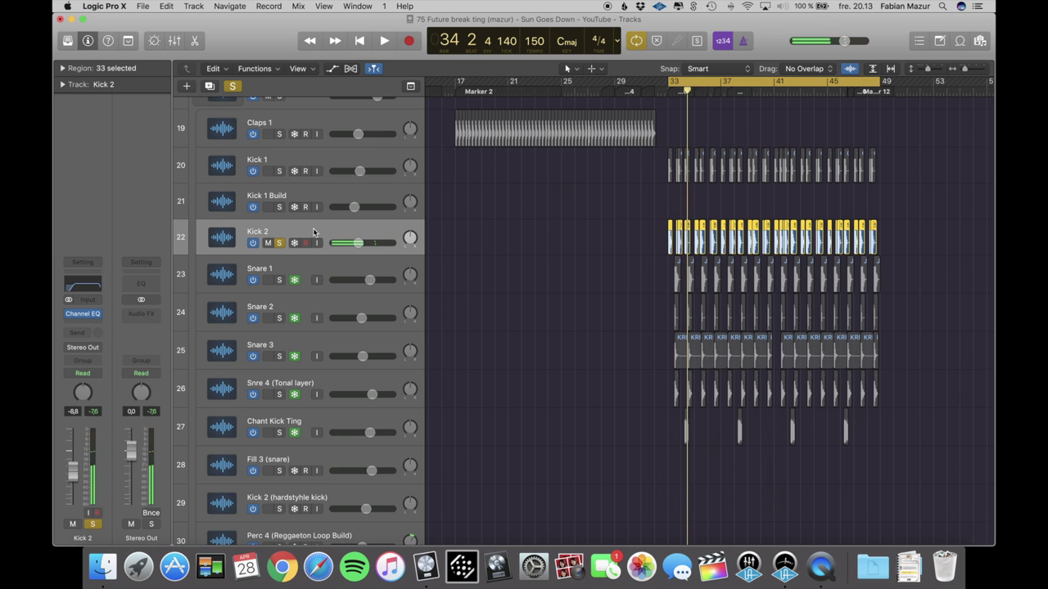
pyautogui.click(84, 315)
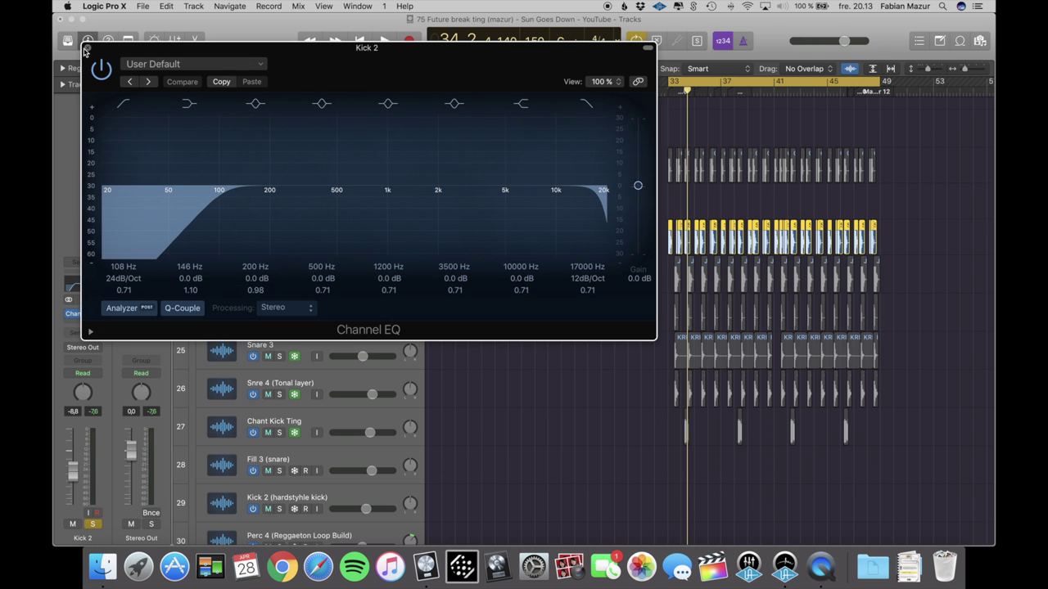
pyautogui.click(87, 49)
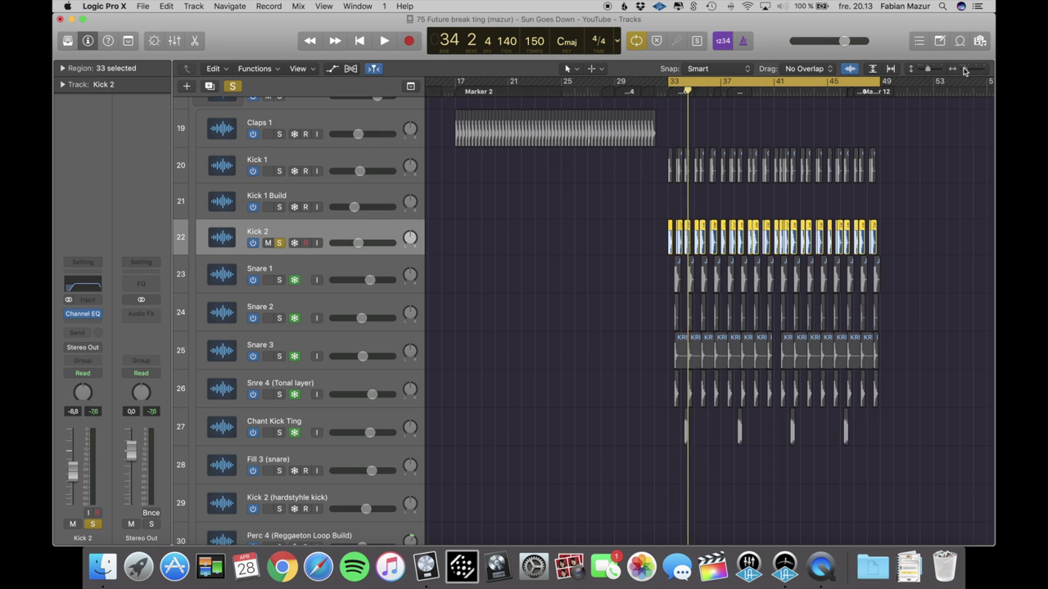
# Add Kick 1 to the solo and play both kick layers together from bar 33
pyautogui.moveTo(964, 69); pyautogui.dragTo(968, 68)
pyautogui.click(278, 170)
pyautogui.press('space')
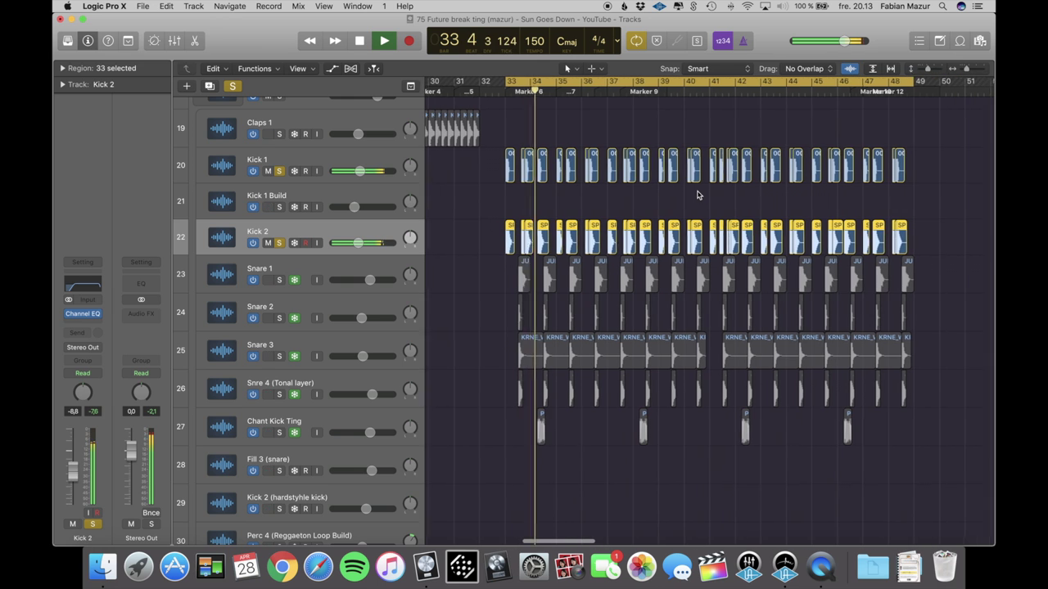
# Stop playback and take both Kick 1 and Kick 2 out of solo
pyautogui.press('space')
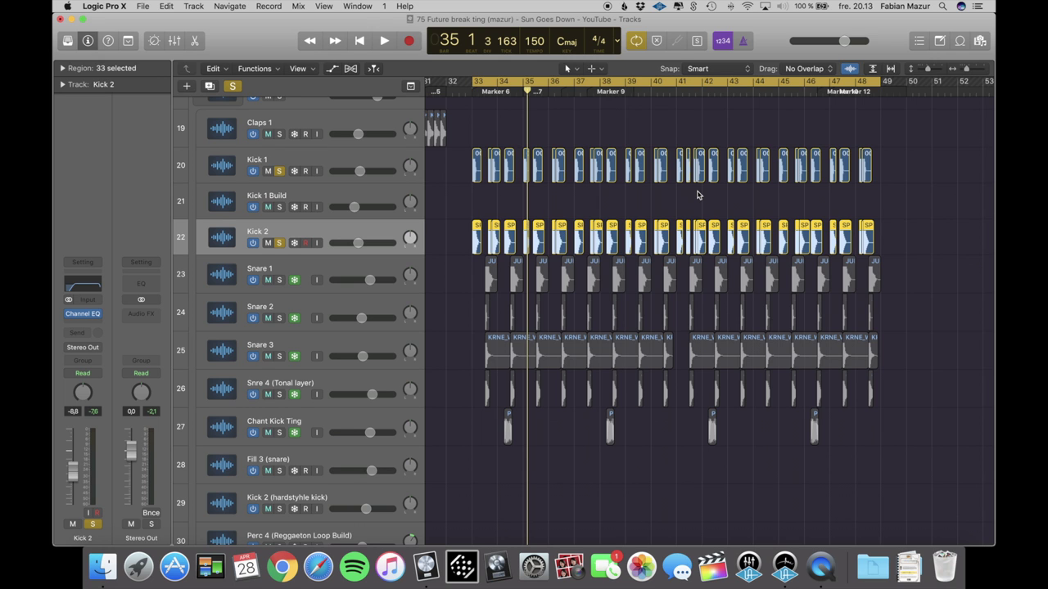
pyautogui.click(279, 243)
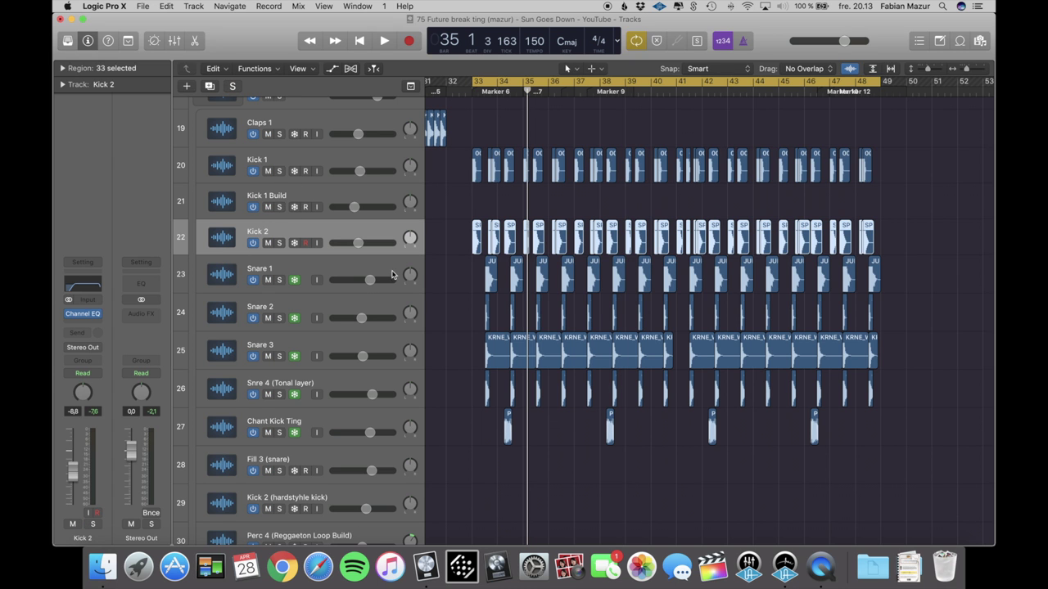
# Unfreeze the Snare 1 track and audition it soloed from bar 33
pyautogui.click(349, 266)
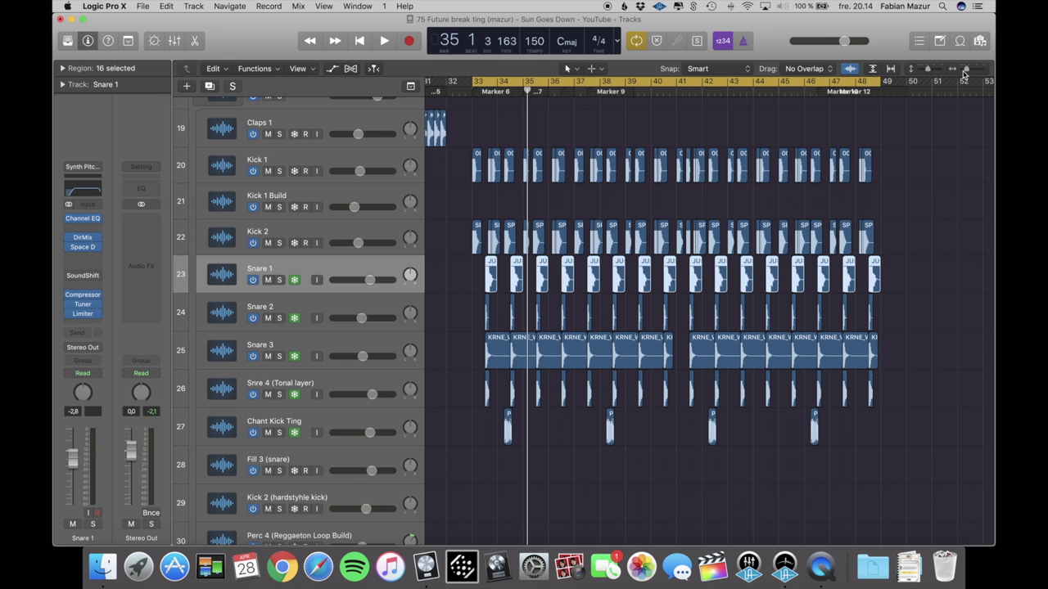
pyautogui.moveTo(964, 71); pyautogui.dragTo(968, 74)
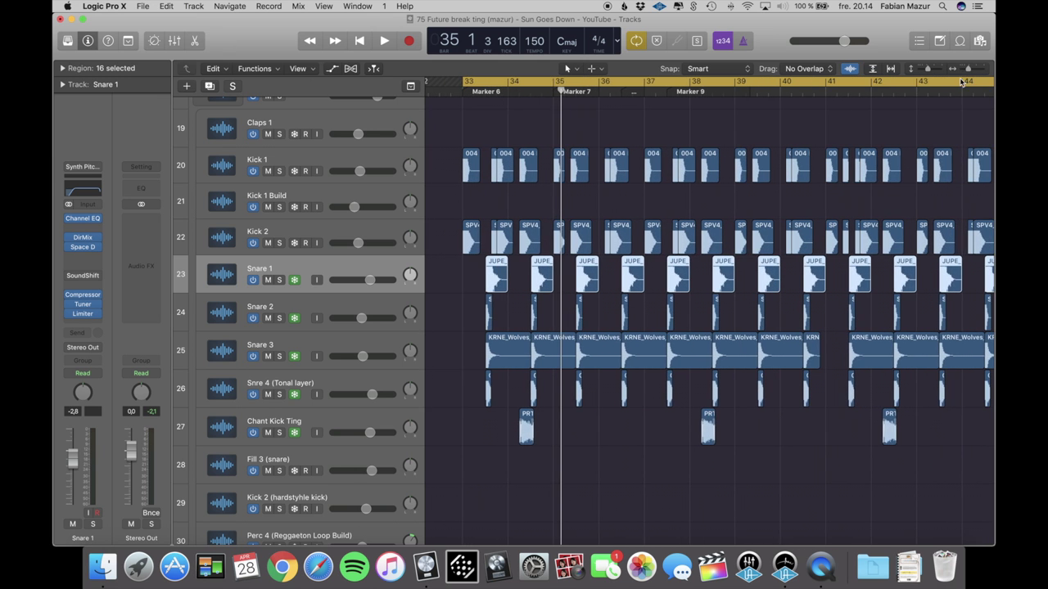
pyautogui.hscroll(-5, 698, 190)
pyautogui.hscroll(5, 720, 188)
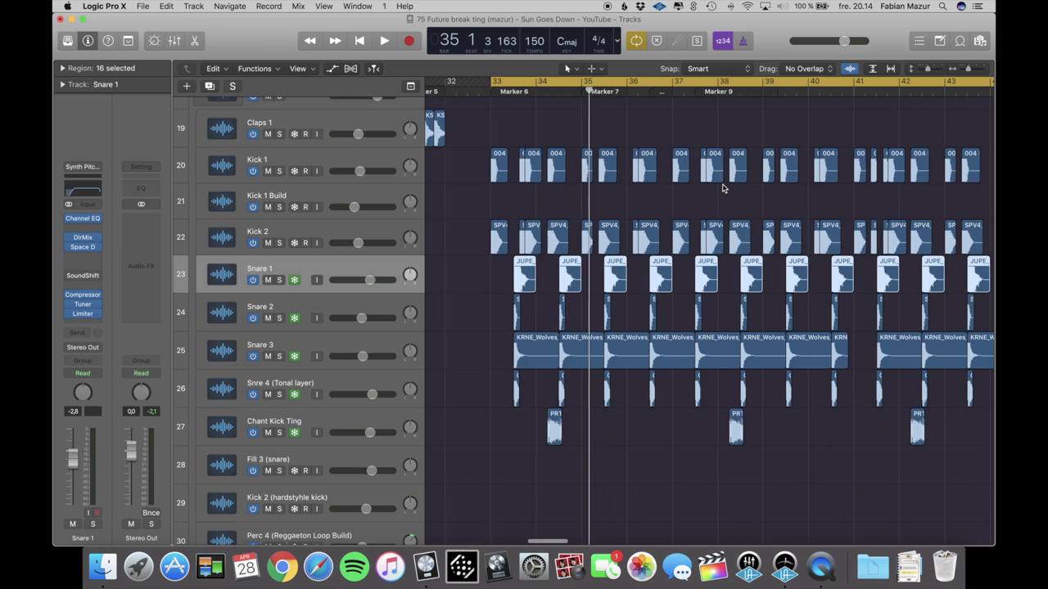
pyautogui.hscroll(-1, 722, 188)
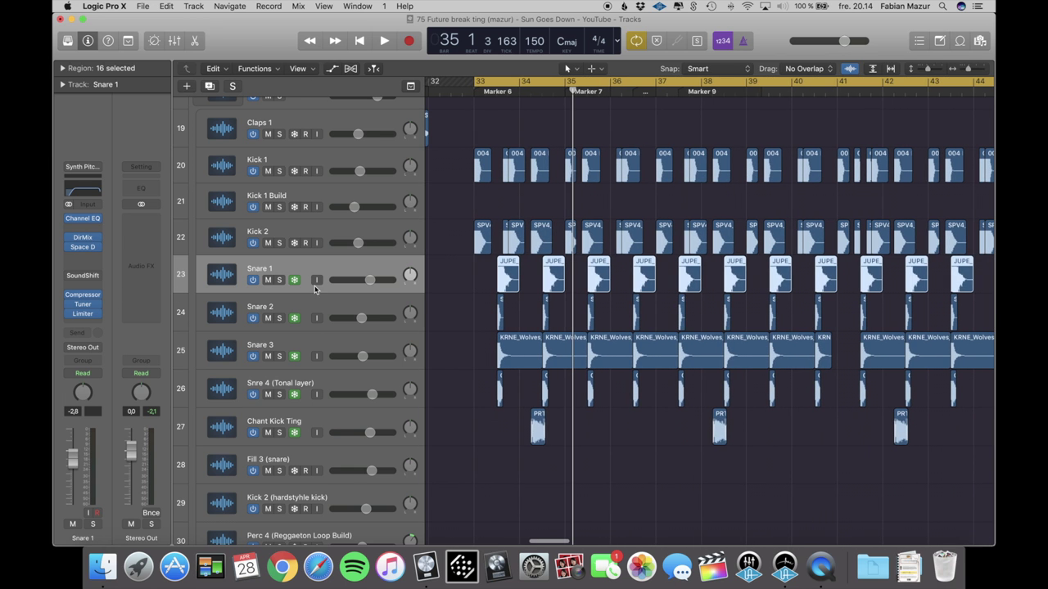
pyautogui.click(278, 280)
pyautogui.moveTo(968, 70); pyautogui.dragTo(968, 71)
pyautogui.press('space')
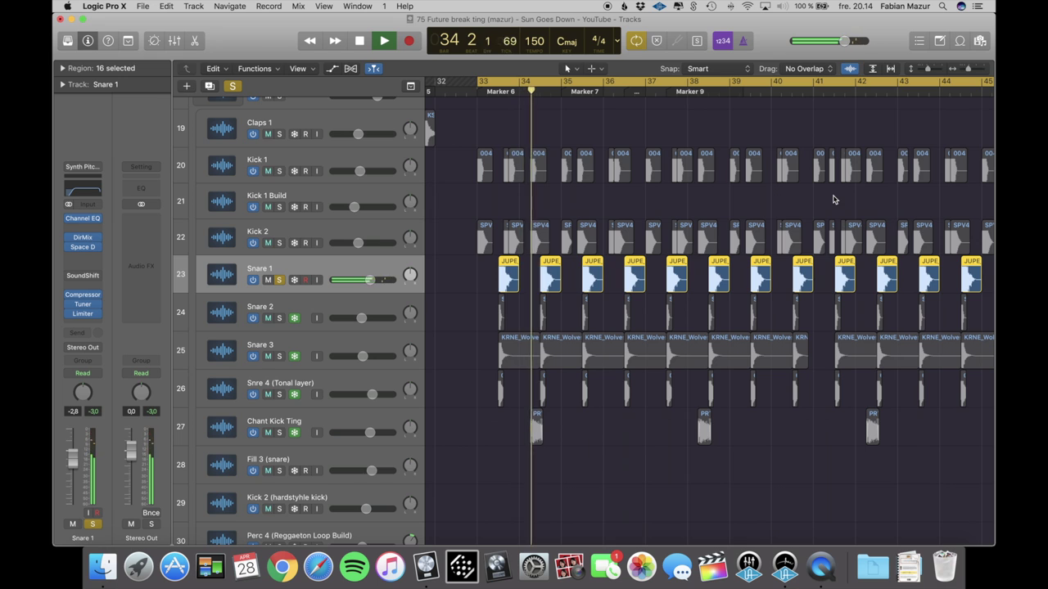
pyautogui.press('space')
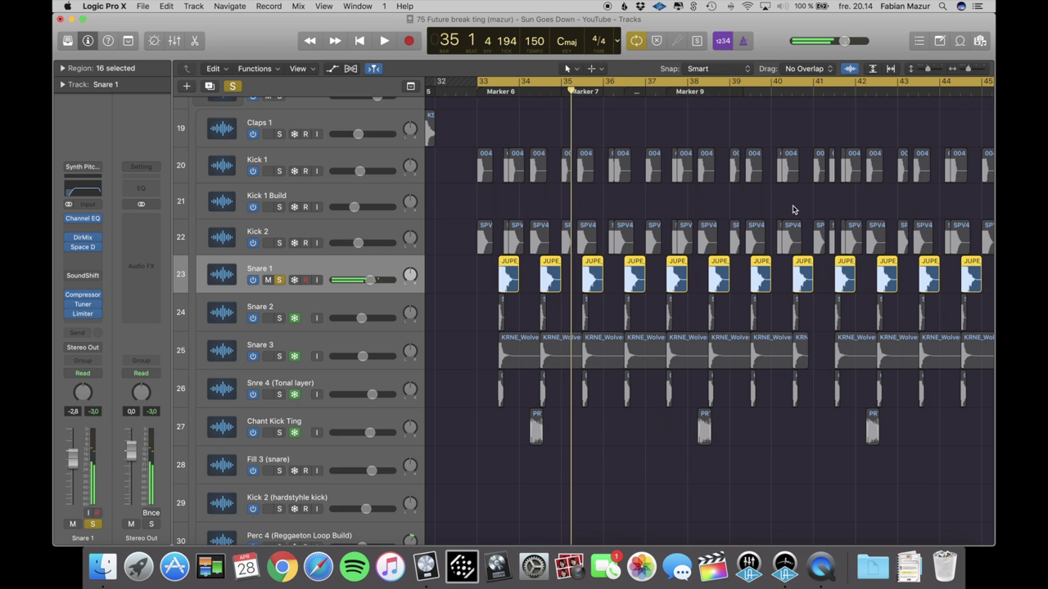
# Examine the Channel EQ settings on Snare 1 and close the plug-in
pyautogui.click(85, 219)
pyautogui.press('space')
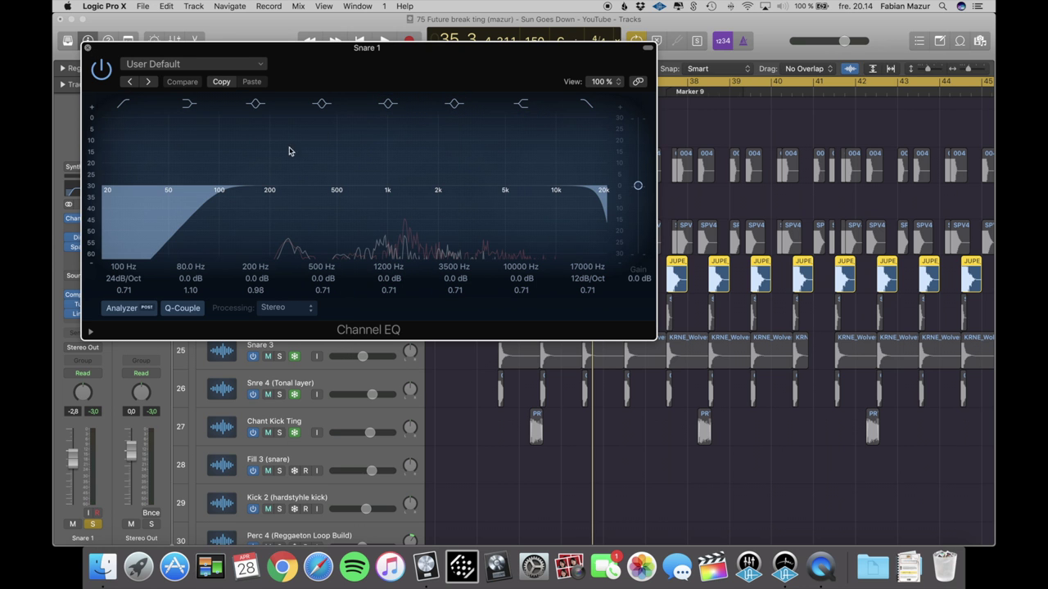
pyautogui.press('super+w')
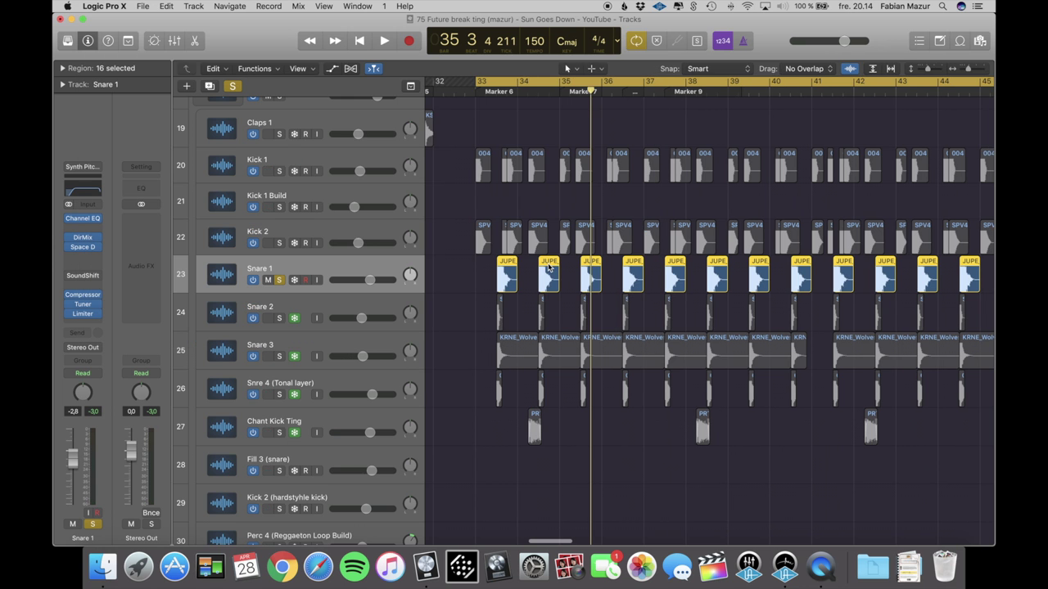
# Switch the solo from Snare 1 to Snare 2 and audition that layer from bar 33
pyautogui.click(279, 318)
pyautogui.click(280, 281)
pyautogui.press('space')
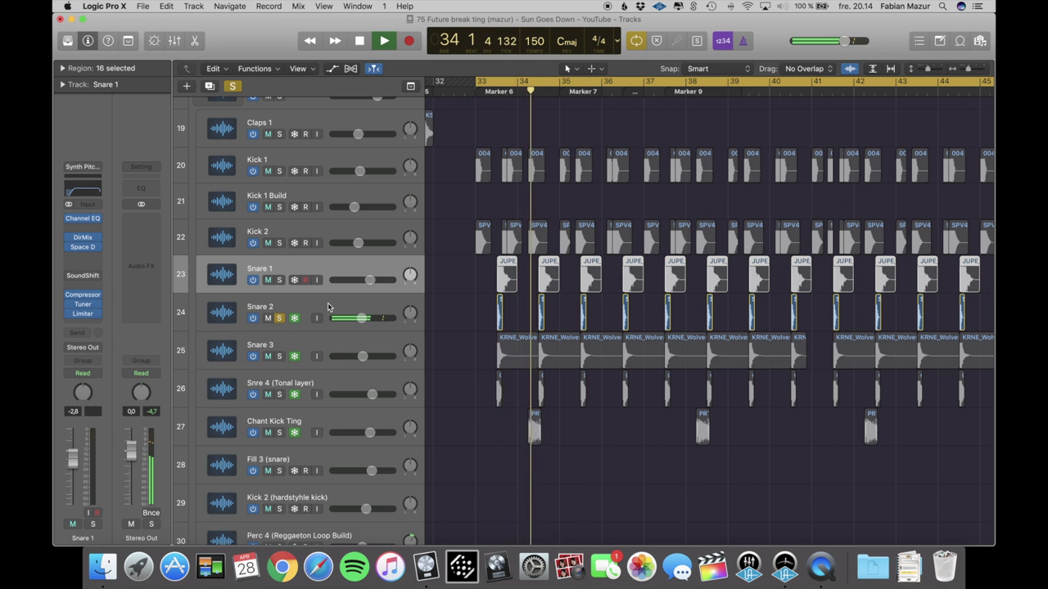
pyautogui.click(386, 306)
pyautogui.press('space')
pyautogui.moveTo(965, 67)
pyautogui.mouseDown()
pyautogui.moveTo(980, 71)
pyautogui.moveTo(966, 74)
pyautogui.mouseUp()
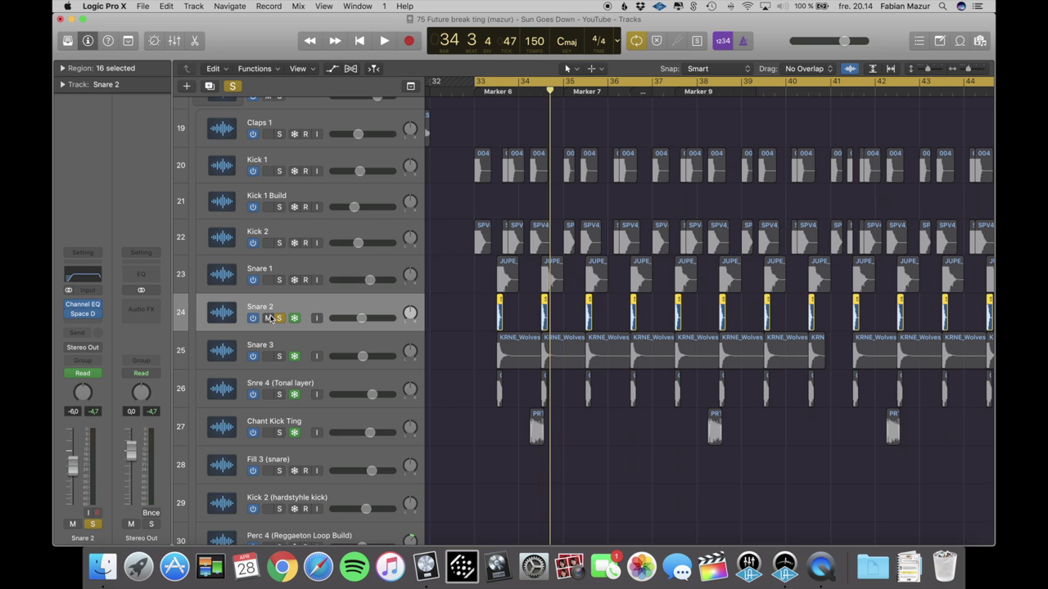
# Unfreeze Snare 2 and examine its Channel EQ during soloed playback
pyautogui.click(294, 319)
pyautogui.click(83, 305)
pyautogui.press('space')
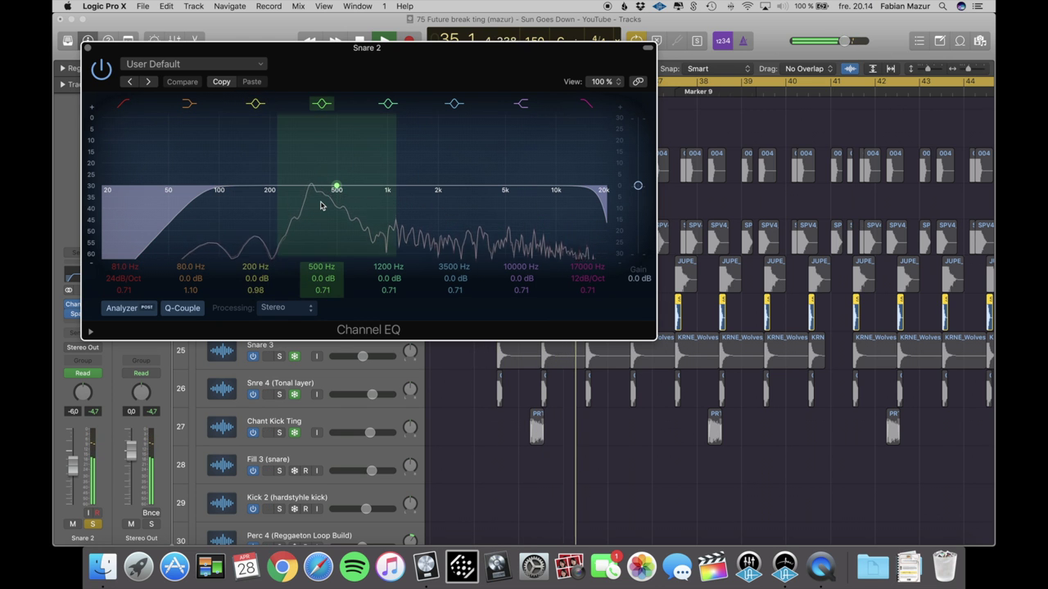
pyautogui.press('space')
pyautogui.press('super+w')
# Add Snare 1 to the solo and play it together with Snare 2 from bar 33
pyautogui.click(278, 280)
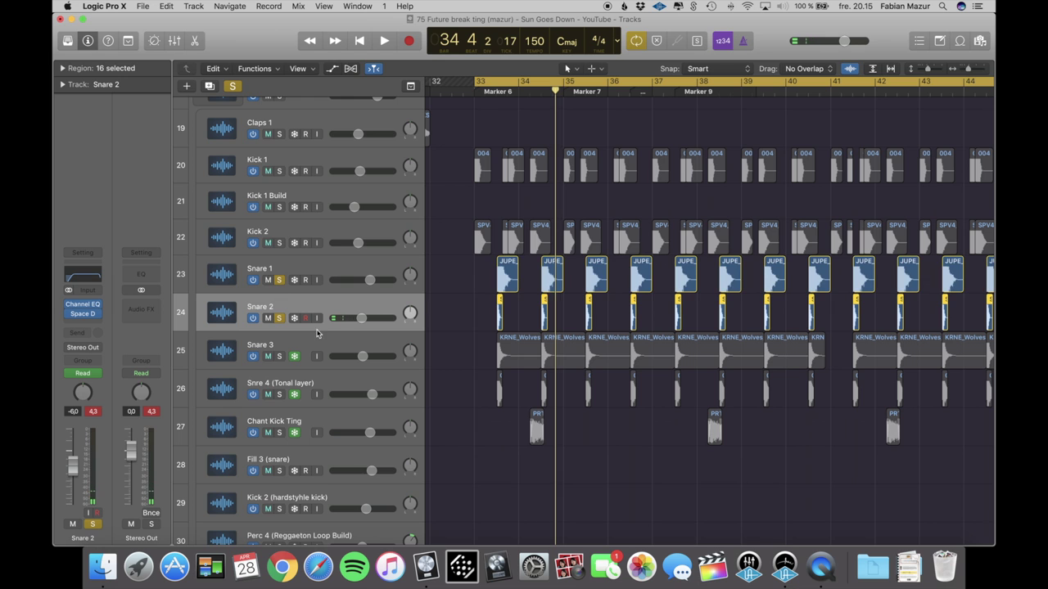
pyautogui.press('space')
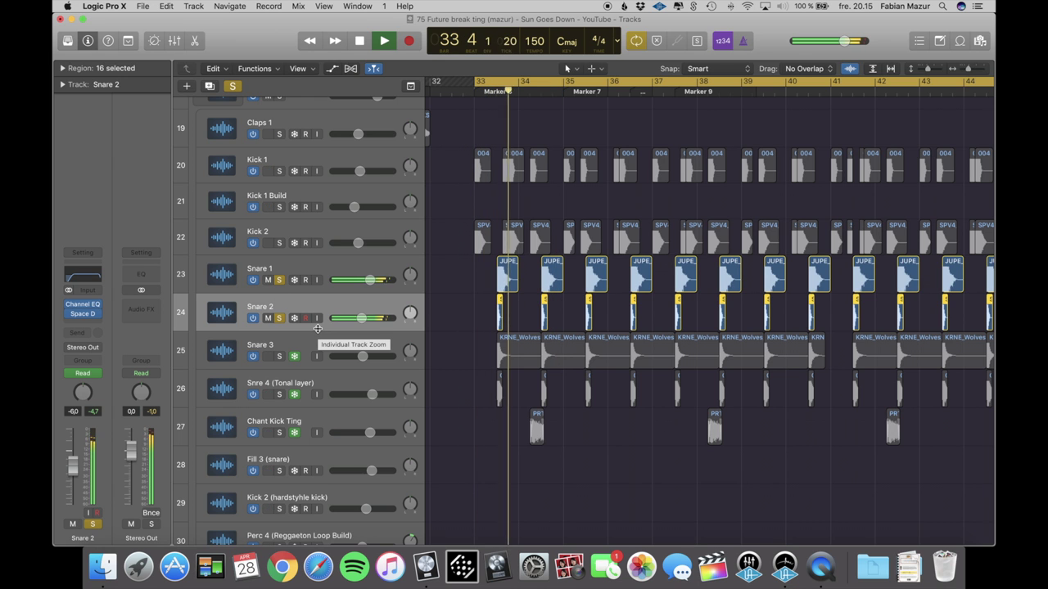
pyautogui.press('space')
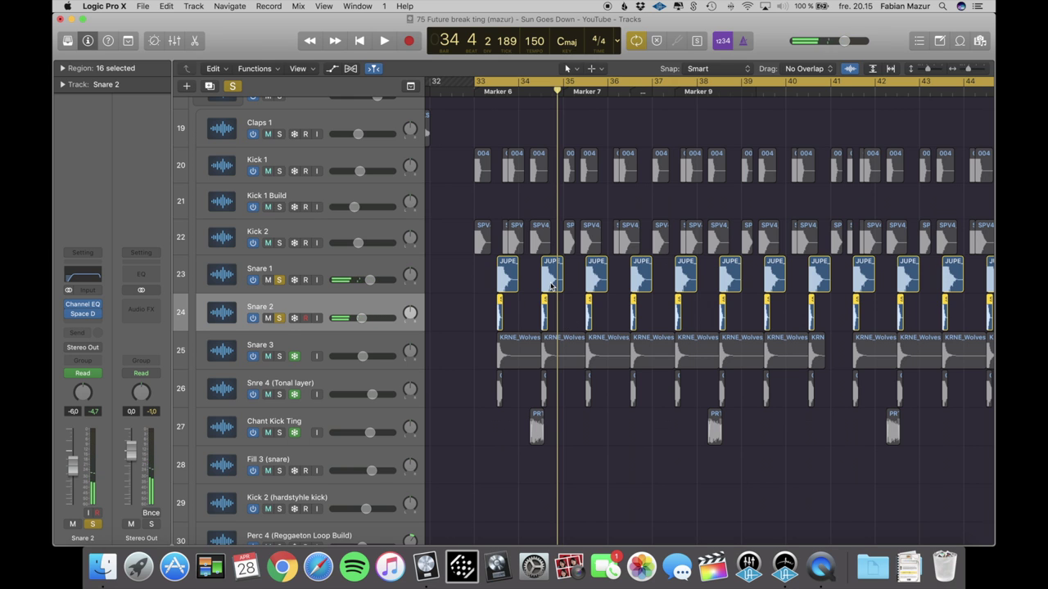
# Switch the solo from Snares 1 and 2 to Snare 3, audition it from bar 33 and examine its regions
pyautogui.click(279, 318)
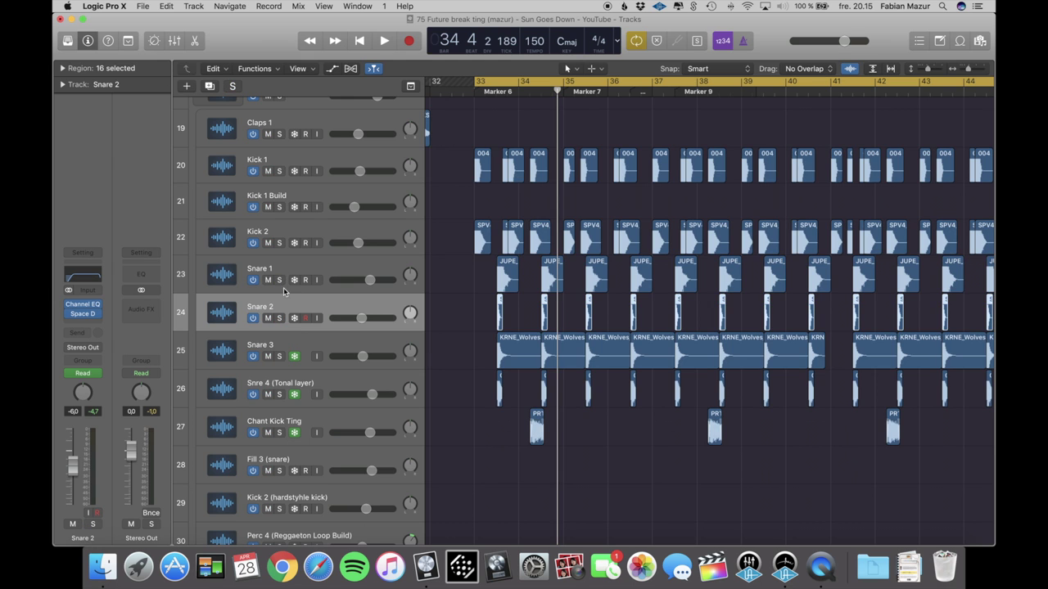
pyautogui.click(280, 357)
pyautogui.press('space')
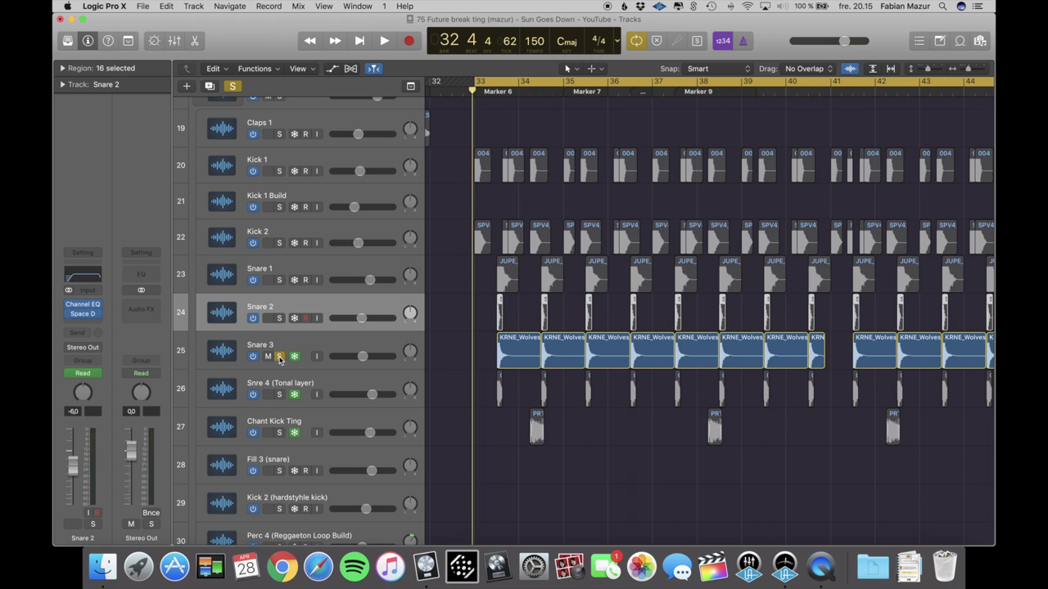
pyautogui.click(279, 358)
pyautogui.moveTo(968, 70); pyautogui.dragTo(971, 70)
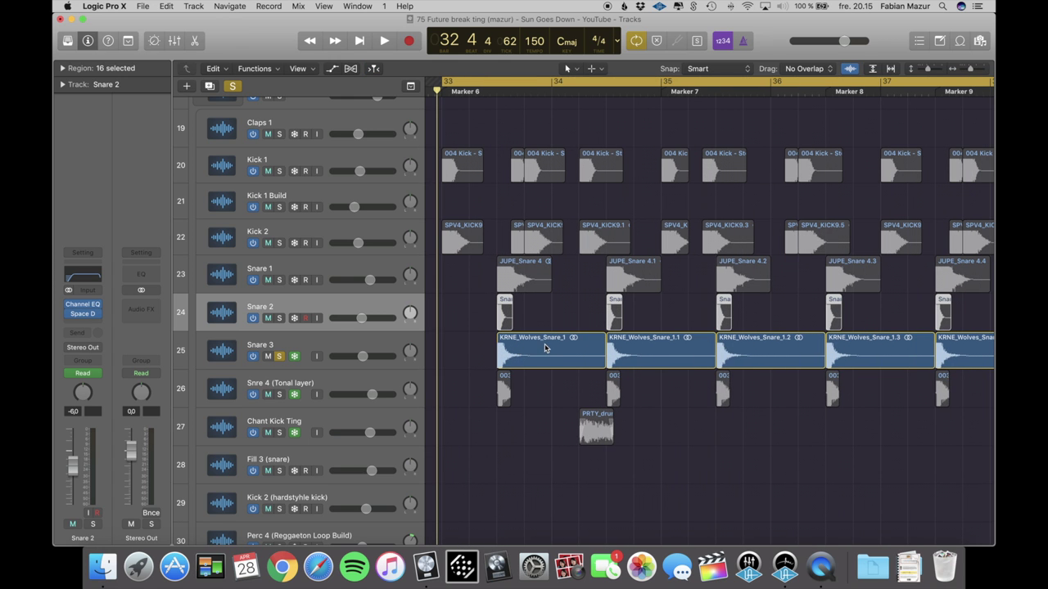
pyautogui.press('space')
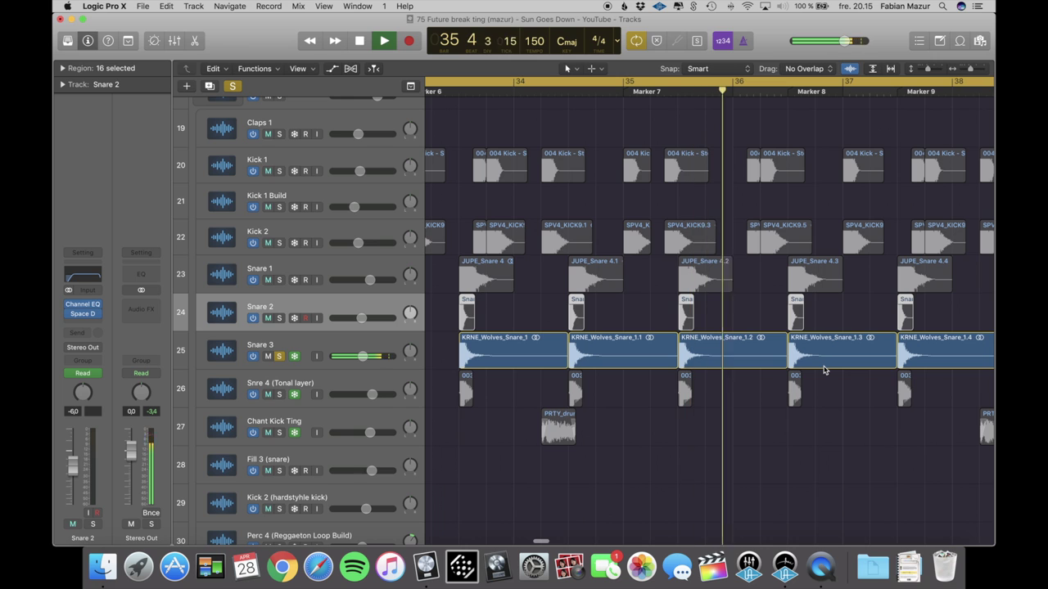
pyautogui.press('space')
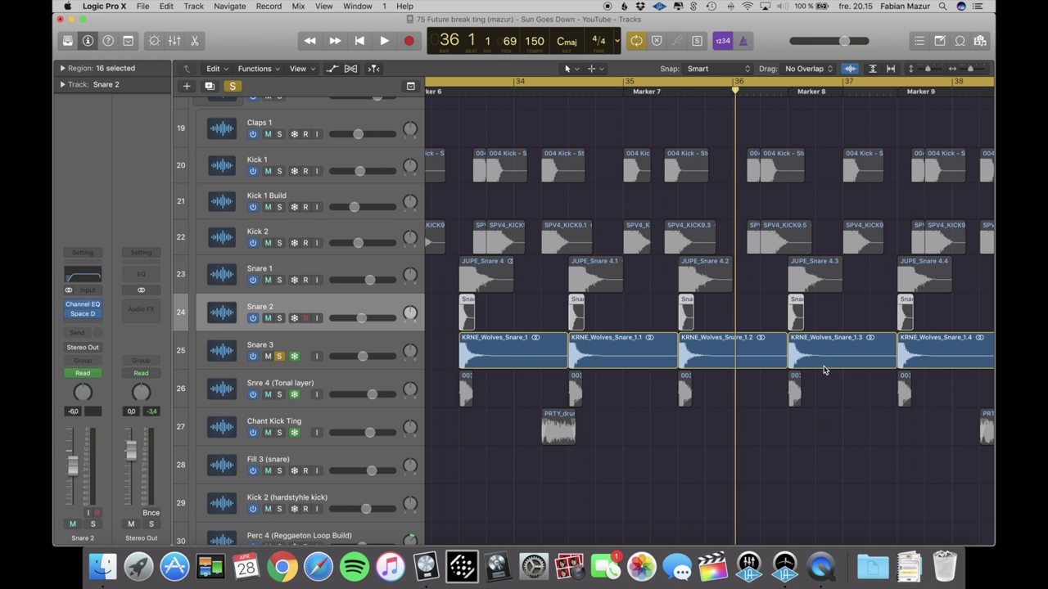
# Play Snares 1, 2 and 3 soloed together from bar 33, taking Snare 3 out of solo and back in to compare
pyautogui.moveTo(970, 69); pyautogui.dragTo(967, 69)
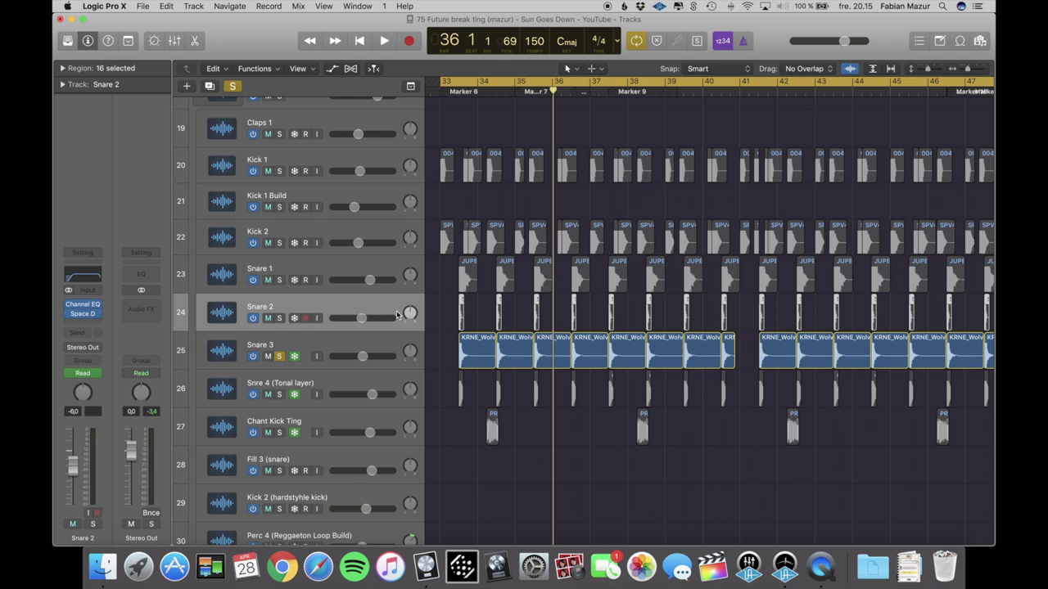
pyautogui.moveTo(278, 319); pyautogui.dragTo(280, 279)
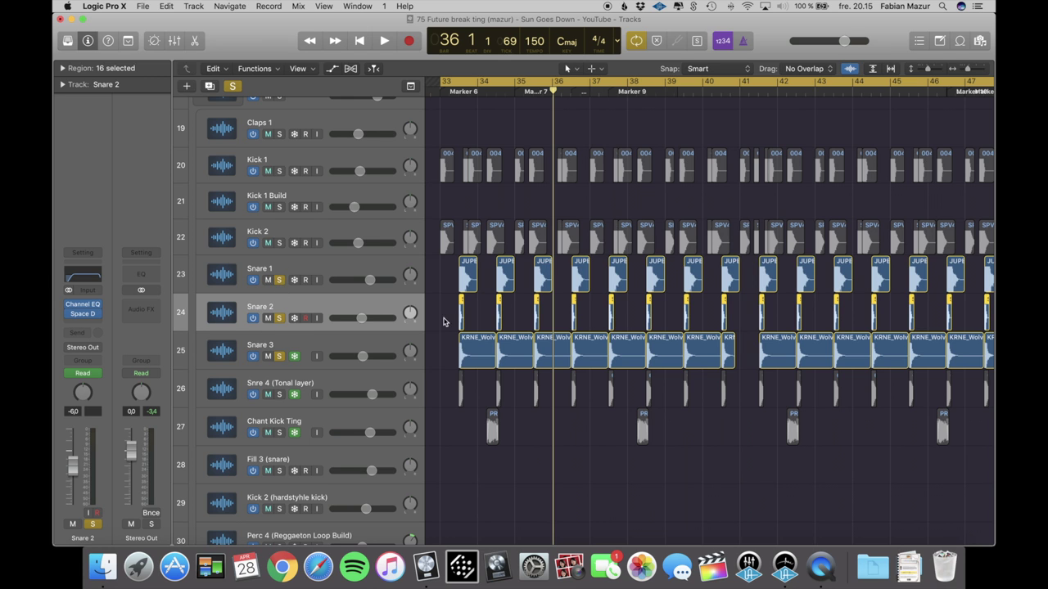
pyautogui.press('space')
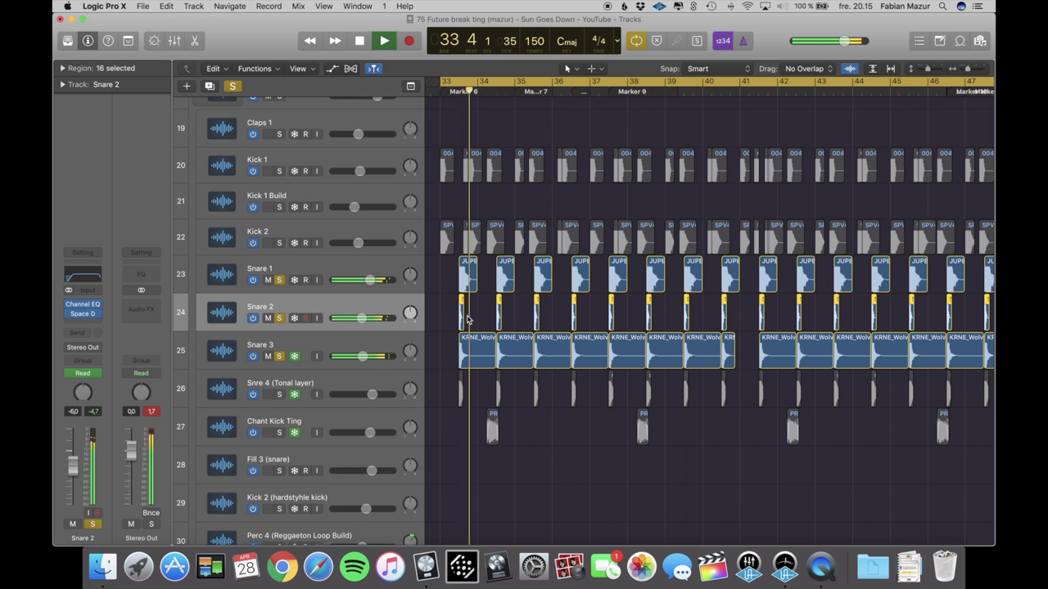
pyautogui.click(279, 357)
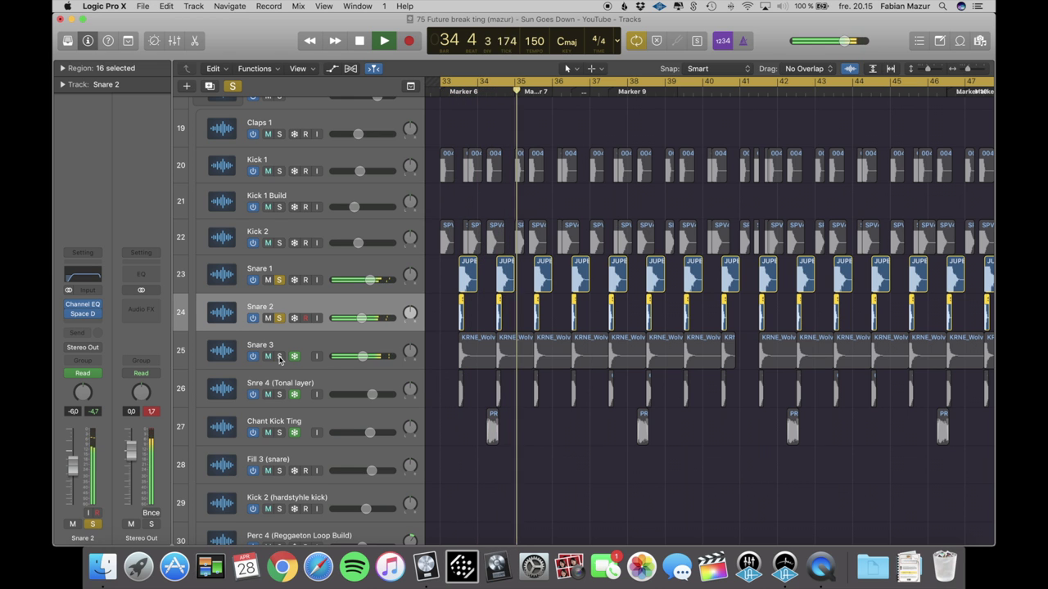
pyautogui.click(279, 356)
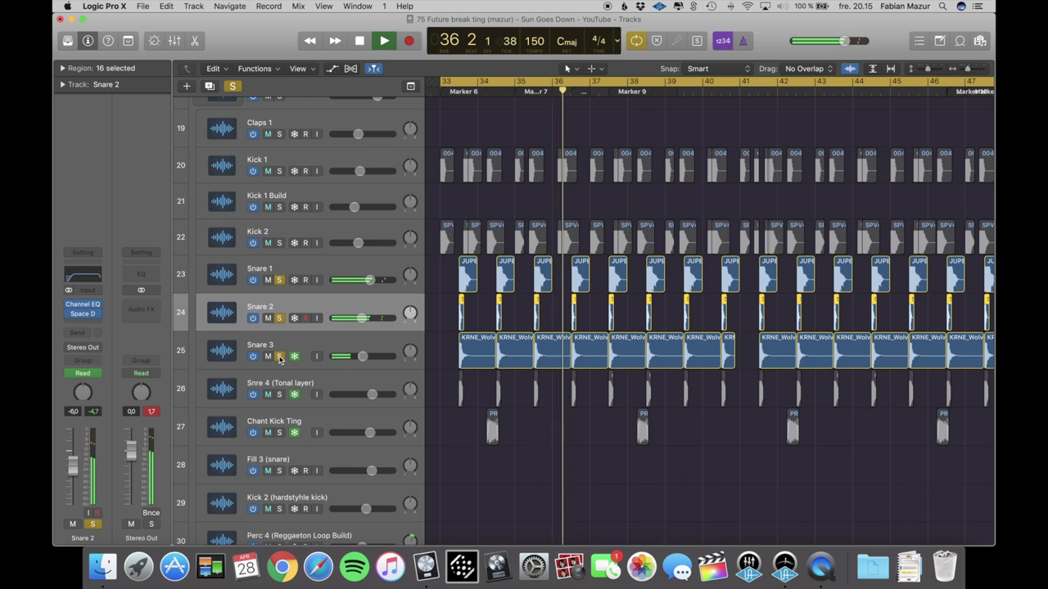
pyautogui.press('space')
# Unfreeze Snre 4 (Tonal layer), audition it soloed in place of the other three snares and examine its first region's waveform
pyautogui.press('Down')
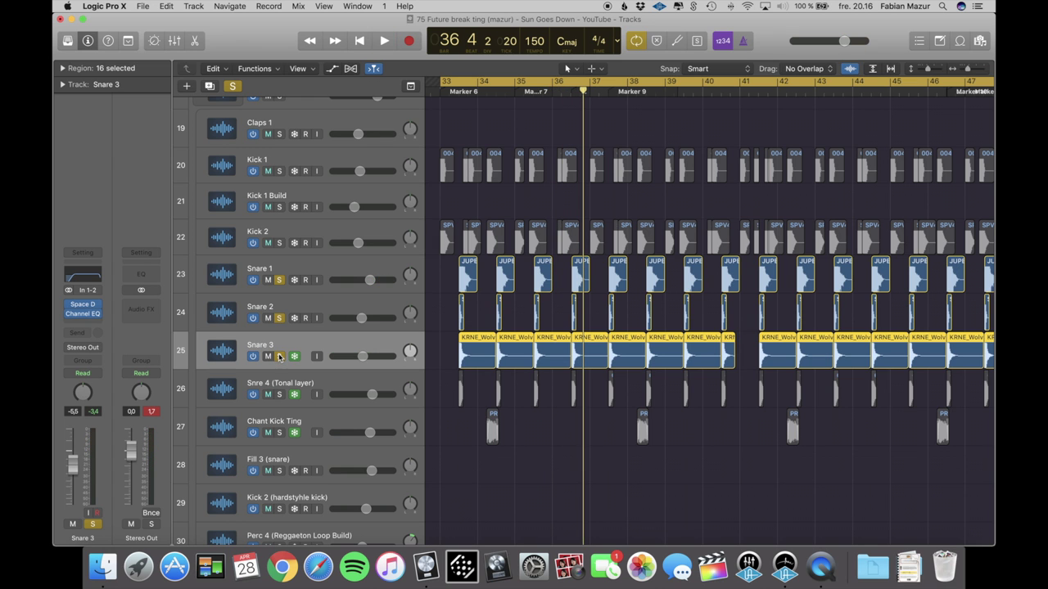
pyautogui.moveTo(280, 357); pyautogui.dragTo(283, 280)
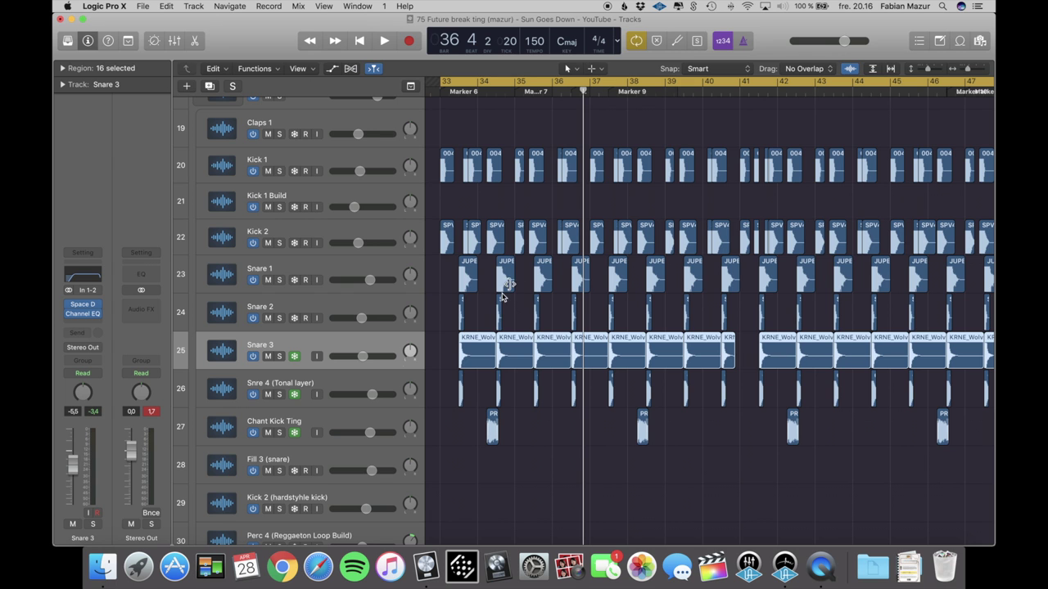
pyautogui.click(298, 395)
pyautogui.click(280, 395)
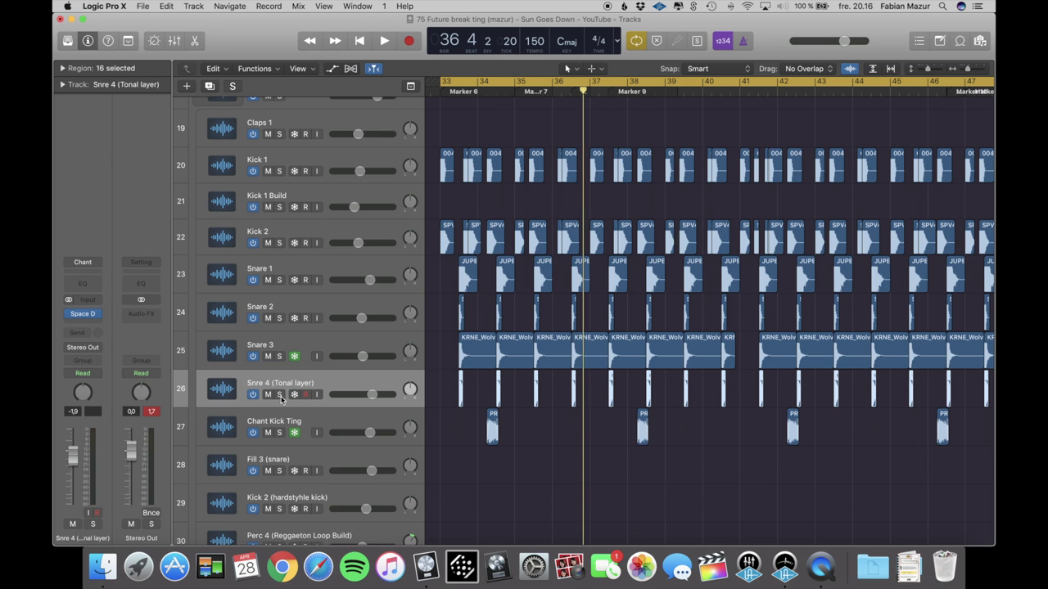
pyautogui.press('space')
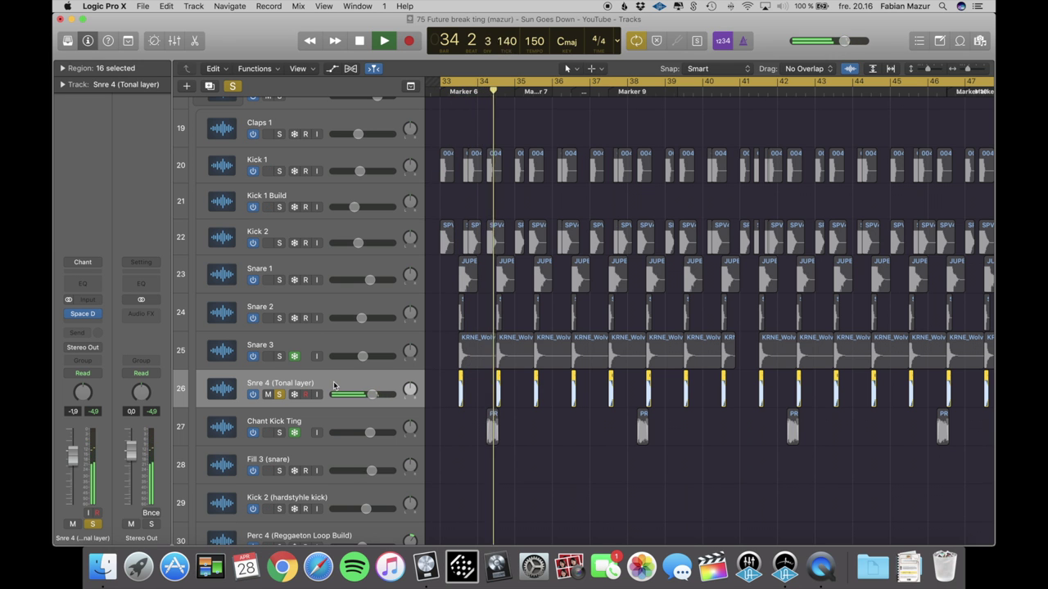
pyautogui.press('space')
pyautogui.moveTo(967, 69); pyautogui.dragTo(985, 70)
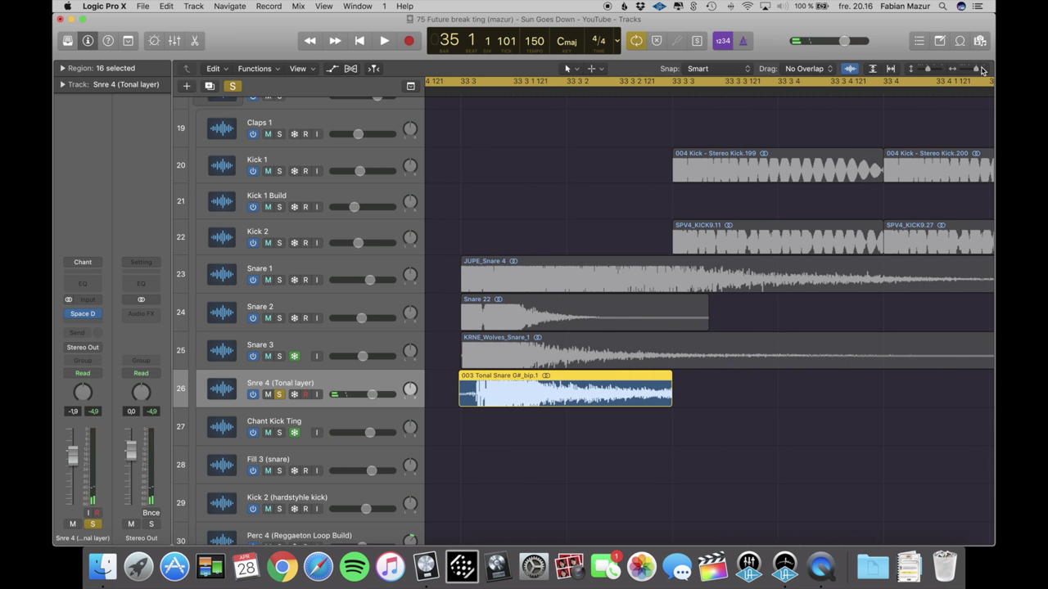
pyautogui.moveTo(975, 71); pyautogui.dragTo(962, 74)
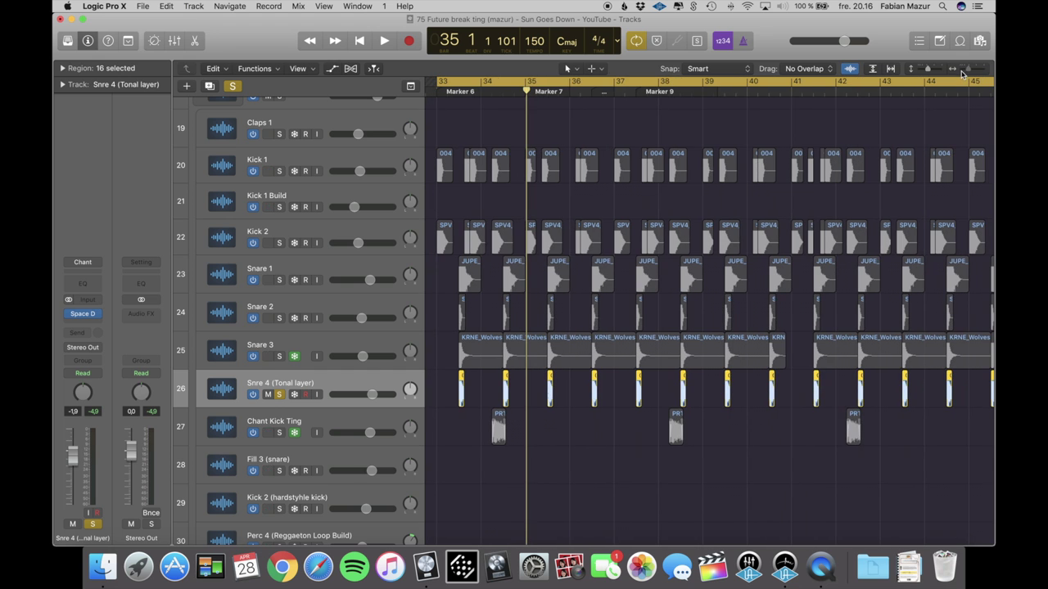
# Add Snares 1, 2 and 3 to the solo and play all four snare layers together from bar 33
pyautogui.moveTo(277, 357); pyautogui.dragTo(286, 285)
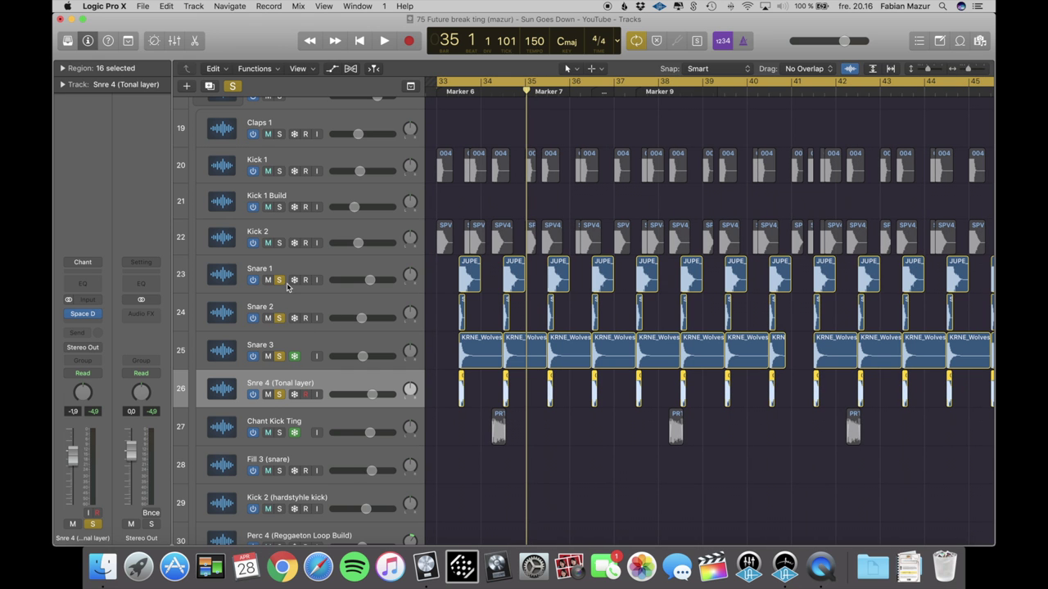
pyautogui.scroll(-3, 451, 339)
pyautogui.press('space')
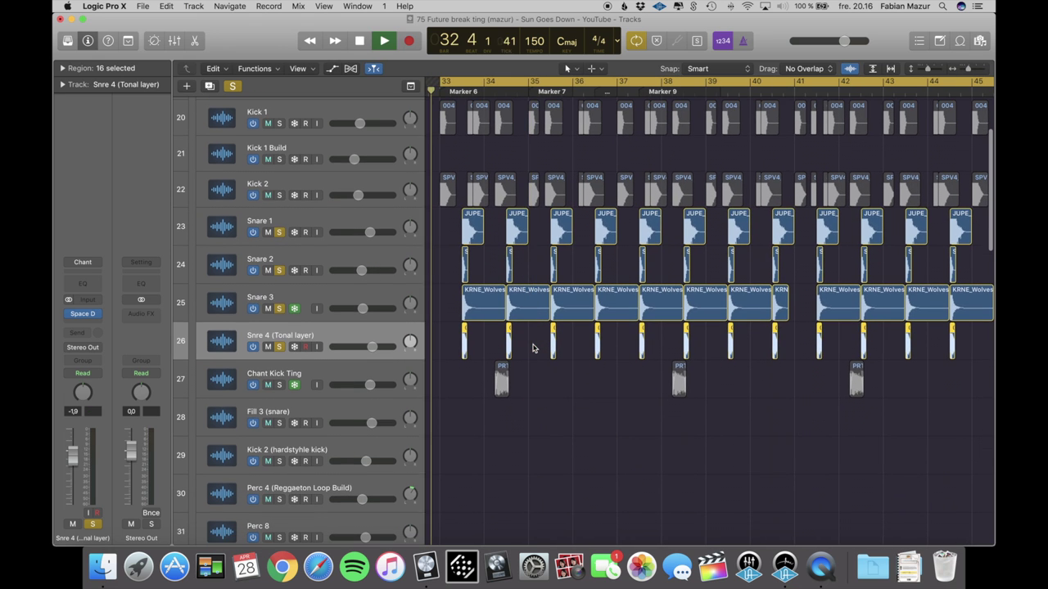
pyautogui.hscroll(-3, 528, 350)
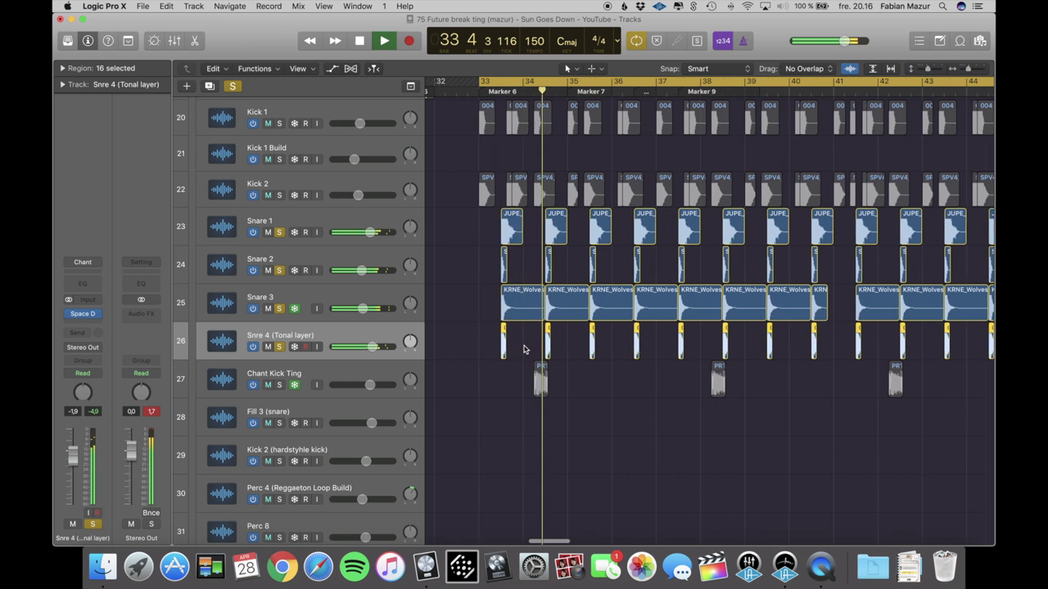
# Stop the snare playback, swap the solo to Kick 1, Kick 2 and Chant Kick Ting, and play these three layers together
pyautogui.hscroll(1, 524, 350)
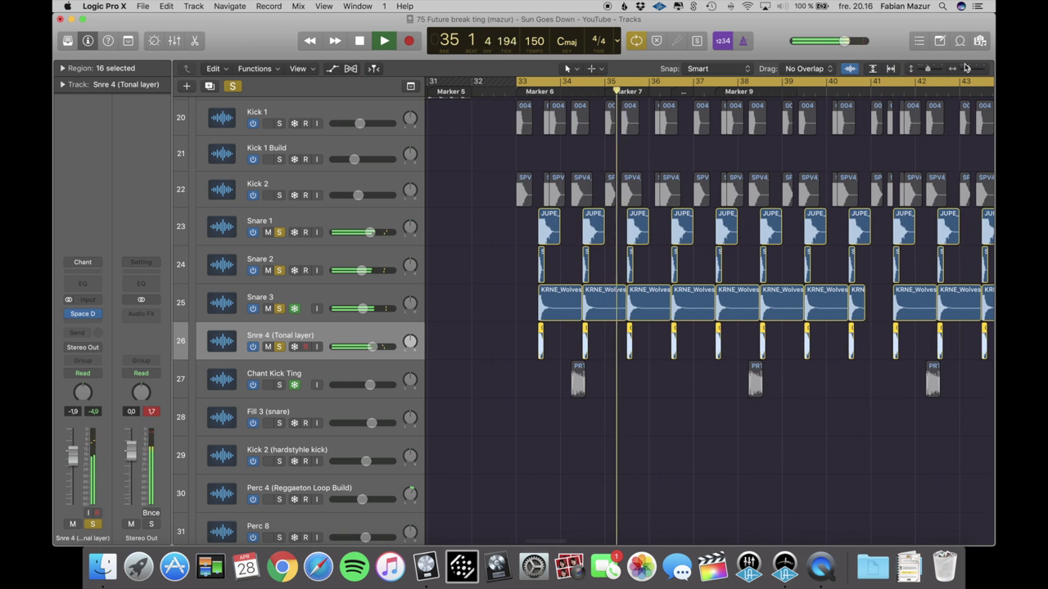
pyautogui.press('space')
pyautogui.moveTo(968, 71); pyautogui.dragTo(963, 70)
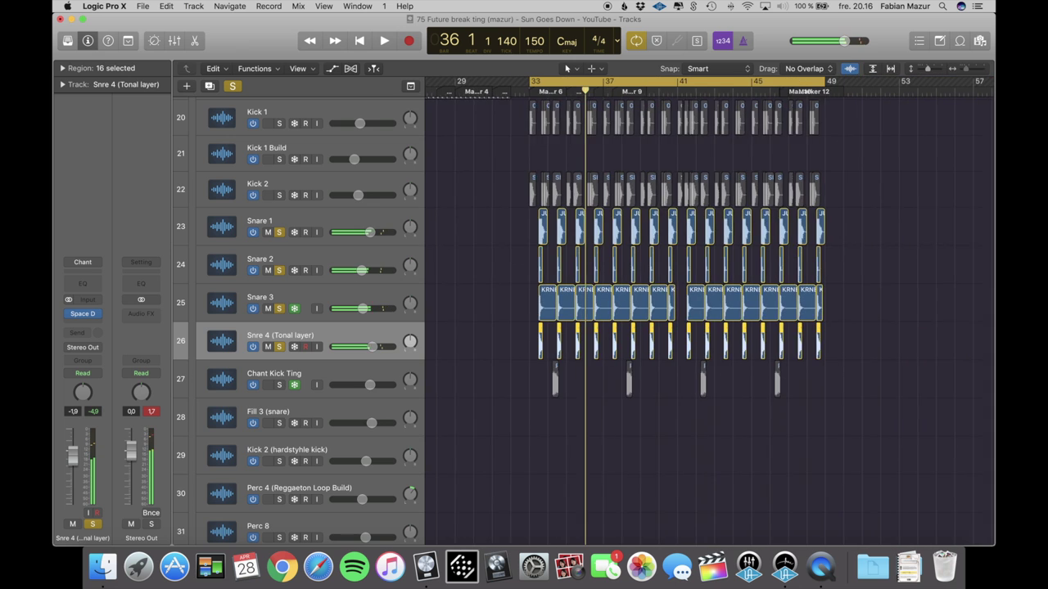
pyautogui.scroll(-5, 719, 189)
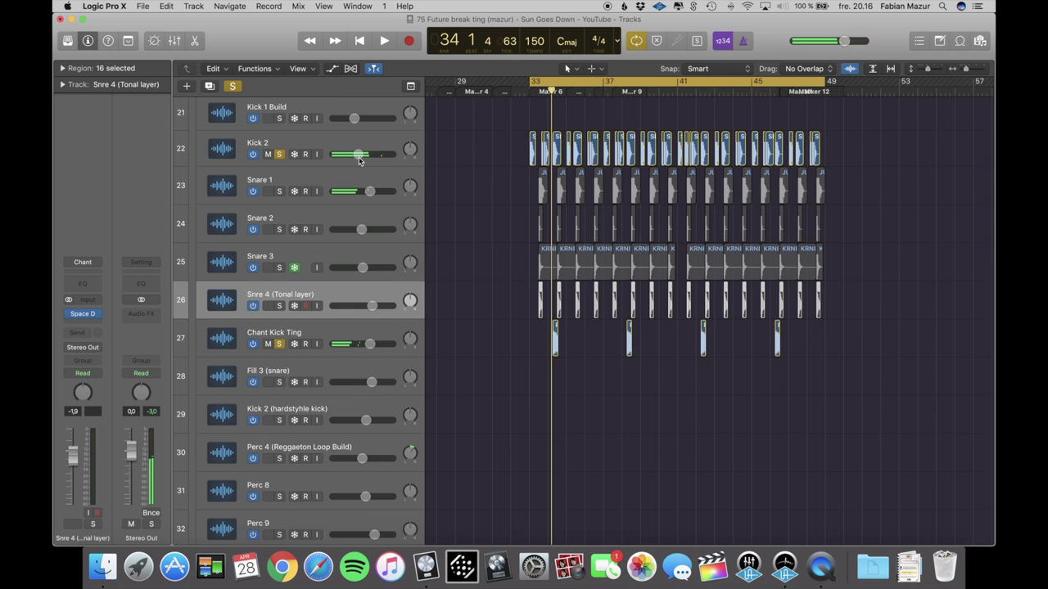
pyautogui.scroll(2, 295, 155)
pyautogui.click(279, 155)
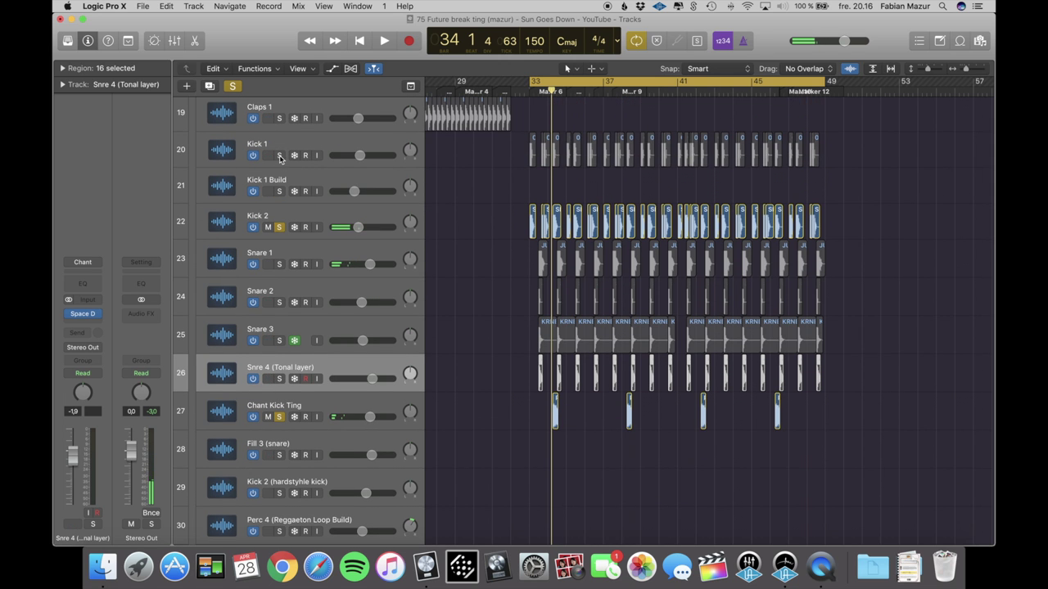
pyautogui.press('space')
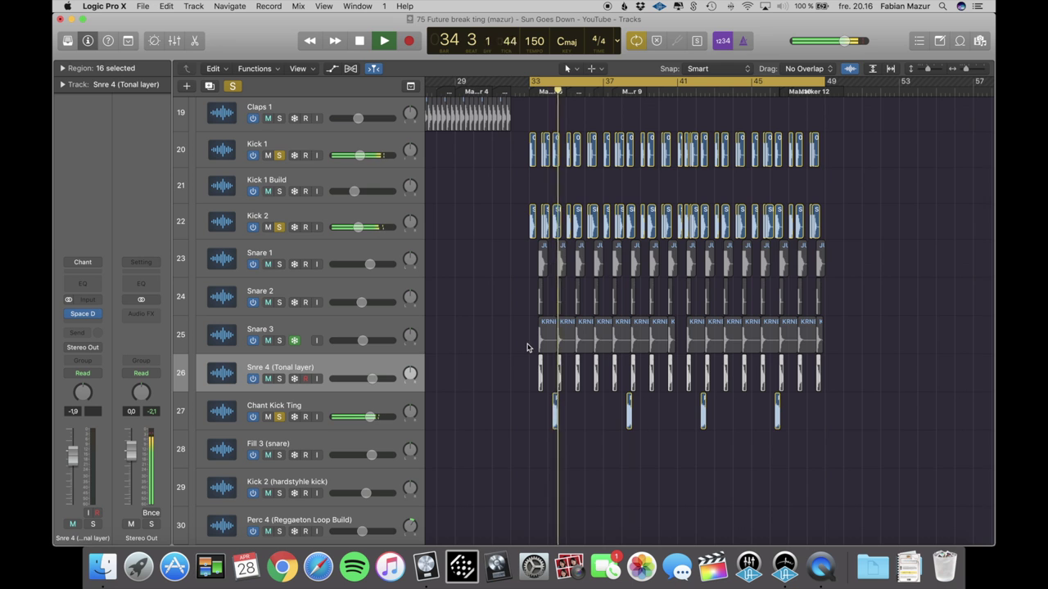
pyautogui.scroll(-5, 530, 346)
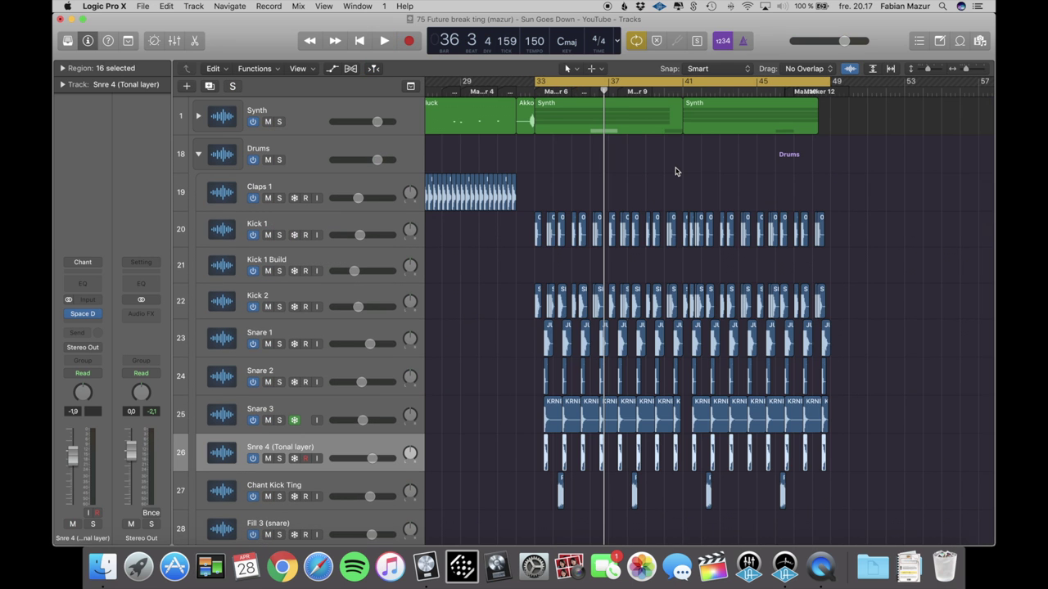
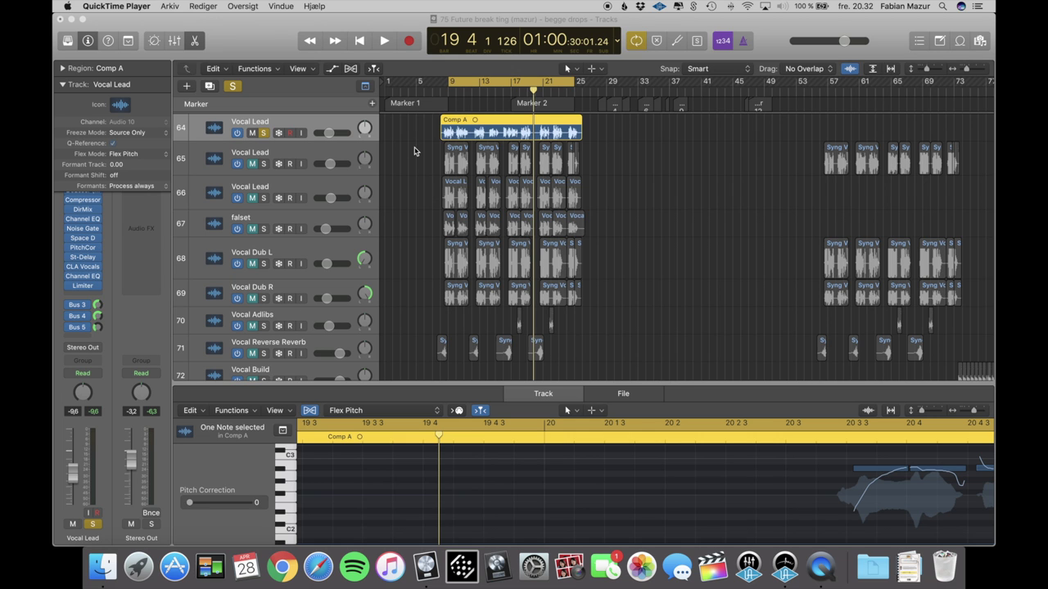
# Extend the cycle range at both ends around the Vocal Lead comp, starting it at bar 8, and audition the soloed comp
pyautogui.scroll(2, 417, 148)
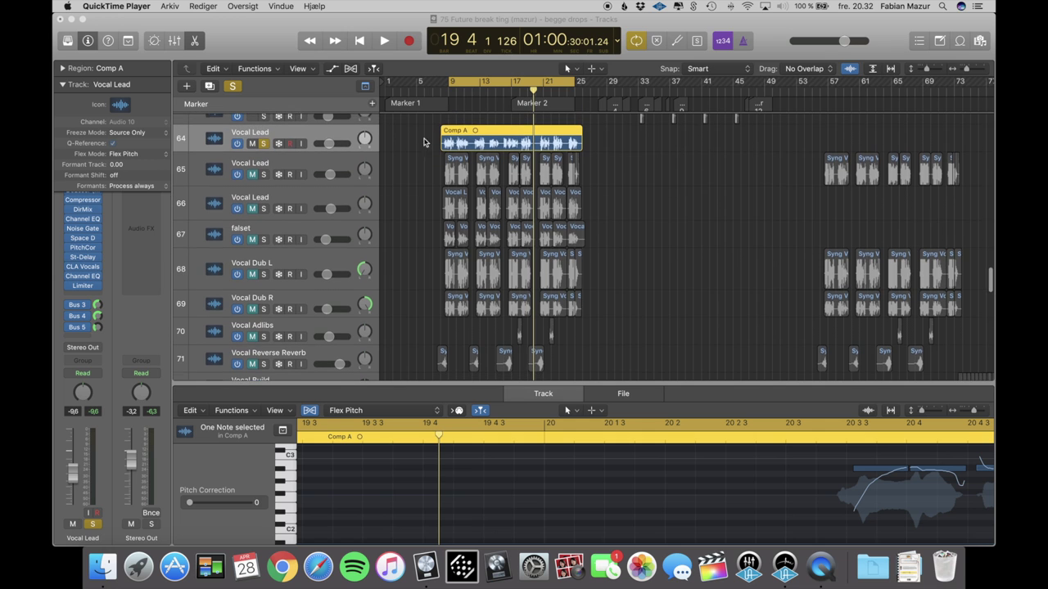
pyautogui.moveTo(450, 86); pyautogui.dragTo(443, 87)
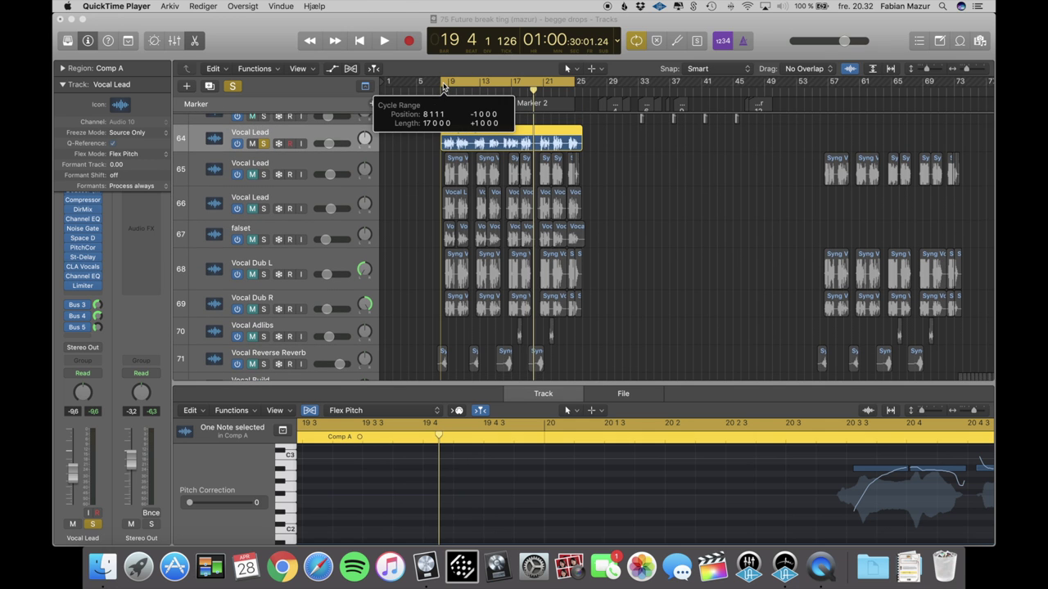
pyautogui.moveTo(574, 86); pyautogui.dragTo(578, 84)
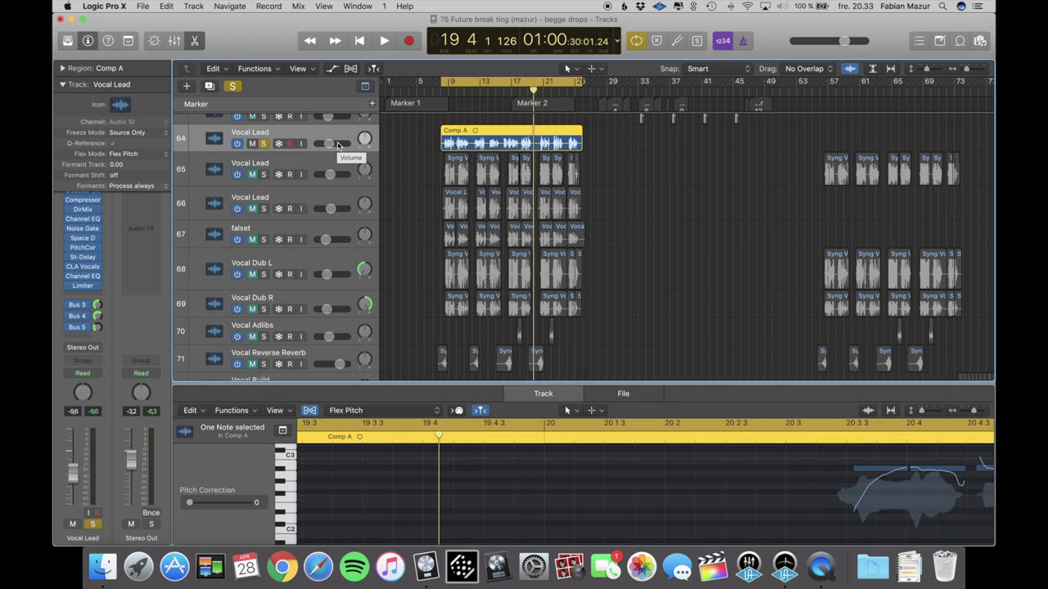
pyautogui.press('space')
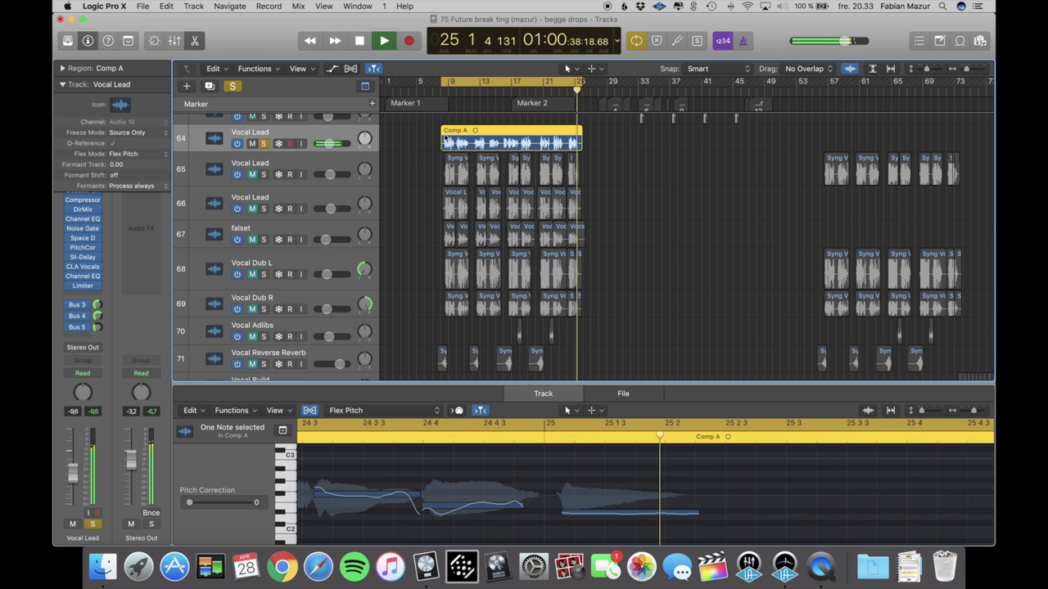
pyautogui.press('space')
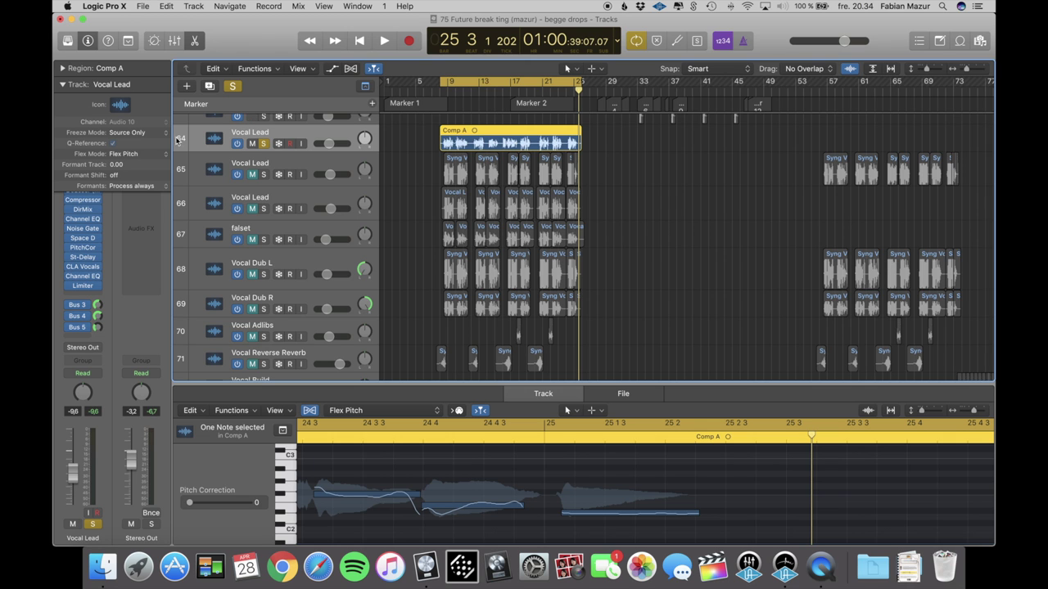
# Reveal the Vocal Lead's full insert chain and bypass every plug-in from Vocal Rider down to the Limiter
pyautogui.click(63, 85)
pyautogui.hscroll(1, 263, 145)
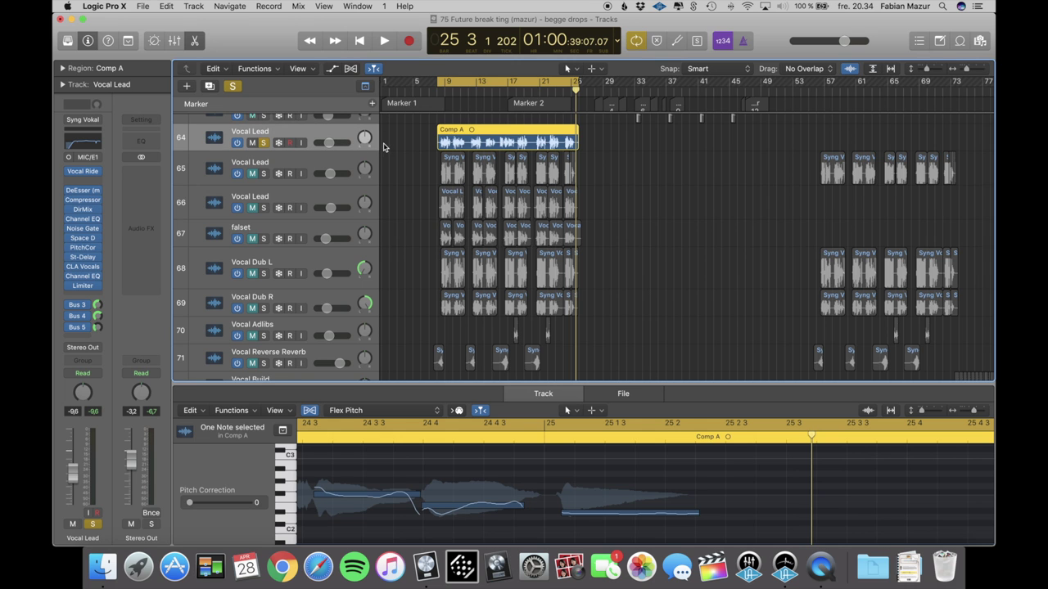
pyautogui.moveTo(86, 174)
pyautogui.moveTo(69, 173); pyautogui.dragTo(70, 286)
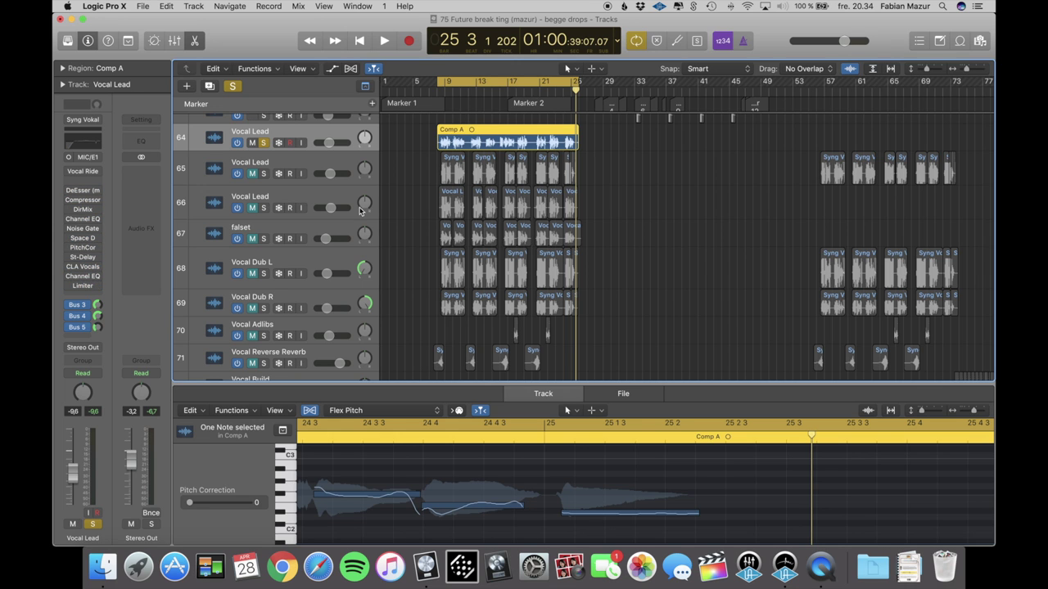
# Audition the soloed Vocal Lead without its insert plug-ins and return the playhead to bar 8, beat 2
pyautogui.press('space')
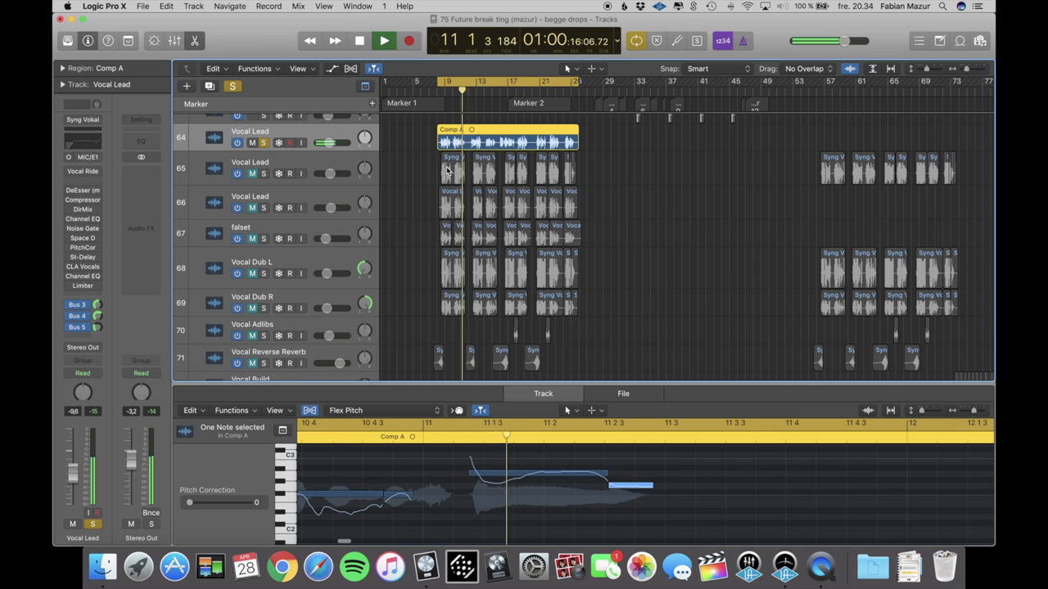
pyautogui.press('space')
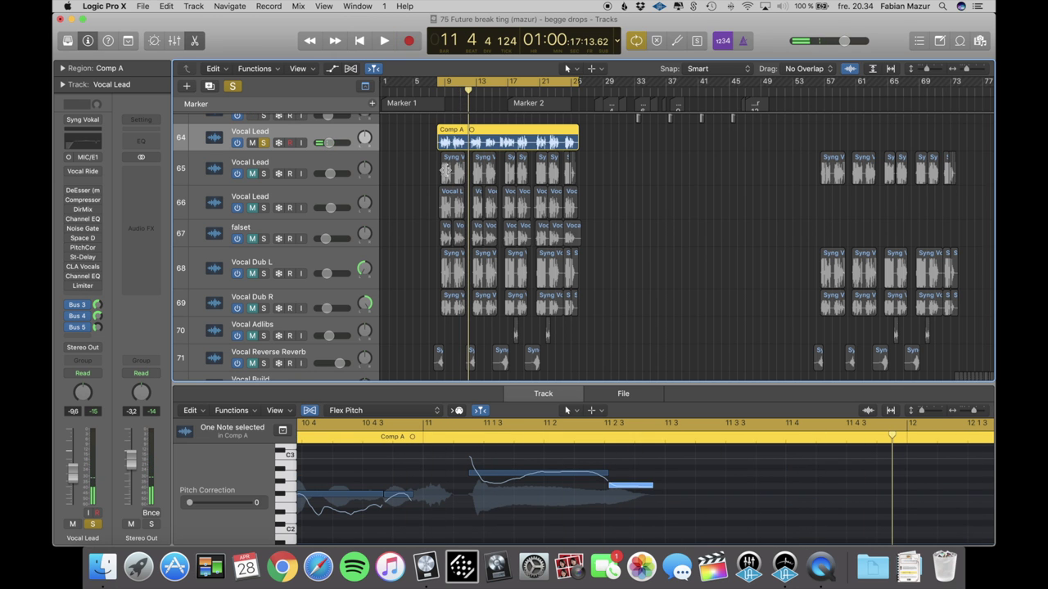
pyautogui.click(439, 92)
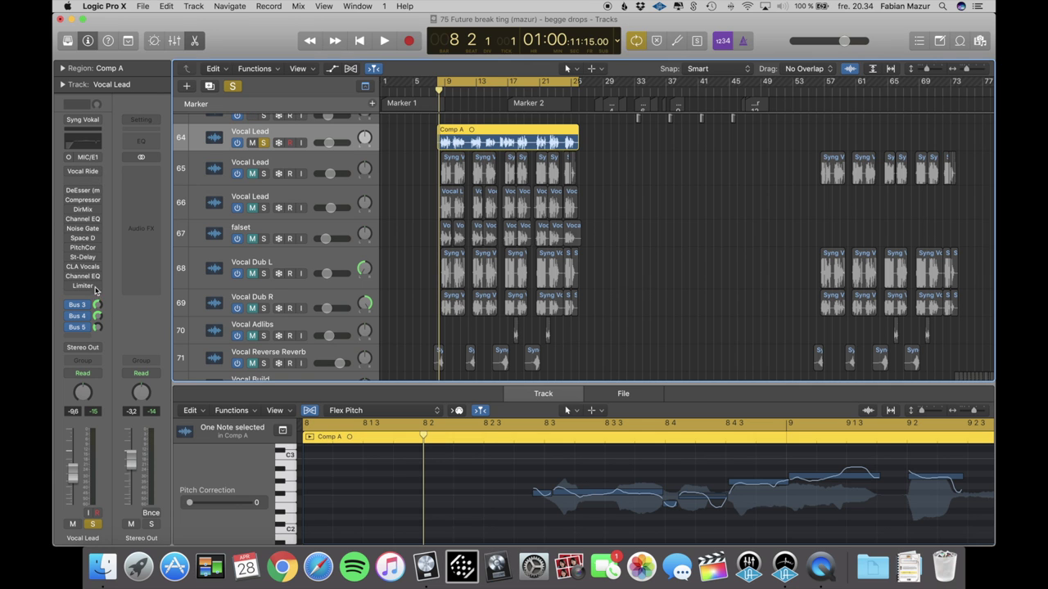
# Re-enable Vocal Rider and DeEsser on the Vocal Lead and examine their settings
pyautogui.click(85, 171)
pyautogui.moveTo(166, 51); pyautogui.dragTo(729, 78)
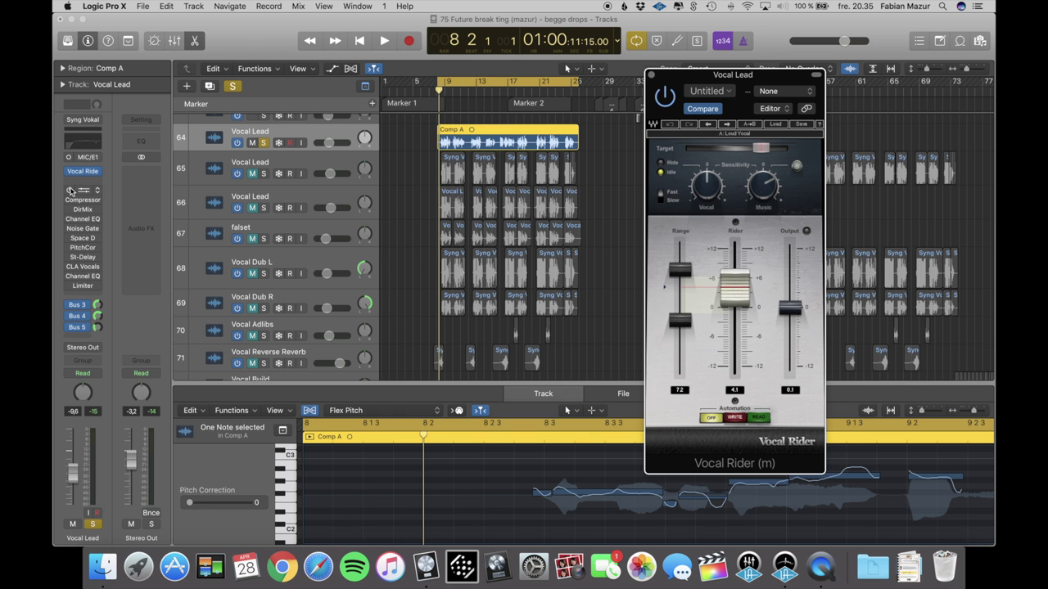
pyautogui.click(79, 190)
pyautogui.moveTo(161, 46); pyautogui.dragTo(557, 225)
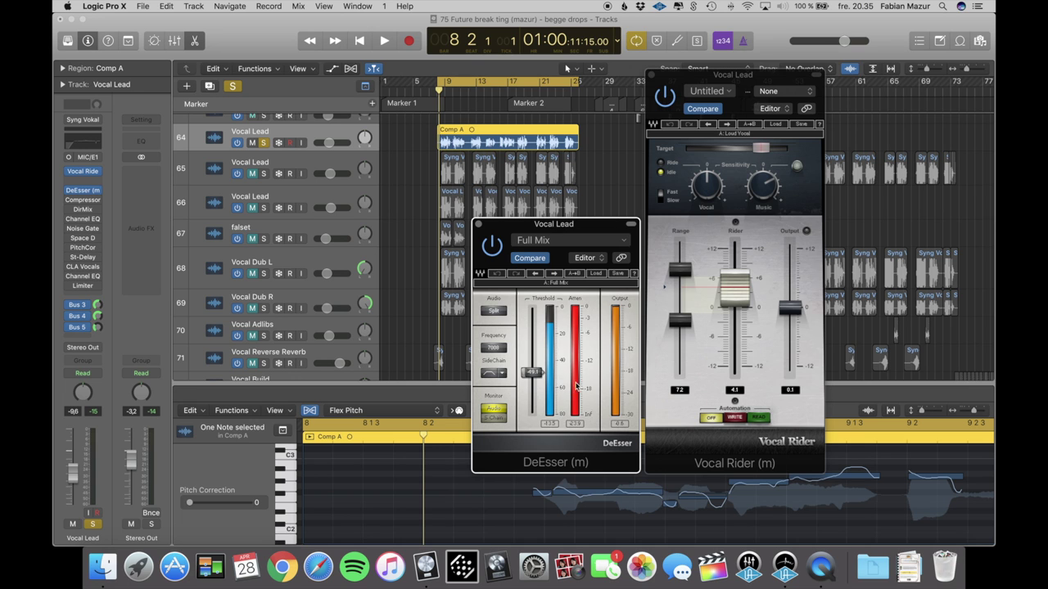
pyautogui.click(650, 74)
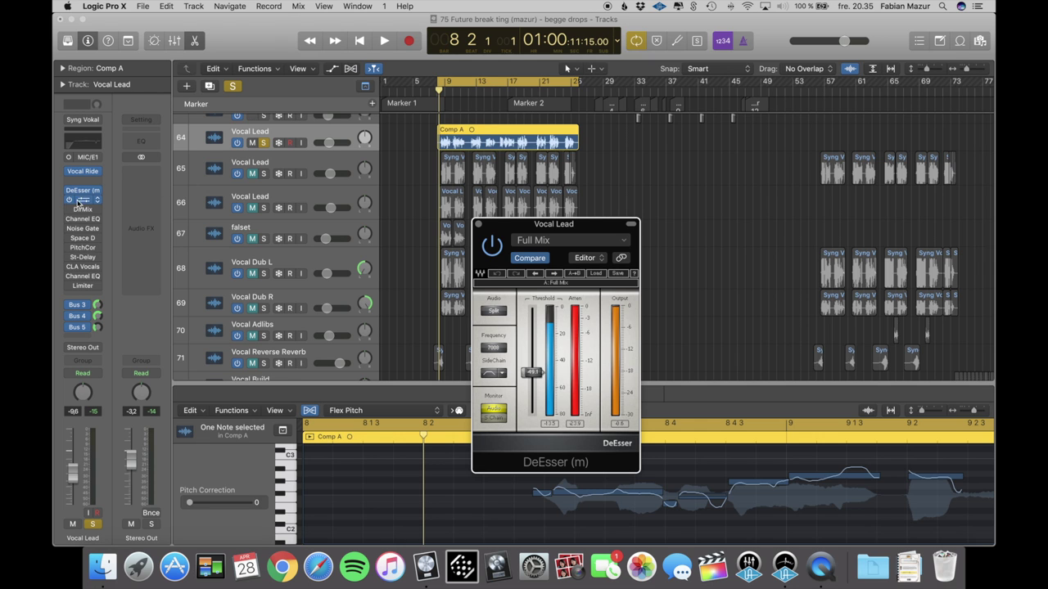
# Re-enable the Vocal Lead's Compressor, look through its Voice presets without changing Type R Vocal 01, and close the plug-in windows
pyautogui.click(85, 201)
pyautogui.moveTo(352, 74); pyautogui.dragTo(604, 136)
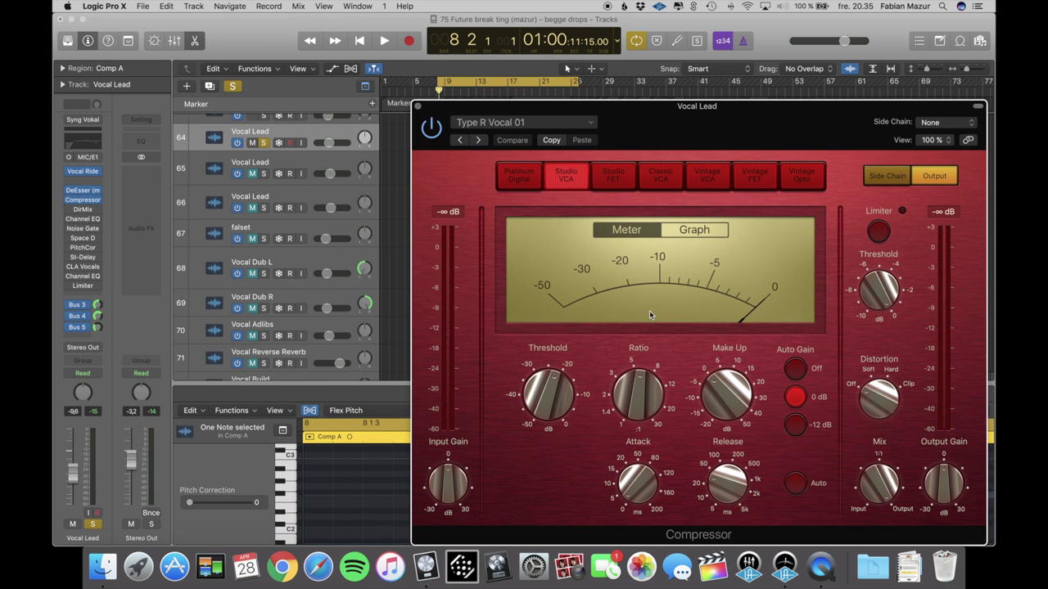
pyautogui.click(508, 122)
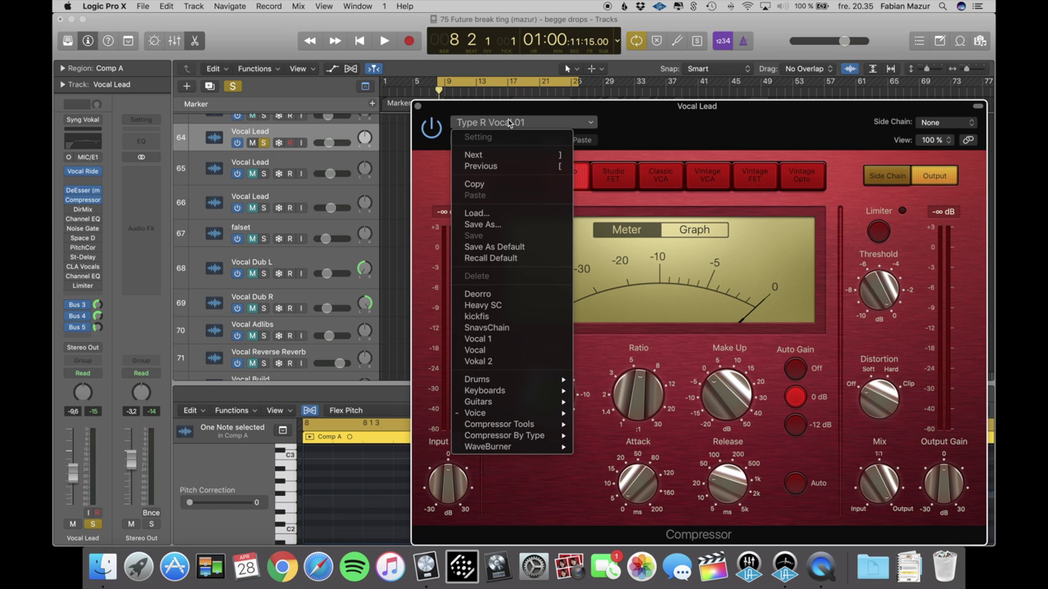
pyautogui.moveTo(536, 413)
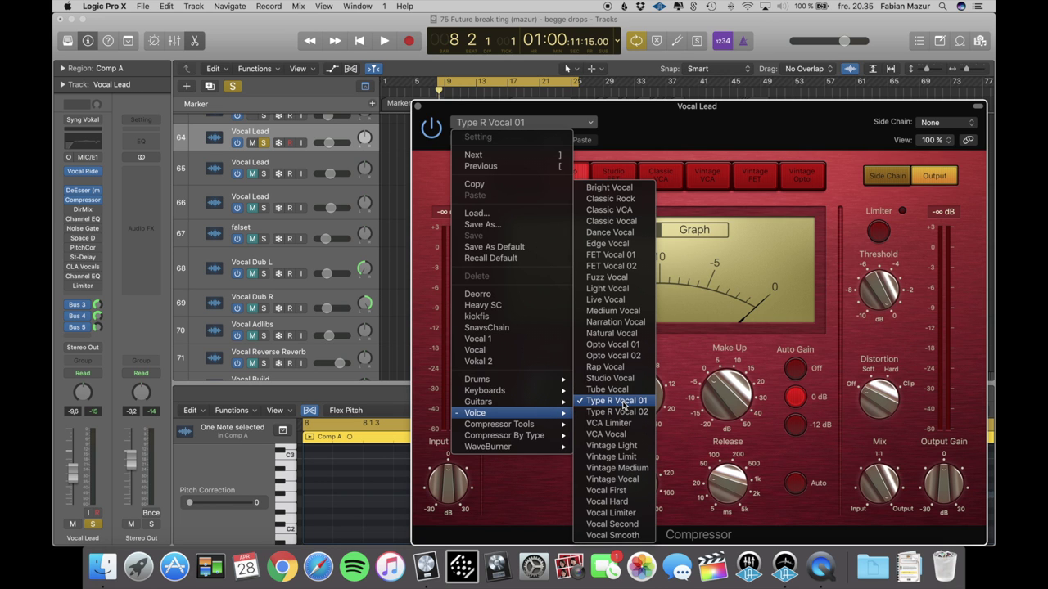
pyautogui.click(754, 356)
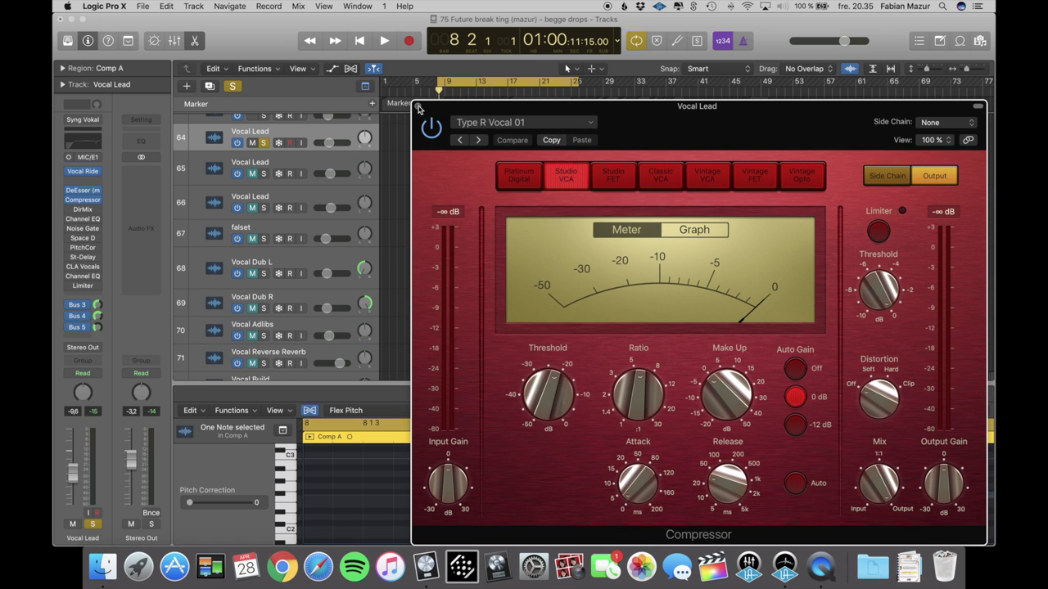
pyautogui.click(417, 107)
pyautogui.click(479, 224)
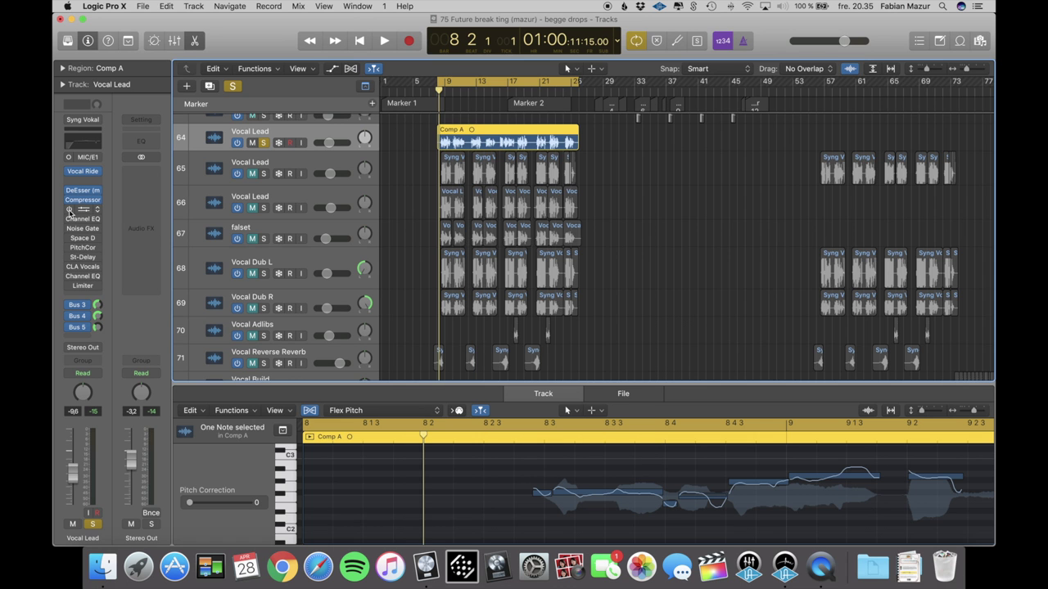
# Re-enable the Direction Mixer and the Channel EQ following it on the Vocal Lead and examine their settings
pyautogui.click(84, 211)
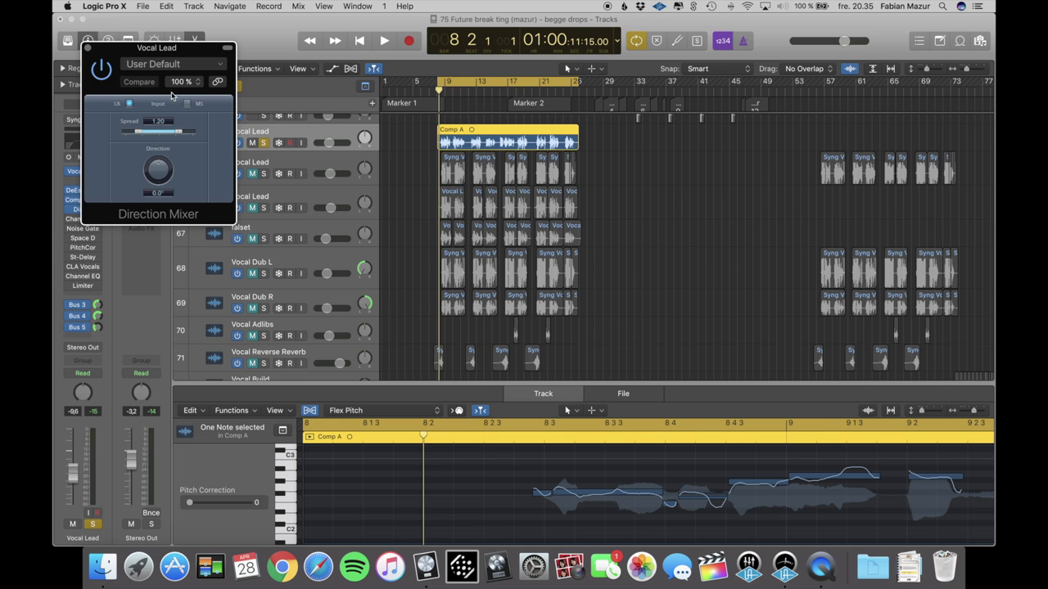
pyautogui.moveTo(160, 50); pyautogui.dragTo(255, 61)
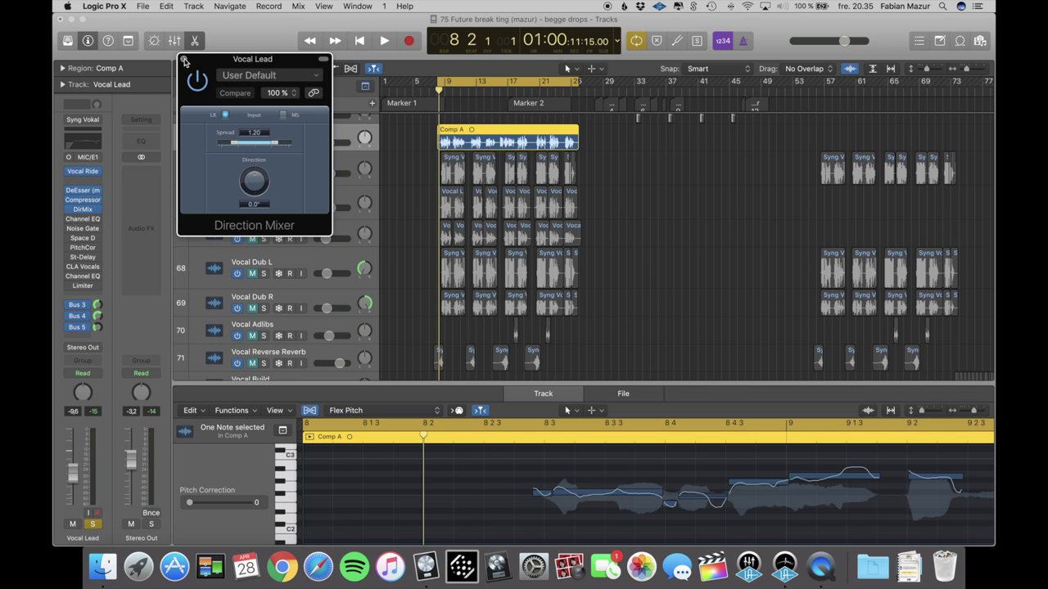
pyautogui.click(184, 59)
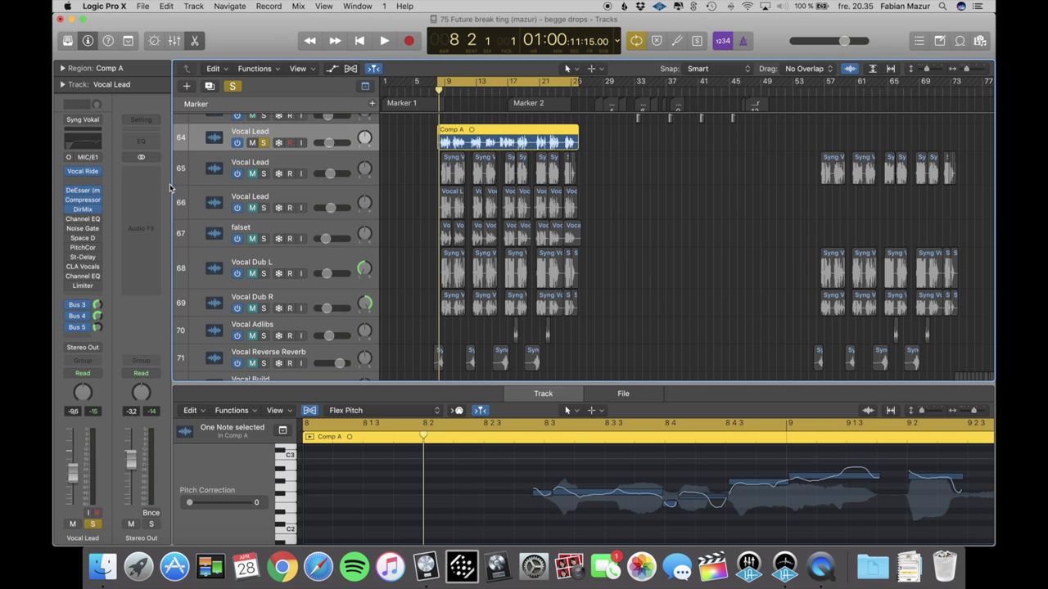
pyautogui.click(82, 220)
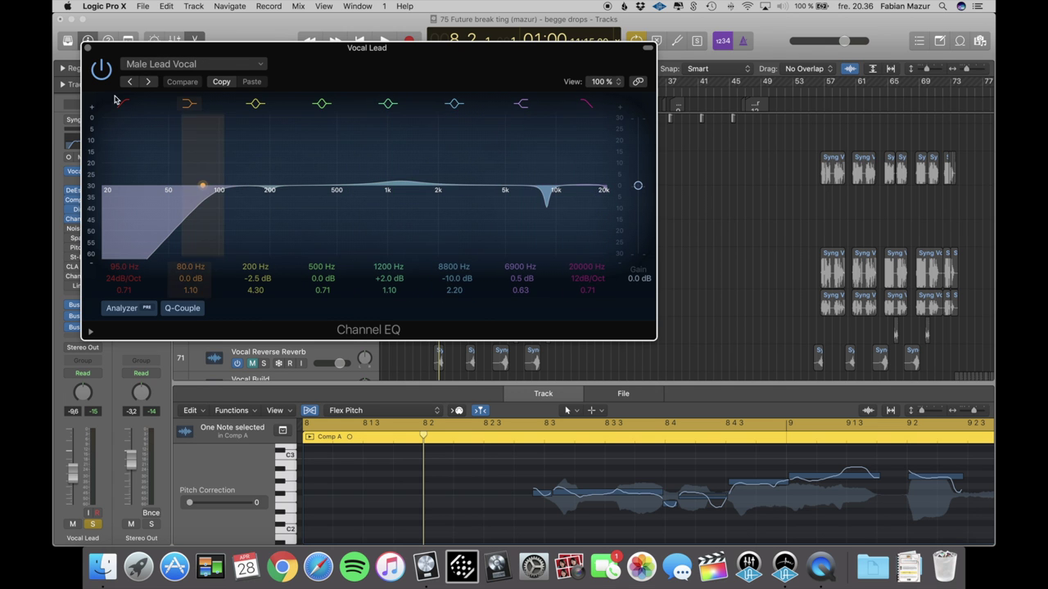
pyautogui.press('super+w')
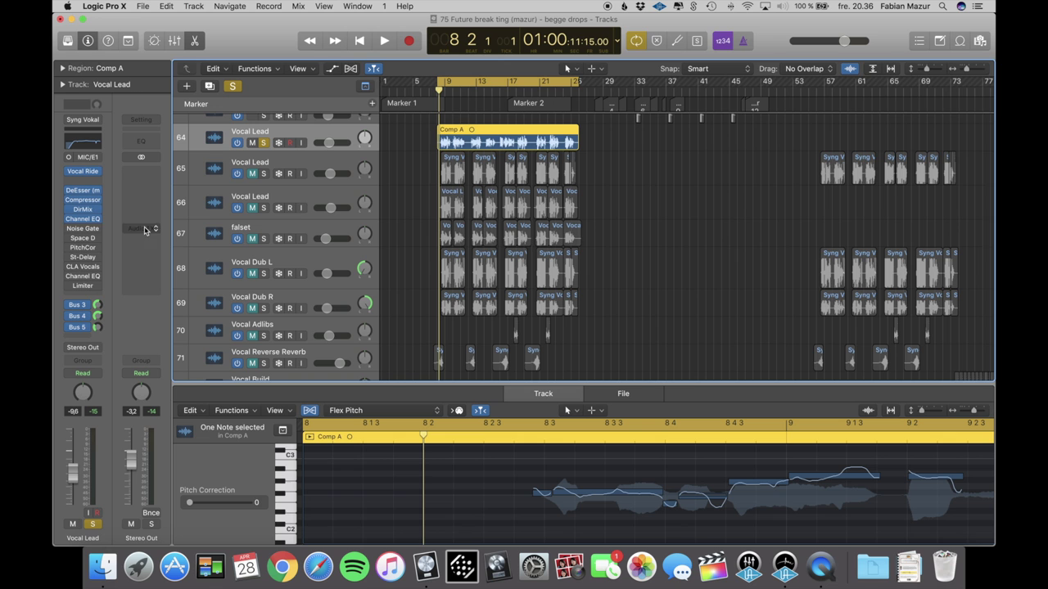
# Re-enable the Vocal Lead's Noise Gate and examine its threshold against the gaps in the Comp A waveform, keeping it at -50 dB
pyautogui.click(84, 229)
pyautogui.moveTo(242, 46); pyautogui.dragTo(630, 206)
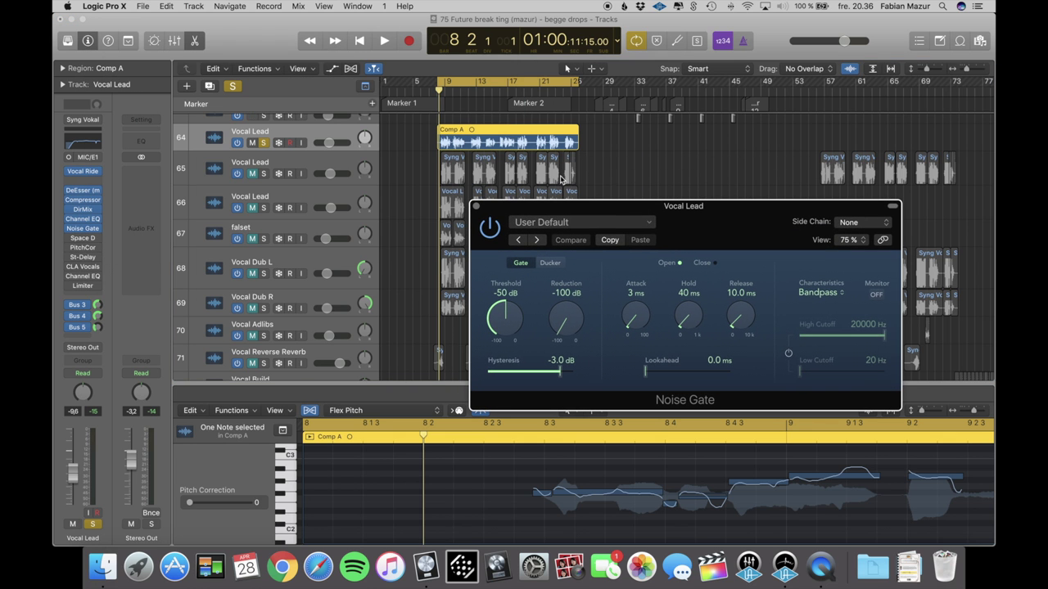
pyautogui.moveTo(968, 70); pyautogui.dragTo(974, 70)
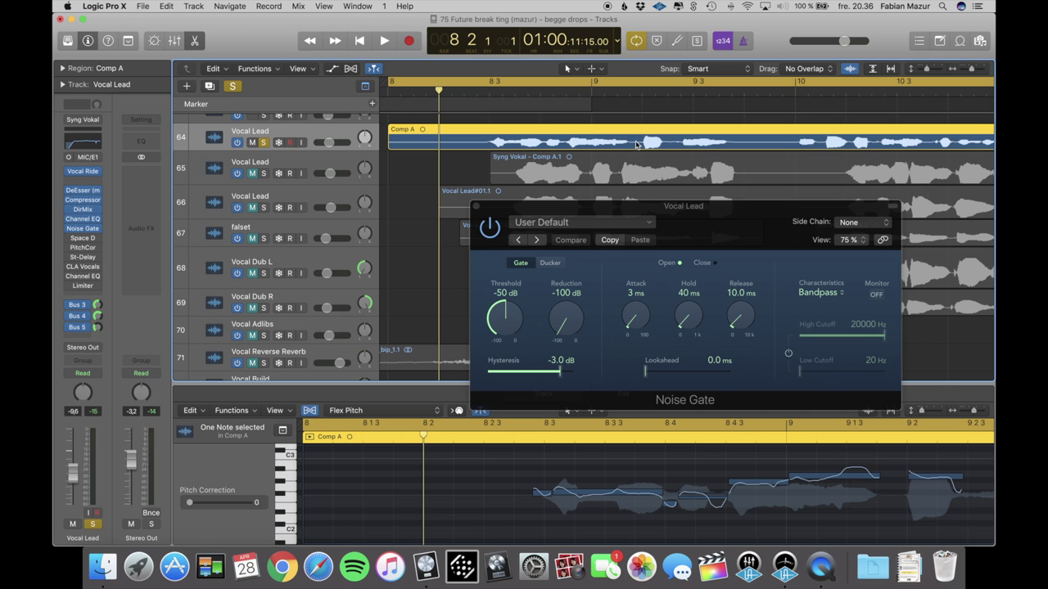
pyautogui.moveTo(505, 313)
pyautogui.mouseDown()
pyautogui.moveTo(508, 305)
pyautogui.moveTo(509, 319)
pyautogui.mouseUp()
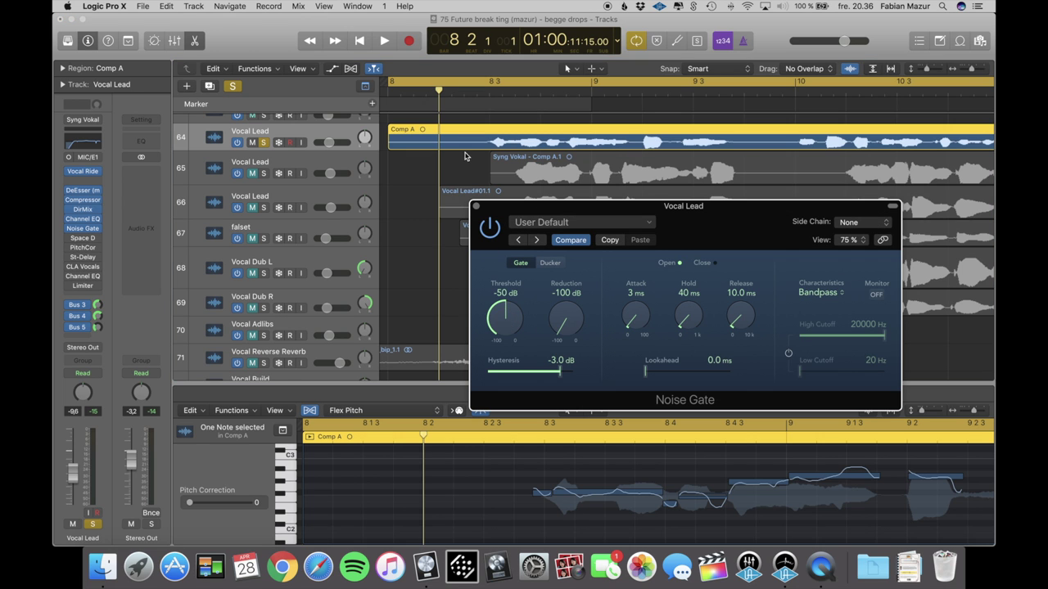
# Re-enable Space Designer on the Vocal Lead, examine its reverb settings, and close both open plug-in windows
pyautogui.click(71, 238)
pyautogui.click(82, 238)
pyautogui.click(476, 207)
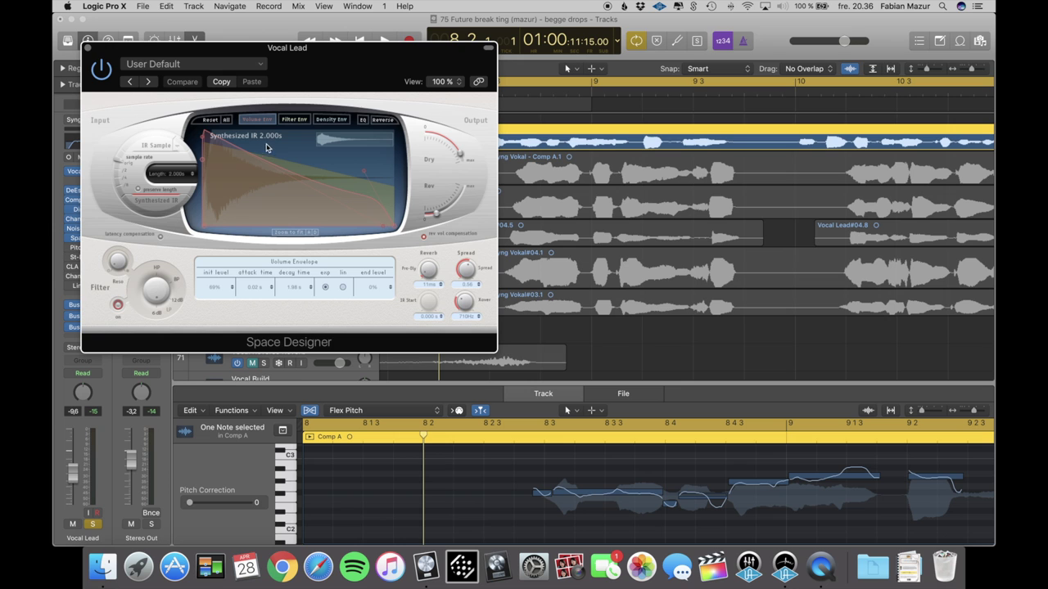
pyautogui.click(87, 47)
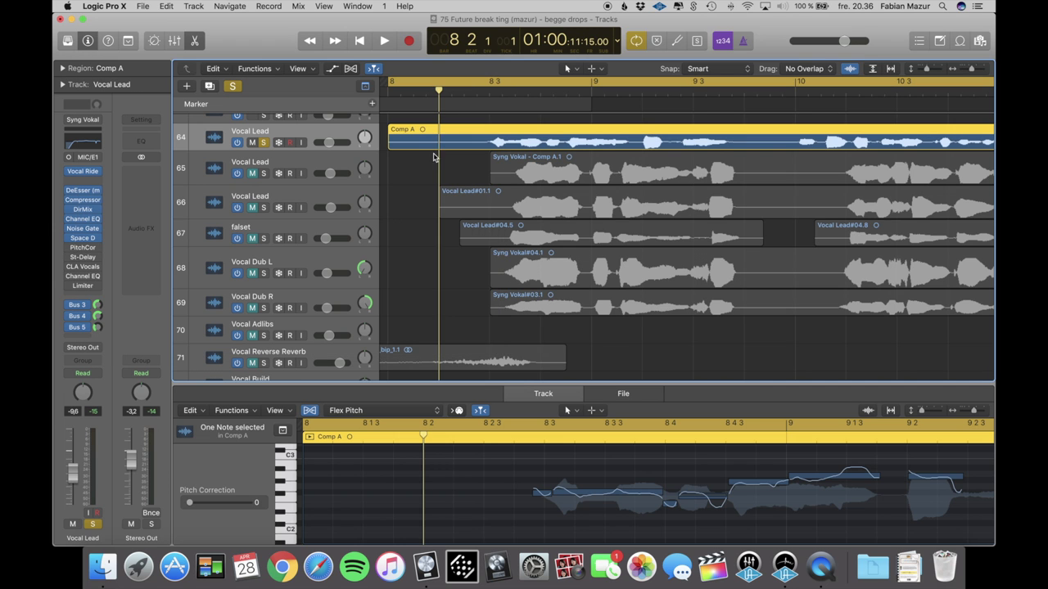
# Re-enable Pitch Correction and Stereo Delay on the Vocal Lead, examine the root, scale and delay settings, and close each plug-in window
pyautogui.click(83, 248)
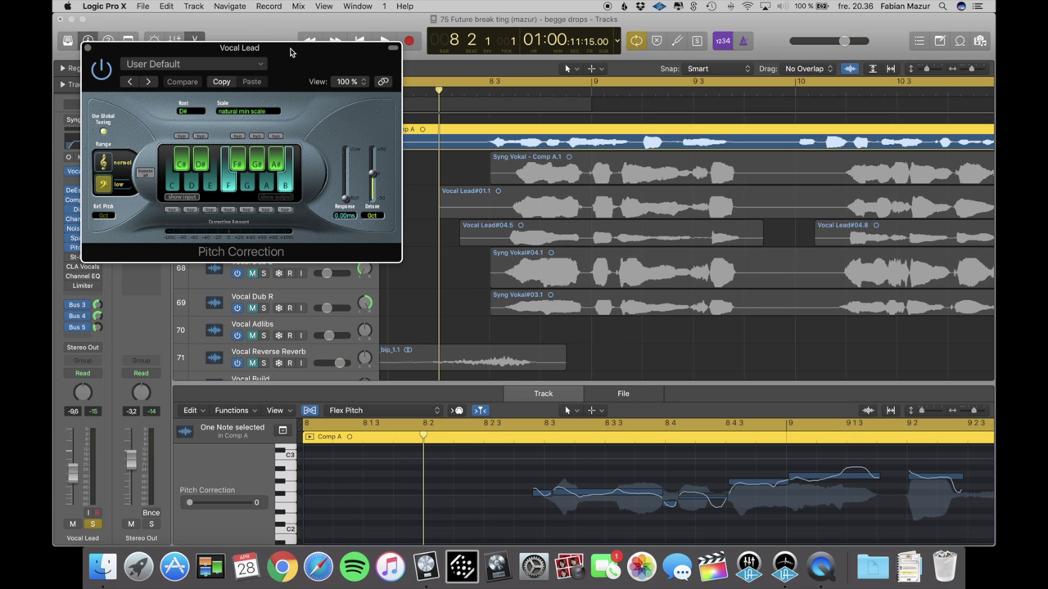
pyautogui.click(194, 113)
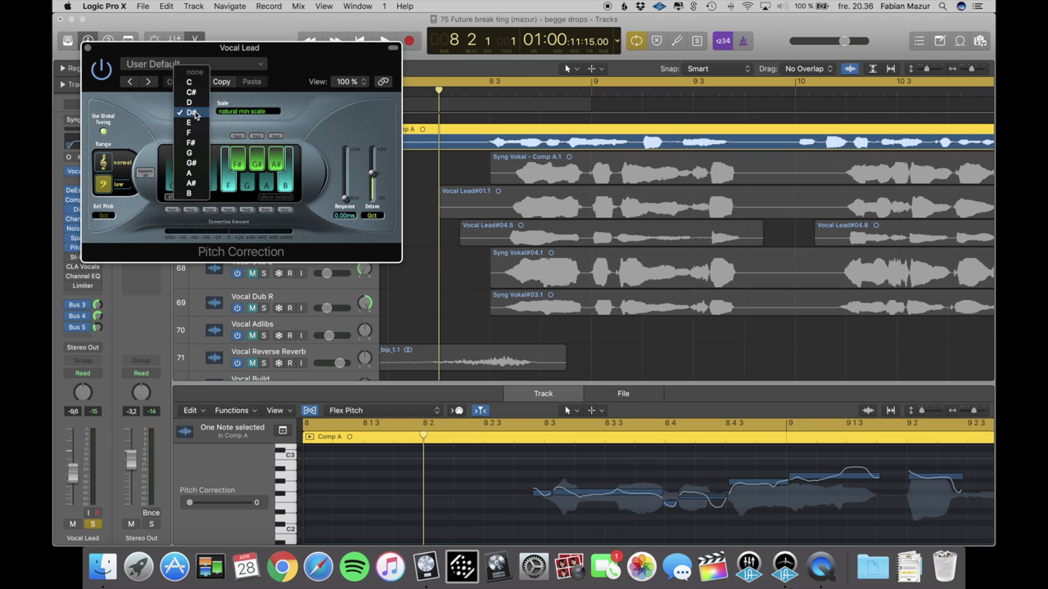
pyautogui.click(362, 117)
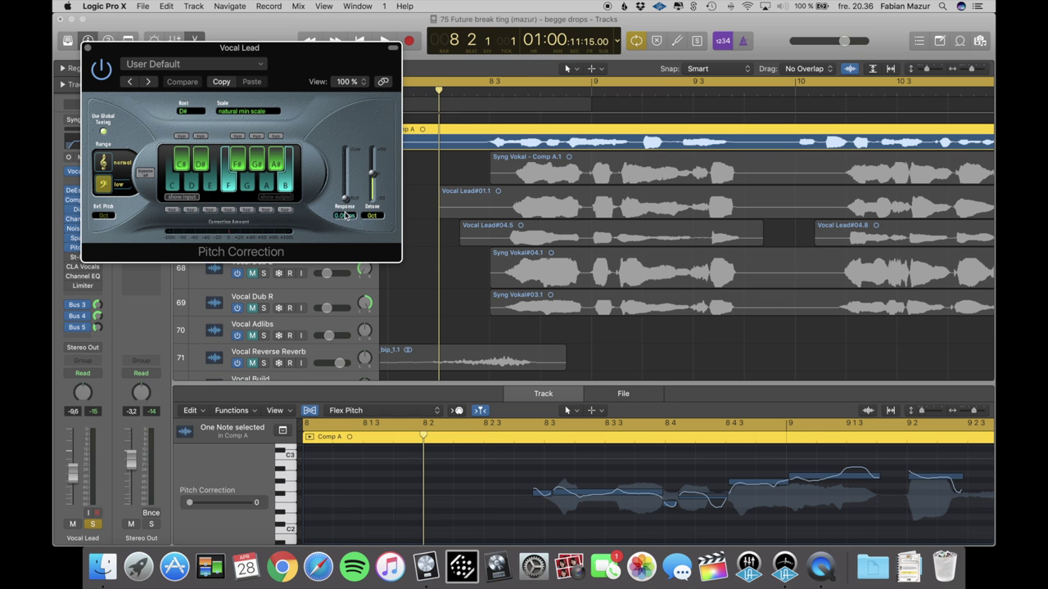
pyautogui.click(88, 48)
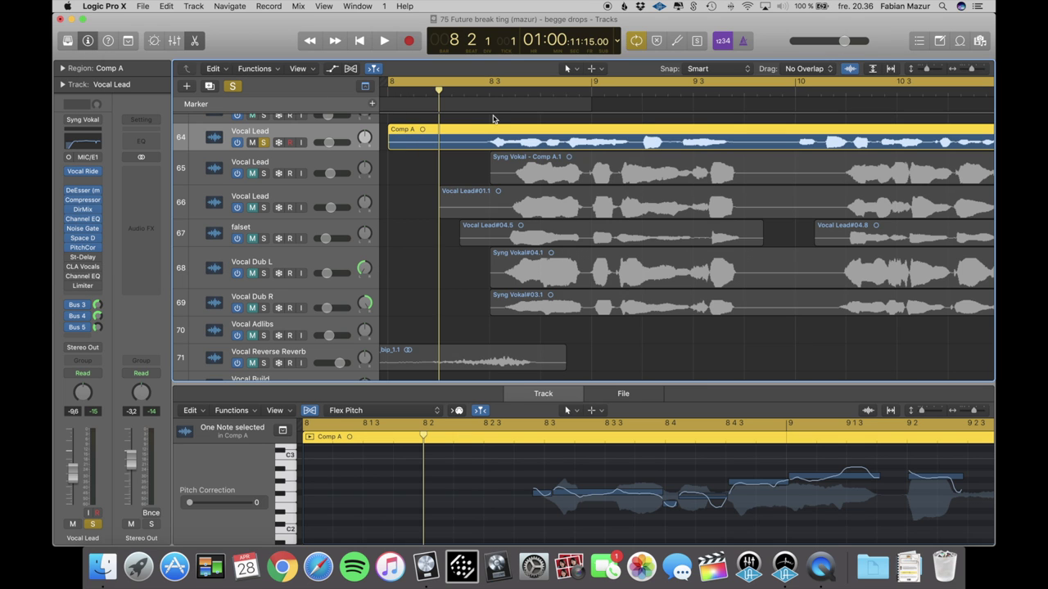
pyautogui.click(82, 257)
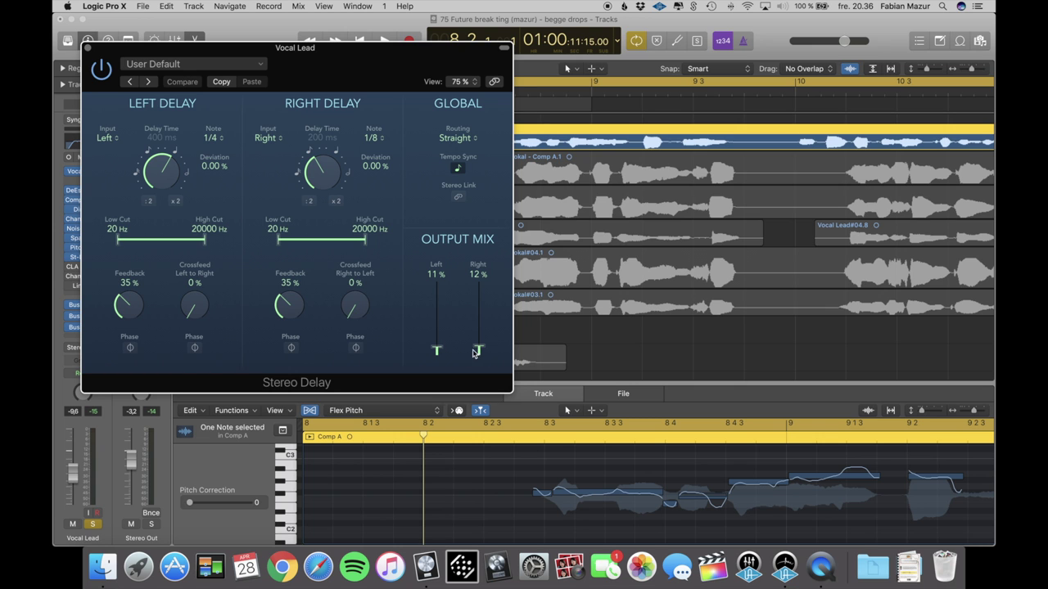
pyautogui.press('super+w')
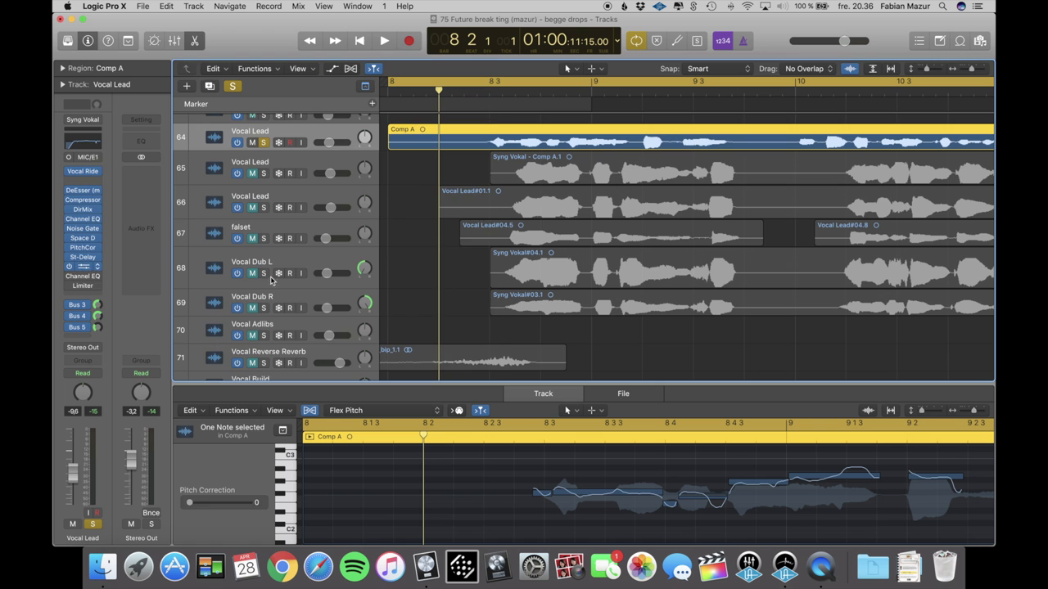
# Move the Vocal Lead's CLA Vocals window clear of the track list and load the factory preset Start Me Up
pyautogui.moveTo(264, 47); pyautogui.dragTo(699, 160)
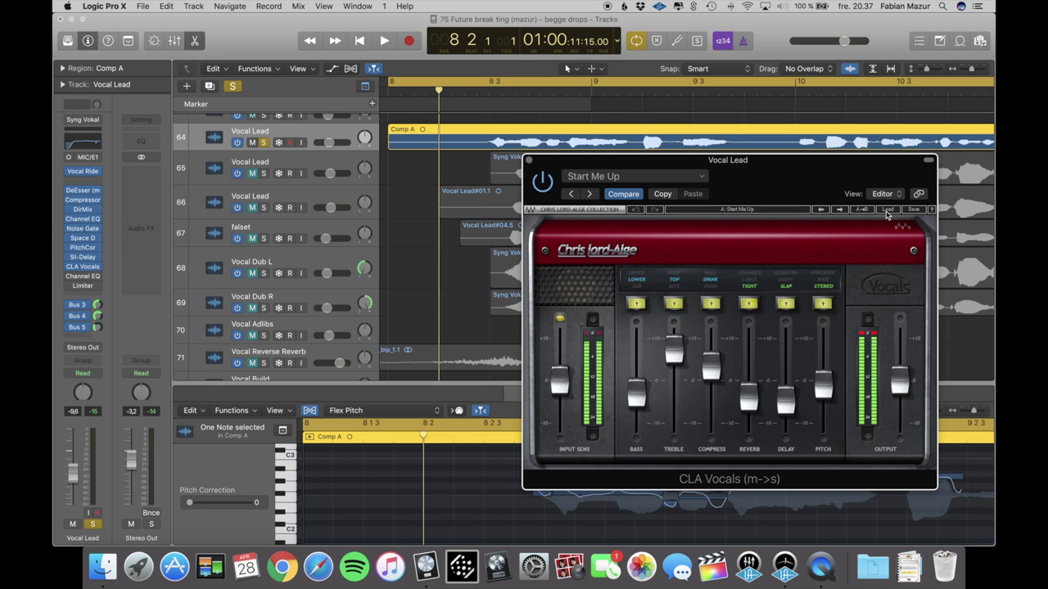
pyautogui.click(887, 211)
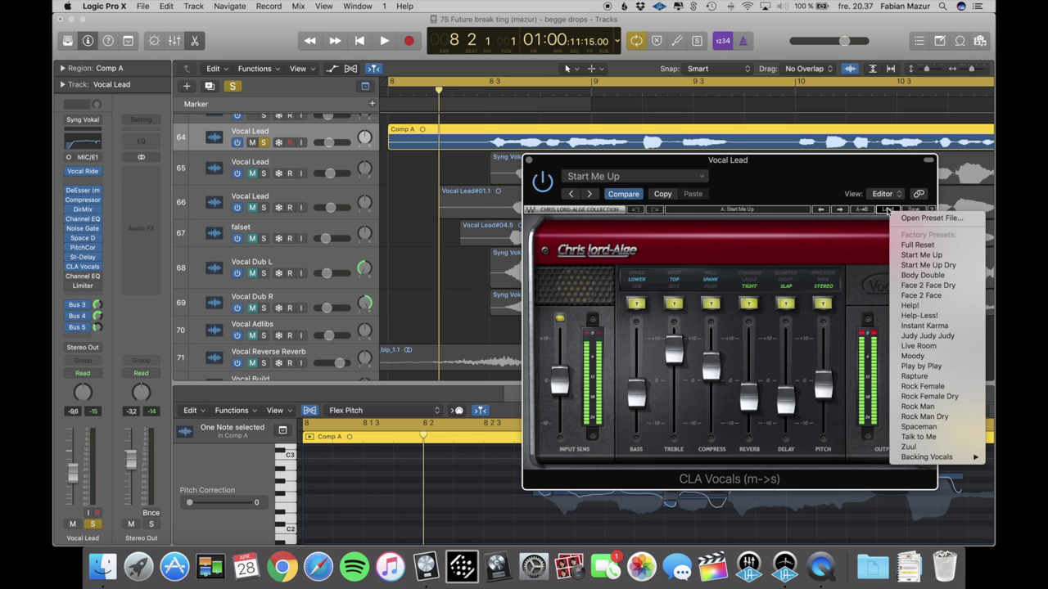
pyautogui.click(918, 263)
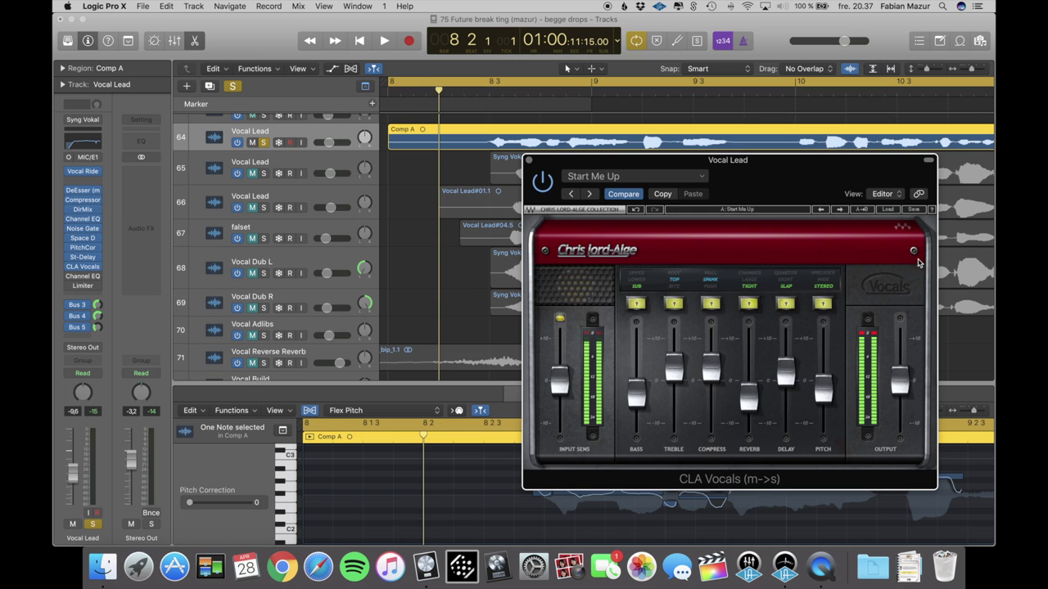
# In CLA Vocals, set Bass to Lower, adjust the bass and raise the treble faders, and switch off Reverb and Delay
pyautogui.click(641, 281)
pyautogui.moveTo(637, 394); pyautogui.dragTo(675, 348)
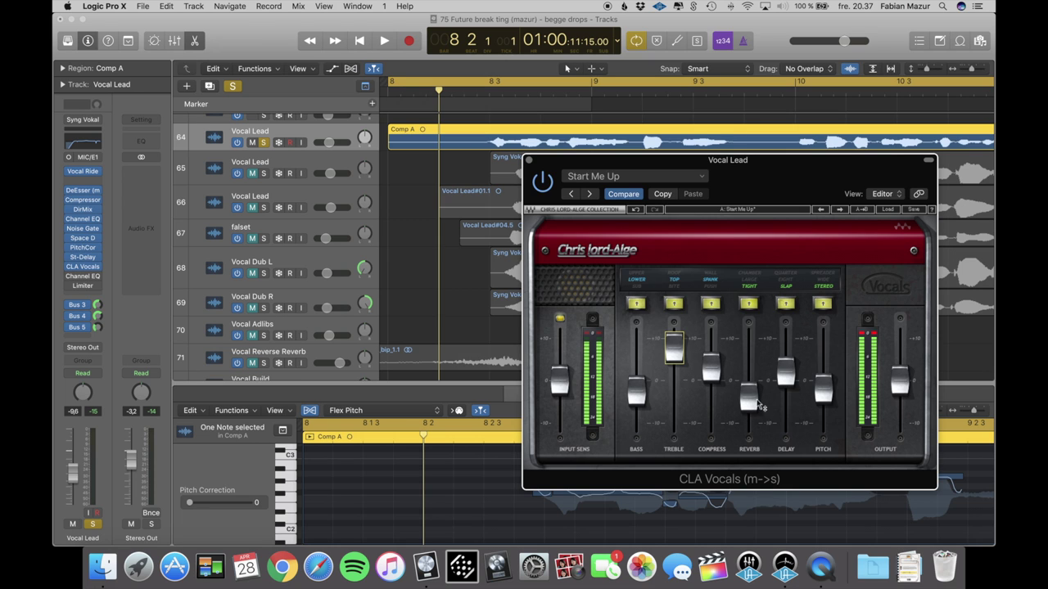
pyautogui.click(753, 291)
pyautogui.click(788, 291)
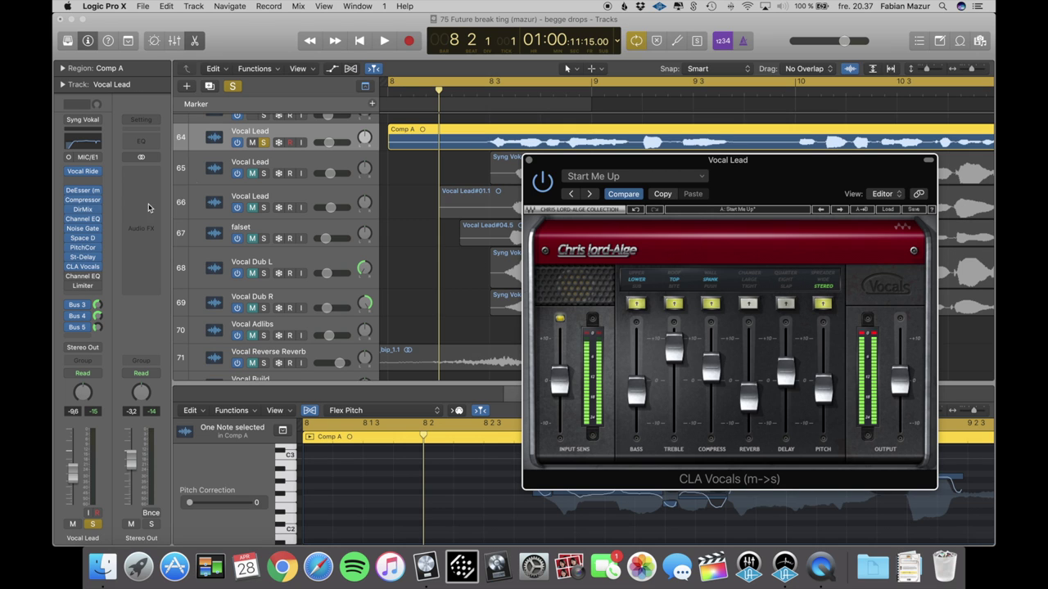
# Re-enable the Vocal Lead's last Channel EQ, examine its curve, and close the CLA Vocals and Channel EQ windows
pyautogui.click(69, 277)
pyautogui.click(82, 278)
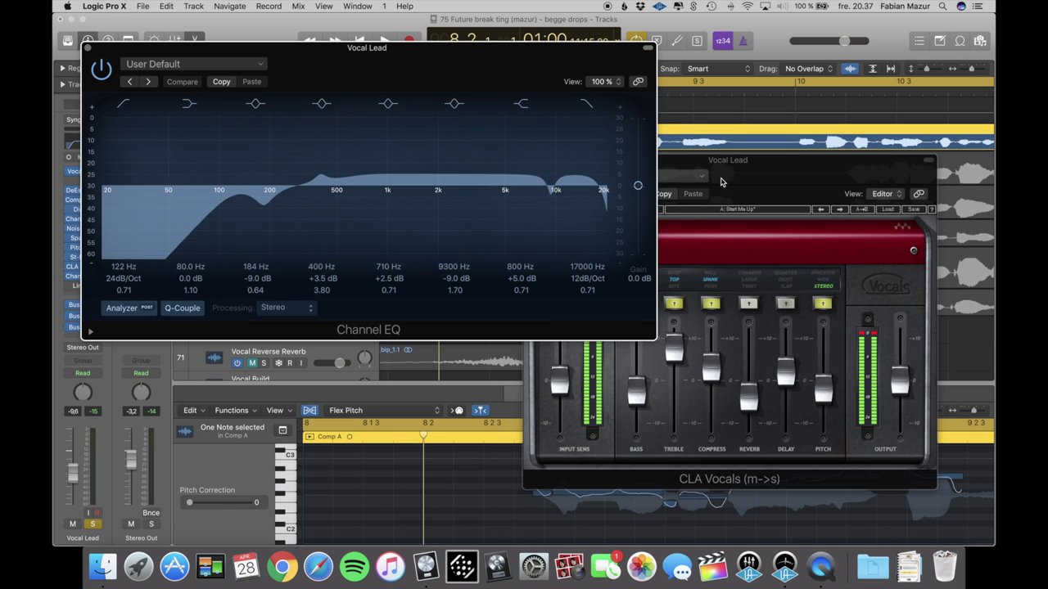
pyautogui.click(548, 160)
pyautogui.click(528, 161)
pyautogui.moveTo(346, 52); pyautogui.dragTo(628, 138)
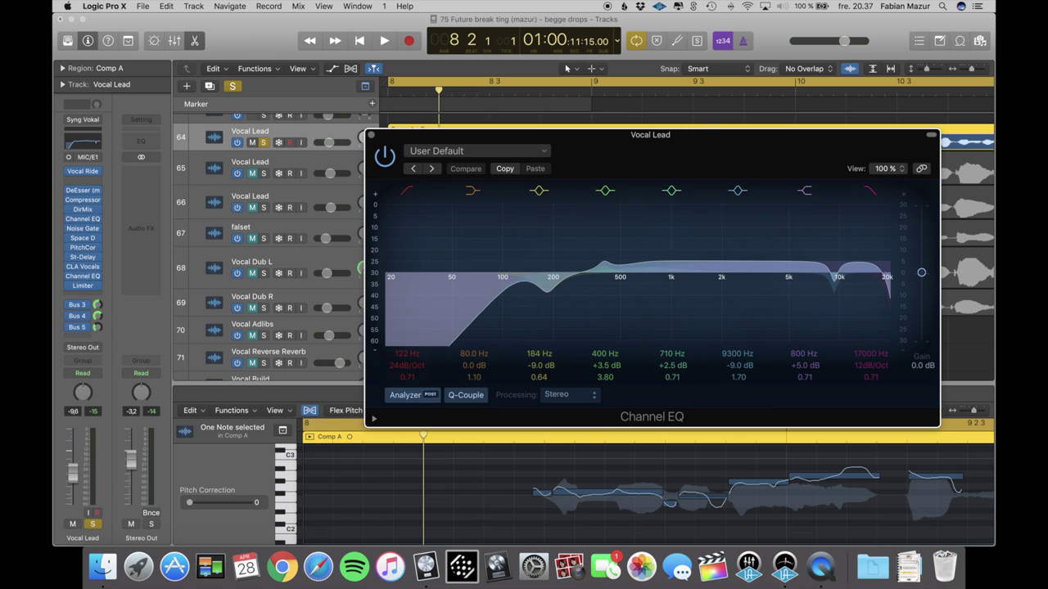
pyautogui.click(371, 135)
# Play the soloed Vocal Lead through its complete plug-in chain, stop playback, and switch off its solo
pyautogui.press('space')
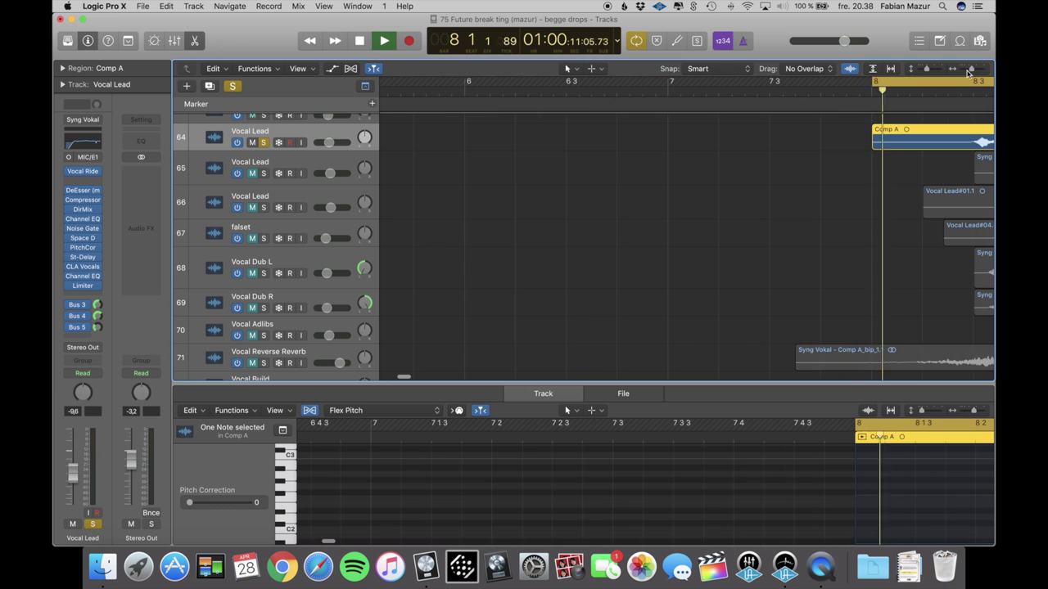
pyautogui.moveTo(971, 69); pyautogui.dragTo(963, 75)
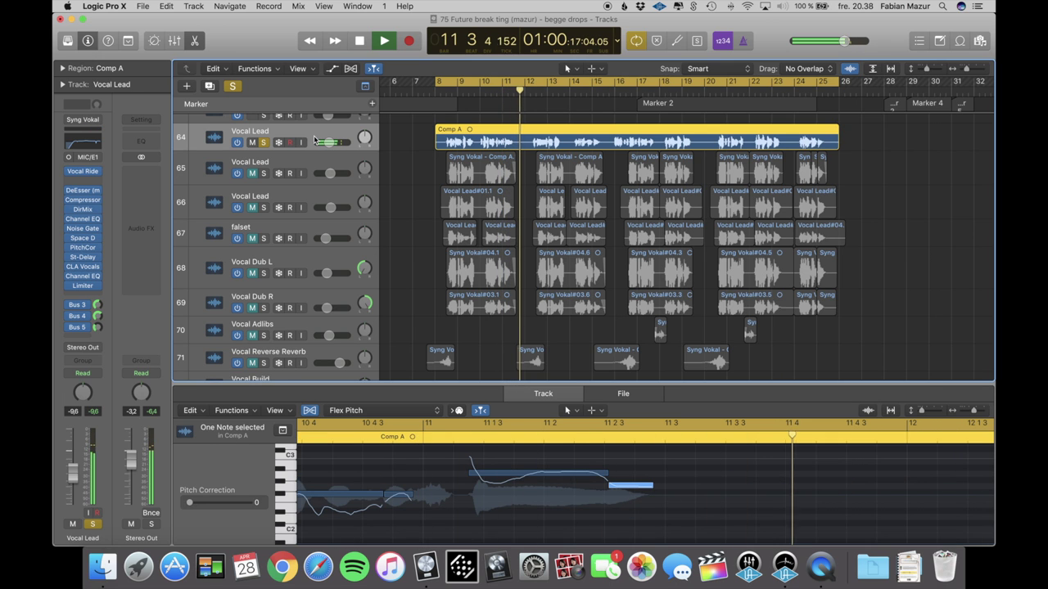
pyautogui.press('space')
pyautogui.click(264, 143)
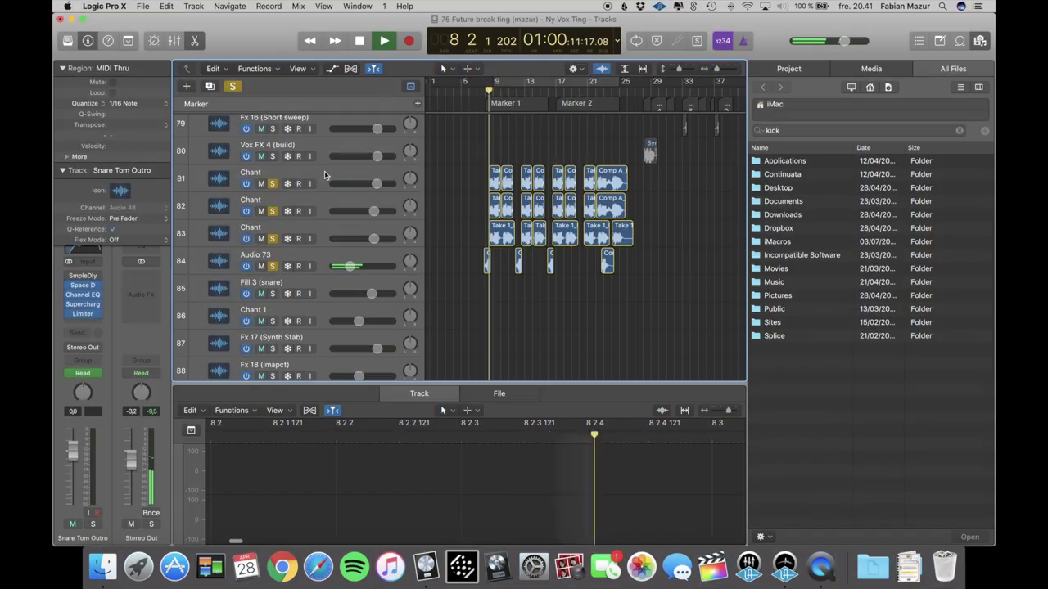
# Select Chant track 81, collapse the Region and Track inspector details, and select Chant track 82 while auditioning the soloed vocal chants
pyautogui.click(324, 174)
pyautogui.click(62, 170)
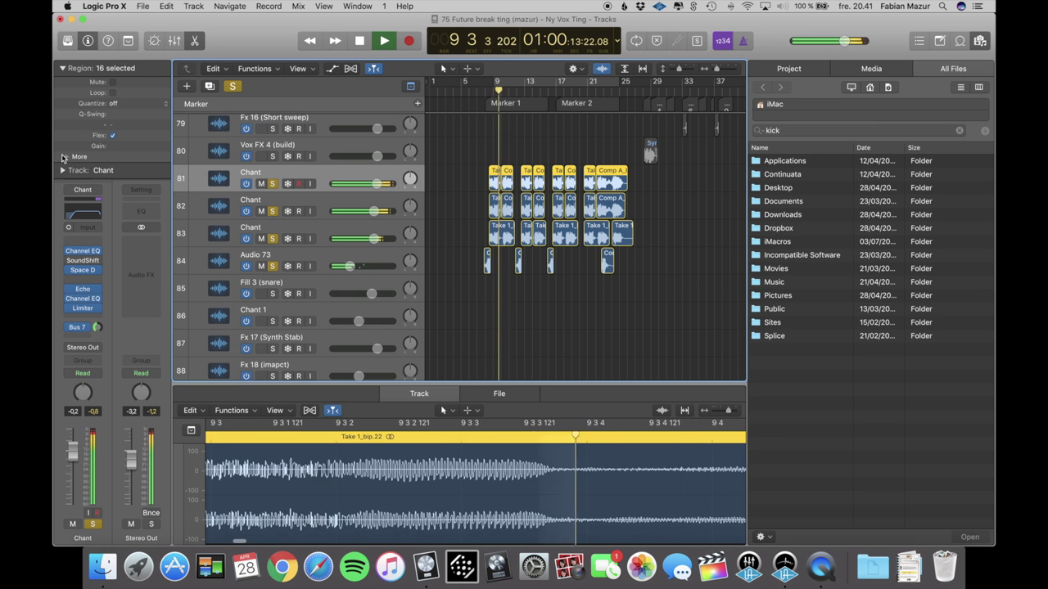
pyautogui.click(63, 68)
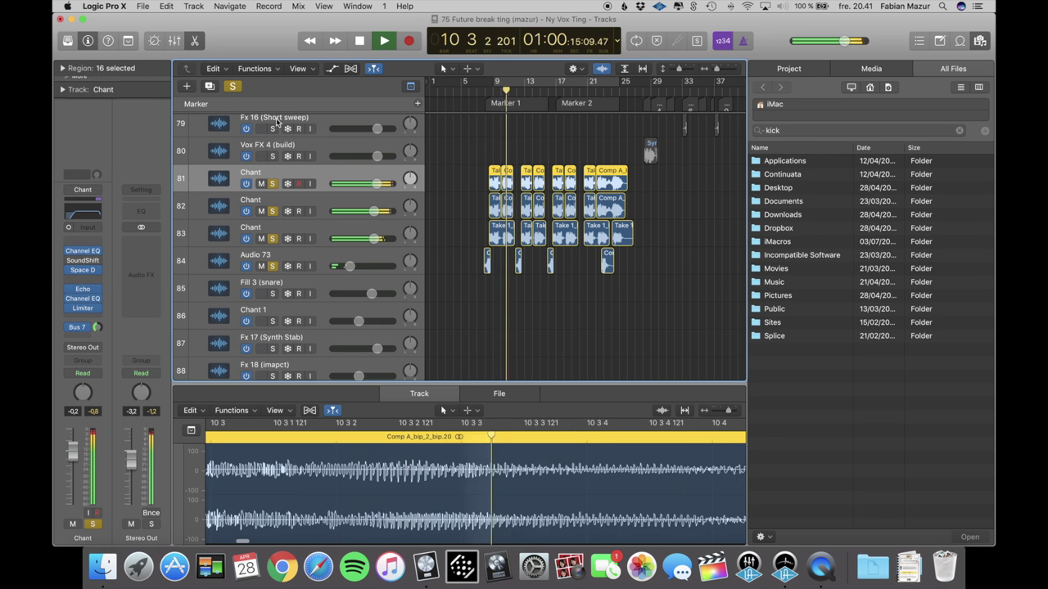
pyautogui.click(322, 205)
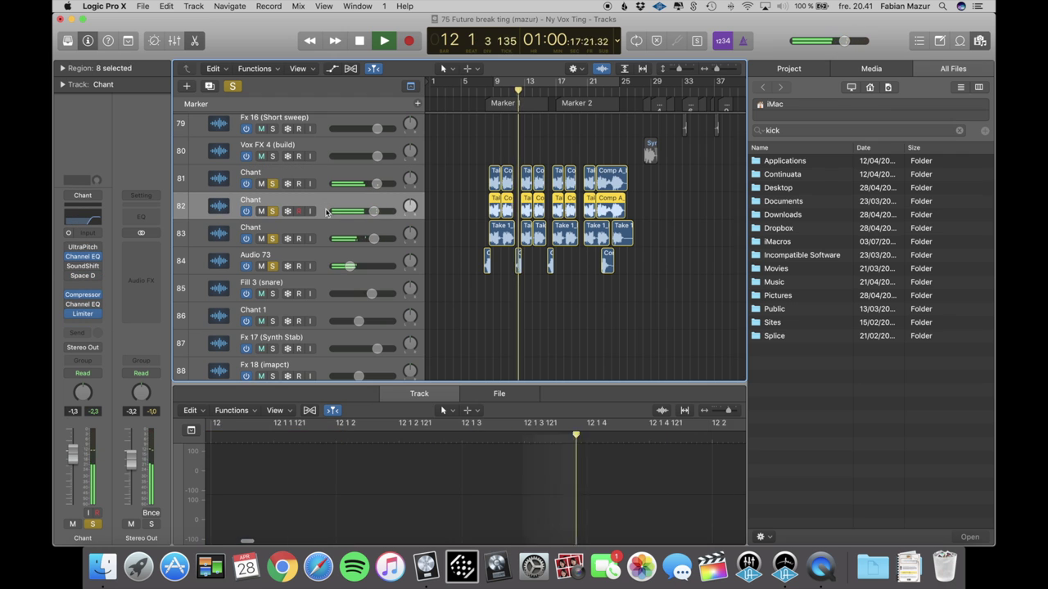
pyautogui.moveTo(716, 70); pyautogui.dragTo(717, 72)
pyautogui.hscroll(1, 538, 179)
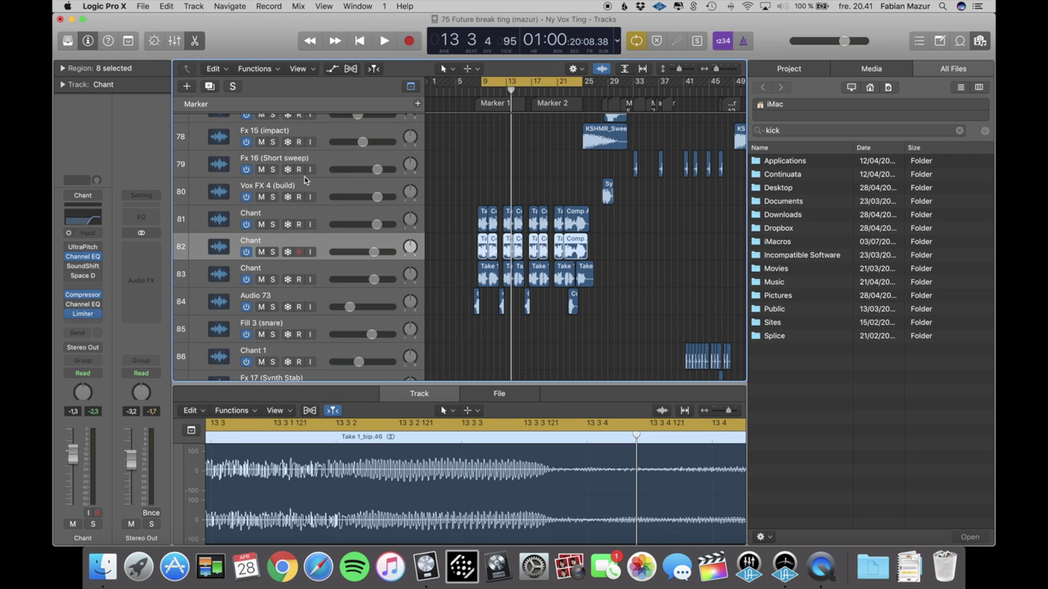
# Select Chant track 81 and solo it, with its regions enlarged in the timeline
pyautogui.click(368, 220)
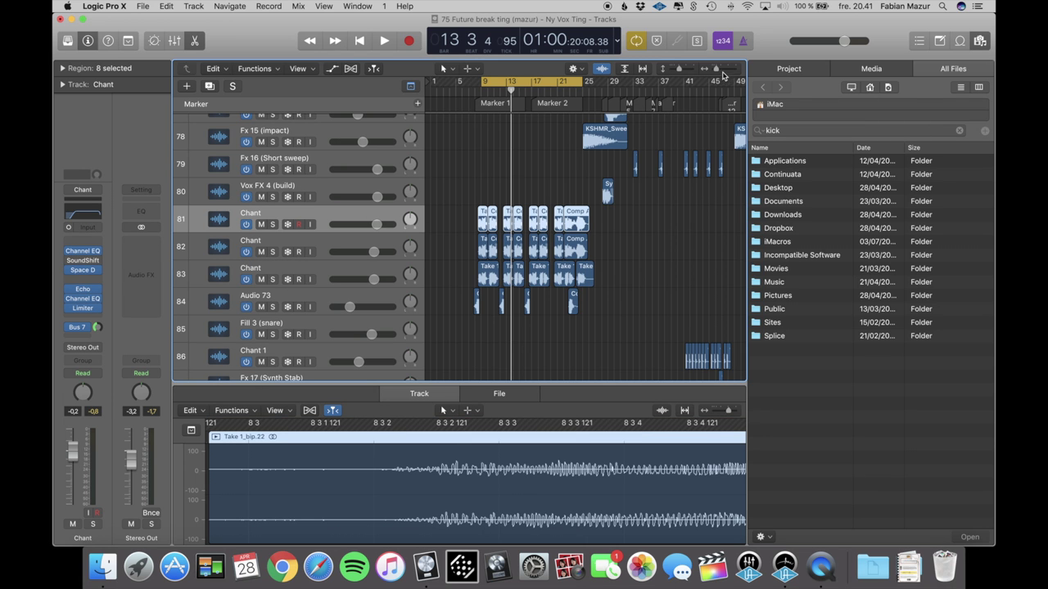
pyautogui.moveTo(714, 71); pyautogui.dragTo(721, 72)
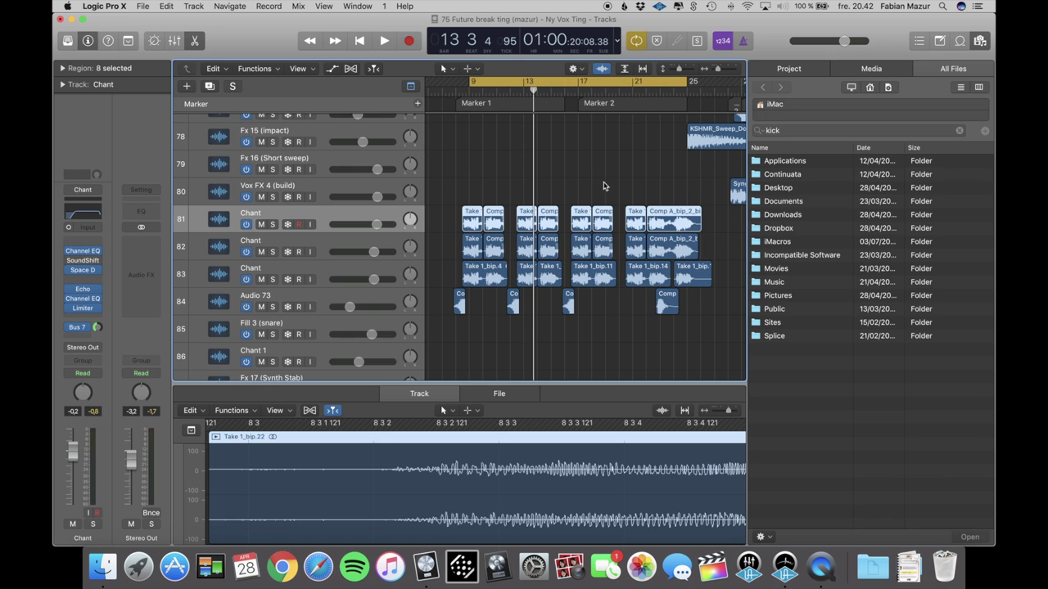
pyautogui.click(272, 224)
pyautogui.hscroll(1, 450, 215)
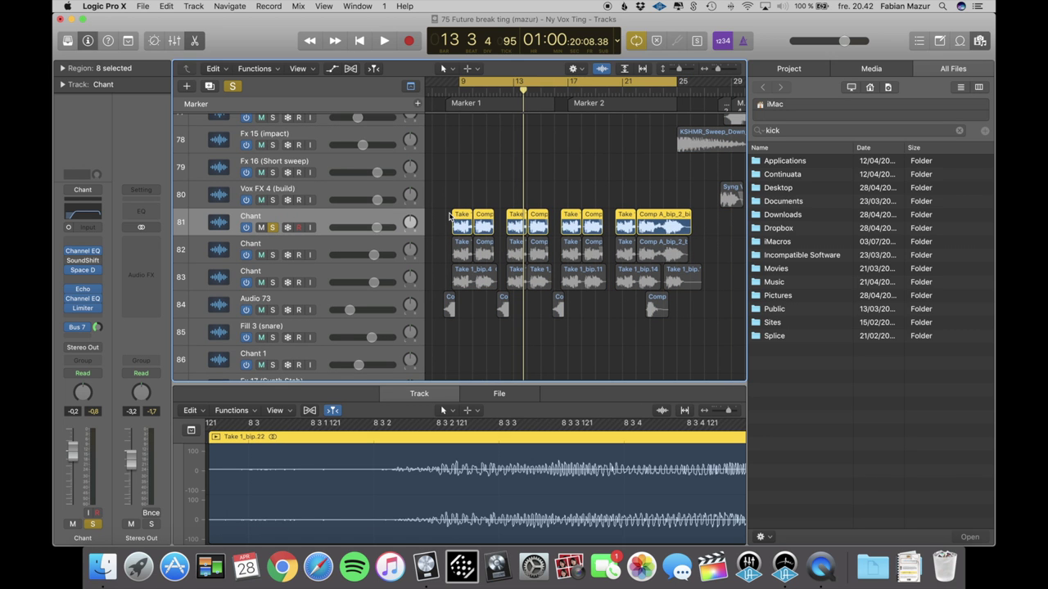
# Examine the settings of both Channel EQs and Space Designer on Chant track 81, closing each plug-in window
pyautogui.click(82, 254)
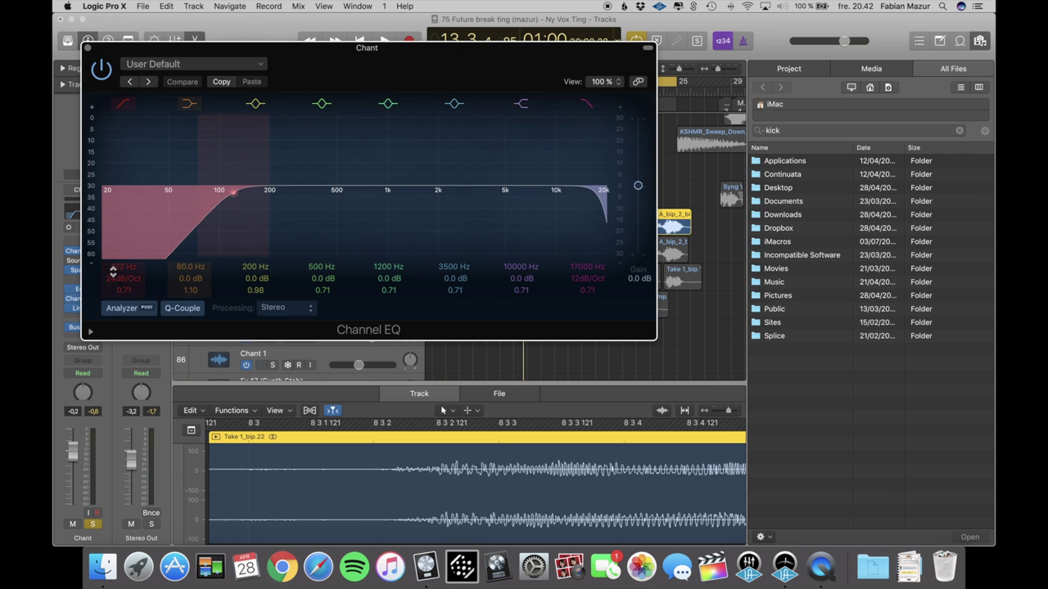
pyautogui.click(88, 49)
pyautogui.click(81, 272)
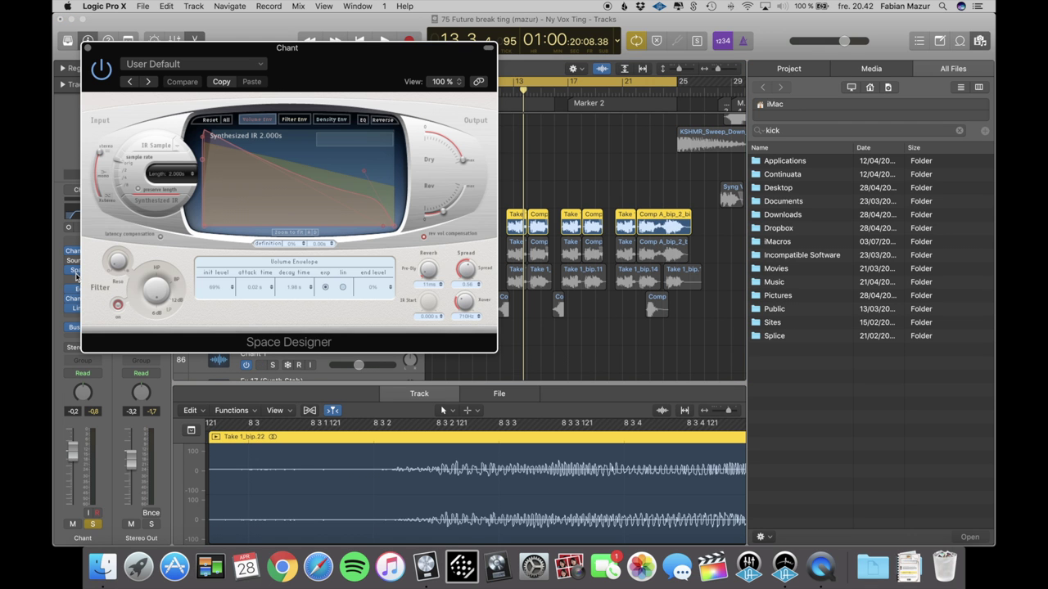
pyautogui.click(87, 49)
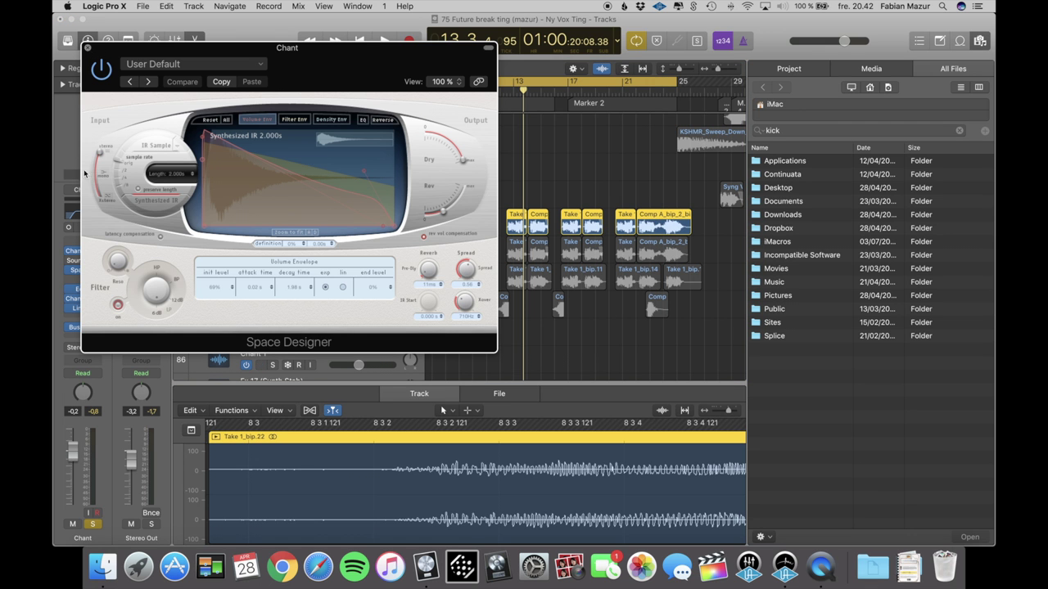
pyautogui.click(85, 293)
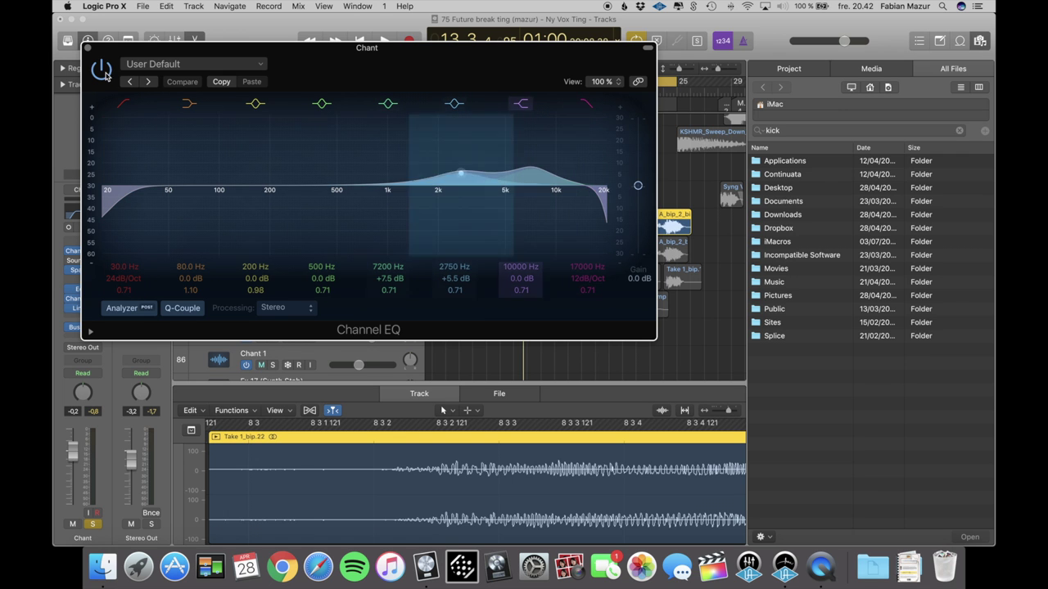
pyautogui.click(89, 48)
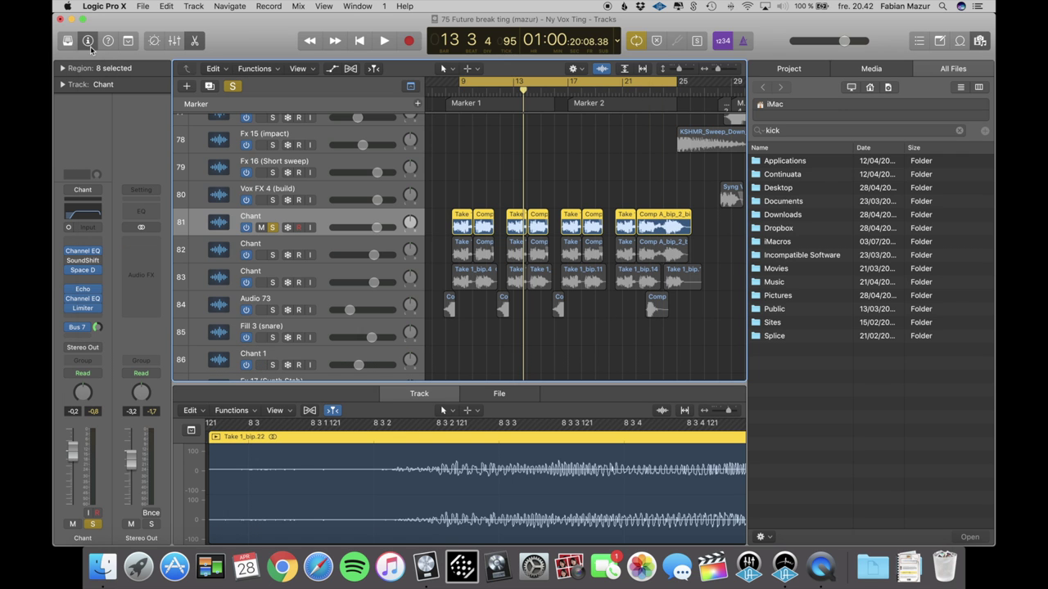
# Follow Chant track 81's Bus 7 send to its aux channel, examine the UltraPitch 6 Voices settings, and close the plug-in
pyautogui.click(78, 326)
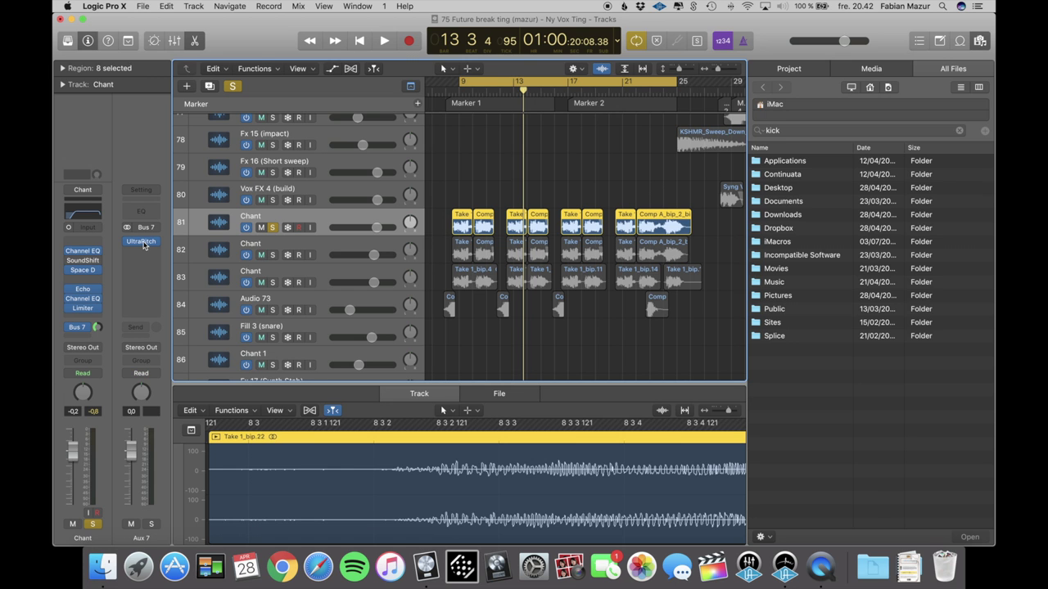
pyautogui.click(141, 241)
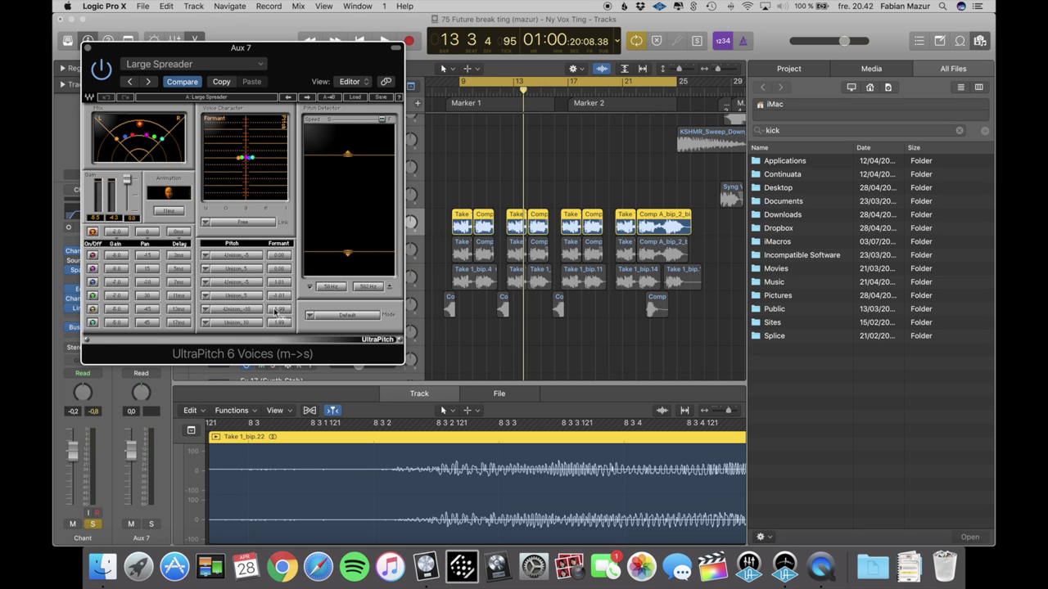
pyautogui.click(88, 47)
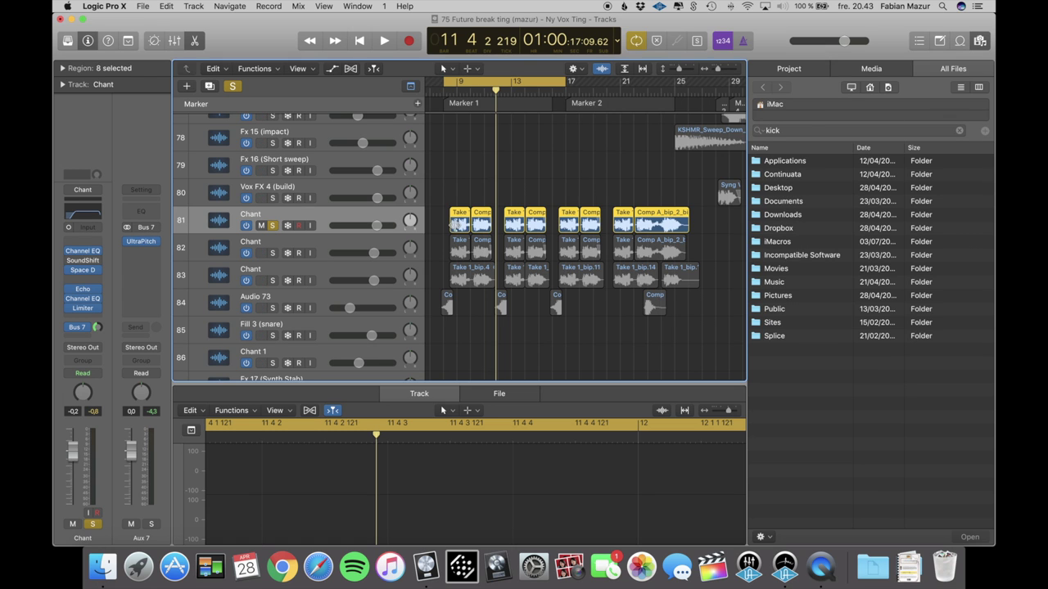
# Solo Chant track 82, examine its Channel EQ low cut at 3850 Hz, and play the part with the EQ window moved aside
pyautogui.click(644, 223)
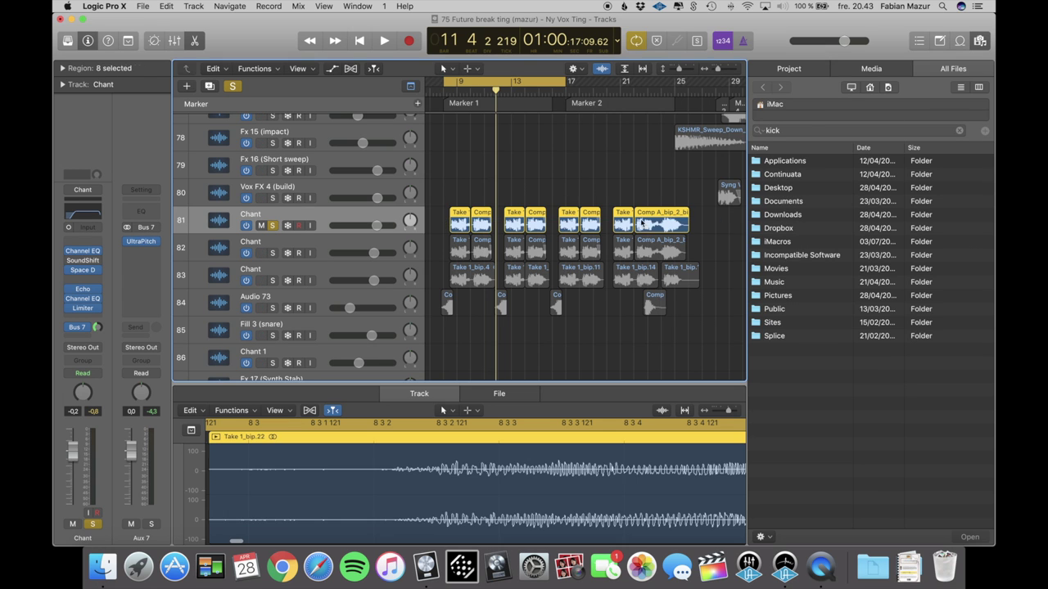
pyautogui.click(289, 244)
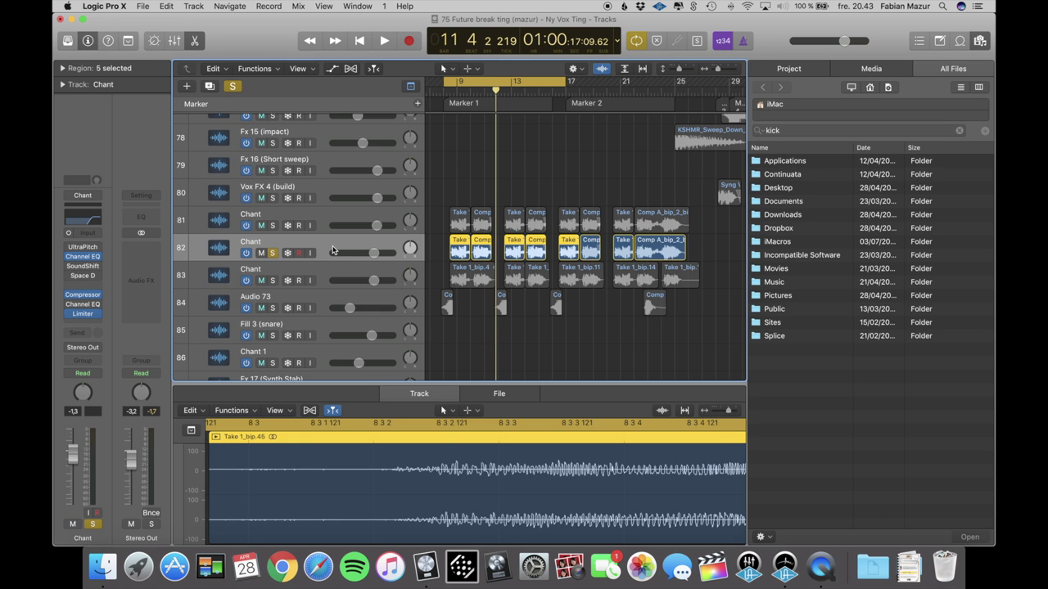
pyautogui.click(86, 257)
pyautogui.moveTo(115, 278)
pyautogui.mouseDown()
pyautogui.moveTo(106, 276)
pyautogui.moveTo(119, 271)
pyautogui.mouseUp()
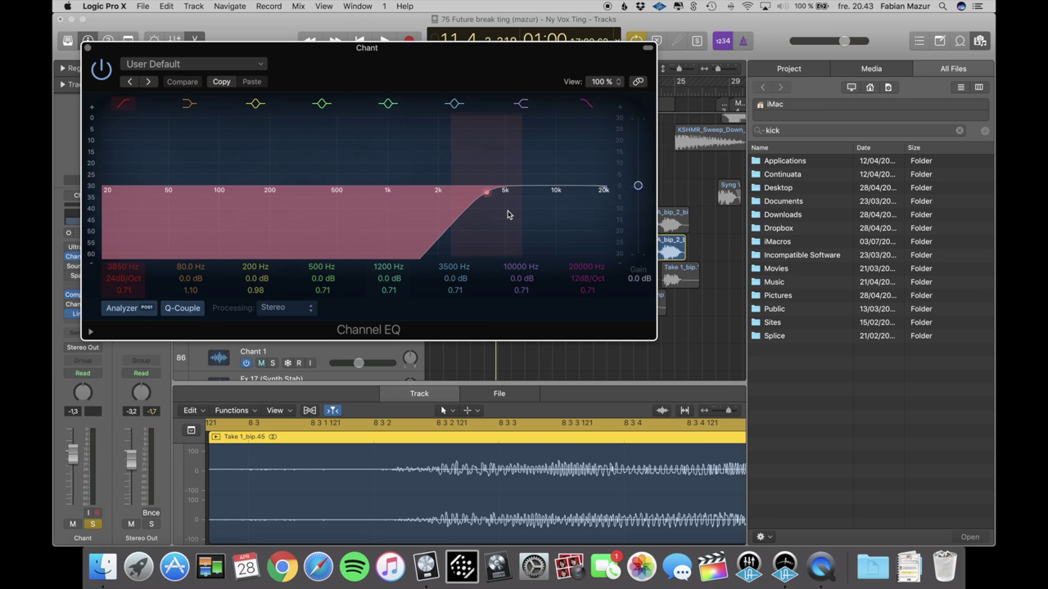
pyautogui.moveTo(391, 65); pyautogui.dragTo(593, 310)
pyautogui.press('space')
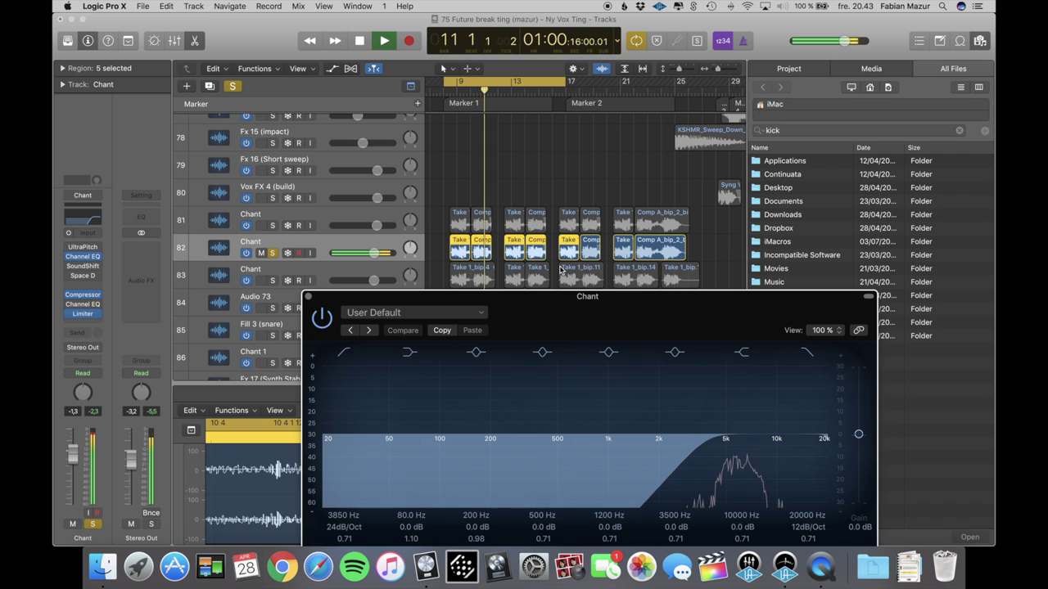
# Examine Chant track 82's Compressor with its Vocal Hard preset and threshold, closing both the Compressor and Channel EQ windows
pyautogui.click(85, 294)
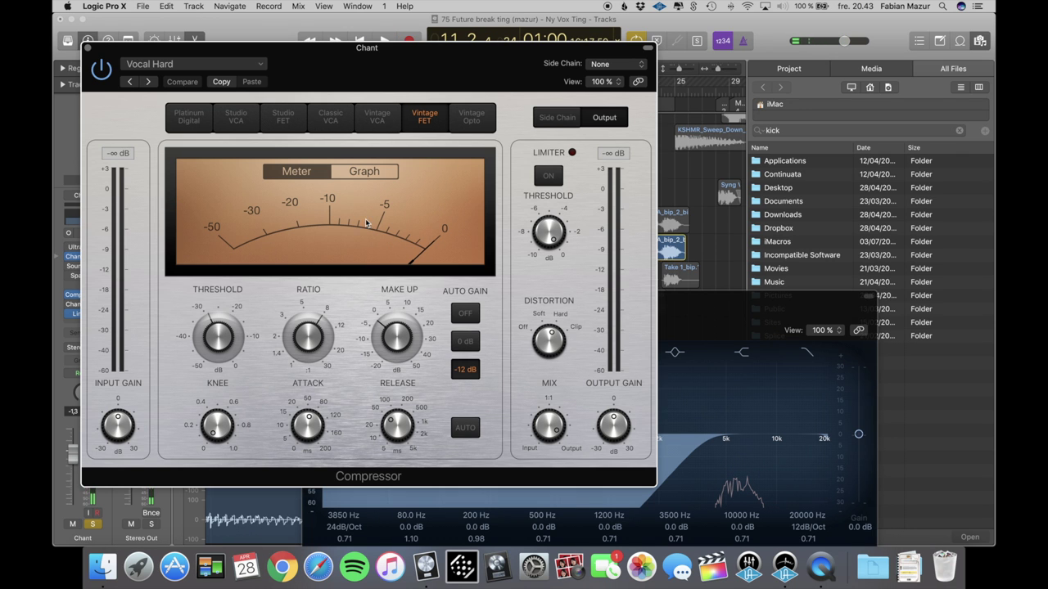
pyautogui.click(155, 71)
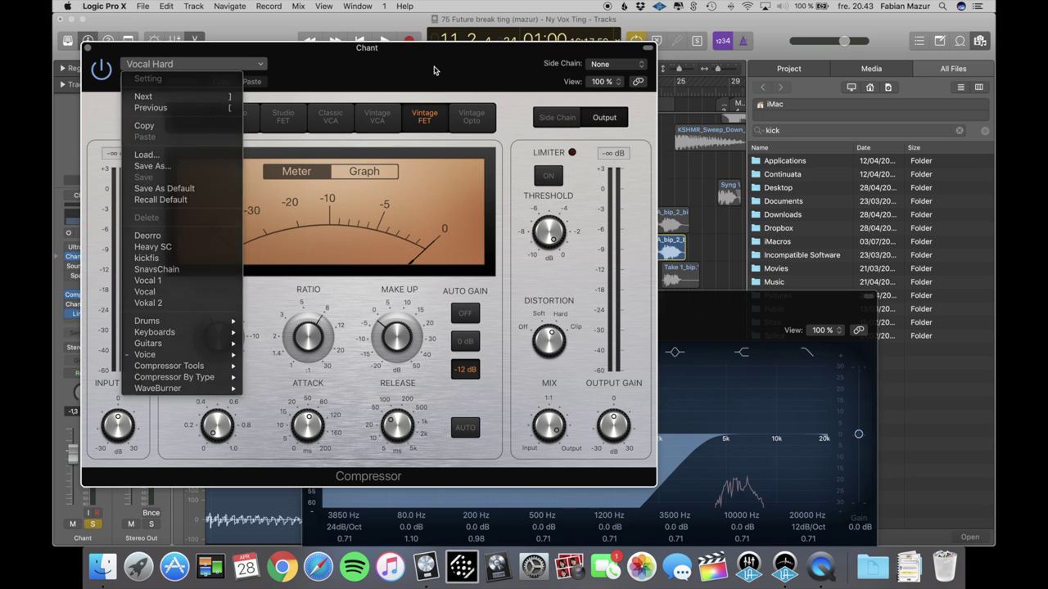
pyautogui.click(368, 73)
pyautogui.moveTo(218, 333)
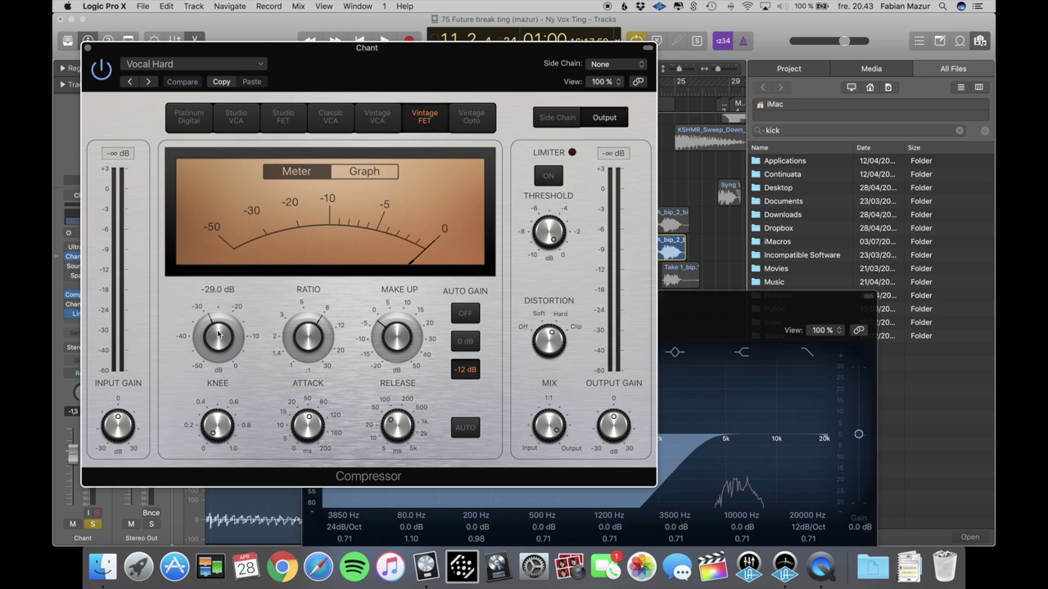
pyautogui.press('super+w')
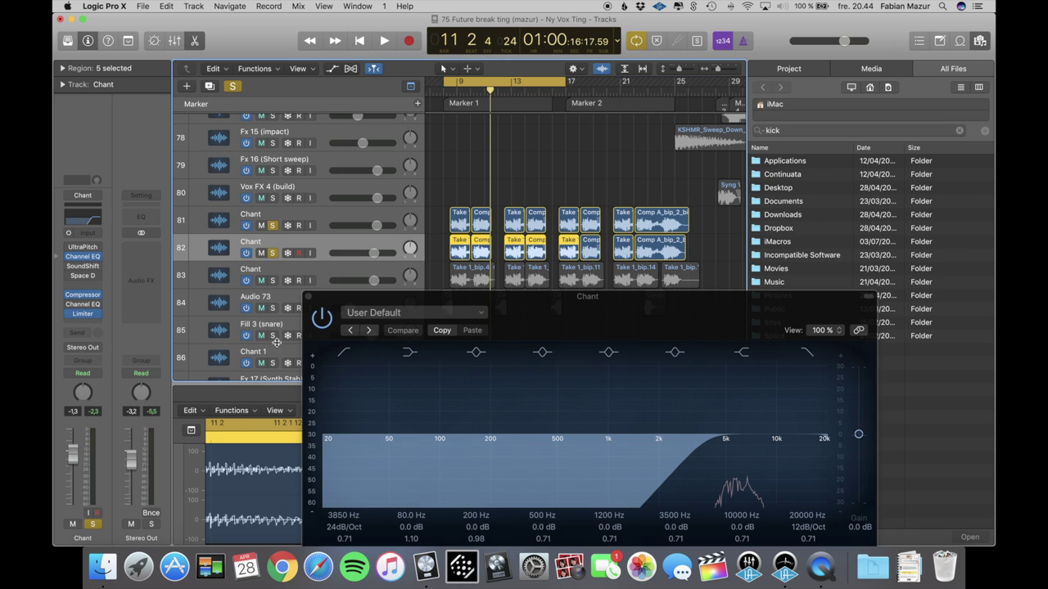
pyautogui.click(308, 298)
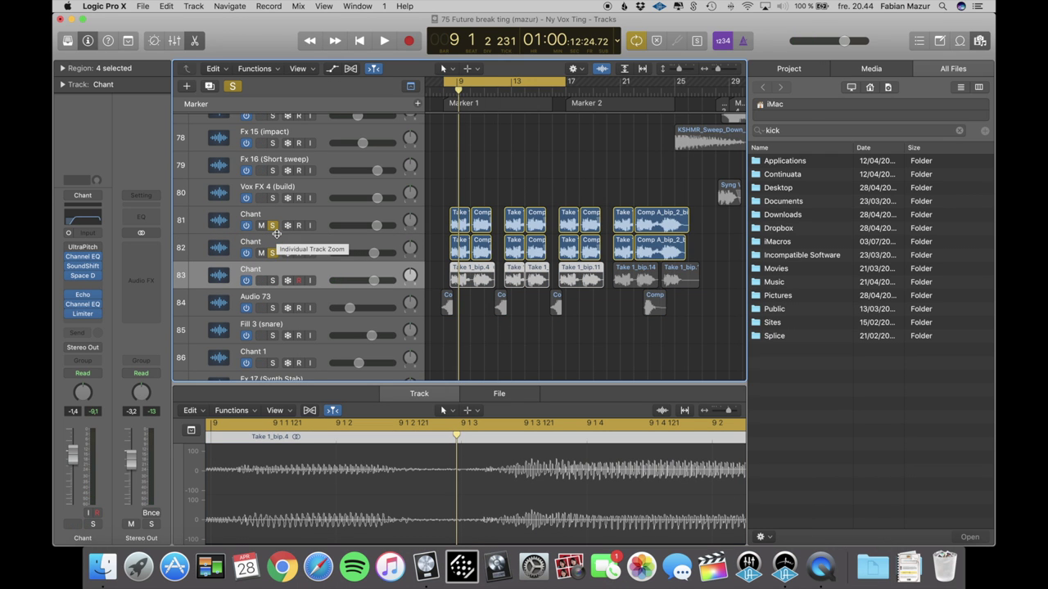
# Play Chant tracks 81 and 82 together, stop playback, and clear their solos
pyautogui.press('space')
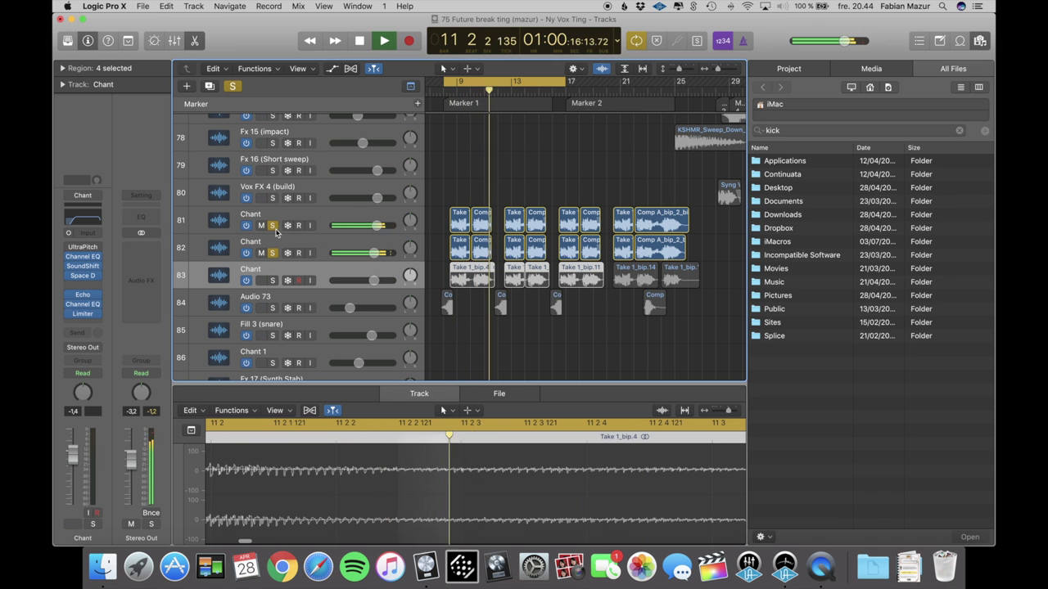
pyautogui.press('space')
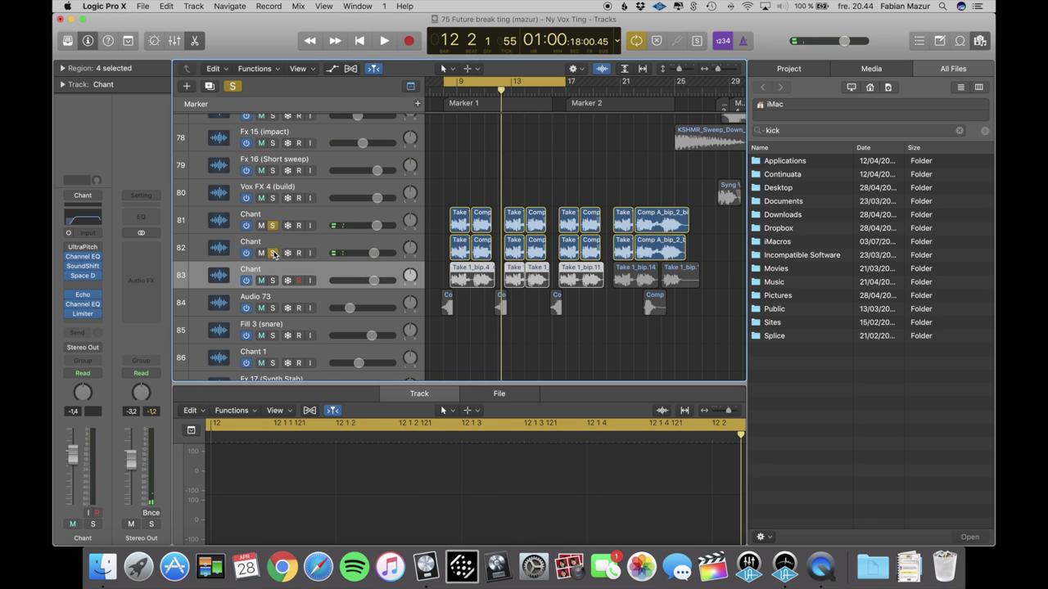
pyautogui.click(273, 253)
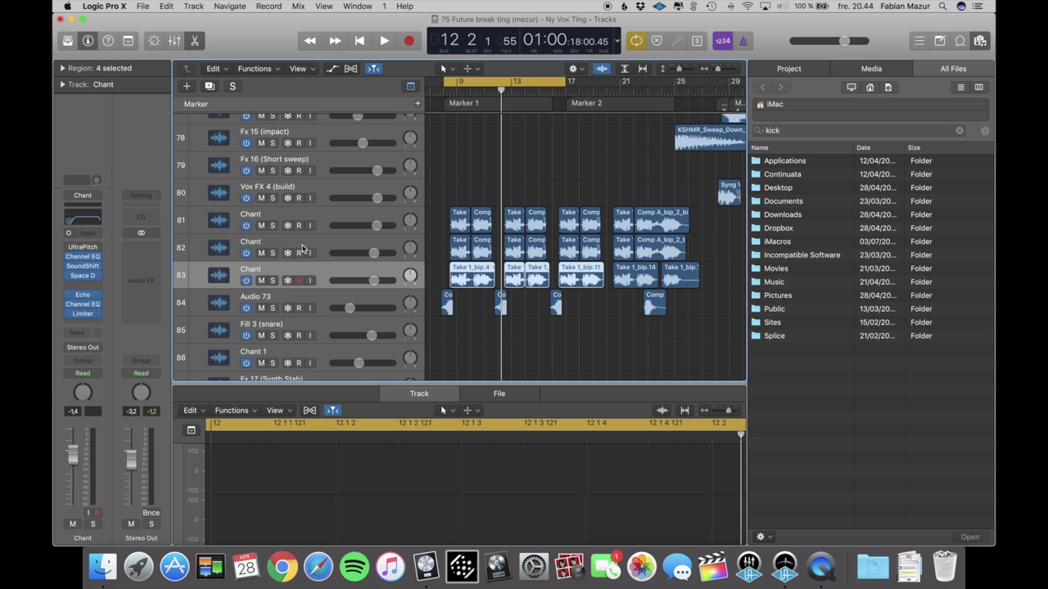
# Solo Chant track 83, close its SoundShifter Pitch window, and examine the track's Flex Mode and formant settings
pyautogui.click(273, 279)
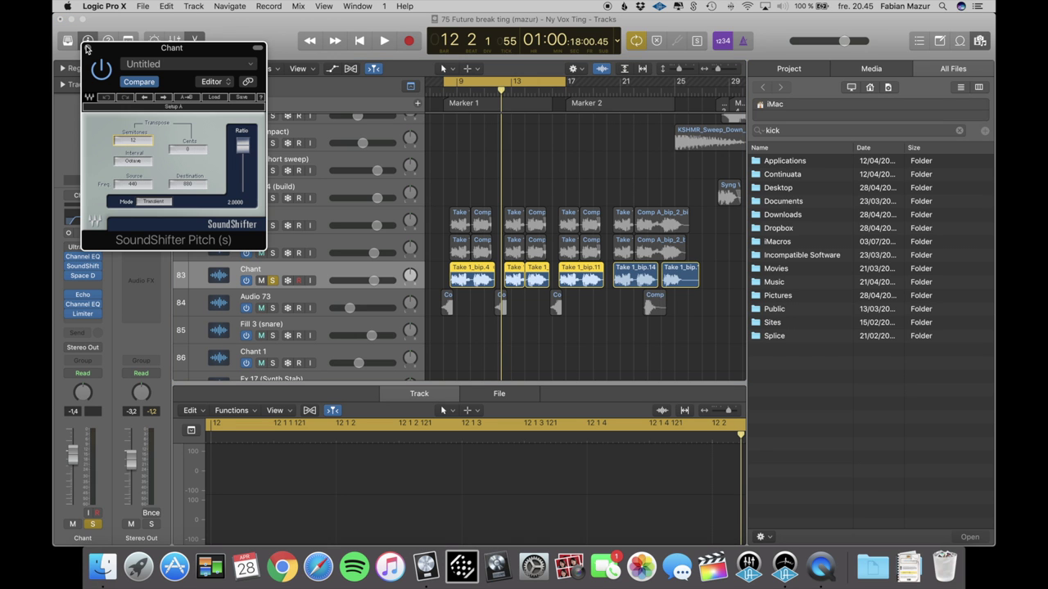
pyautogui.click(88, 48)
pyautogui.click(62, 84)
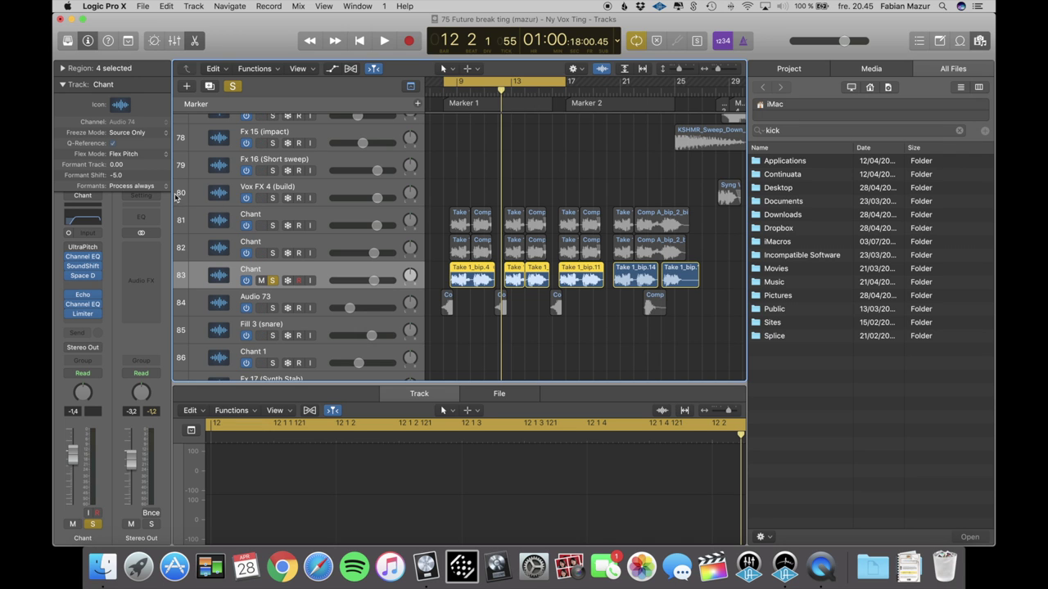
pyautogui.click(144, 186)
pyautogui.click(116, 213)
pyautogui.click(148, 154)
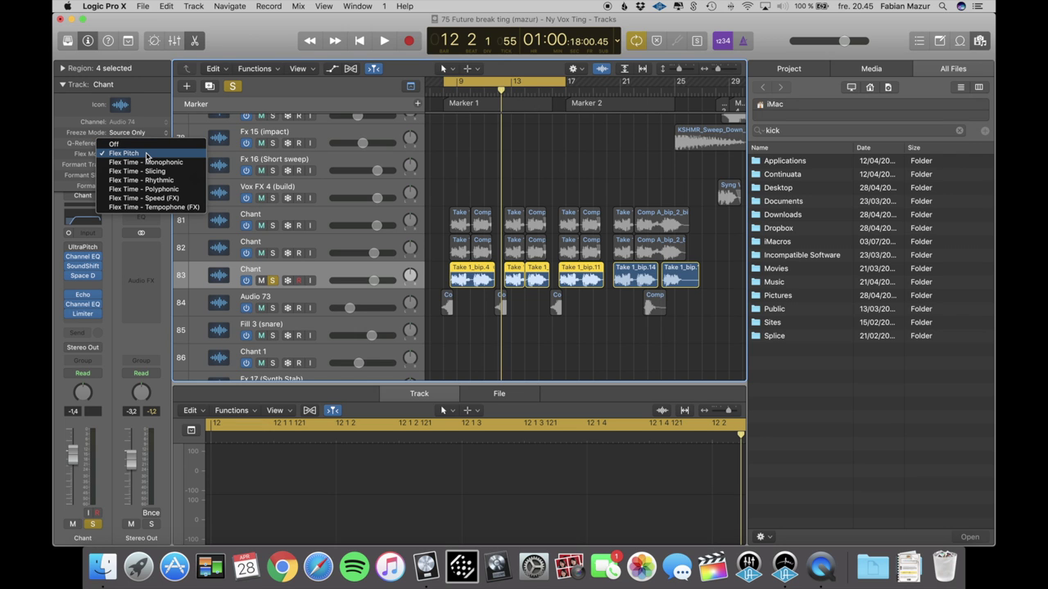
pyautogui.click(105, 238)
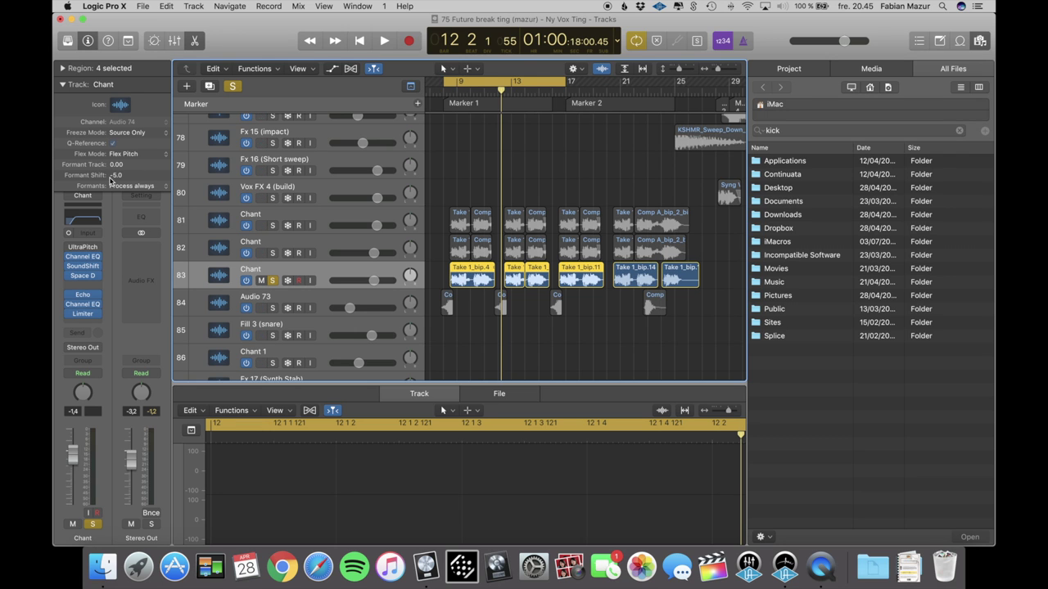
pyautogui.click(111, 142)
# Compare Chant track 83's sound with Formant Shift on and off, and set it back to -5.0
pyautogui.press('space')
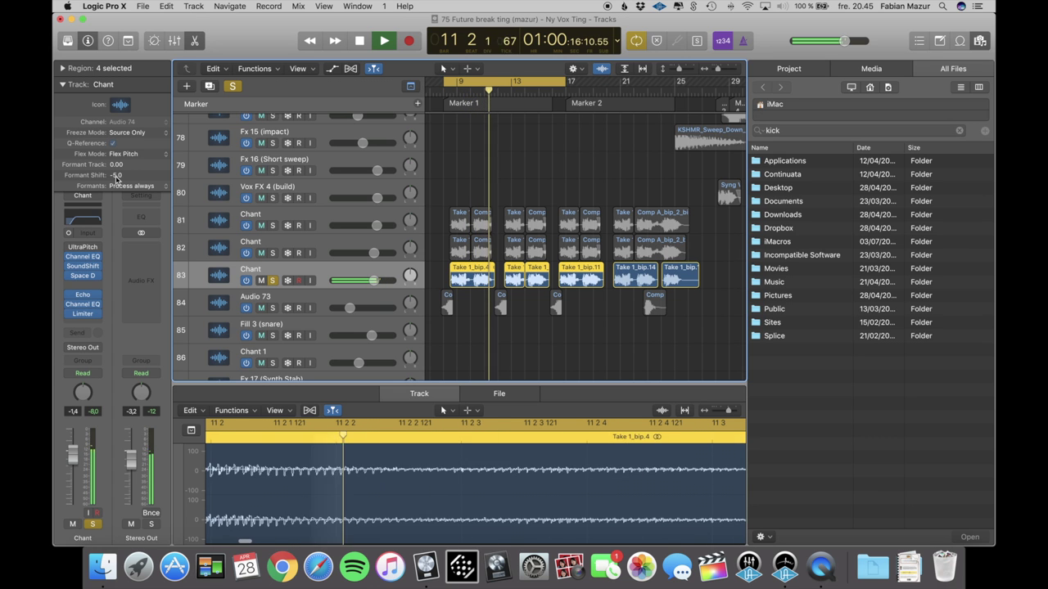
pyautogui.press('space')
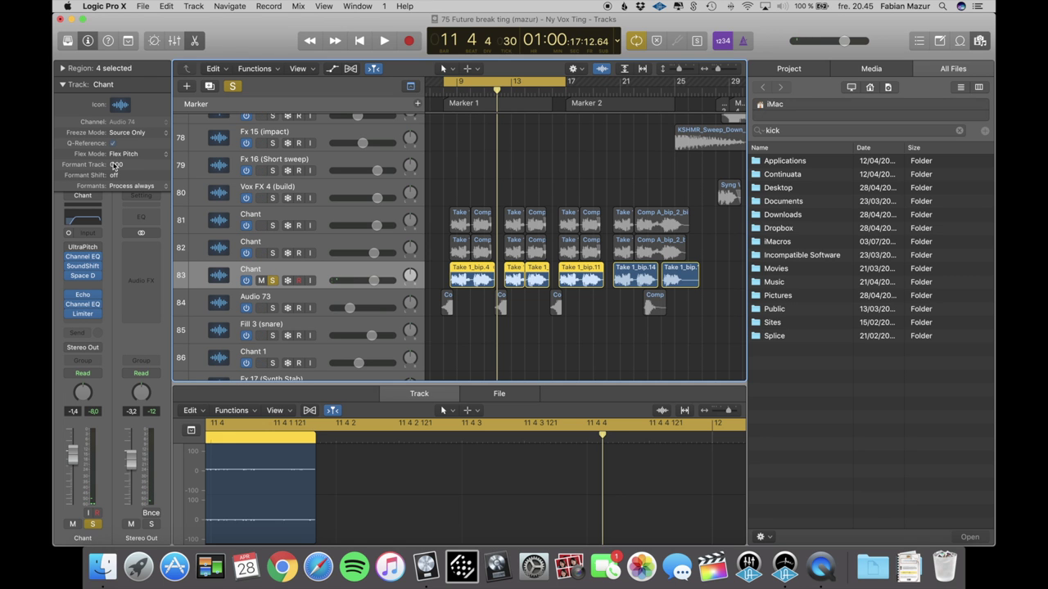
pyautogui.press('space')
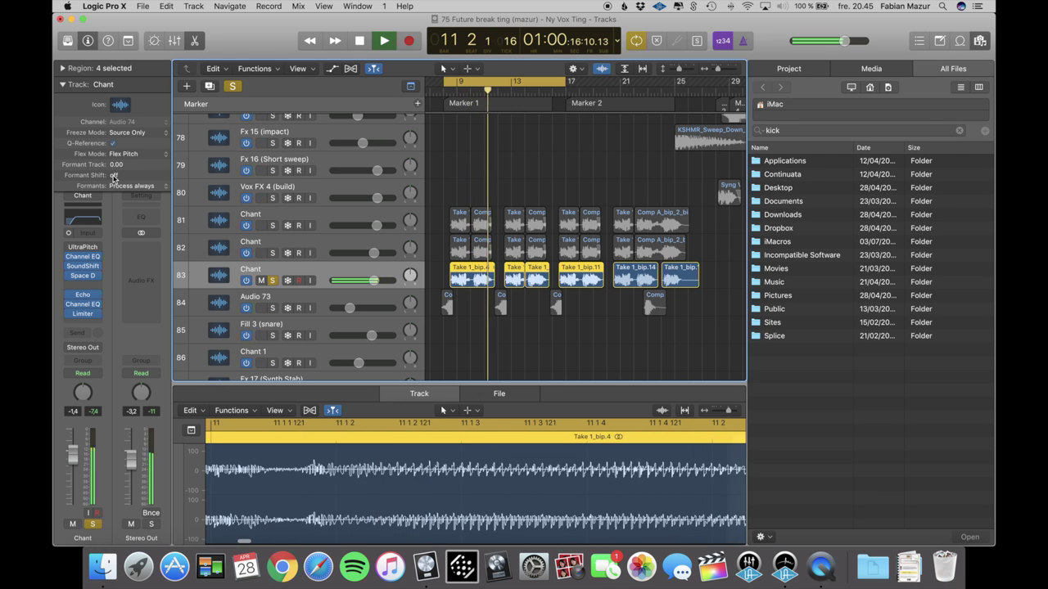
pyautogui.press('space')
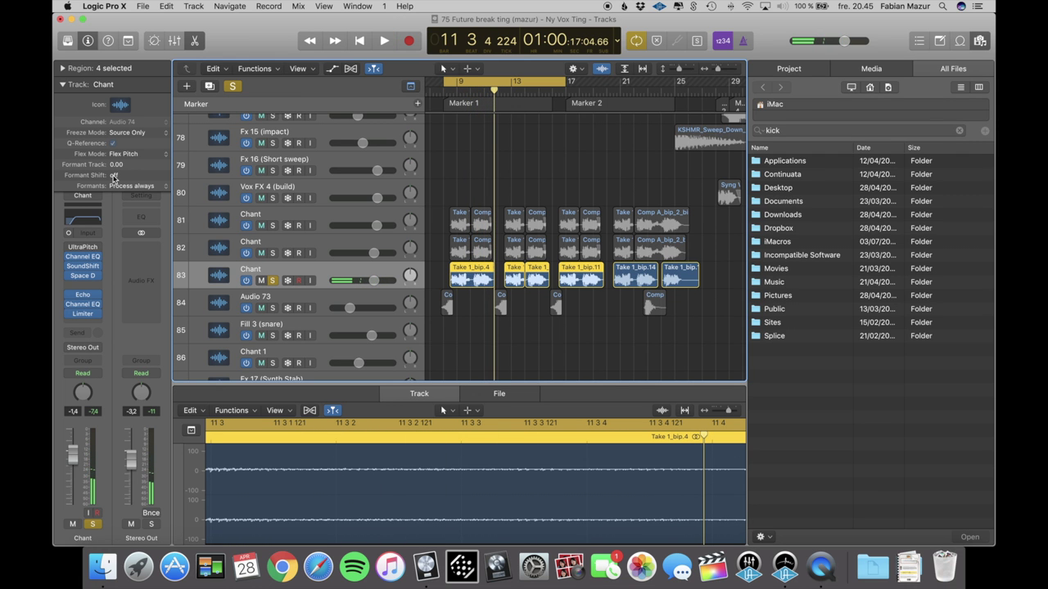
pyautogui.moveTo(116, 176); pyautogui.dragTo(116, 207)
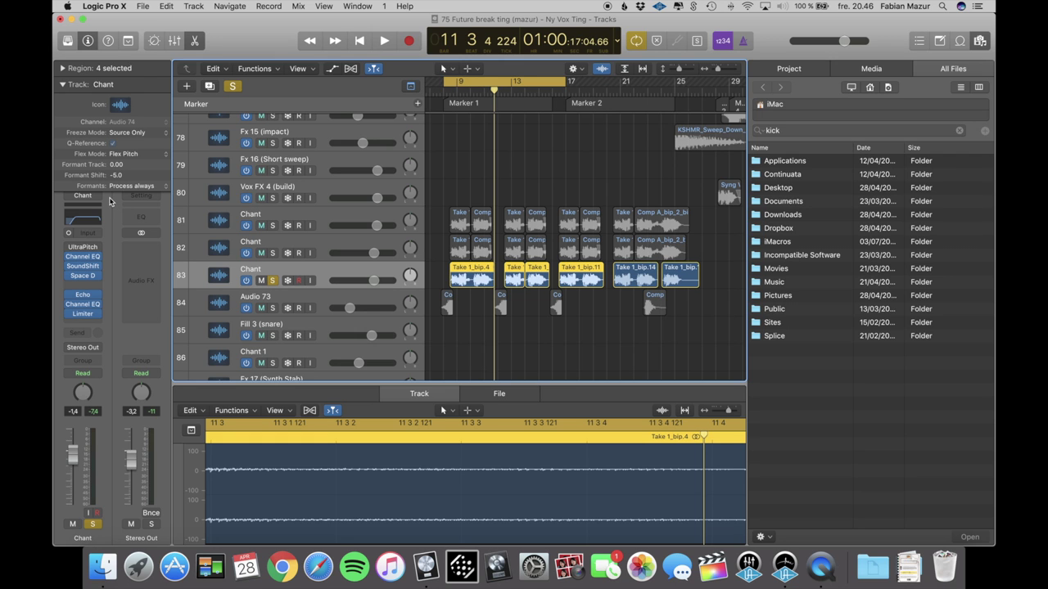
# Add Chant tracks 82 and 81 to the solo and play all three chant layers together
pyautogui.click(274, 252)
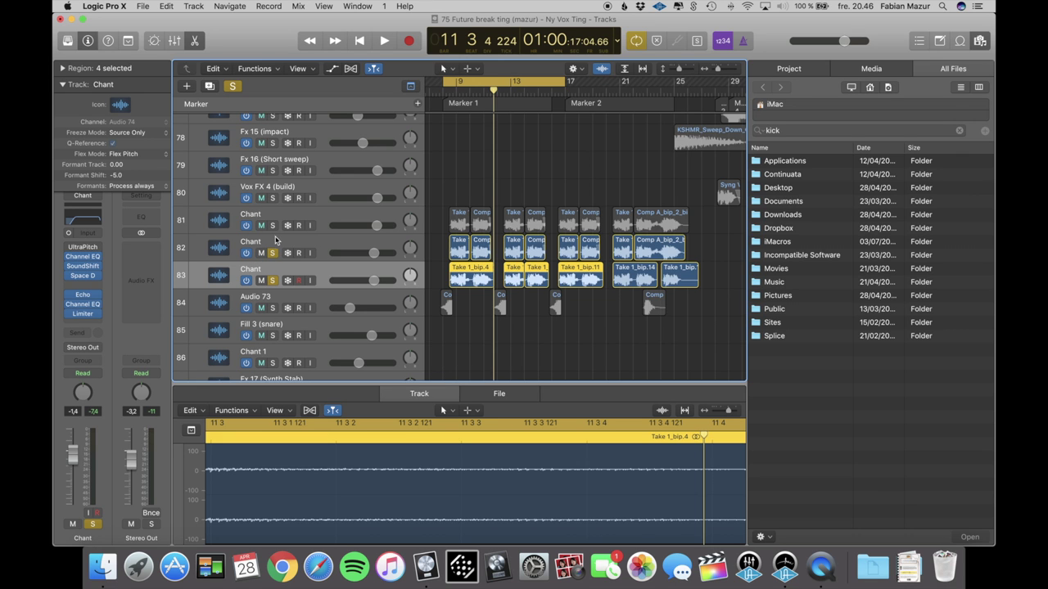
pyautogui.click(272, 225)
pyautogui.press('space')
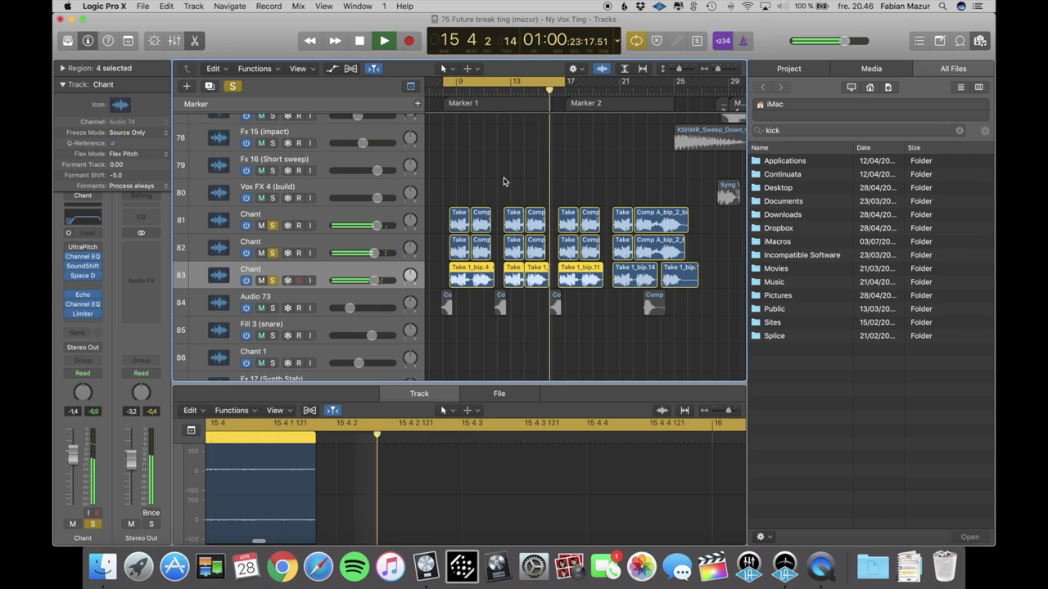
pyautogui.press('space')
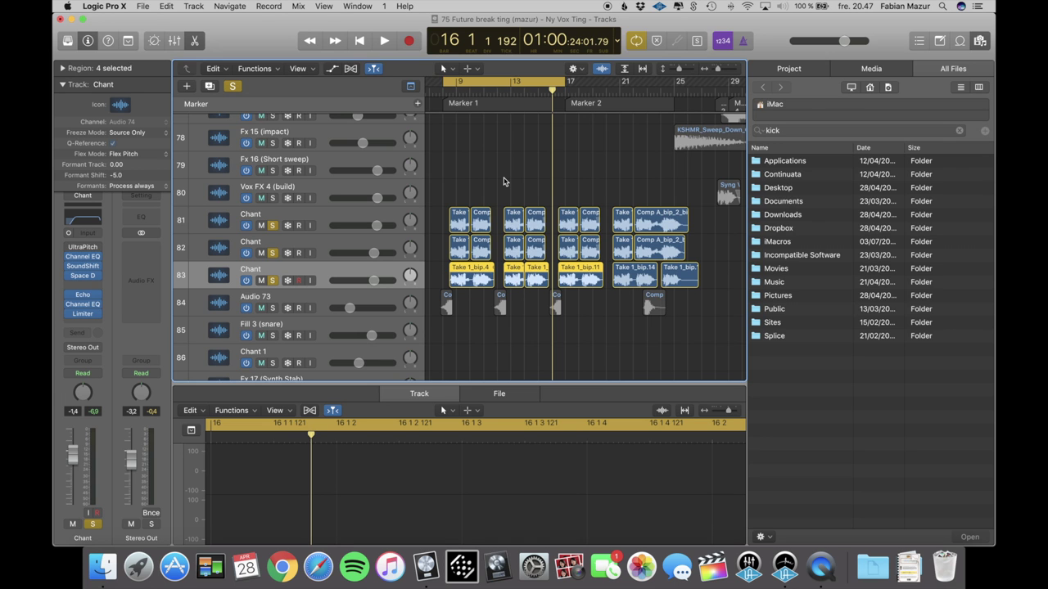
# Turn off cycle playback and clear the solos on the chant tracks
pyautogui.press('c')
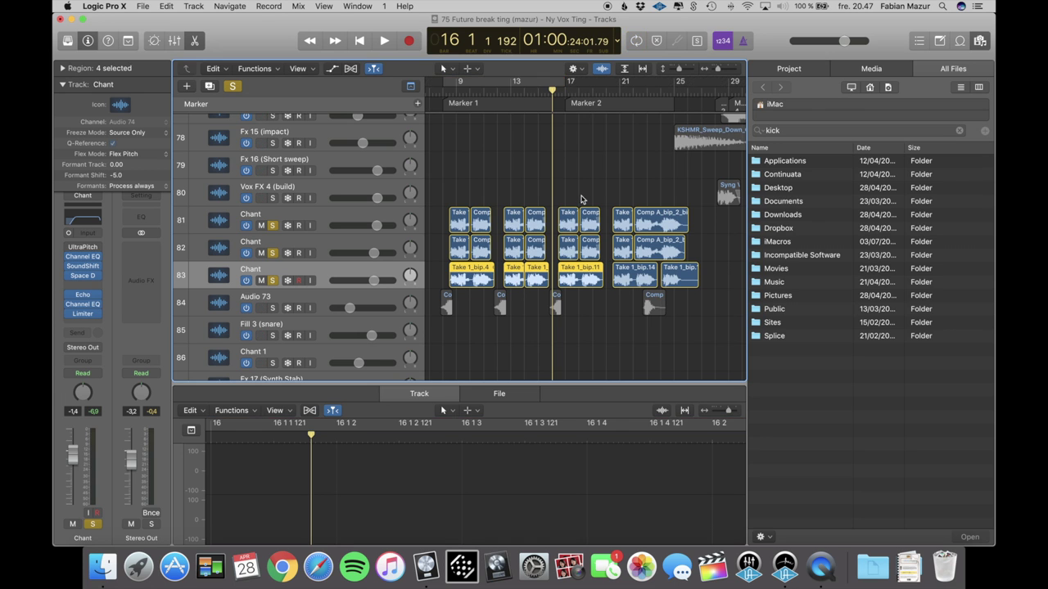
pyautogui.hscroll(5, 581, 199)
pyautogui.keyDown('alt'); pyautogui.click(274, 283); pyautogui.keyUp('alt')
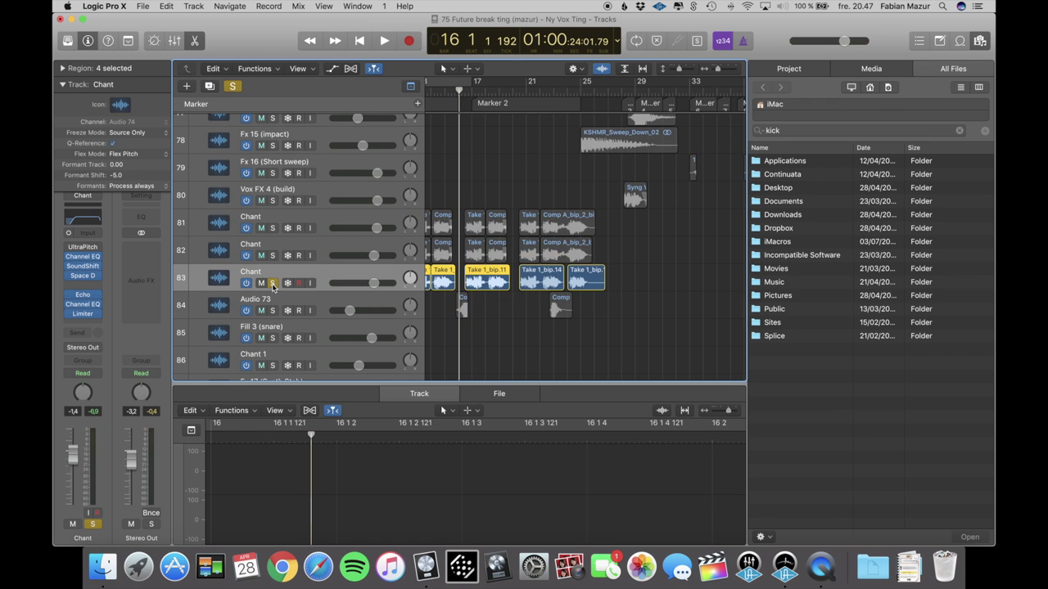
pyautogui.click(274, 283)
pyautogui.click(143, 6)
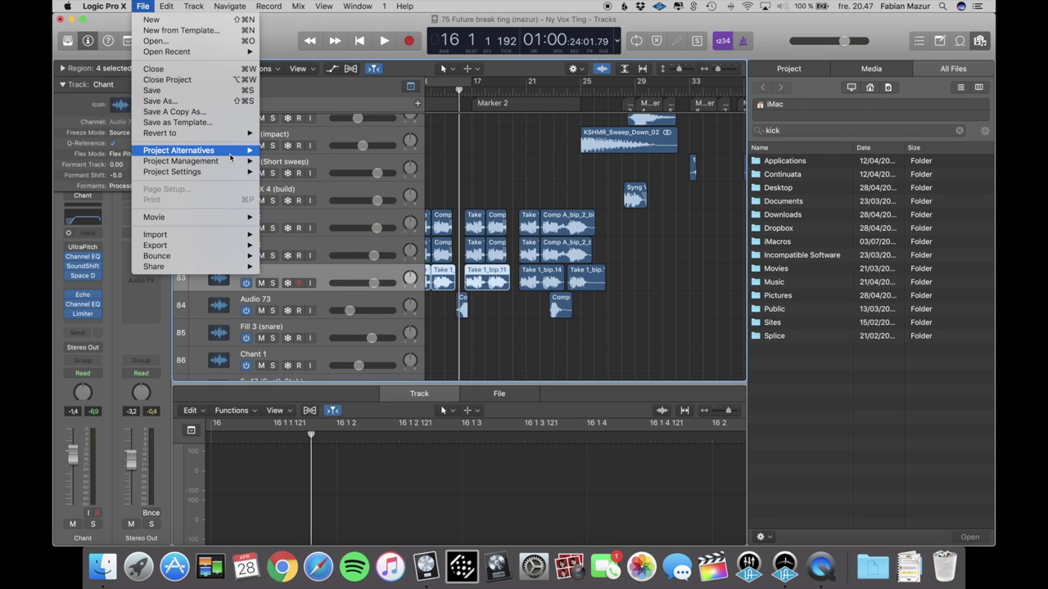
pyautogui.moveTo(220, 154)
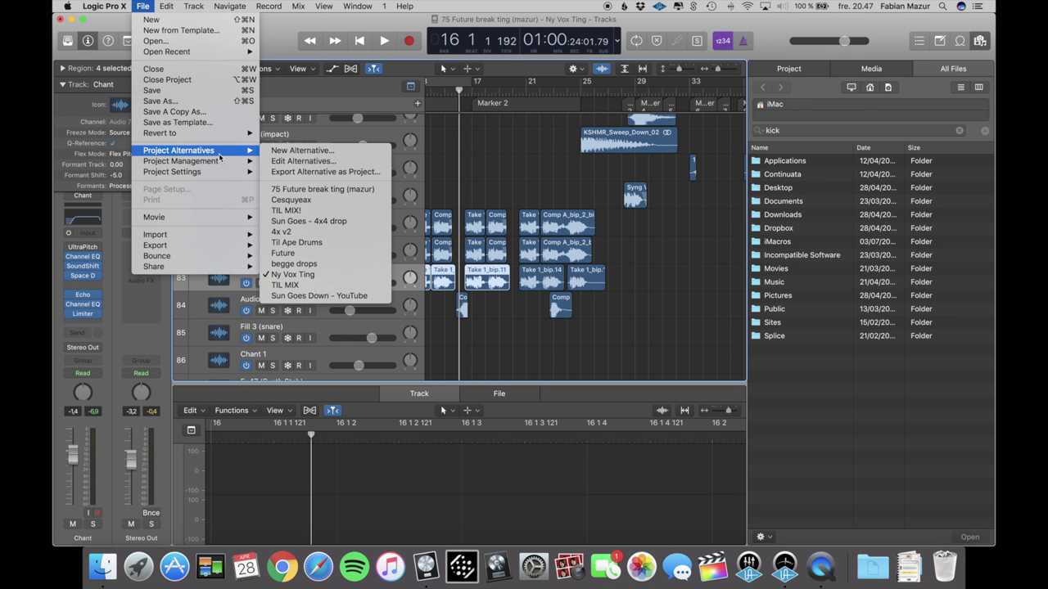
pyautogui.click(320, 295)
pyautogui.click(568, 196)
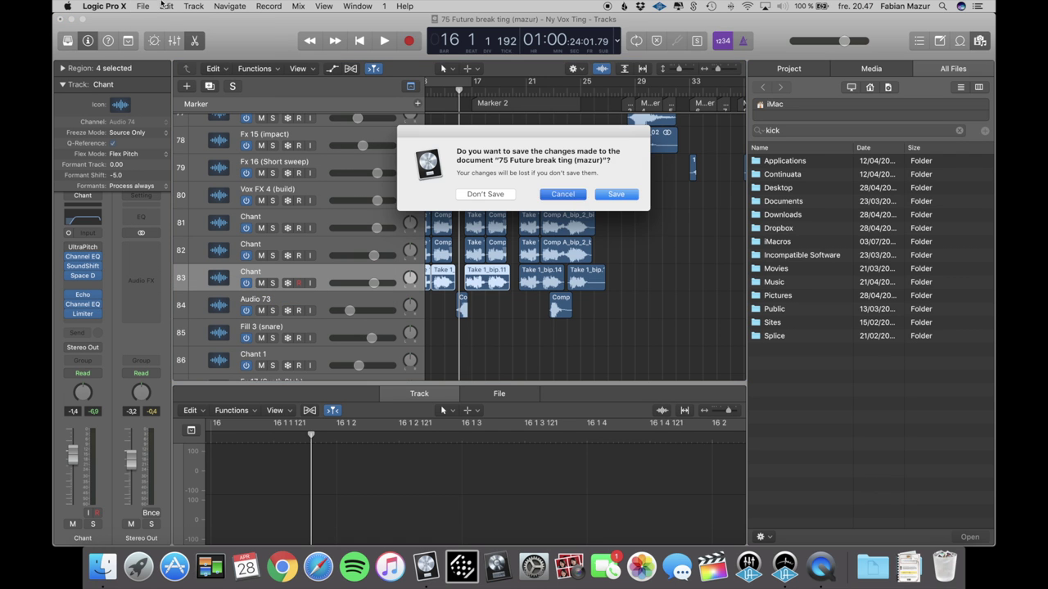
# Switch to the project alternative "Sun Goes Down - YouTube" without saving the current changes
pyautogui.click(142, 6)
pyautogui.moveTo(219, 150)
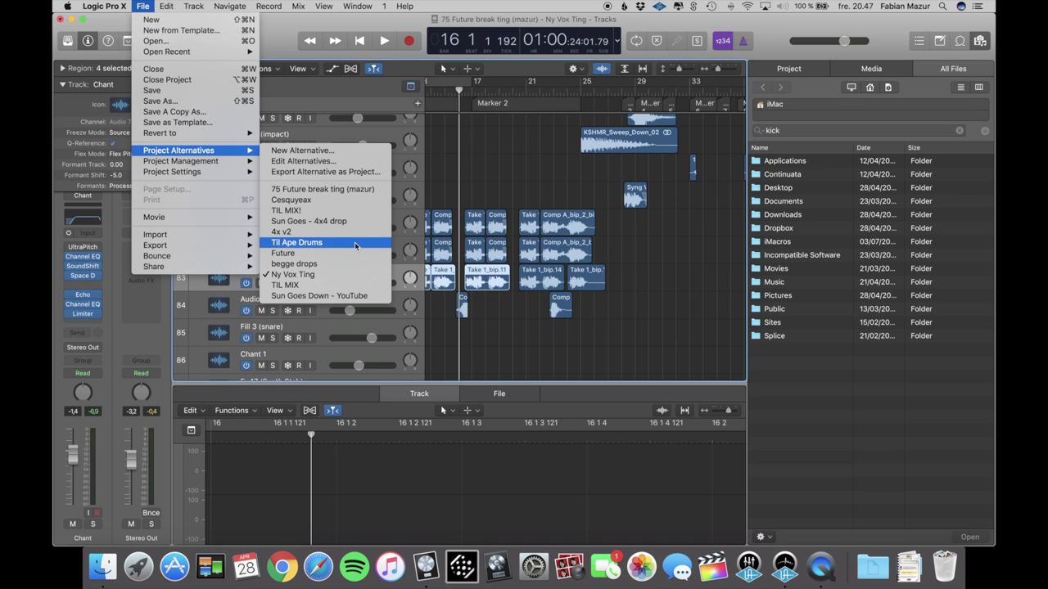
pyautogui.click(350, 295)
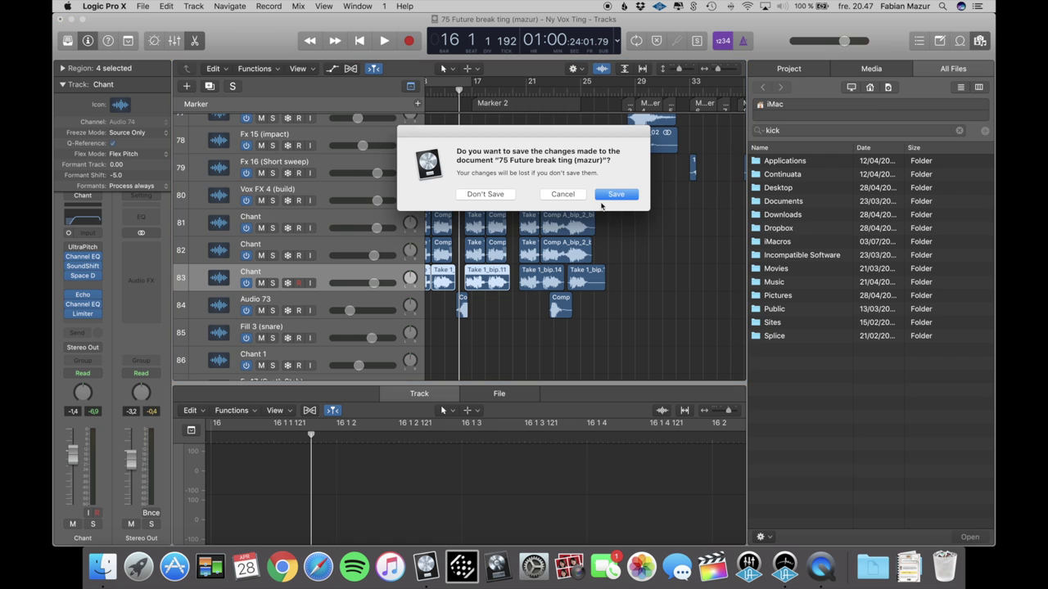
pyautogui.click(485, 195)
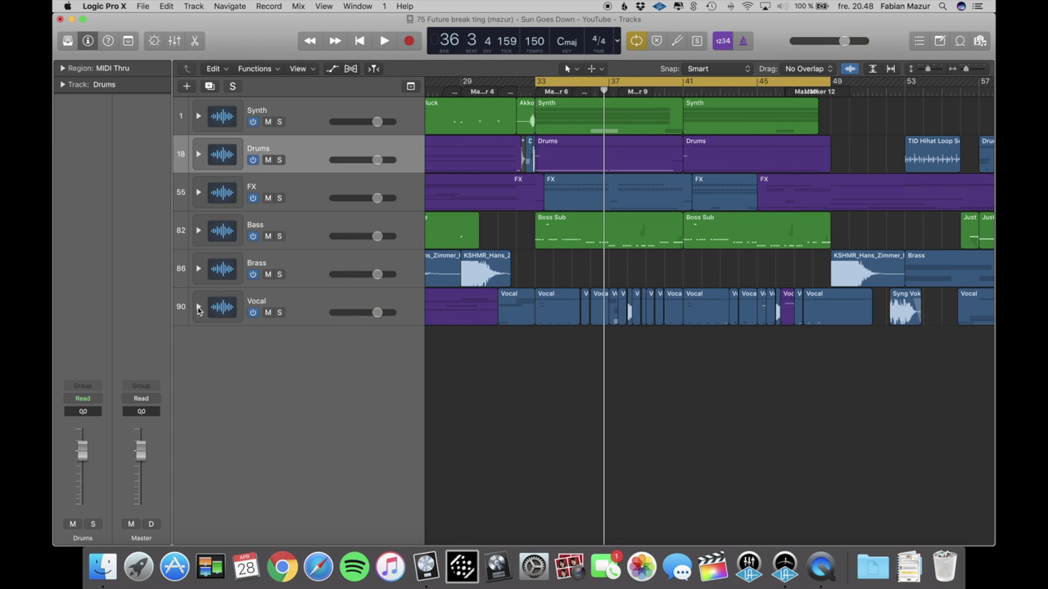
# Expand the Vocal track stack and move the 17-bar cycle range over the drop vocals, starting at the Vox Drop Reverse region
pyautogui.click(198, 307)
pyautogui.scroll(-10, 582, 251)
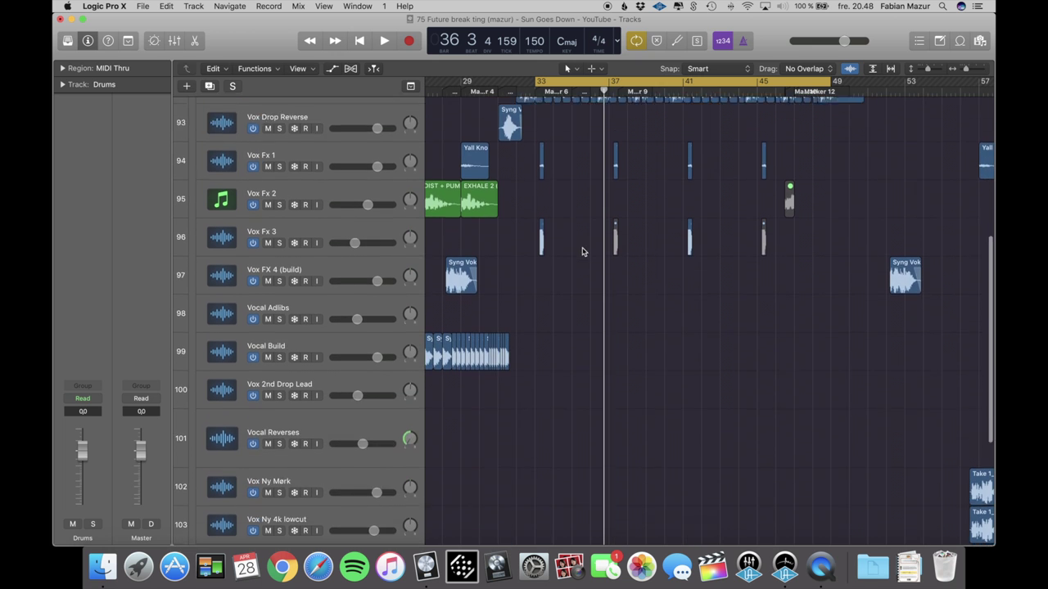
pyautogui.scroll(-5, 586, 256)
pyautogui.hscroll(-5, 587, 257)
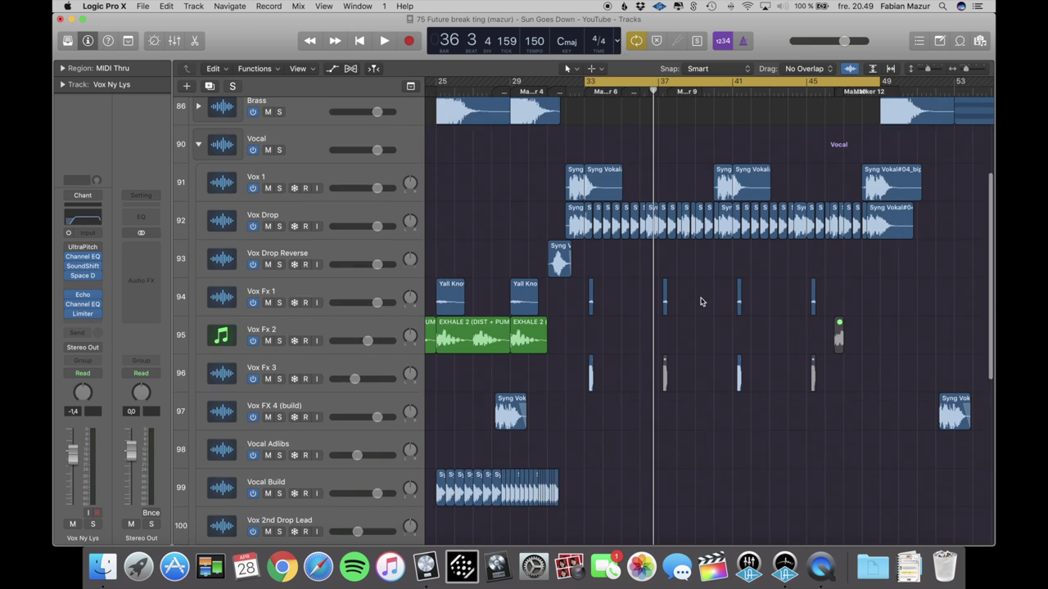
pyautogui.scroll(1, 702, 301)
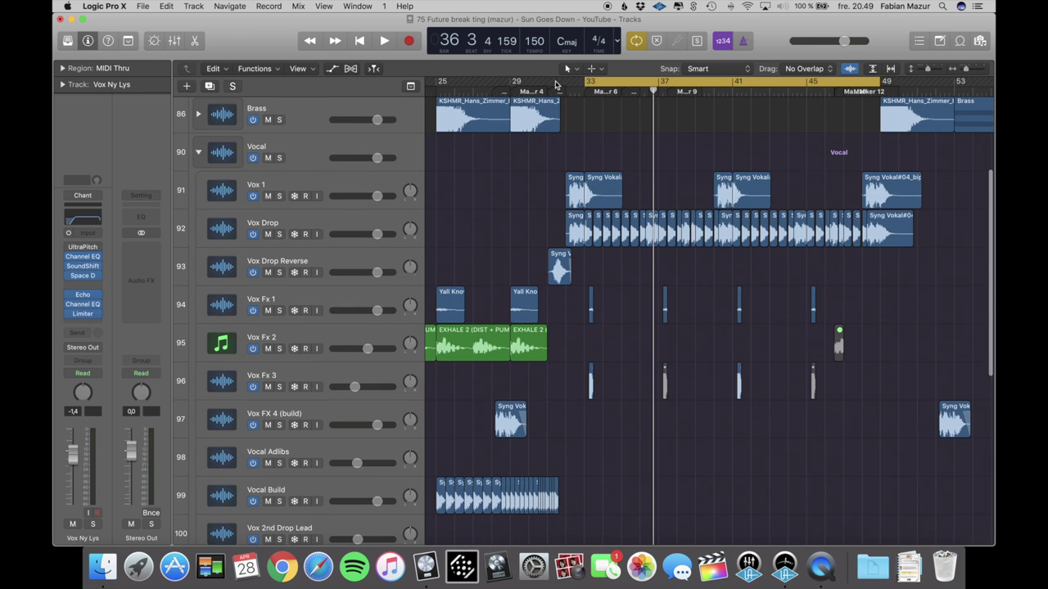
pyautogui.moveTo(566, 84); pyautogui.dragTo(873, 87)
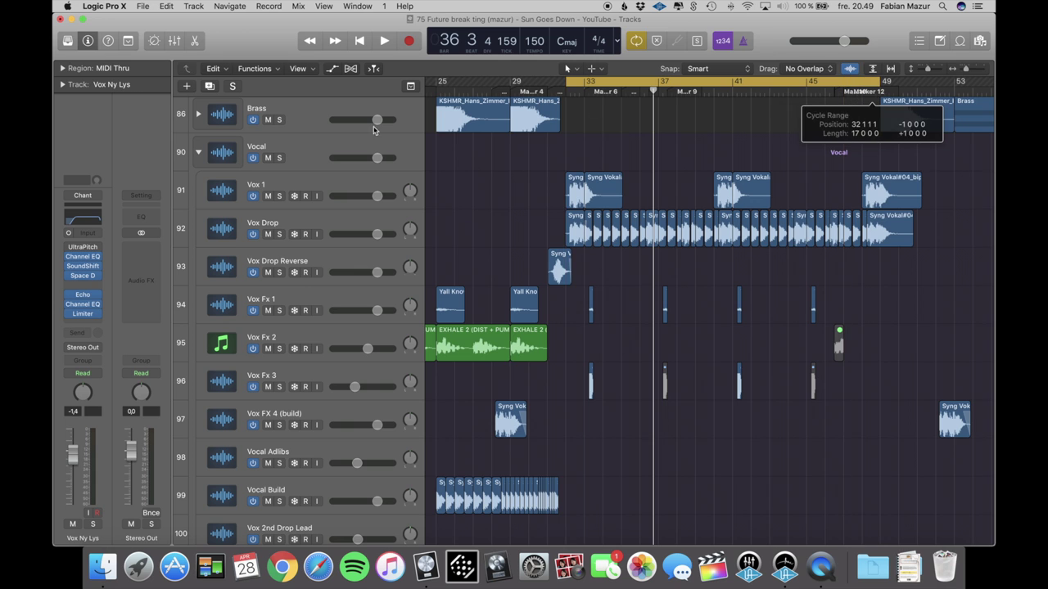
# Solo Vox 1, Vox Drop and Vox Drop Reverse and play the cycled drop vocals
pyautogui.moveTo(278, 196); pyautogui.dragTo(278, 273)
pyautogui.press('space')
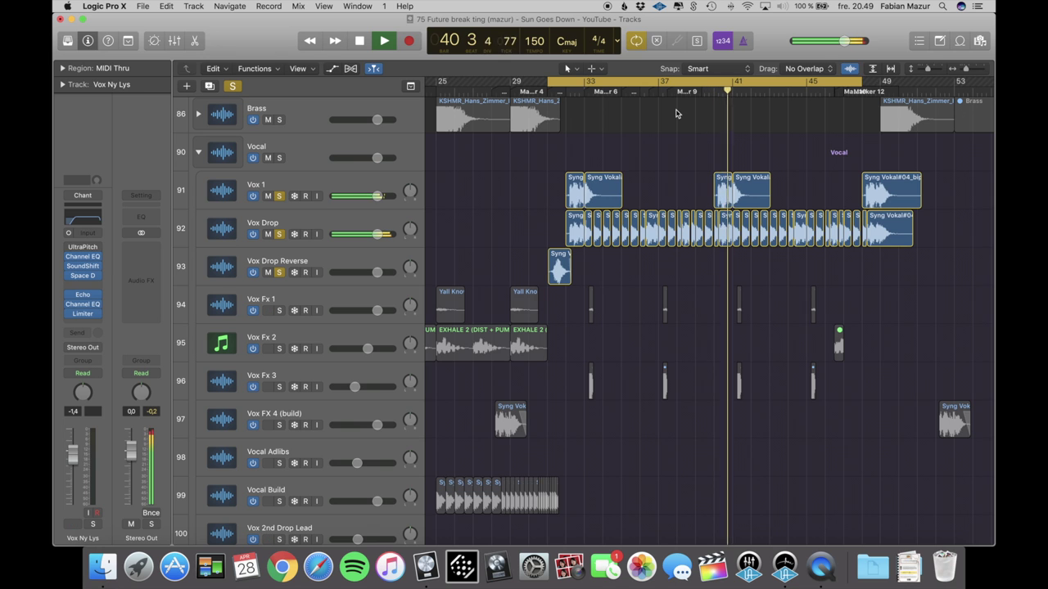
pyautogui.press('space')
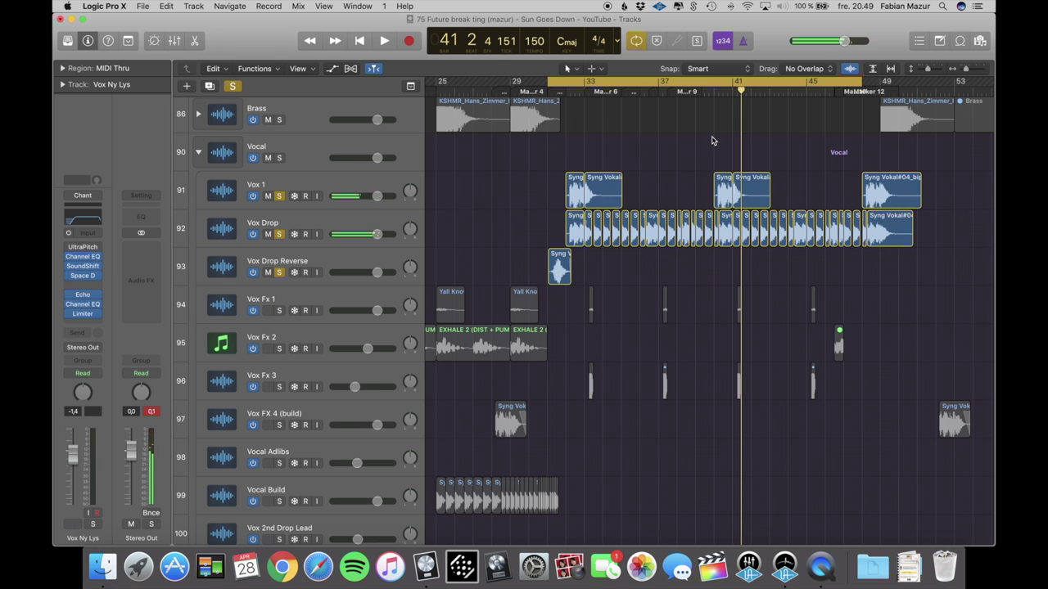
pyautogui.scroll(1, 672, 189)
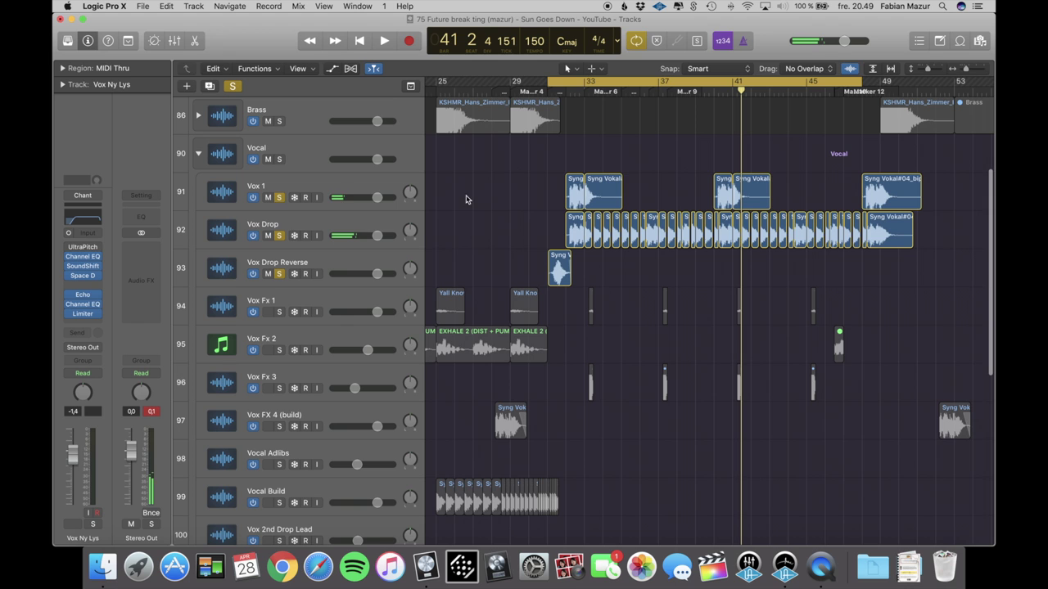
# Clear the drop vocal solos, solo only Vox 1, set the cycle range to bars 32 to 42 and play it
pyautogui.click(280, 197)
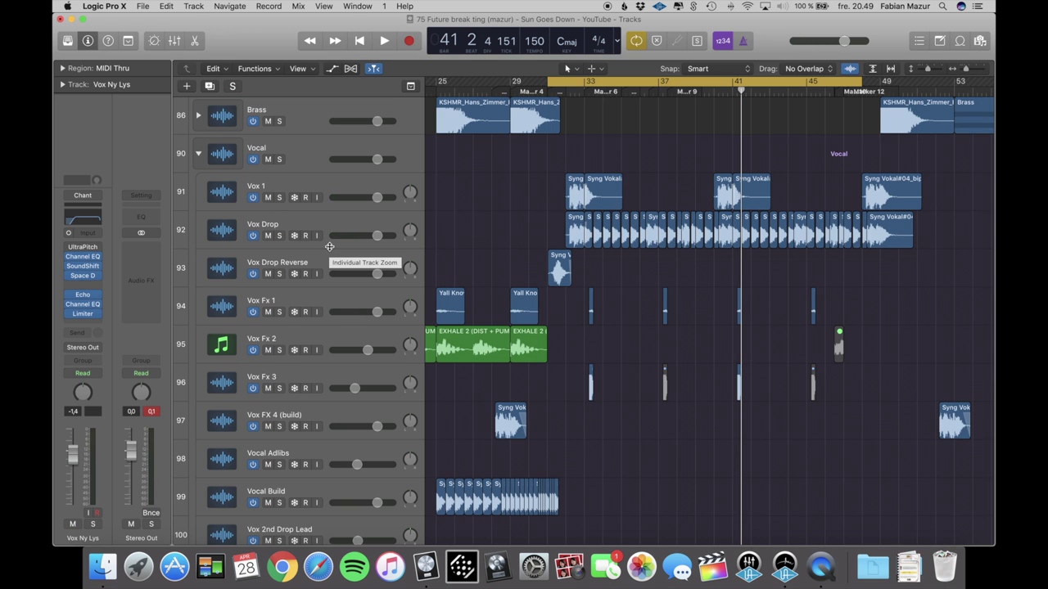
pyautogui.click(278, 198)
pyautogui.moveTo(567, 81); pyautogui.dragTo(740, 85)
pyautogui.click(316, 176)
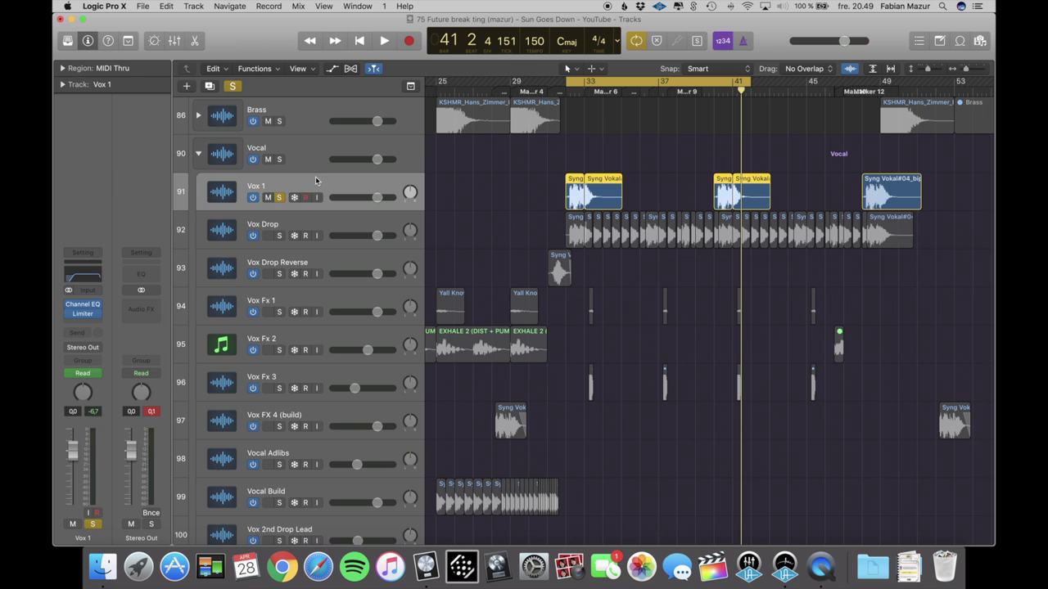
pyautogui.press('space')
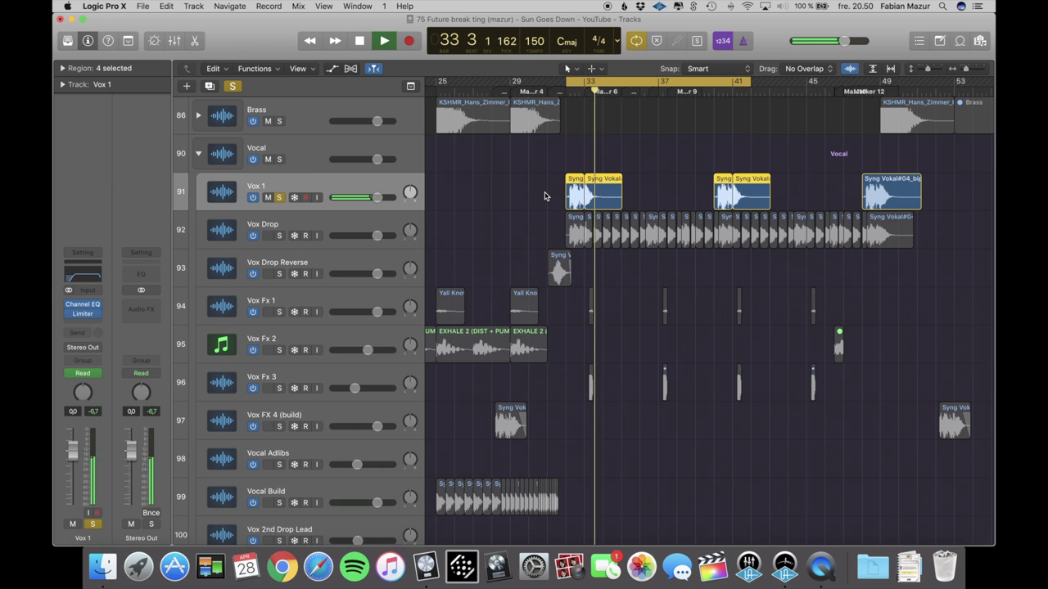
pyautogui.press('space')
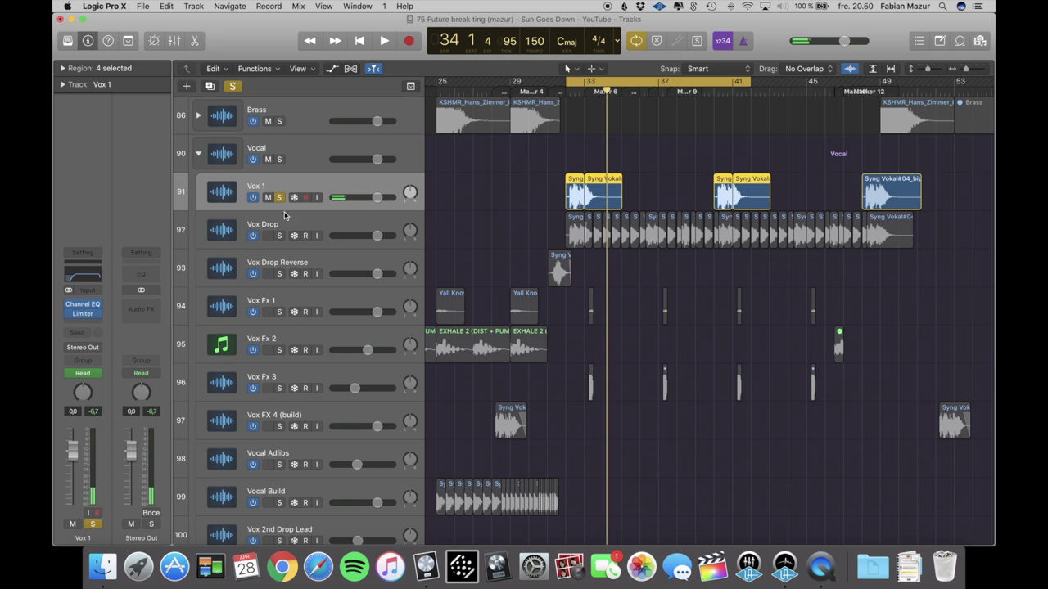
# Solo the Vox Drop track in place of Vox 1 and shorten the cycle range to bars 32 to 41
pyautogui.click(303, 227)
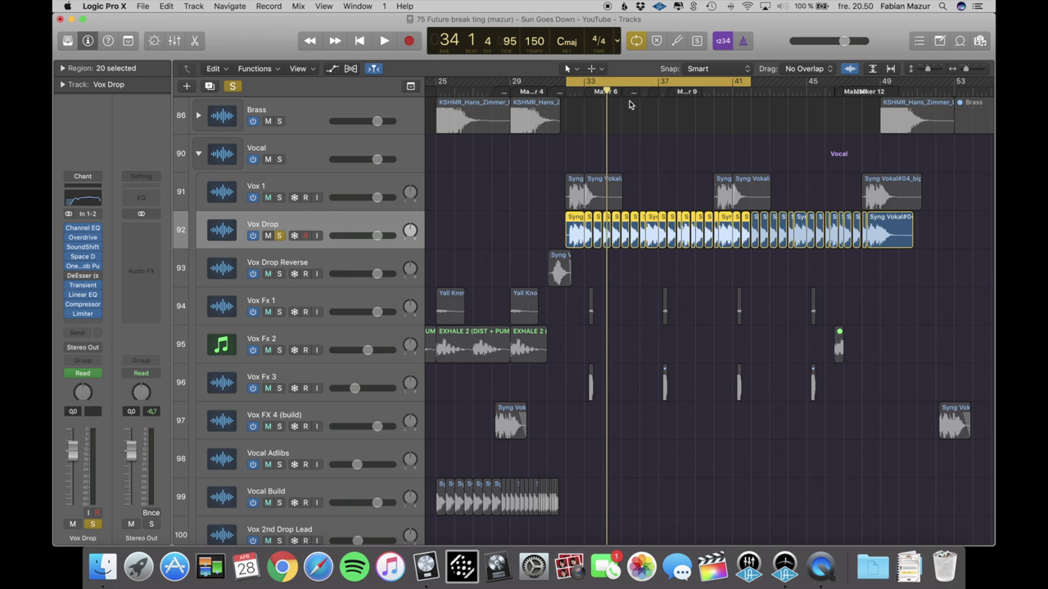
pyautogui.click(585, 85)
pyautogui.moveTo(585, 84); pyautogui.dragTo(733, 88)
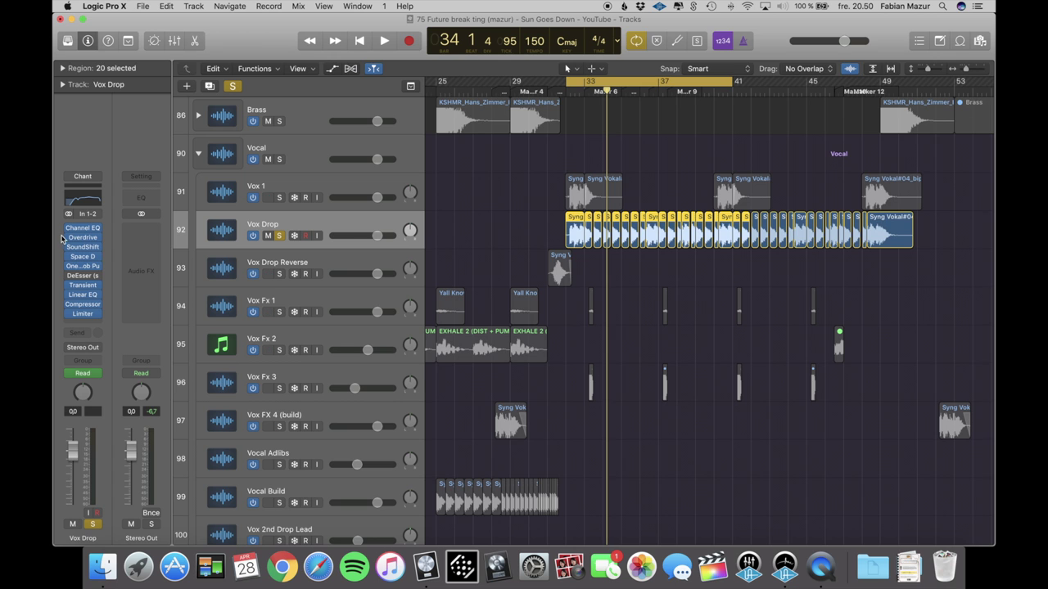
# Remove the DeEsser from Vox Drop and bypass all of the track's remaining plug-ins
pyautogui.click(101, 279)
pyautogui.click(90, 283)
pyautogui.moveTo(69, 307); pyautogui.dragTo(69, 247)
pyautogui.click(69, 238)
pyautogui.click(68, 239)
pyautogui.click(68, 238)
pyautogui.click(69, 247)
pyautogui.click(69, 229)
# Play the soloed Vox Drop vocal chops without effects over the cycle range, then stop and deselect the regions
pyautogui.hotkey('shift', 'Return')
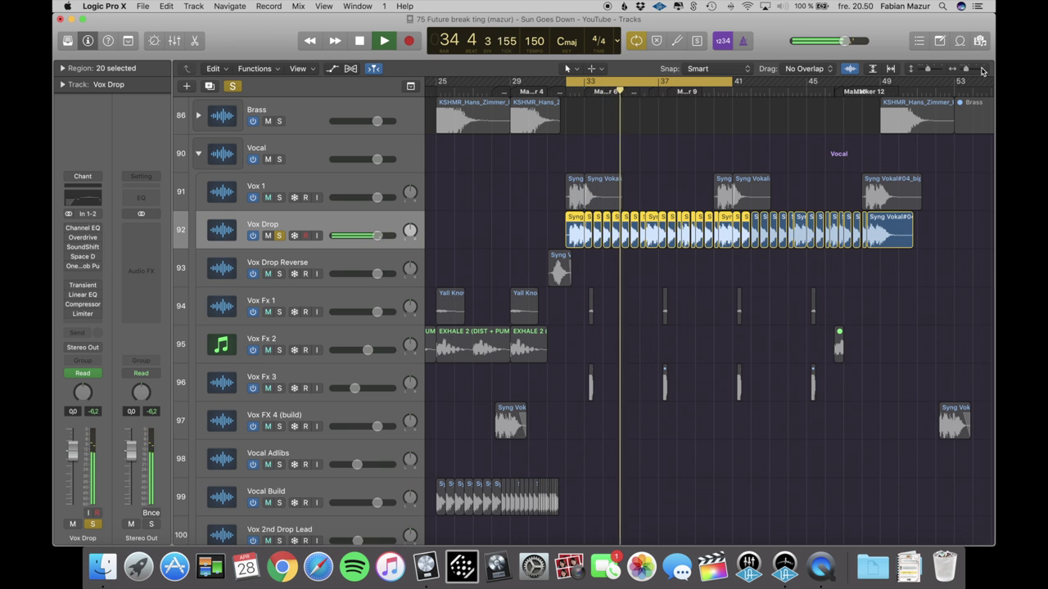
pyautogui.moveTo(969, 71); pyautogui.dragTo(971, 72)
pyautogui.hscroll(2, 884, 128)
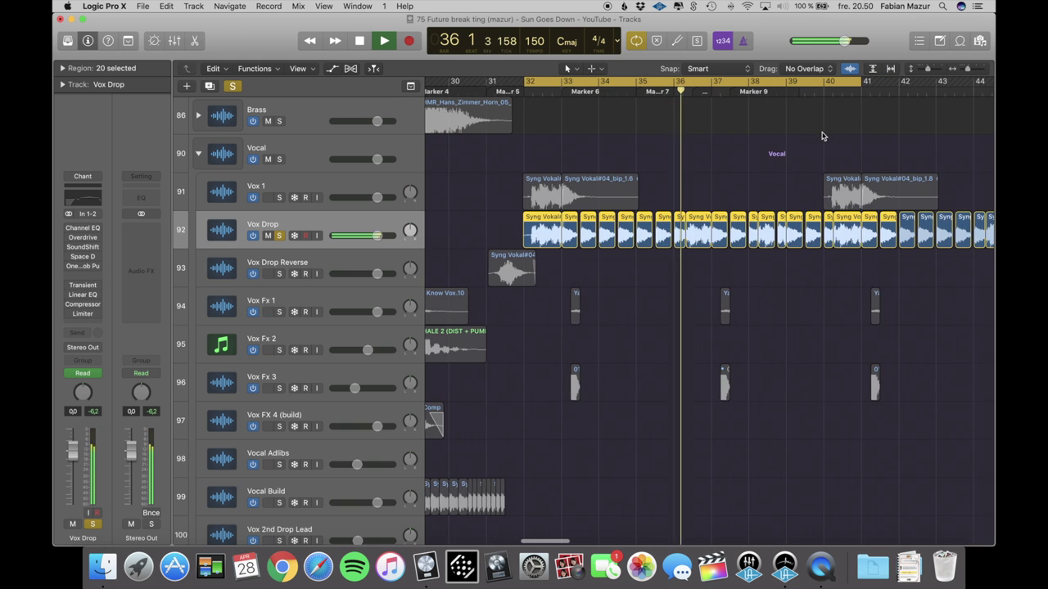
pyautogui.press('space')
pyautogui.click(719, 156)
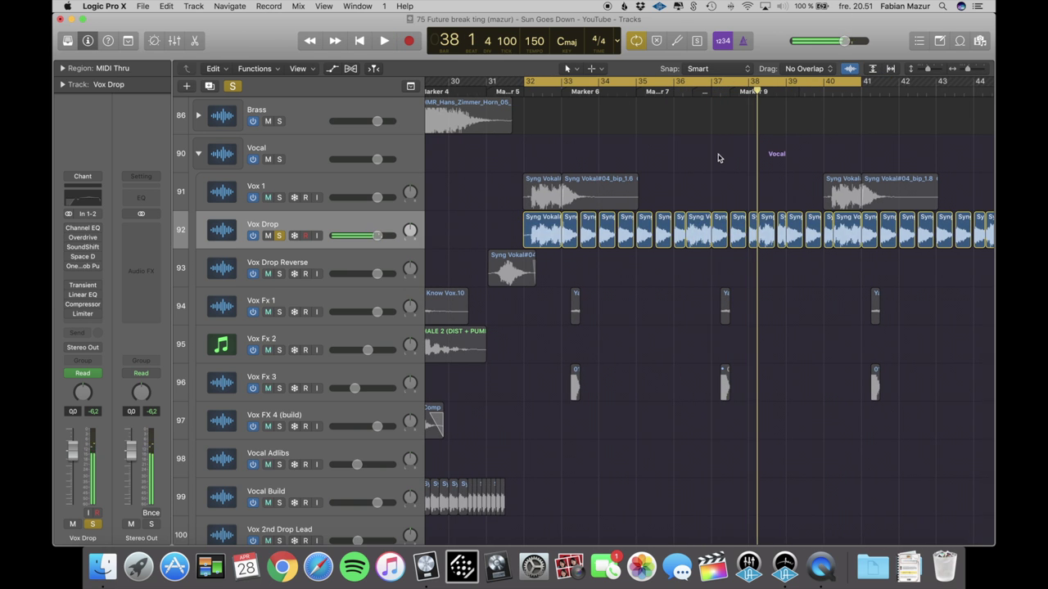
# Re-enable the Channel EQ on Vox Drop and open it to examine its curve
pyautogui.click(542, 238)
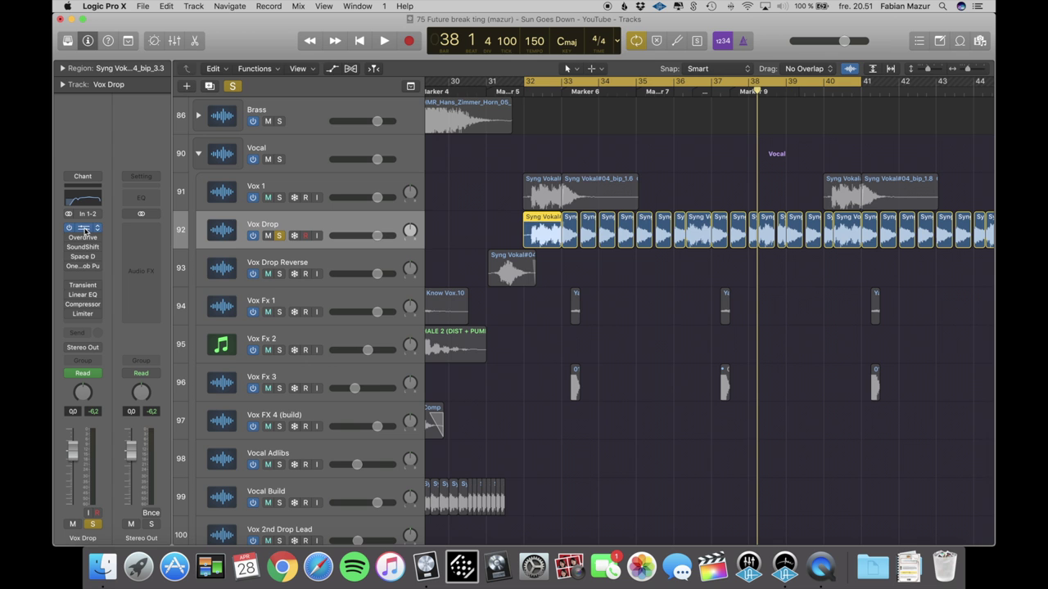
pyautogui.click(84, 231)
pyautogui.moveTo(310, 54); pyautogui.dragTo(633, 259)
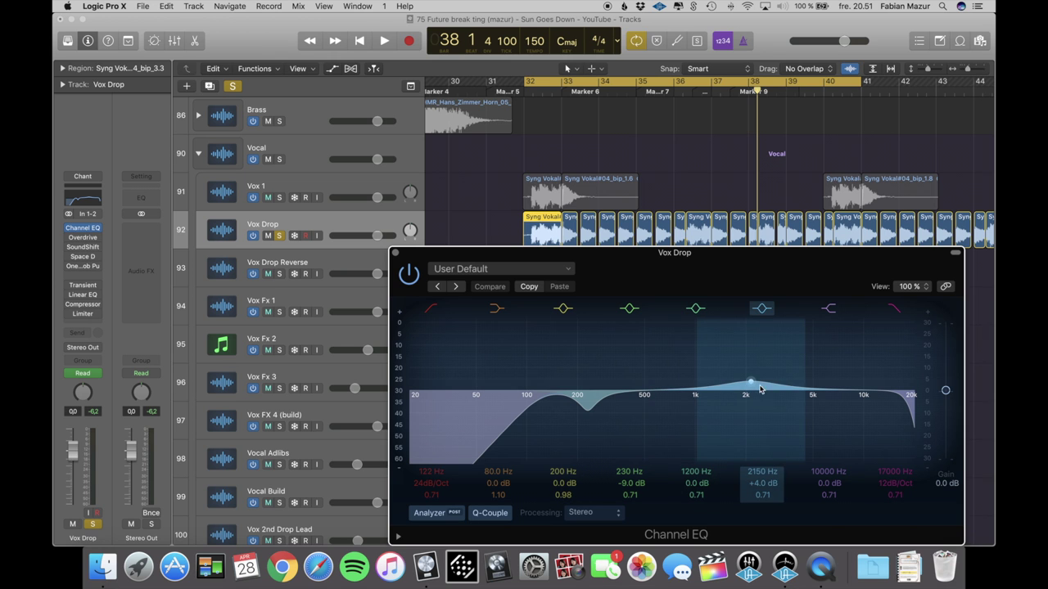
# Re-enable Overdrive on Vox Drop, examine its Bright Tube settings and close both open plug-in windows
pyautogui.click(84, 238)
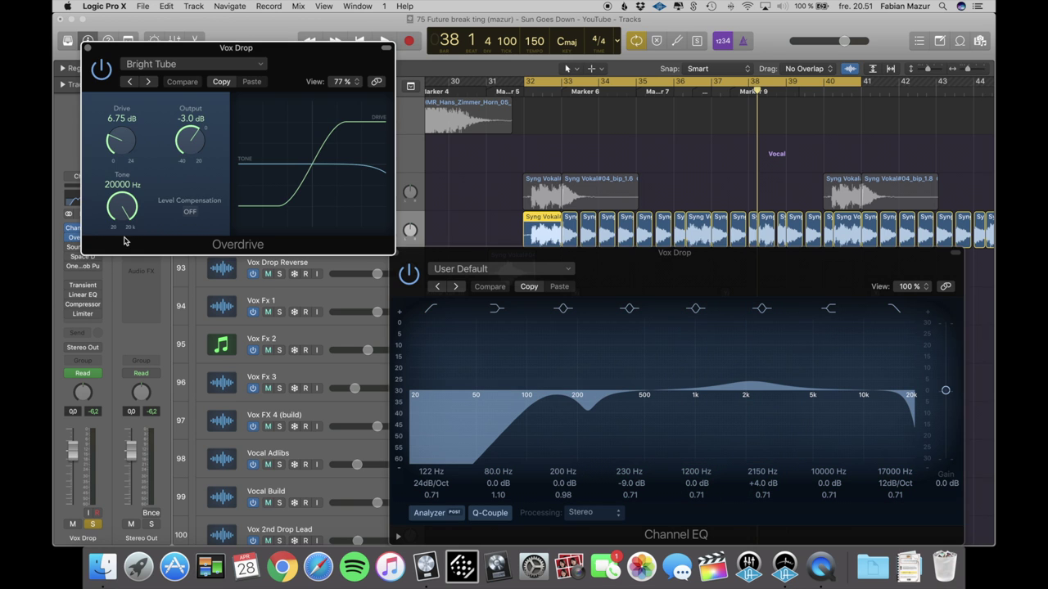
pyautogui.click(392, 252)
pyautogui.moveTo(286, 54); pyautogui.dragTo(719, 297)
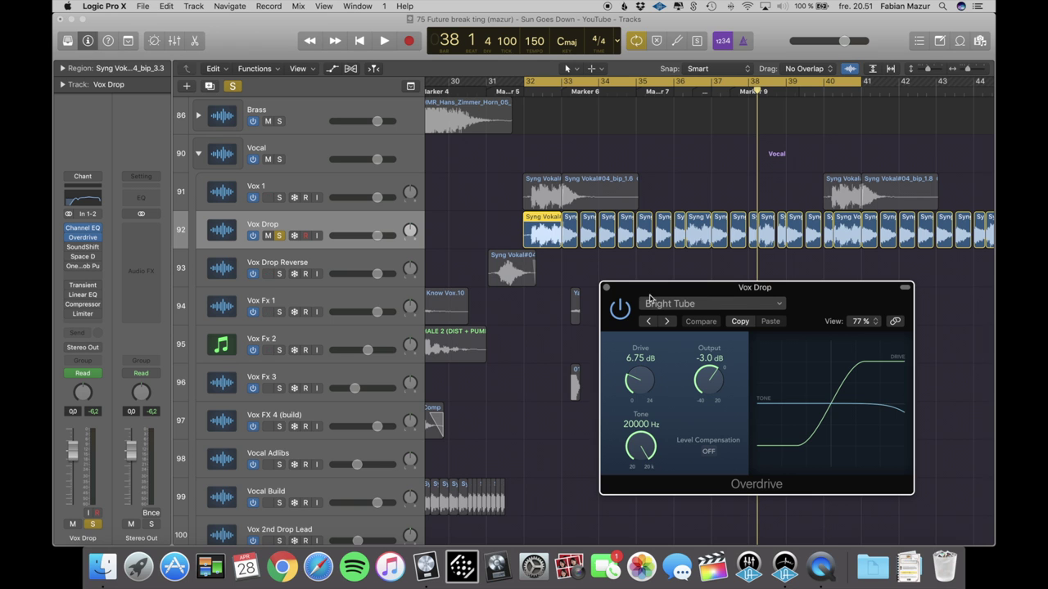
pyautogui.click(606, 288)
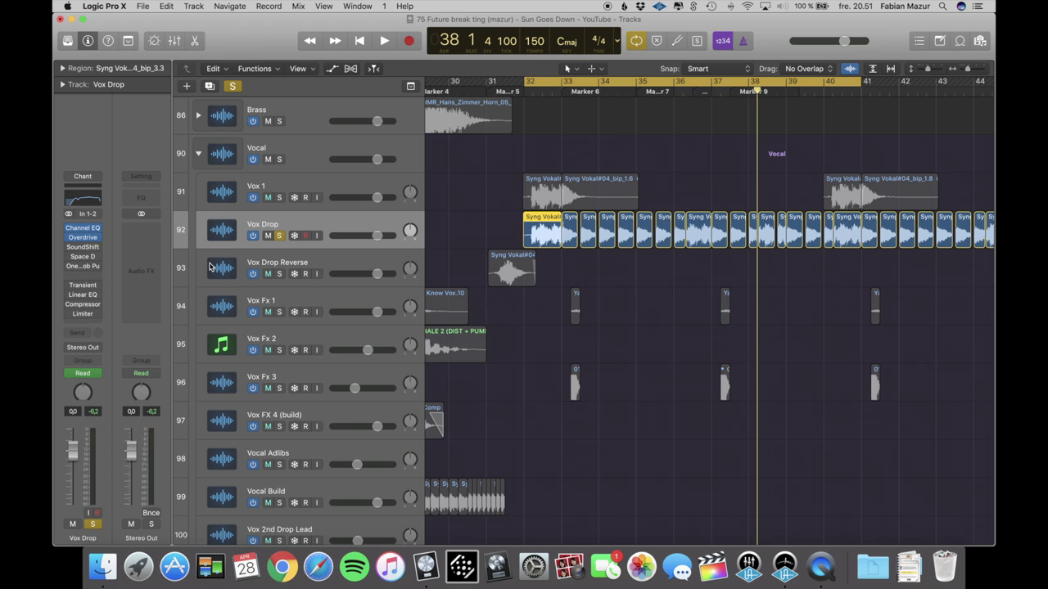
# Re-enable SoundShifter Pitch on Vox Drop and examine its transpose setting in semitones, then close it
pyautogui.click(85, 248)
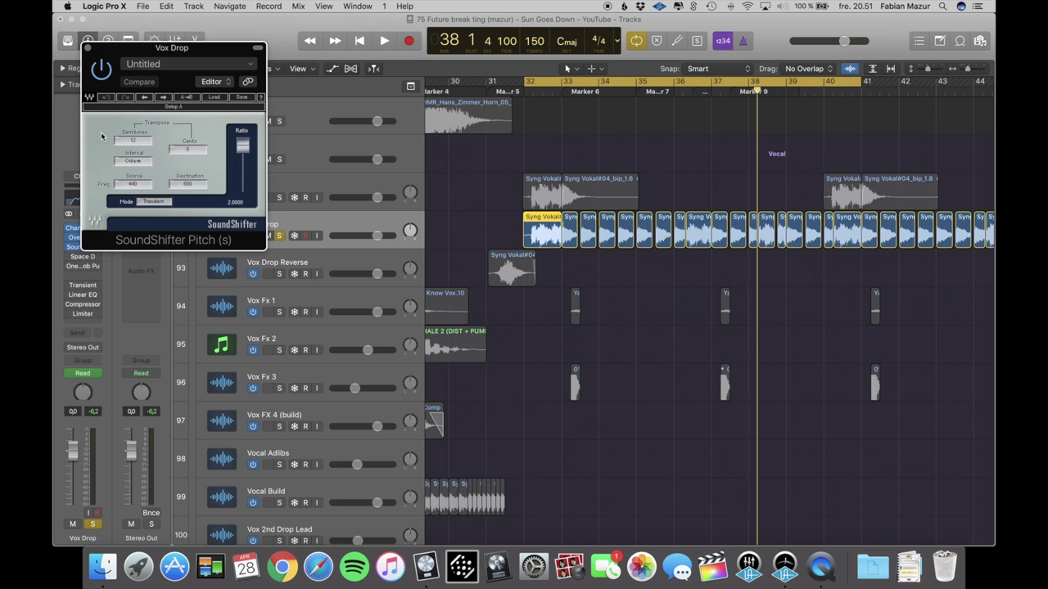
pyautogui.moveTo(135, 142); pyautogui.dragTo(135, 142)
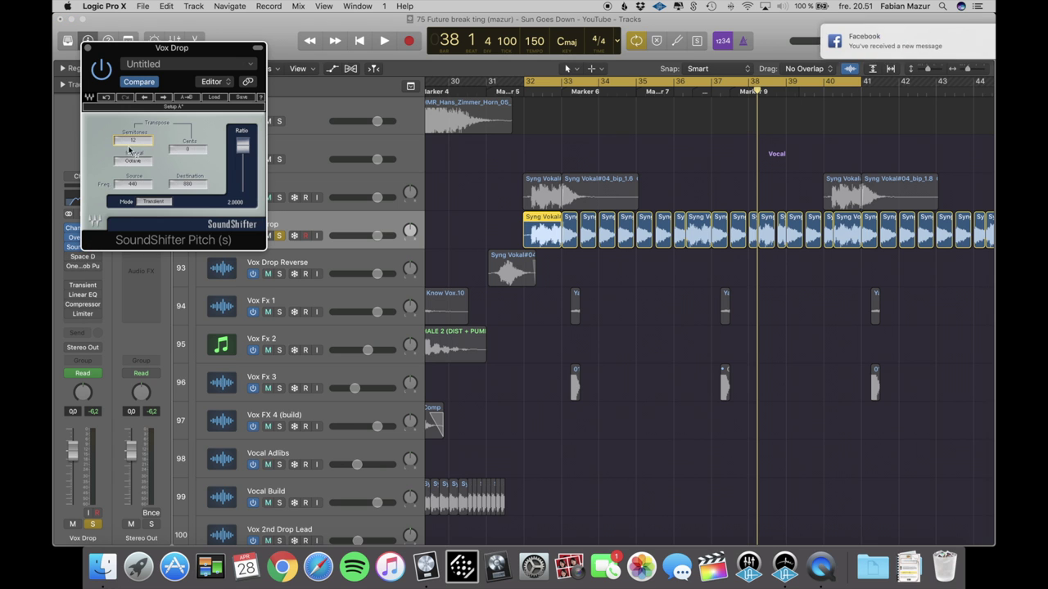
pyautogui.click(88, 48)
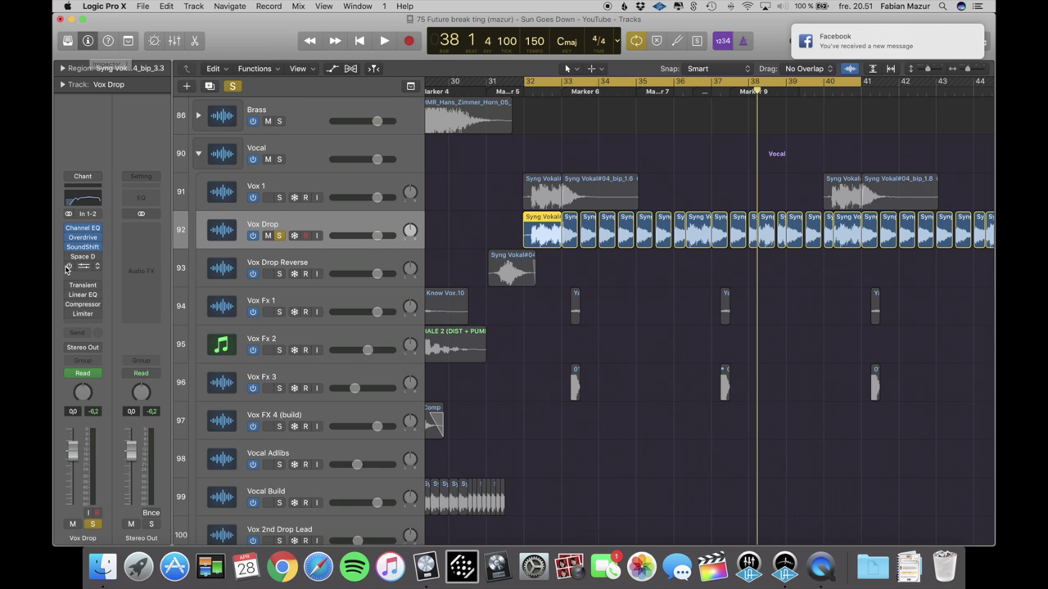
# Re-enable Space Designer and OneKnob Pumper on Vox Drop and open the Pumper to examine its amount and rate
pyautogui.moveTo(83, 259)
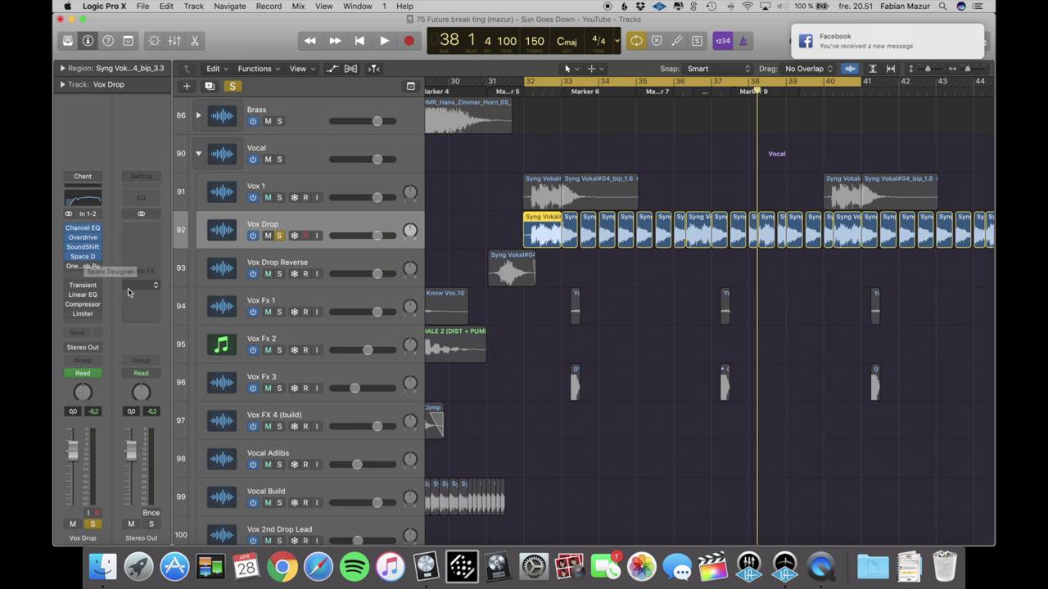
pyautogui.click(83, 267)
pyautogui.moveTo(145, 59); pyautogui.dragTo(708, 271)
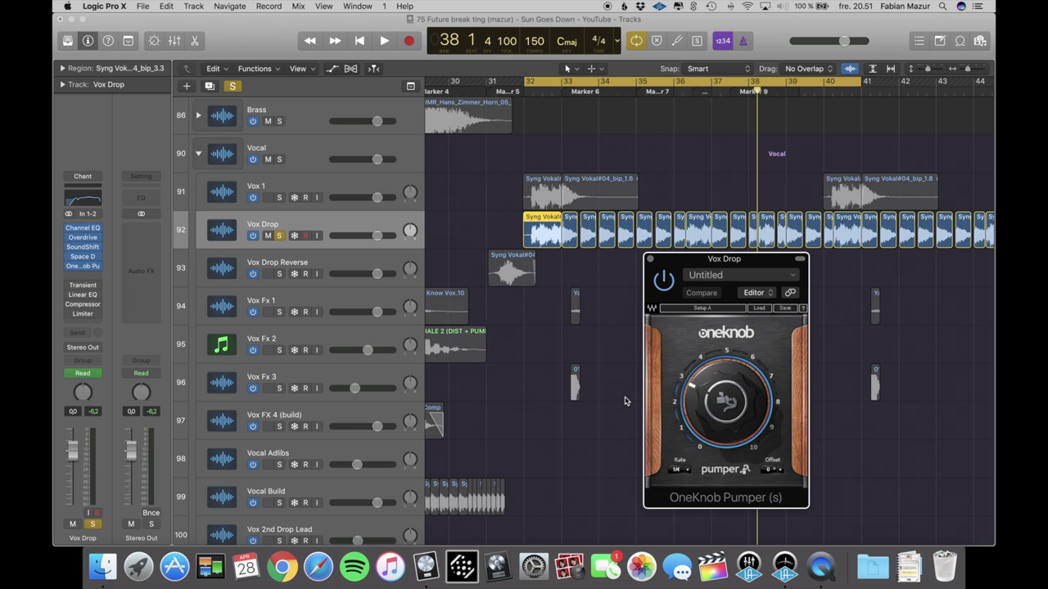
# Re-enable Transient Master and the Linear Phase EQ on Vox Drop, examining each one's settings before closing it
pyautogui.click(83, 285)
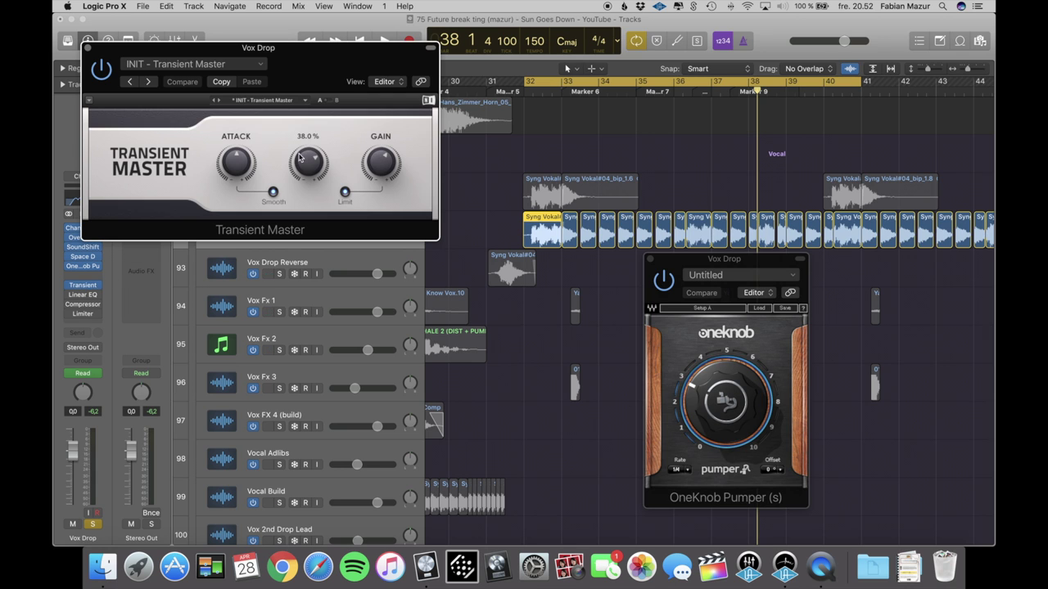
pyautogui.click(650, 258)
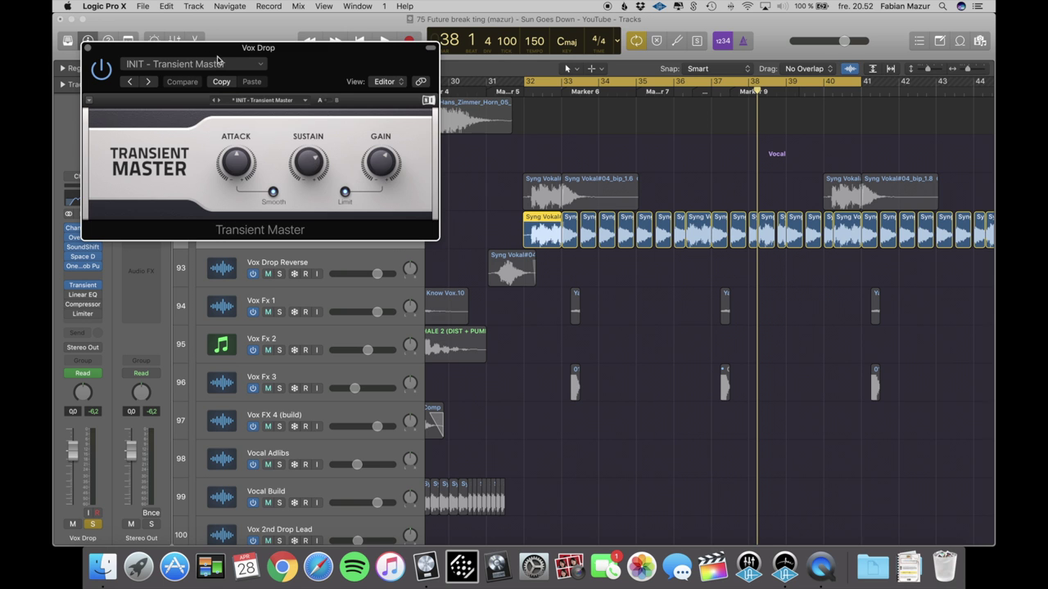
pyautogui.click(88, 47)
pyautogui.click(81, 295)
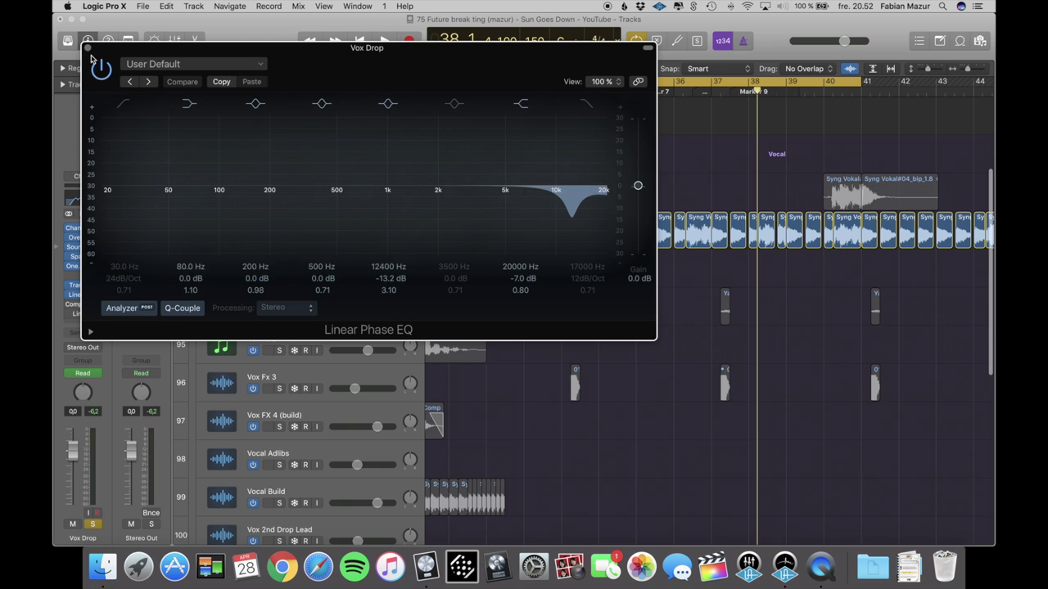
pyautogui.click(88, 48)
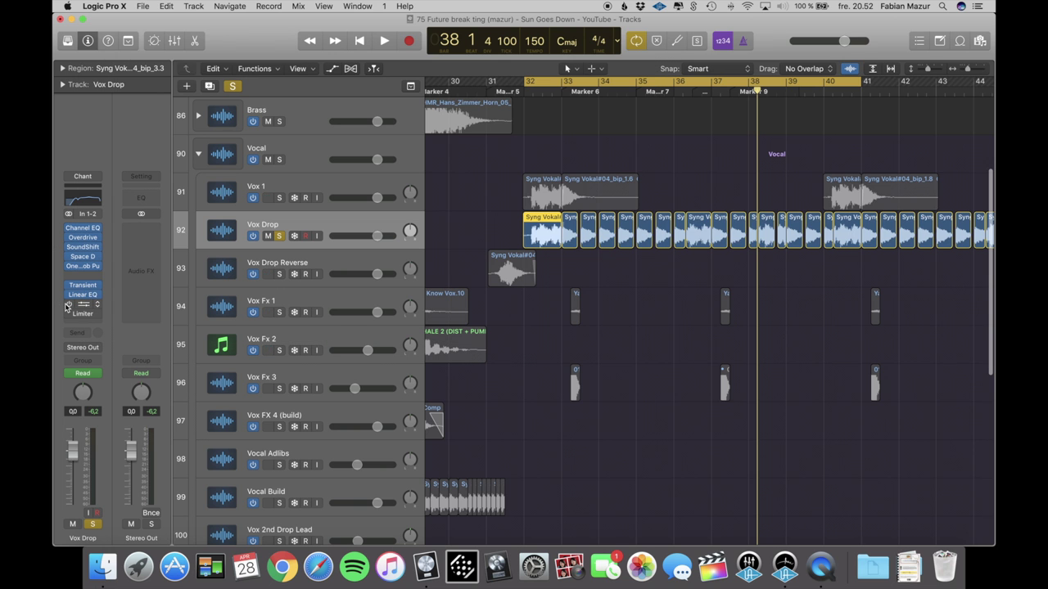
# Re-enable the Compressor on Vox Drop and keep its side chain on Audio 15 - Kick 1, then close it
pyautogui.click(82, 305)
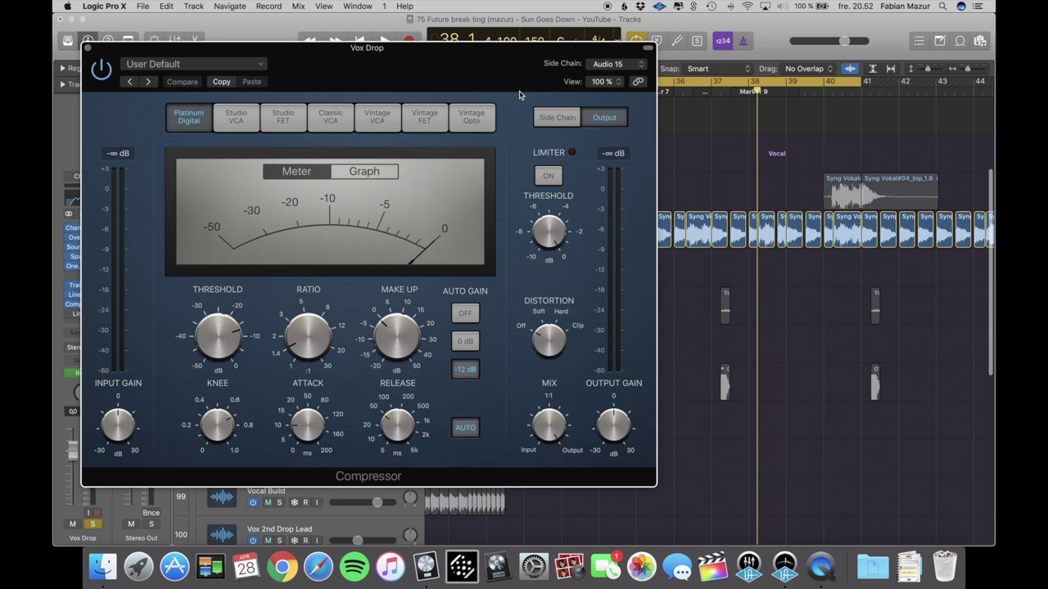
pyautogui.click(609, 64)
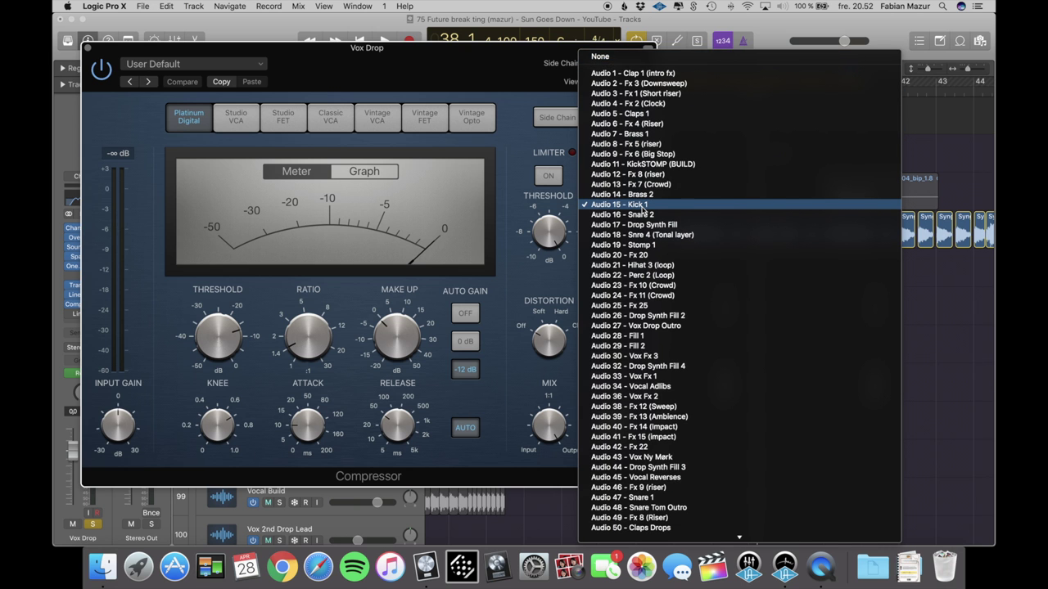
pyautogui.click(642, 210)
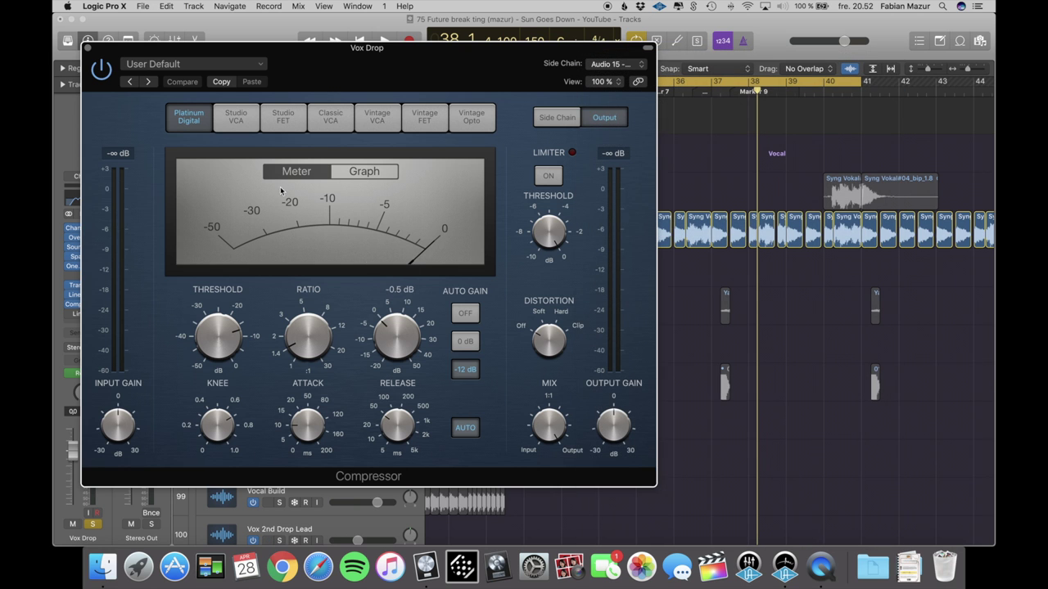
pyautogui.click(88, 49)
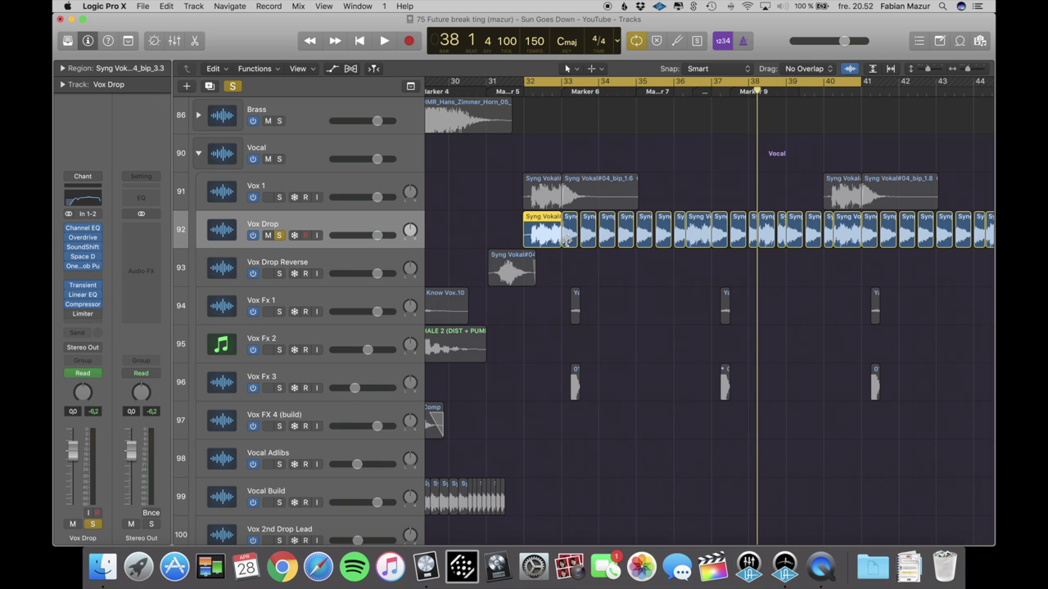
# Re-enable the Limiter on Vox Drop, play the cycled vocal with the full effect chain and stop
pyautogui.click(69, 316)
pyautogui.press('space')
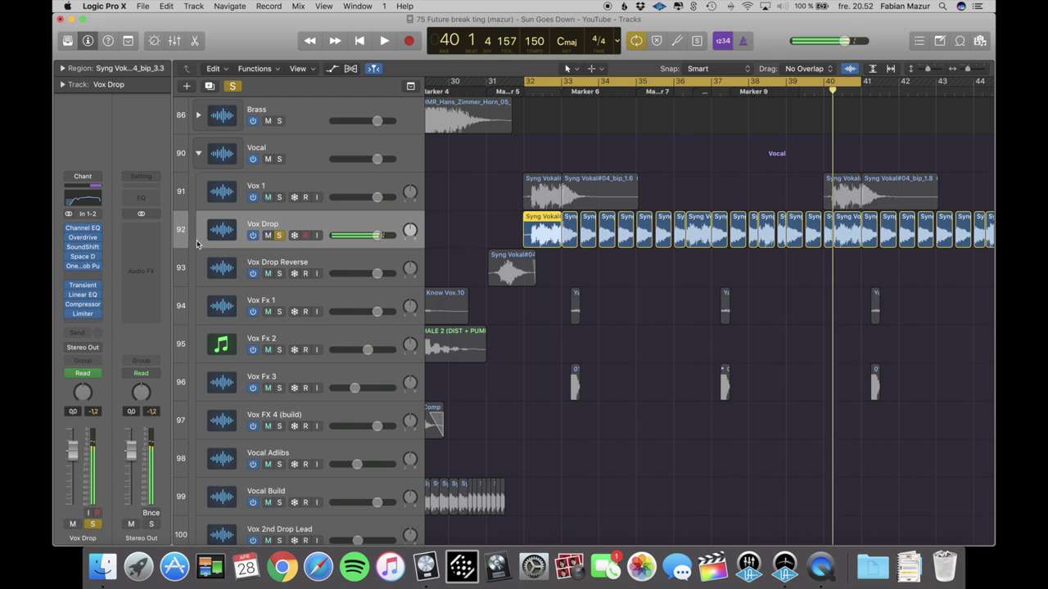
pyautogui.click(712, 266)
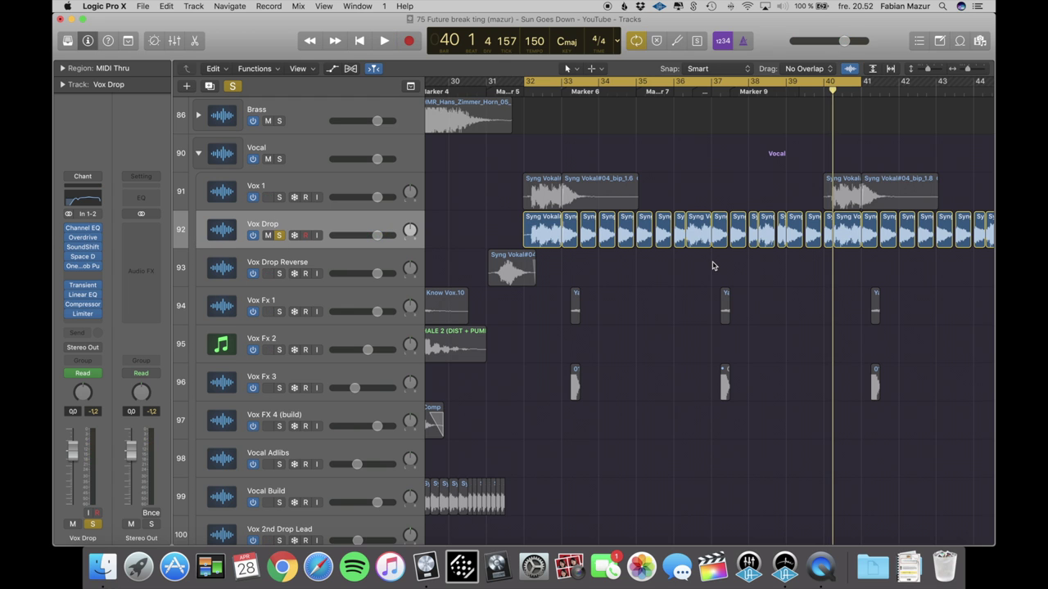
# Expand the Vox Drop track parameters and examine the Flex Pitch mode and formant shift
pyautogui.click(314, 219)
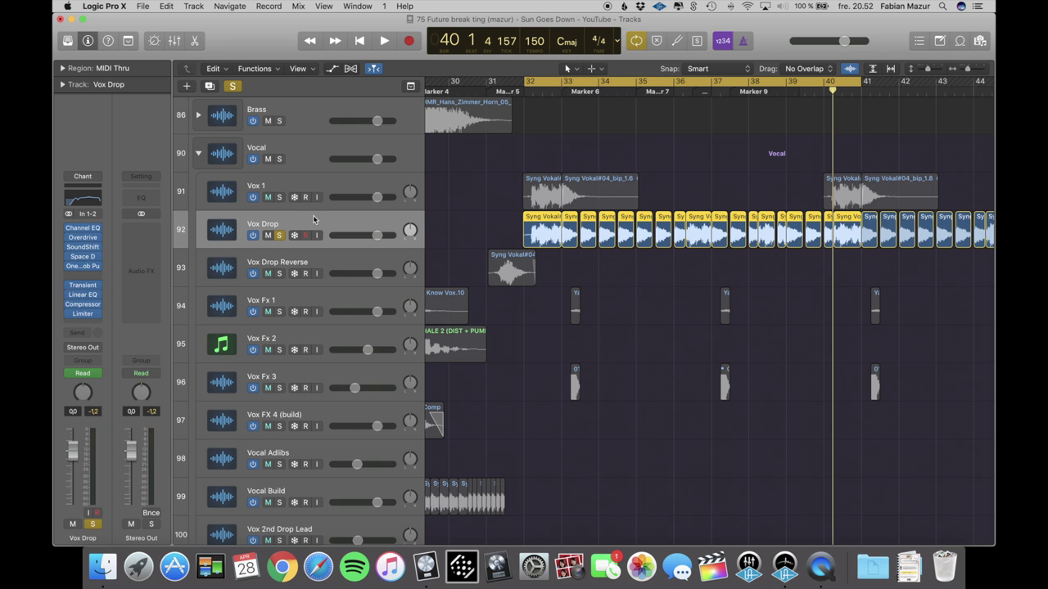
pyautogui.click(63, 85)
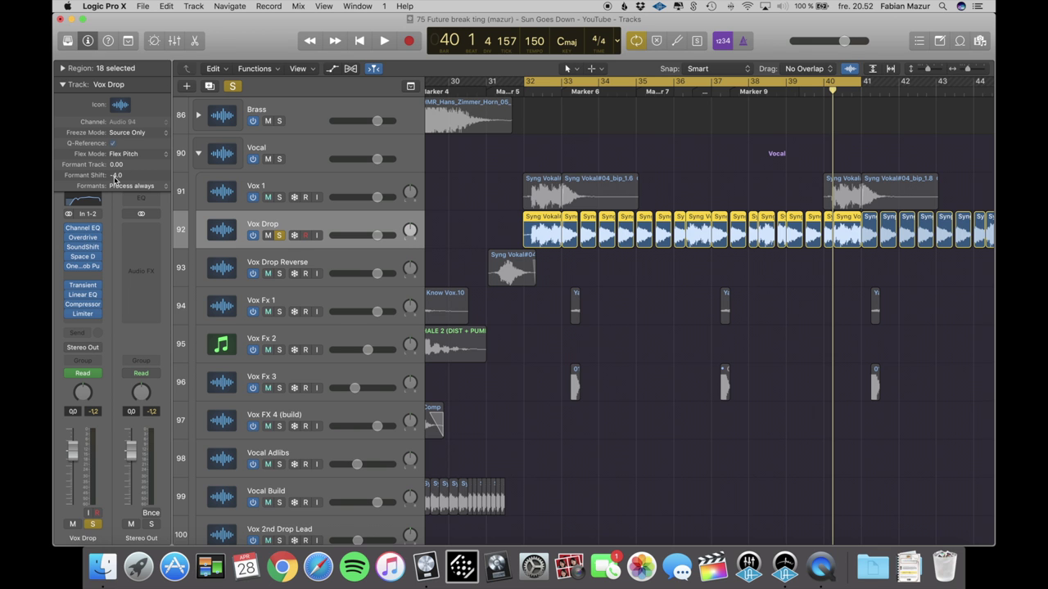
pyautogui.hscroll(1, 609, 256)
pyautogui.hscroll(-2, 597, 252)
pyautogui.press('a')
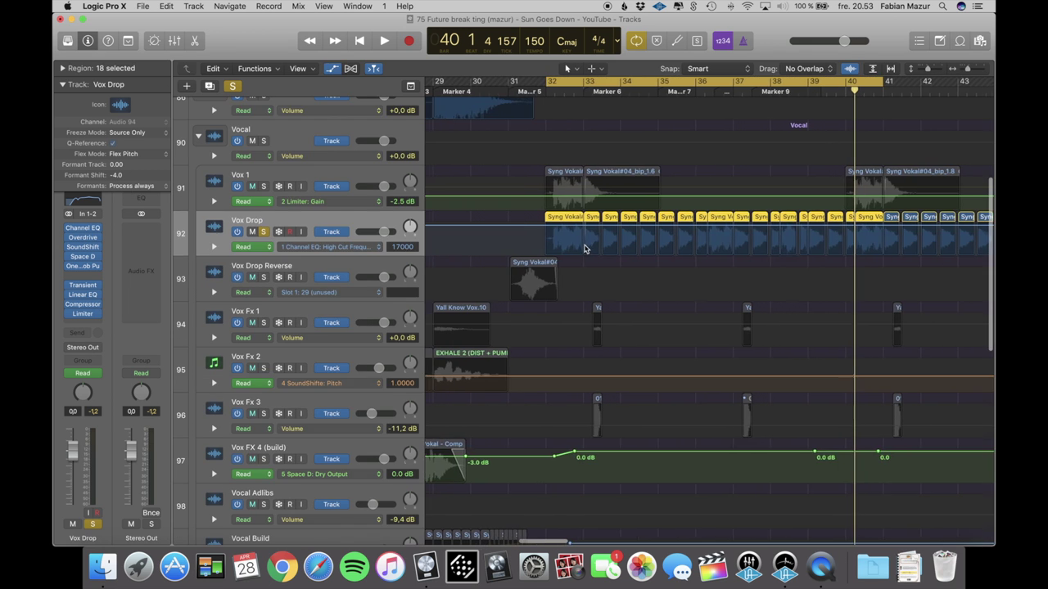
pyautogui.press('a')
pyautogui.click(584, 270)
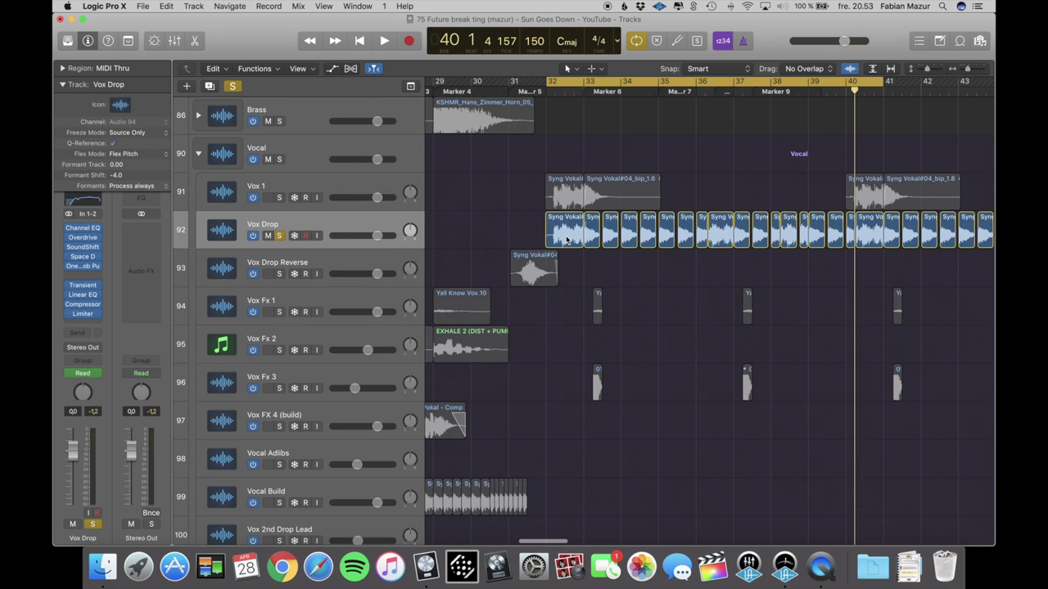
# Open the first Vox Drop region in the track editor and examine the Flex Pitch notes across the vocal chops
pyautogui.doubleClick(566, 239)
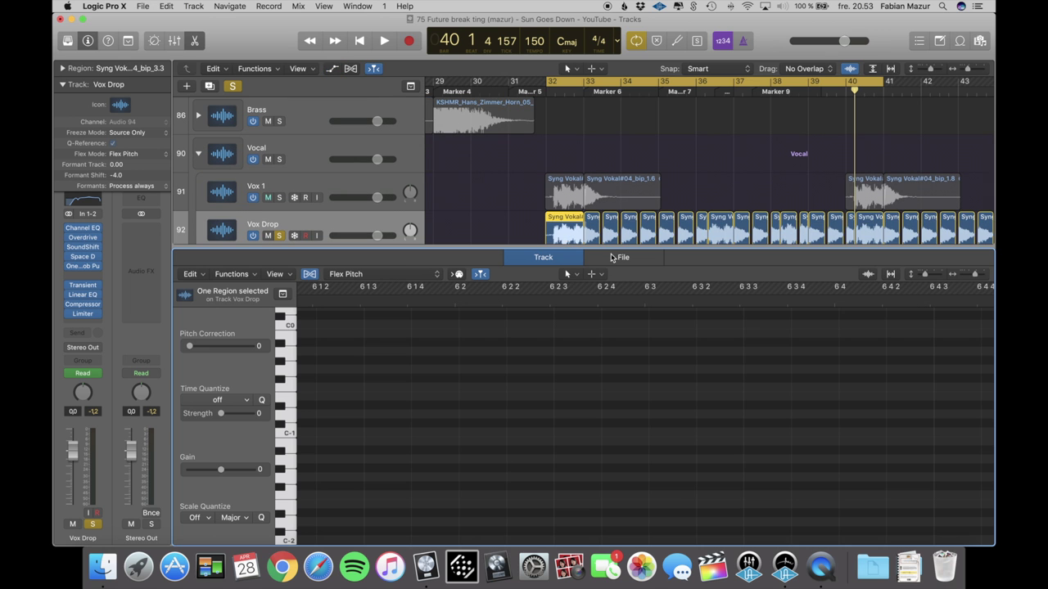
pyautogui.click(614, 257)
pyautogui.click(580, 259)
pyautogui.moveTo(973, 276); pyautogui.dragTo(968, 277)
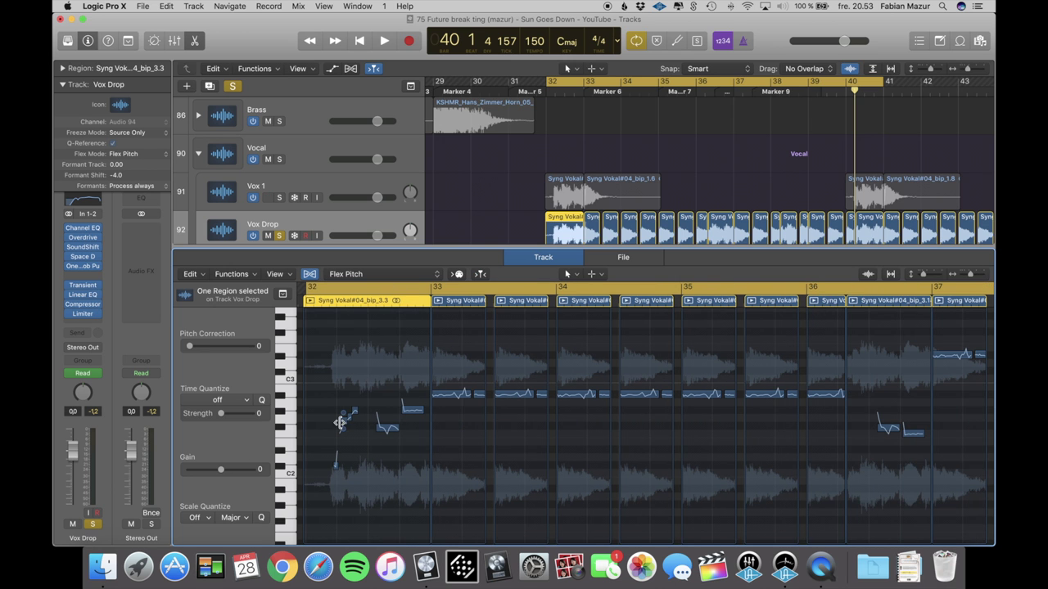
# Select the flex note in the first chop at bar 33, then cycle bars 33 to 35 and play the repeated chops
pyautogui.click(390, 427)
pyautogui.moveTo(391, 427); pyautogui.dragTo(414, 411)
pyautogui.click(456, 396)
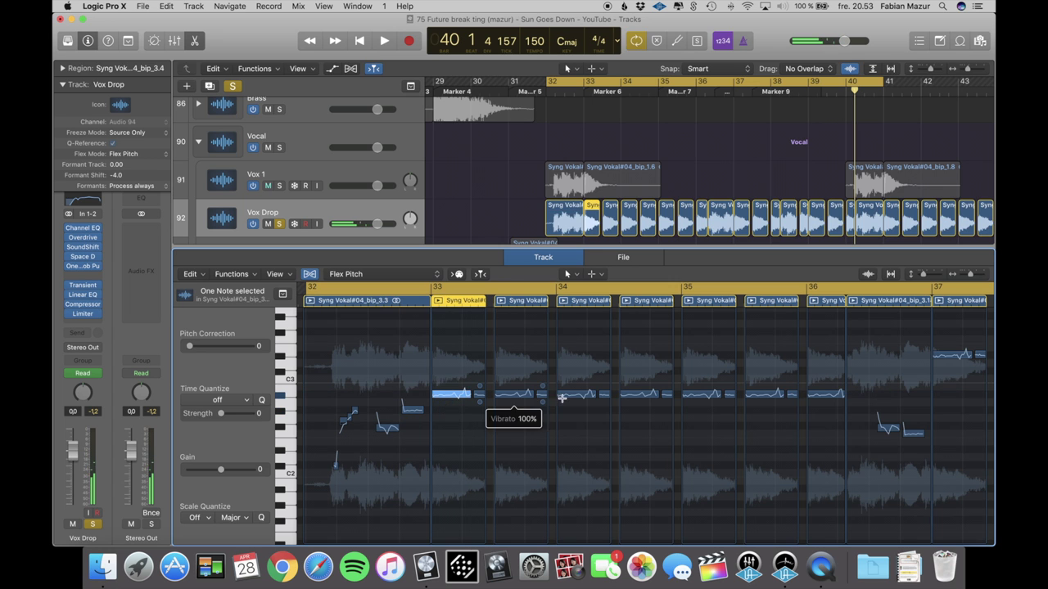
pyautogui.moveTo(449, 289); pyautogui.dragTo(686, 298)
pyautogui.press('space')
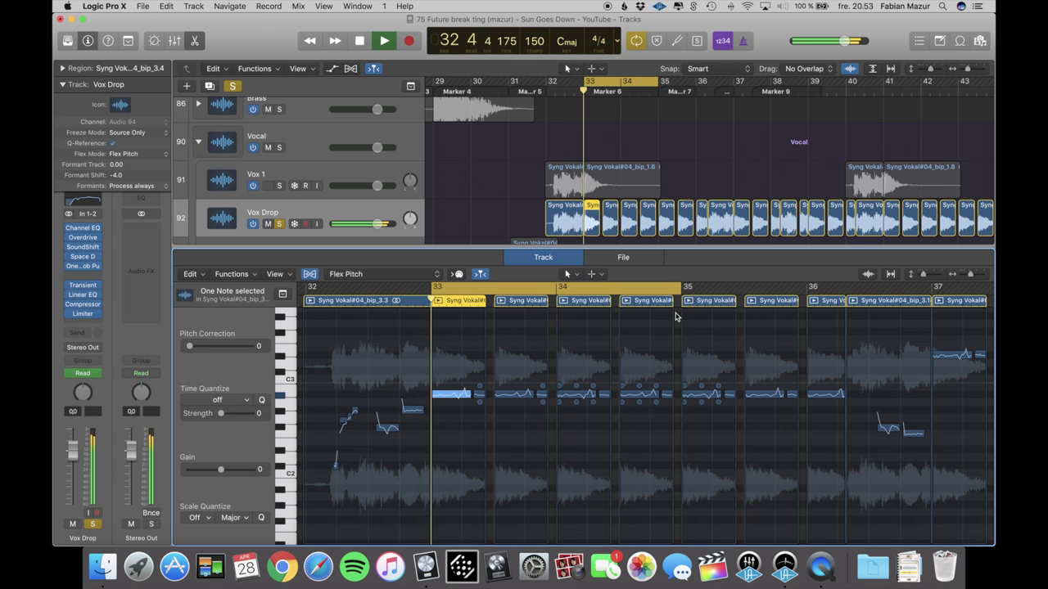
pyautogui.press('space')
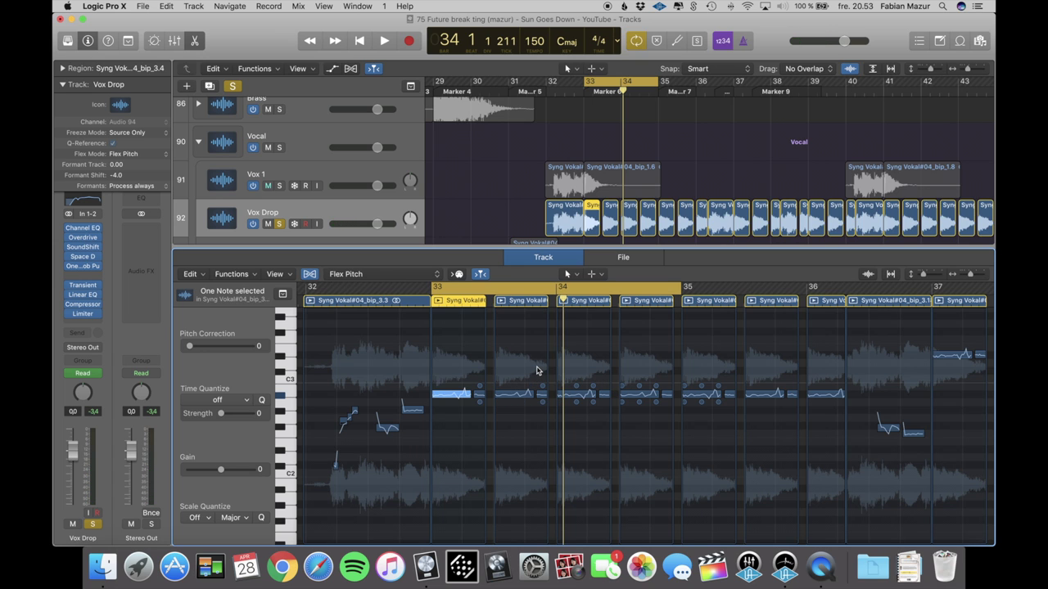
# Try lowering the second chop's notes and raising the third chop's notes, listen to the cycled melody, and undo both pitch changes
pyautogui.moveTo(540, 364); pyautogui.dragTo(513, 424)
pyautogui.moveTo(624, 415); pyautogui.dragTo(577, 358)
pyautogui.press('space')
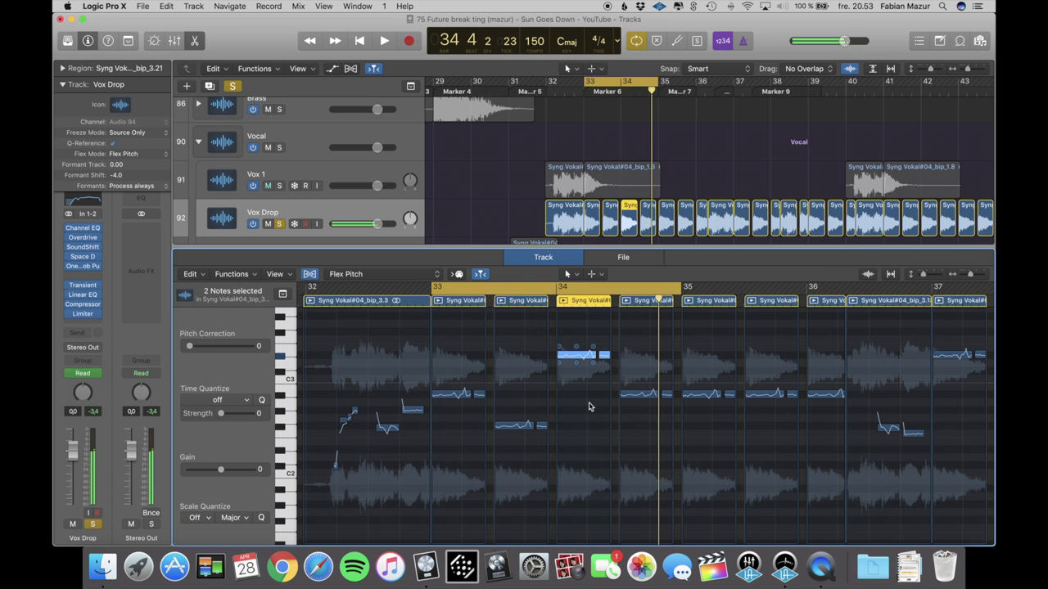
pyautogui.press('super+z')
pyautogui.press('super+z')
# Cycle the repitched vocal chops from shortly after bar 36 to bar 39 and play them
pyautogui.hscroll(4, 614, 406)
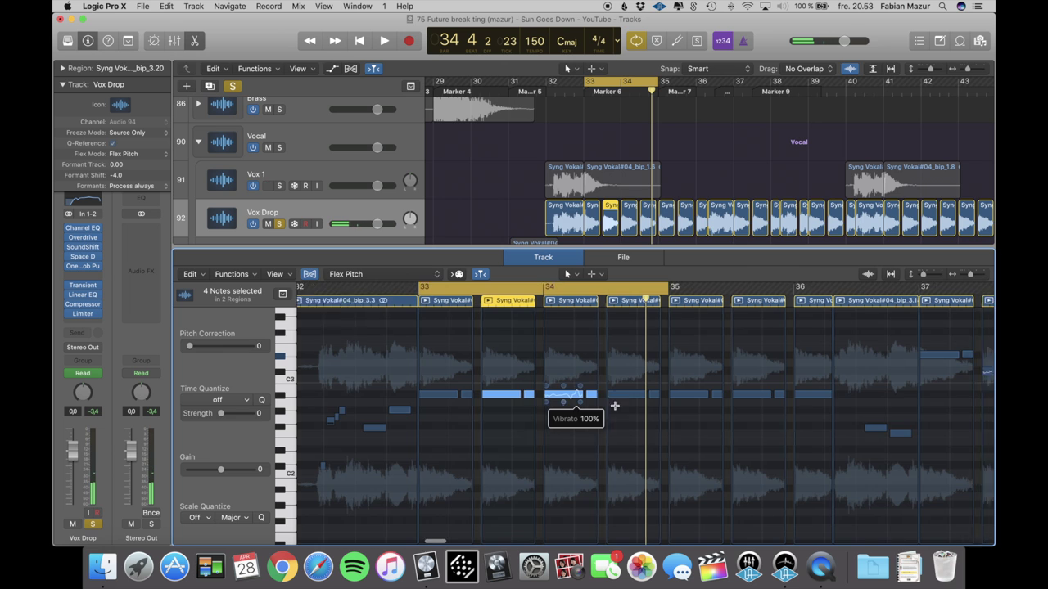
pyautogui.hscroll(6, 616, 404)
pyautogui.moveTo(533, 290); pyautogui.dragTo(870, 291)
pyautogui.press('space')
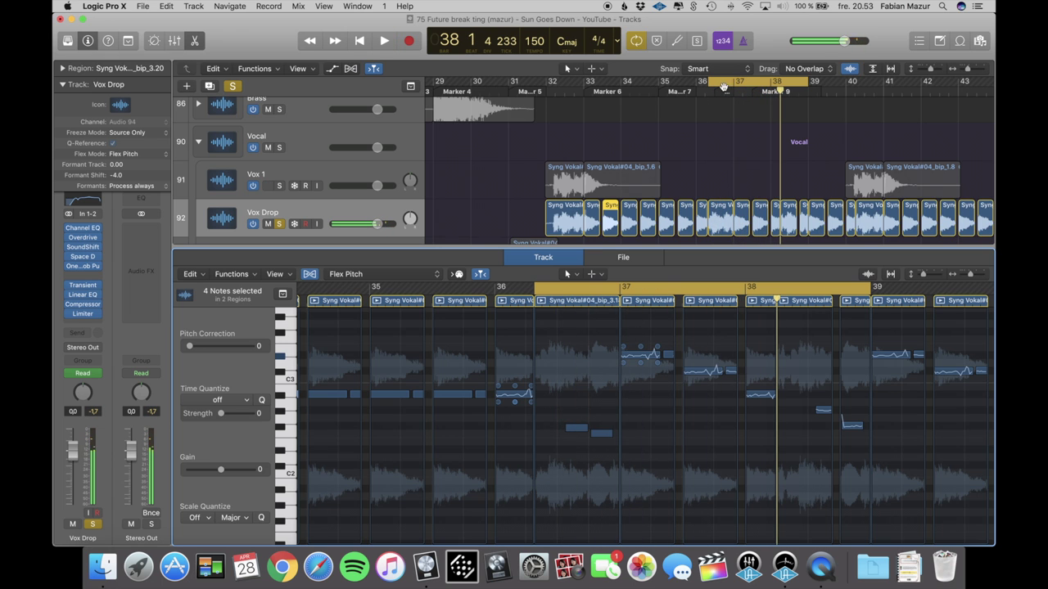
# Return the playhead to bar 32 and turn off cycle mode
pyautogui.click(546, 92)
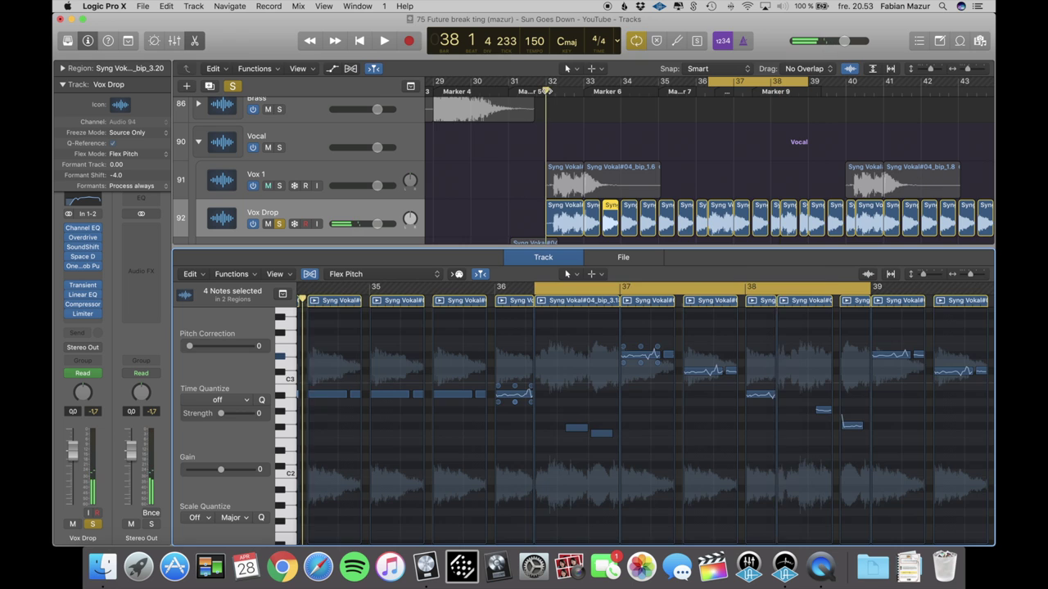
pyautogui.click(765, 79)
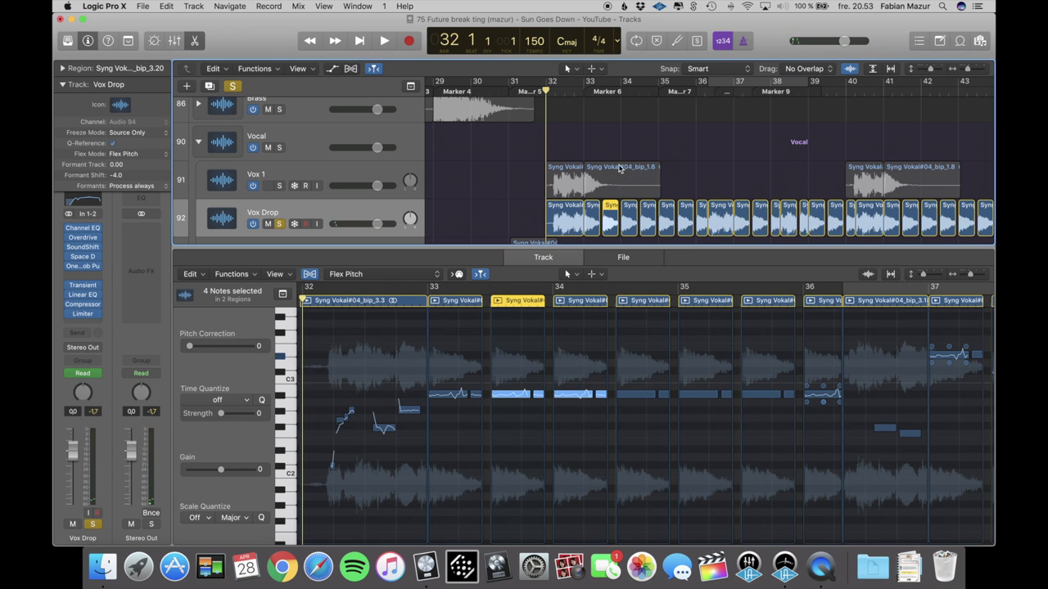
pyautogui.hscroll(-1, 597, 158)
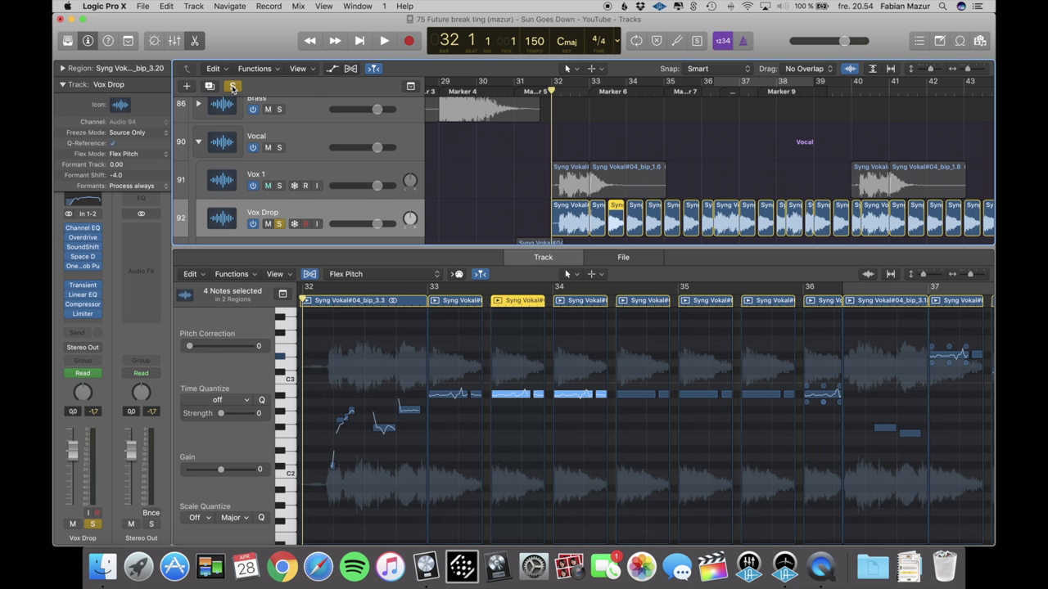
# Clear the active solo and zoom out the arrangement to view the Vocal Adlibs, Vocal Build and Vox 2nd Drop Lead tracks
pyautogui.click(232, 87)
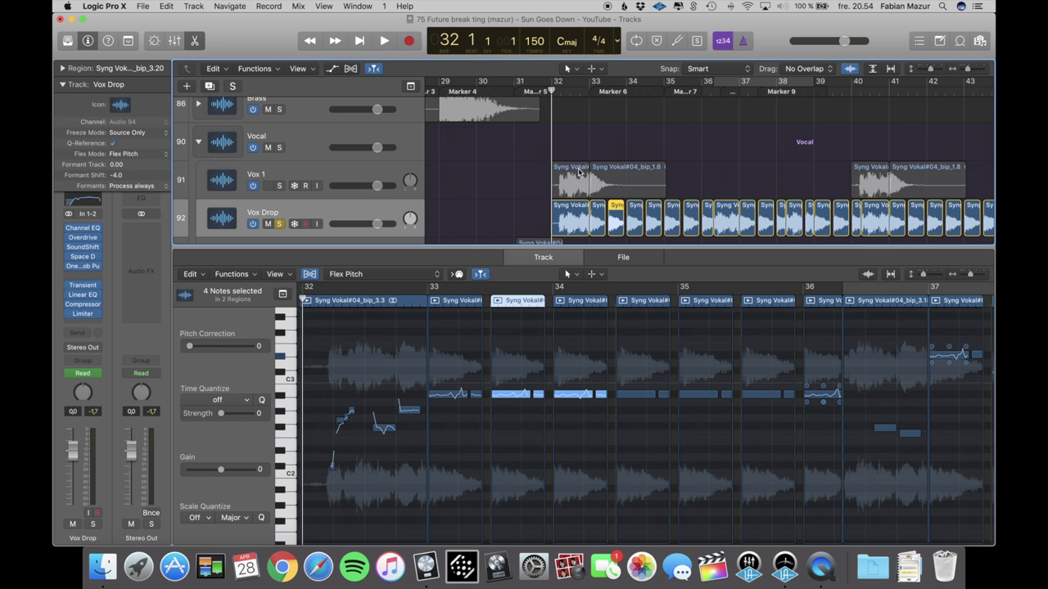
pyautogui.moveTo(968, 69); pyautogui.dragTo(932, 87)
pyautogui.scroll(-8, 648, 177)
pyautogui.scroll(-3, 645, 178)
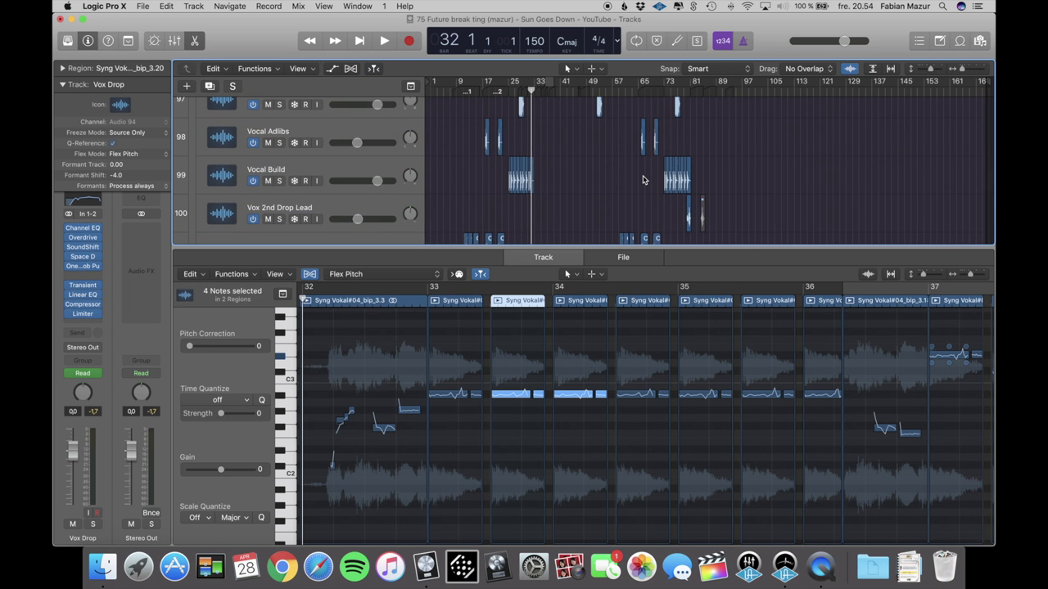